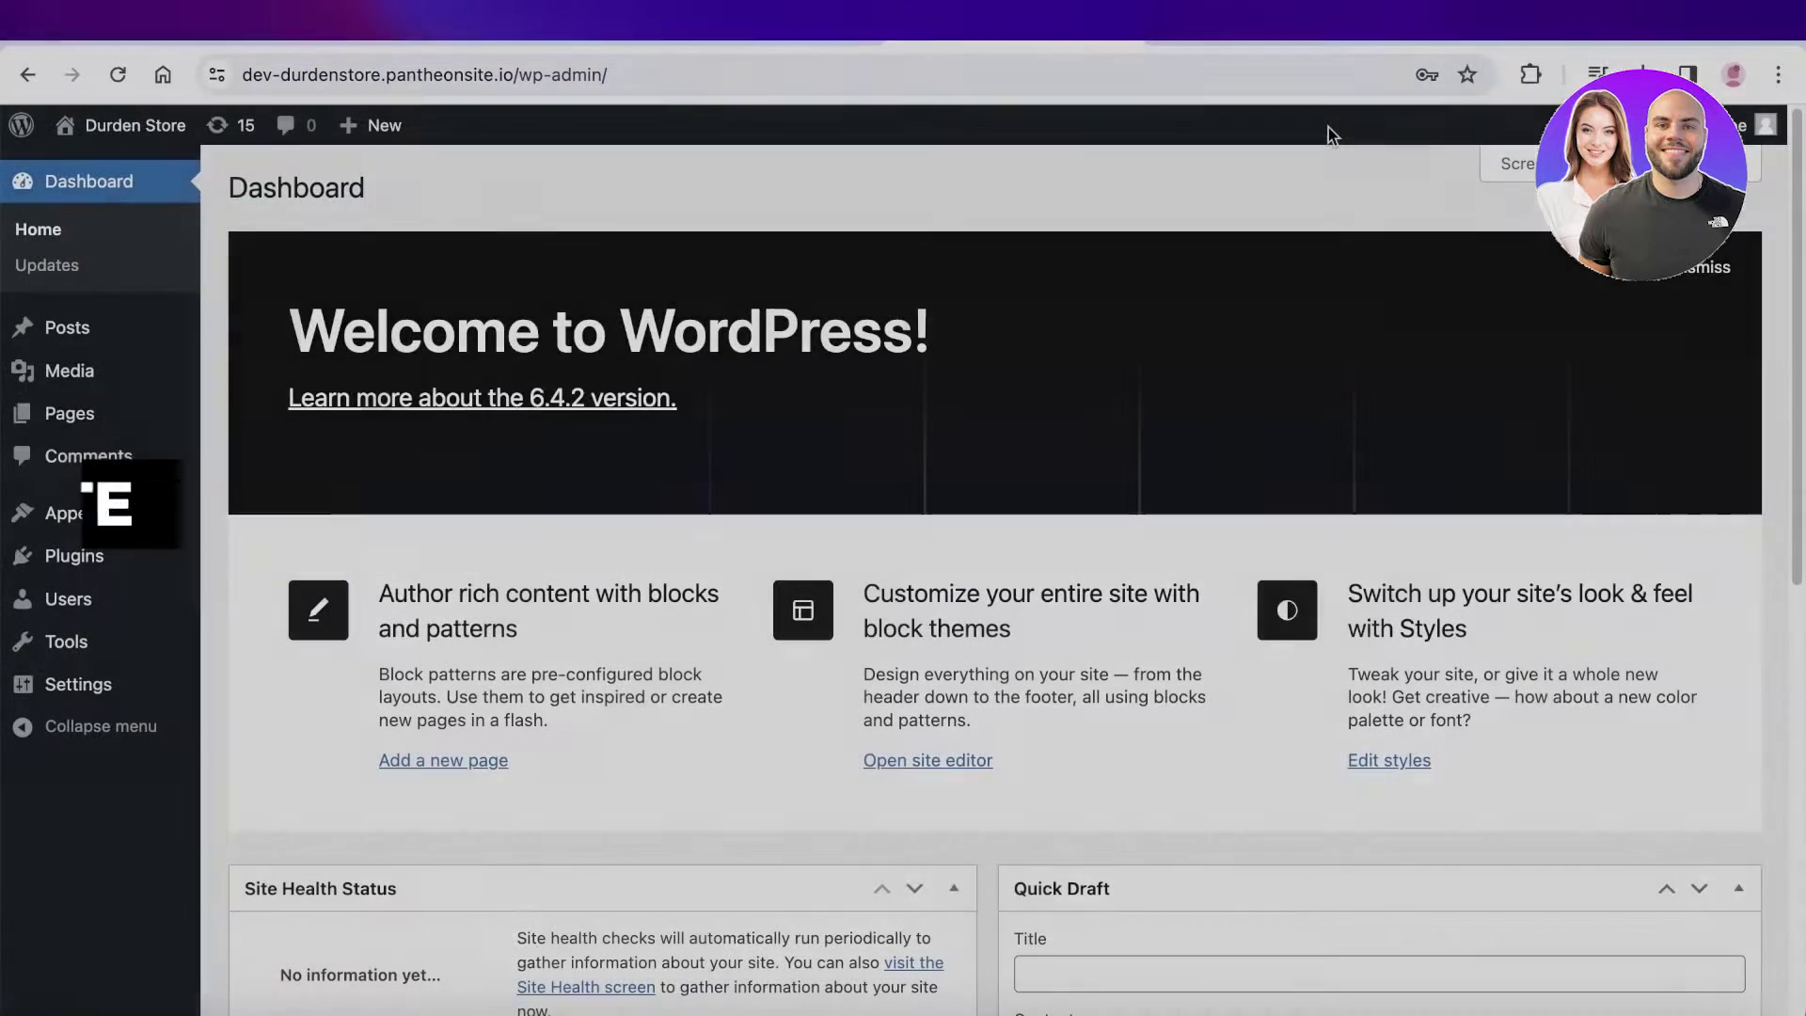
Step: Lower the system volume and scroll down the Dokan multivendor pricing page
key("XF86AudioLowerVolume")
key("XF86AudioLowerVolume")
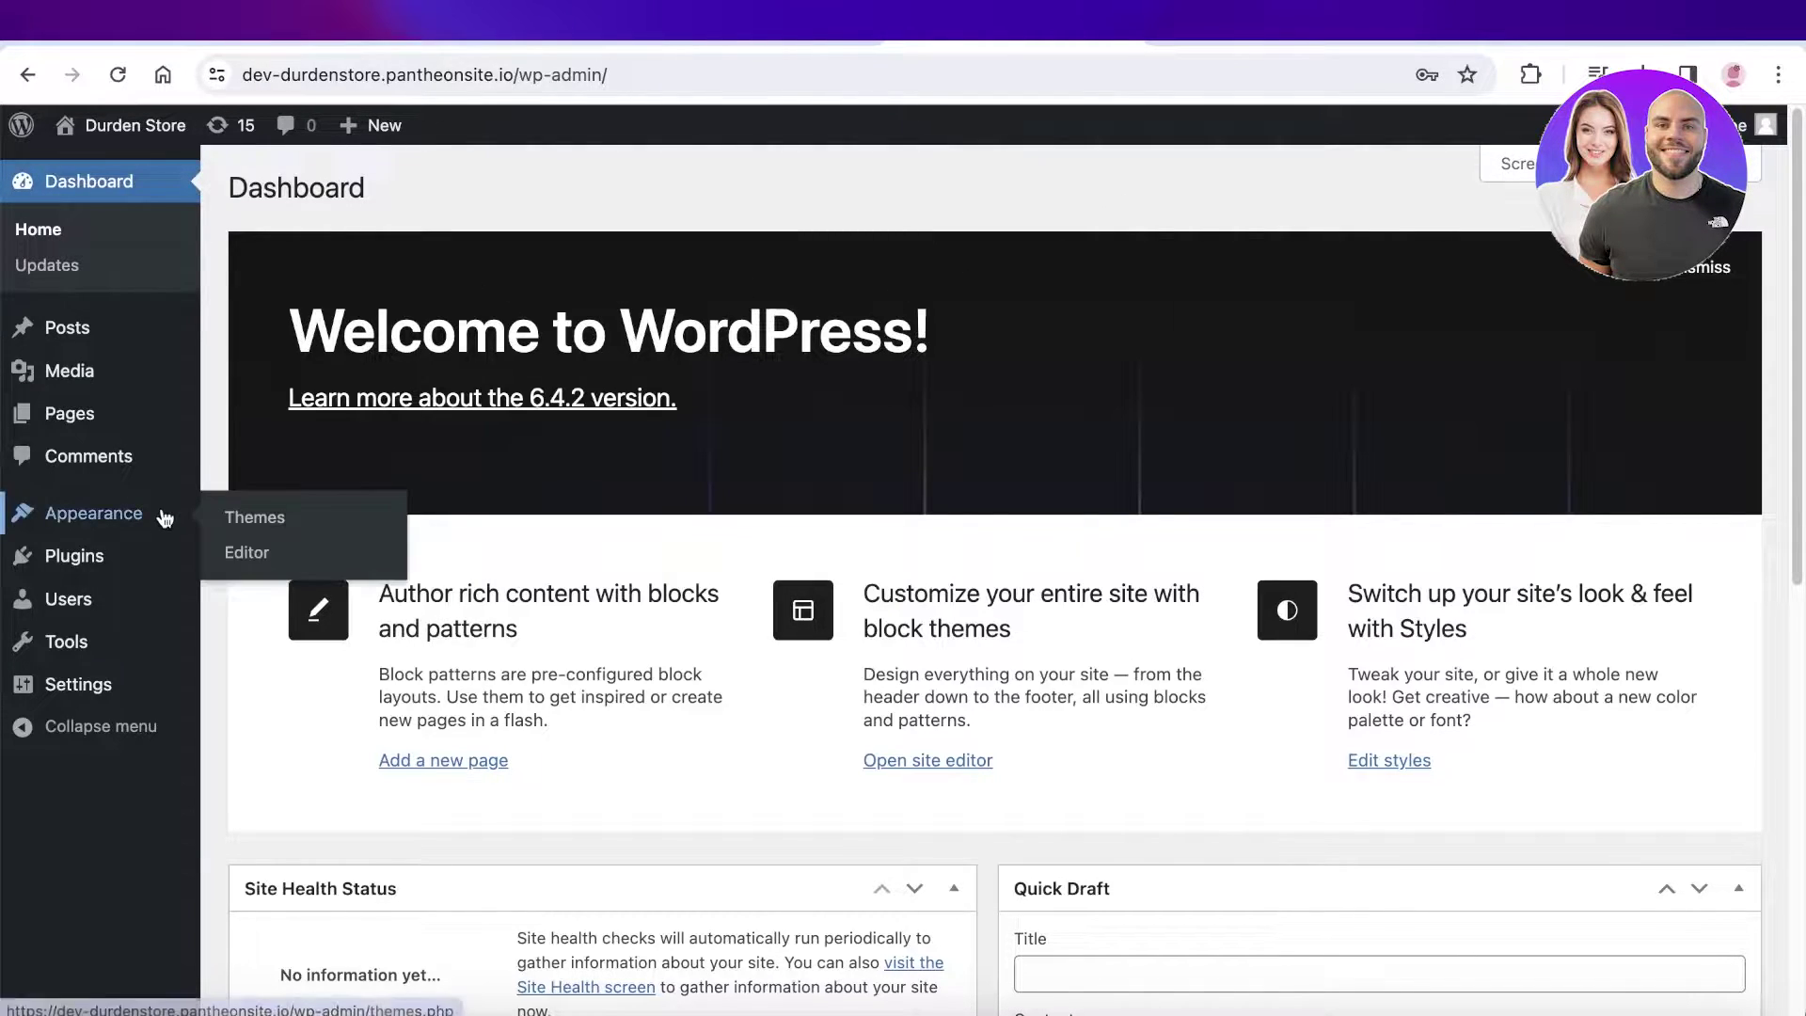
scroll(734, 270, "down", 3)
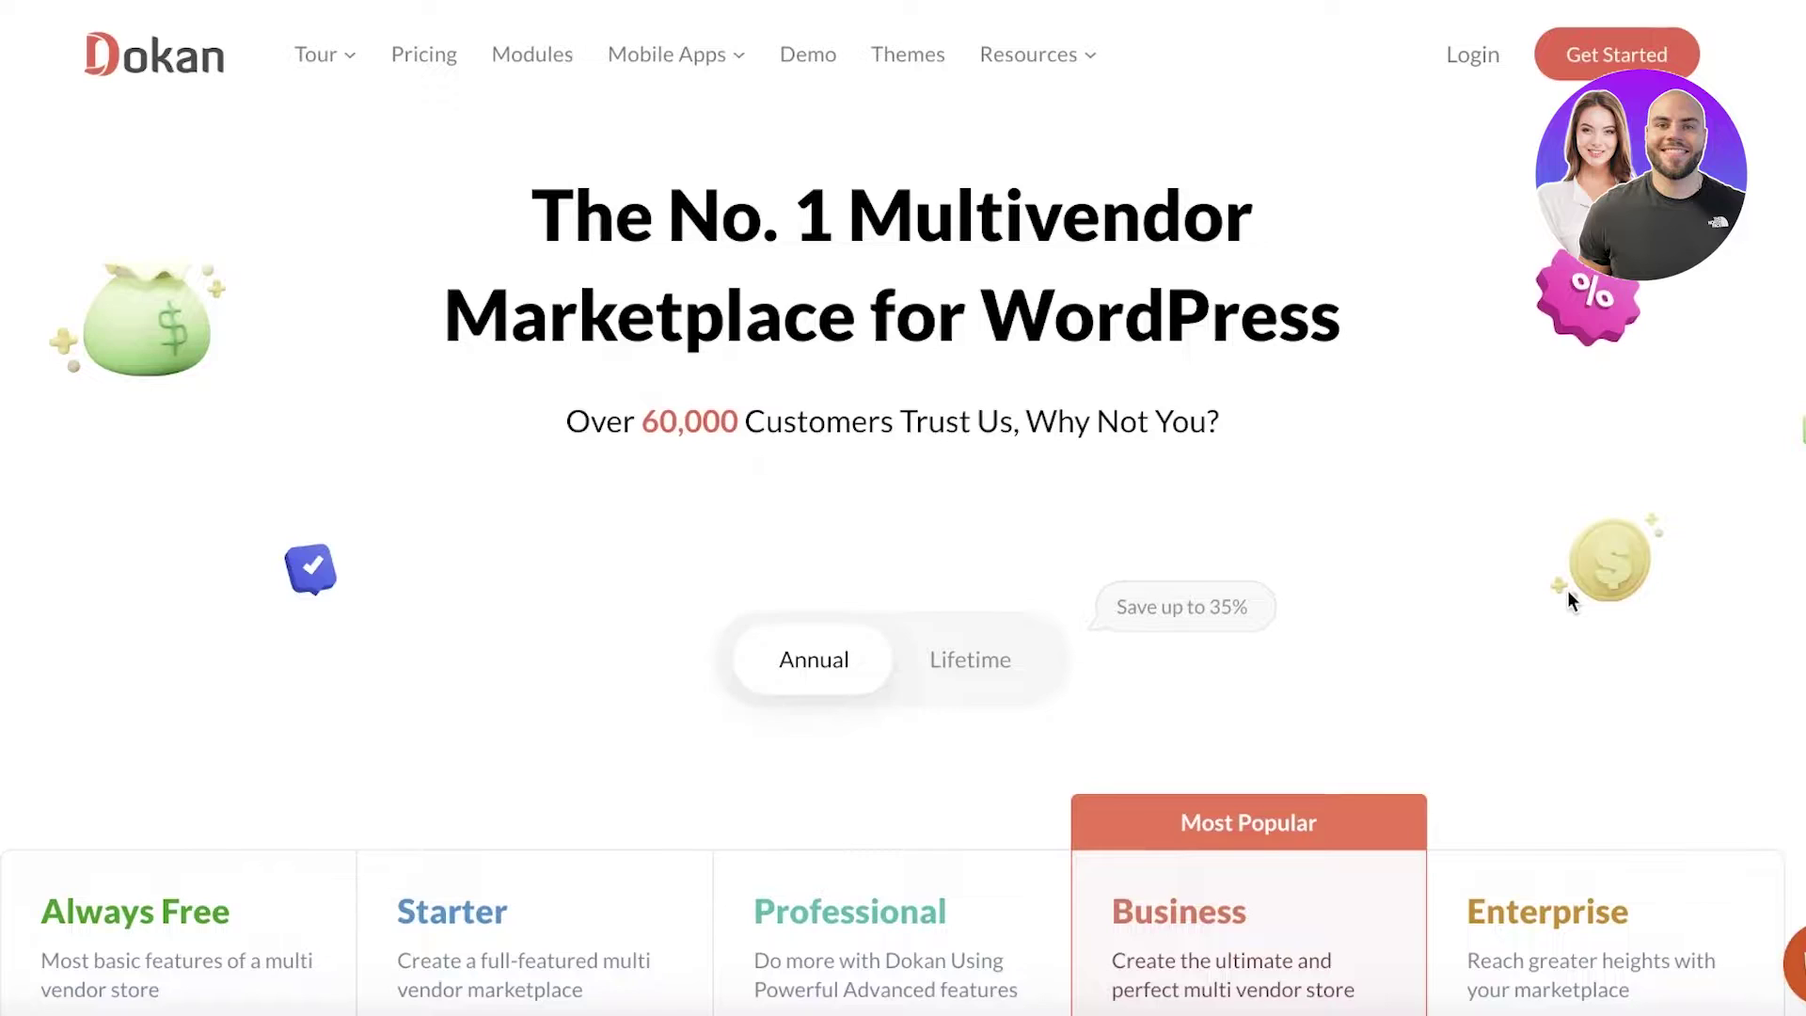
Step: Scroll through Dokan's pricing table, from Always Free up to Enterprise at $999/yr
scroll(1464, 634, "down", 5)
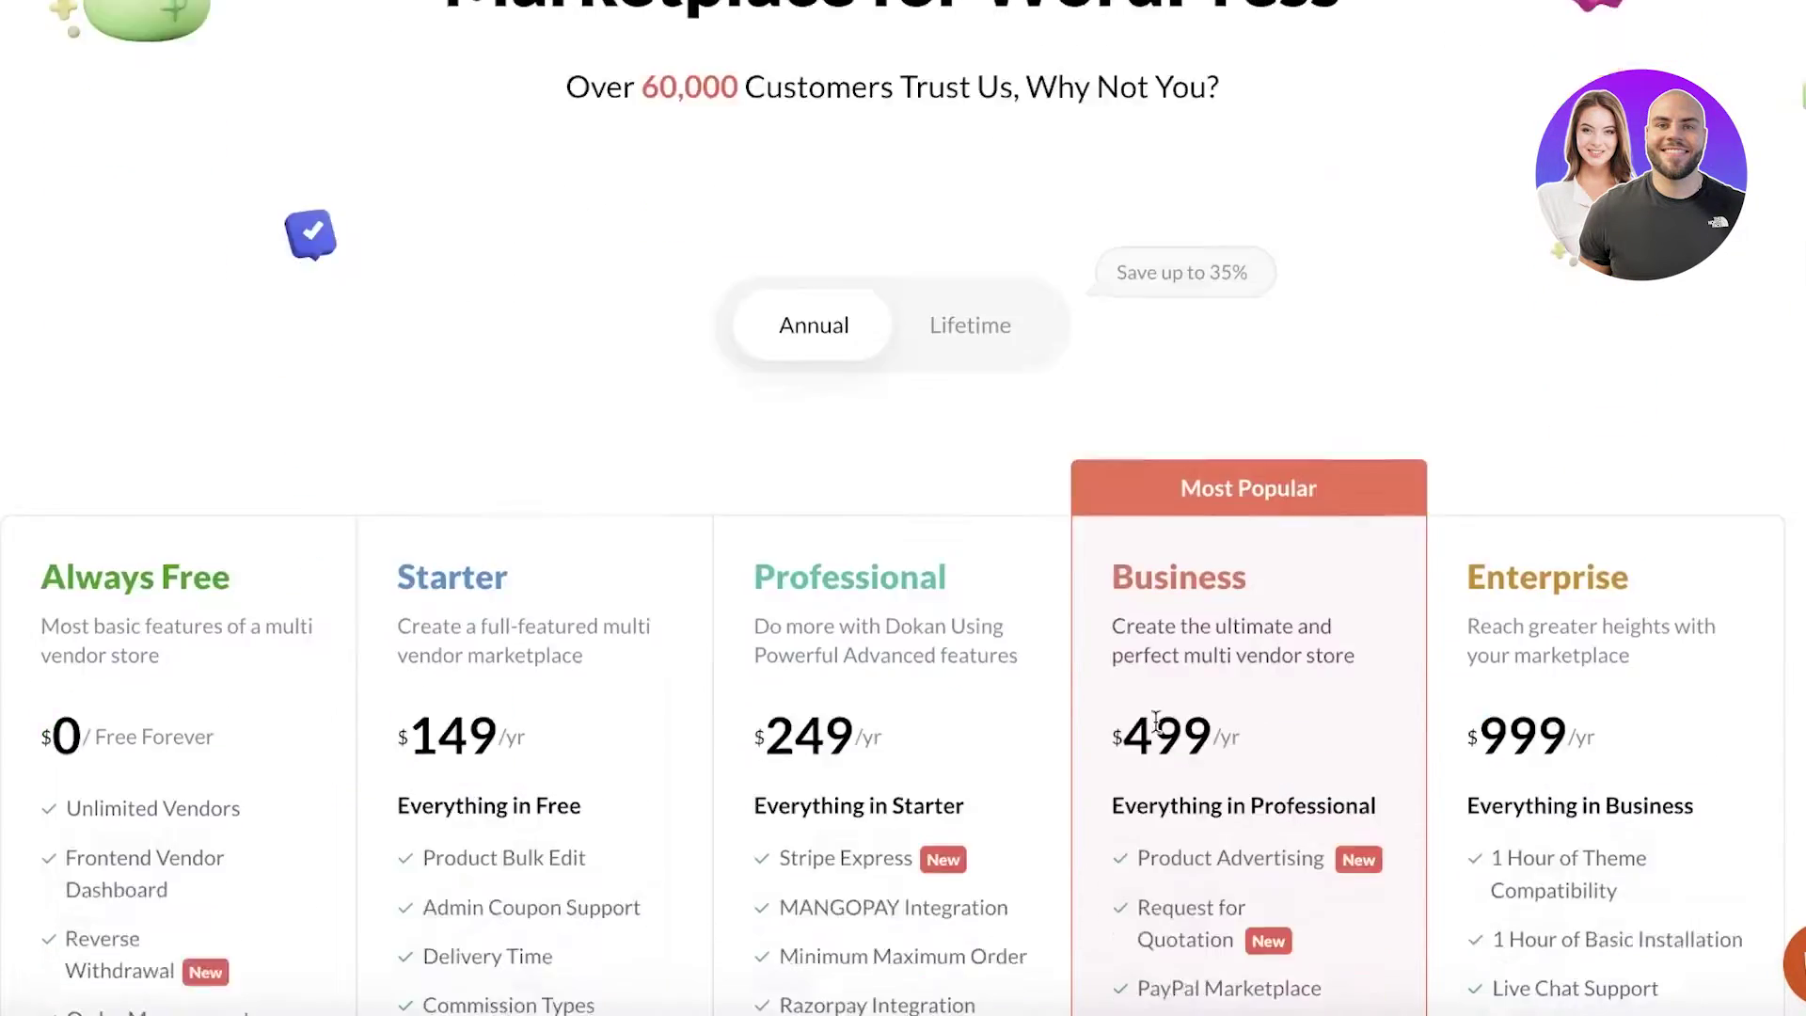
scroll(313, 487, "down", 10)
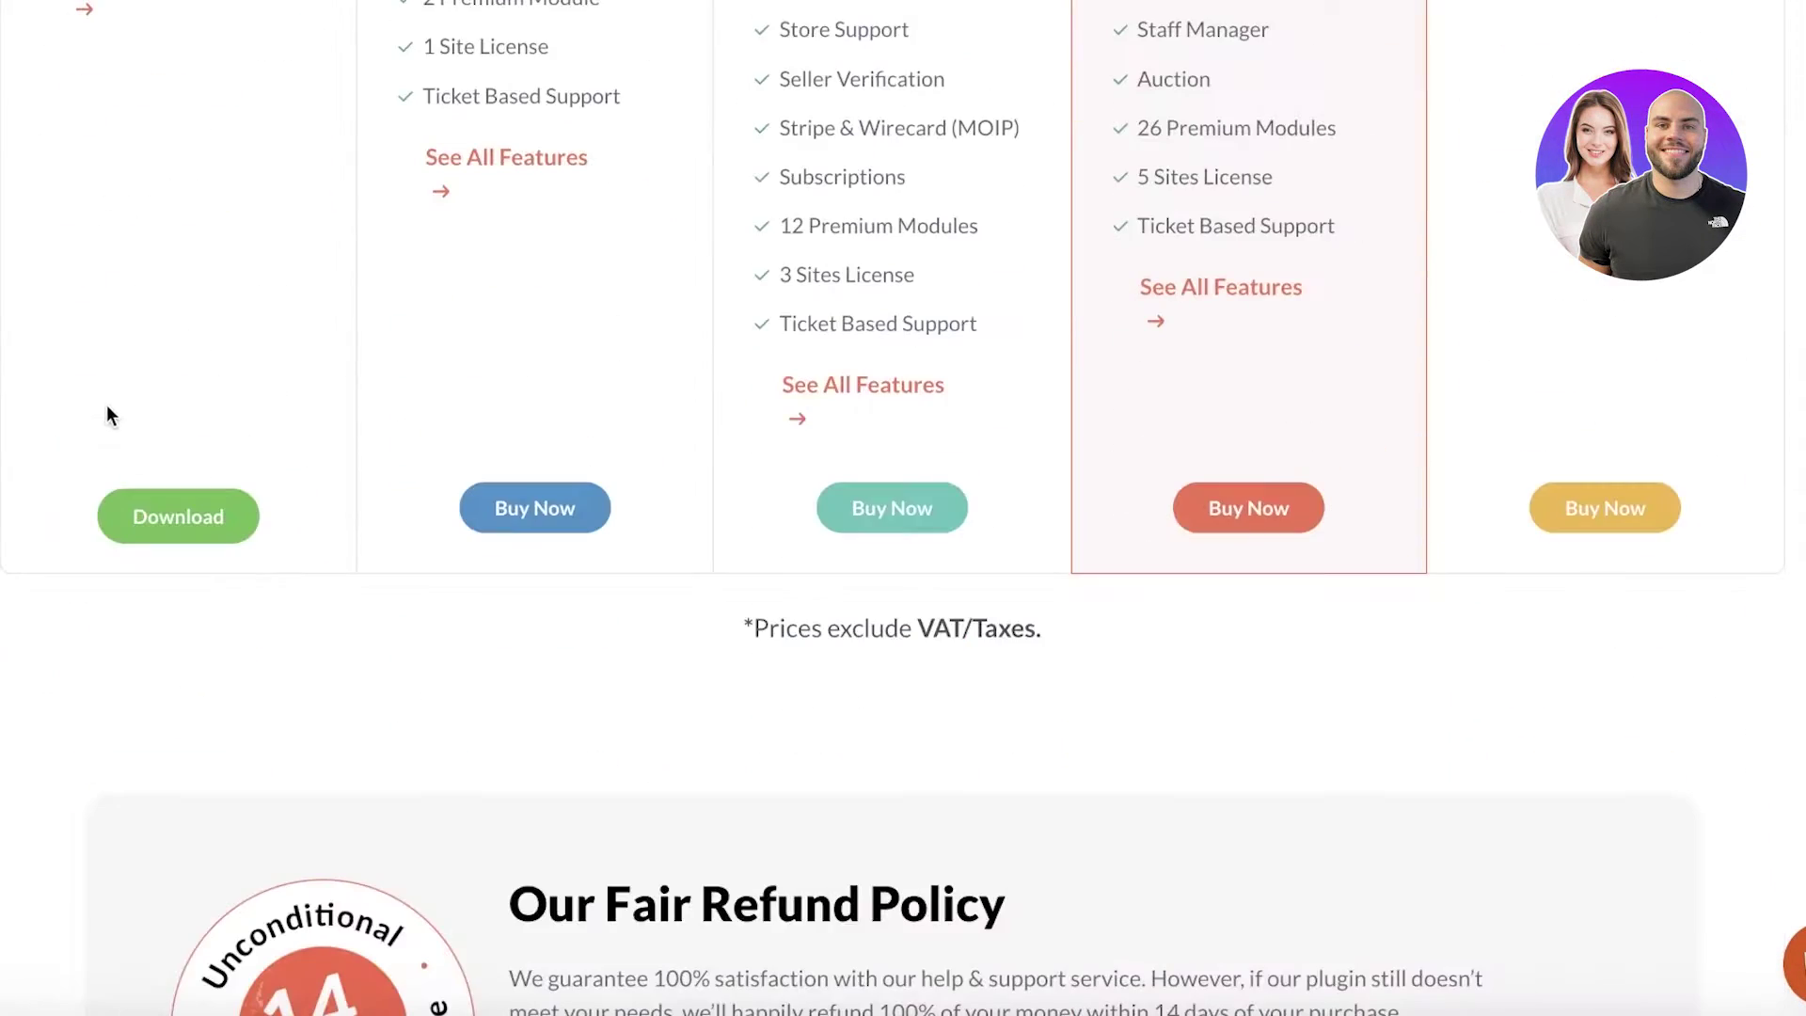
scroll(350, 299, "up", 1)
scroll(859, 483, "up", 11)
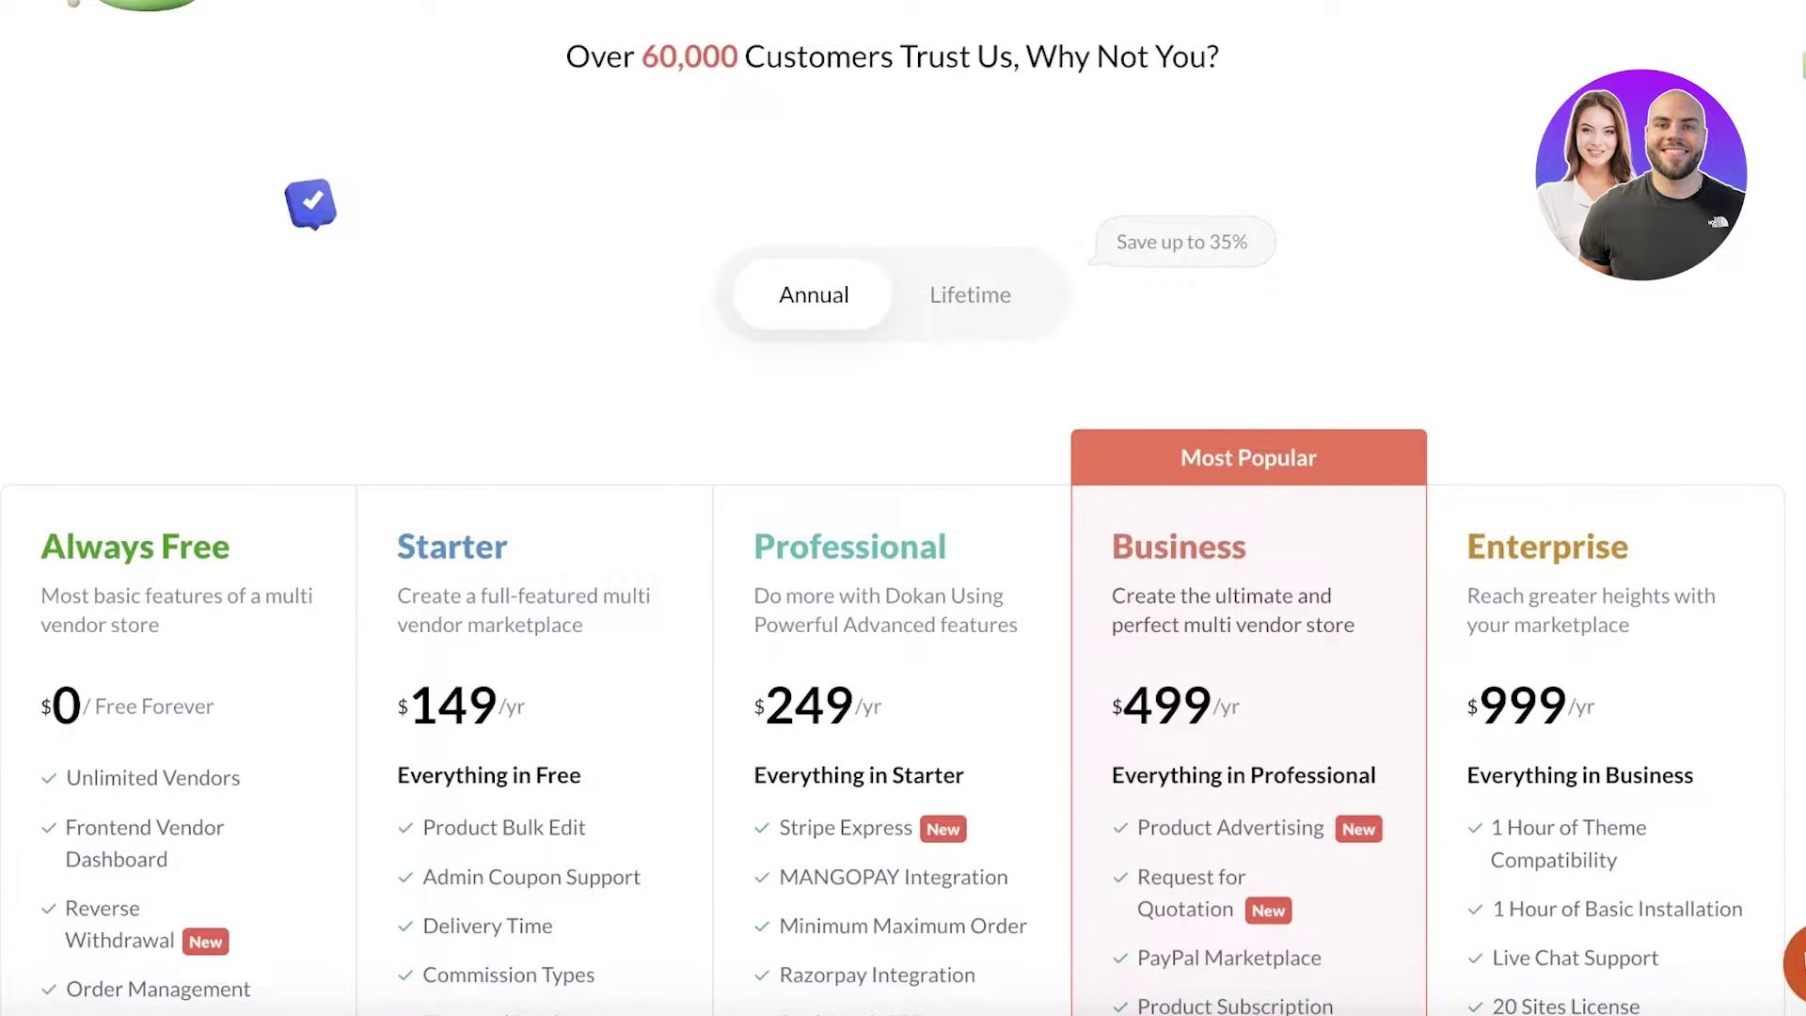
scroll(1298, 645, "down", 3)
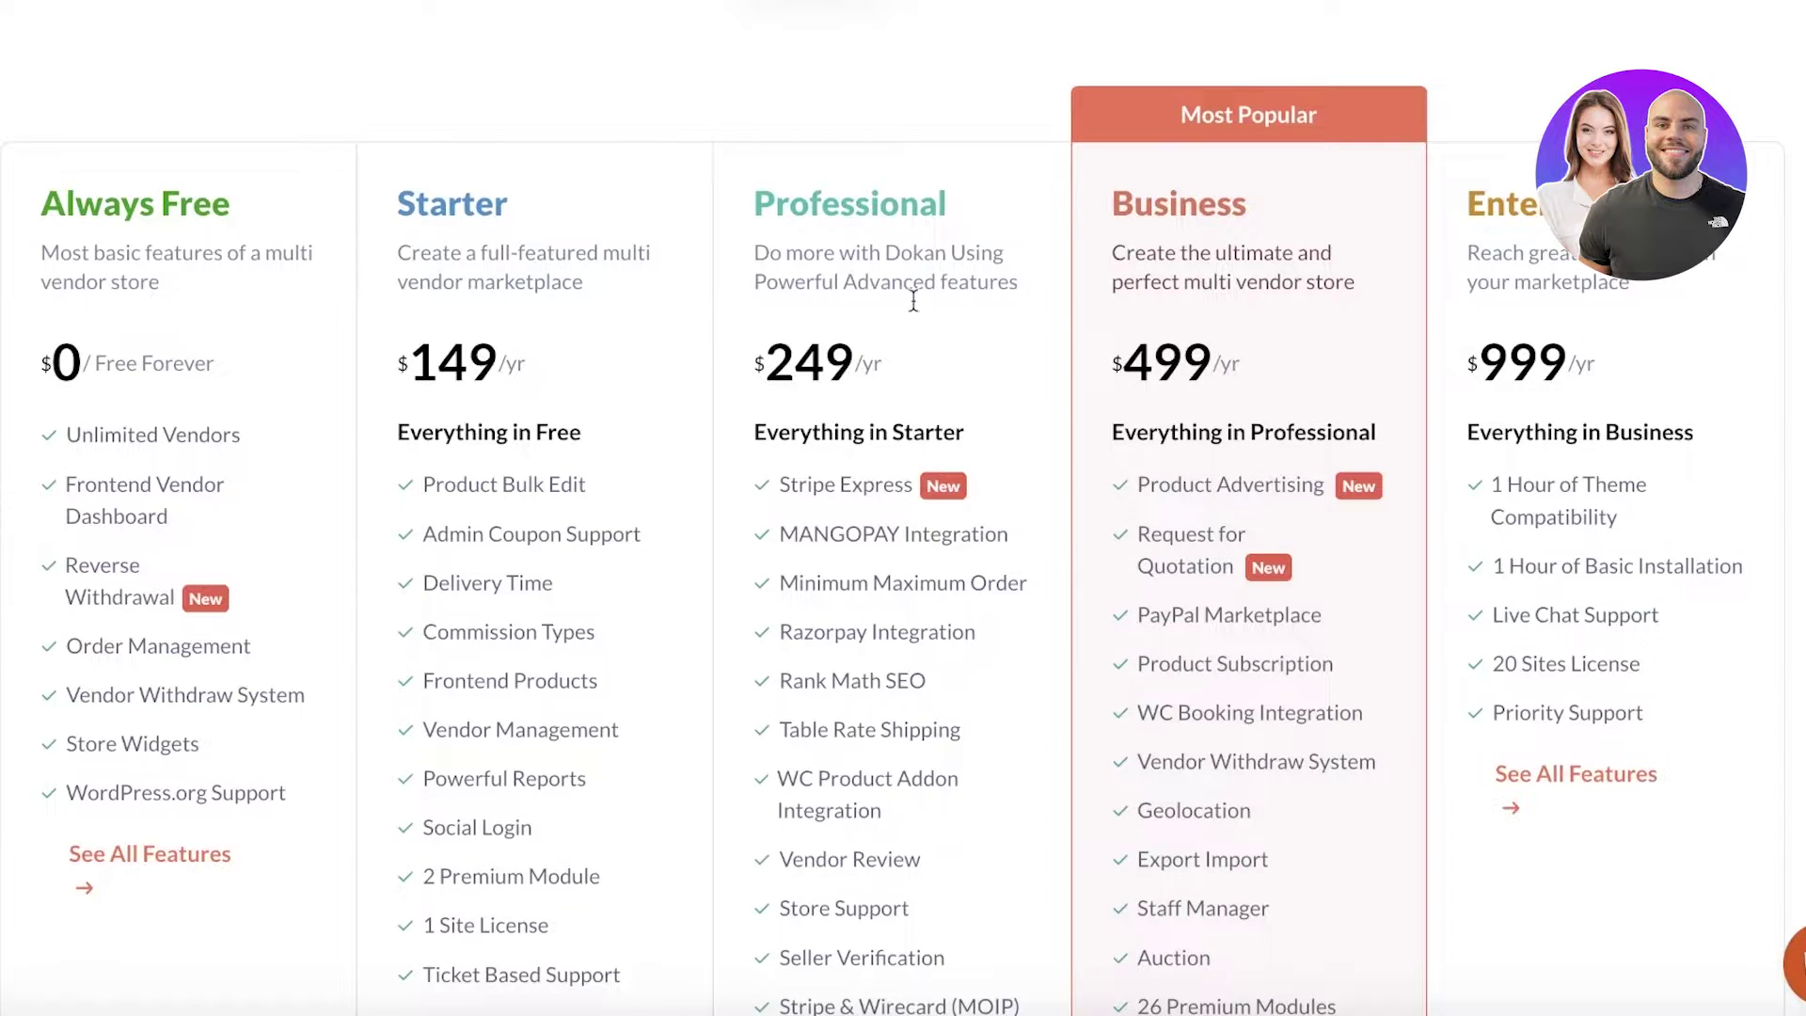
scroll(917, 295, "up", 1)
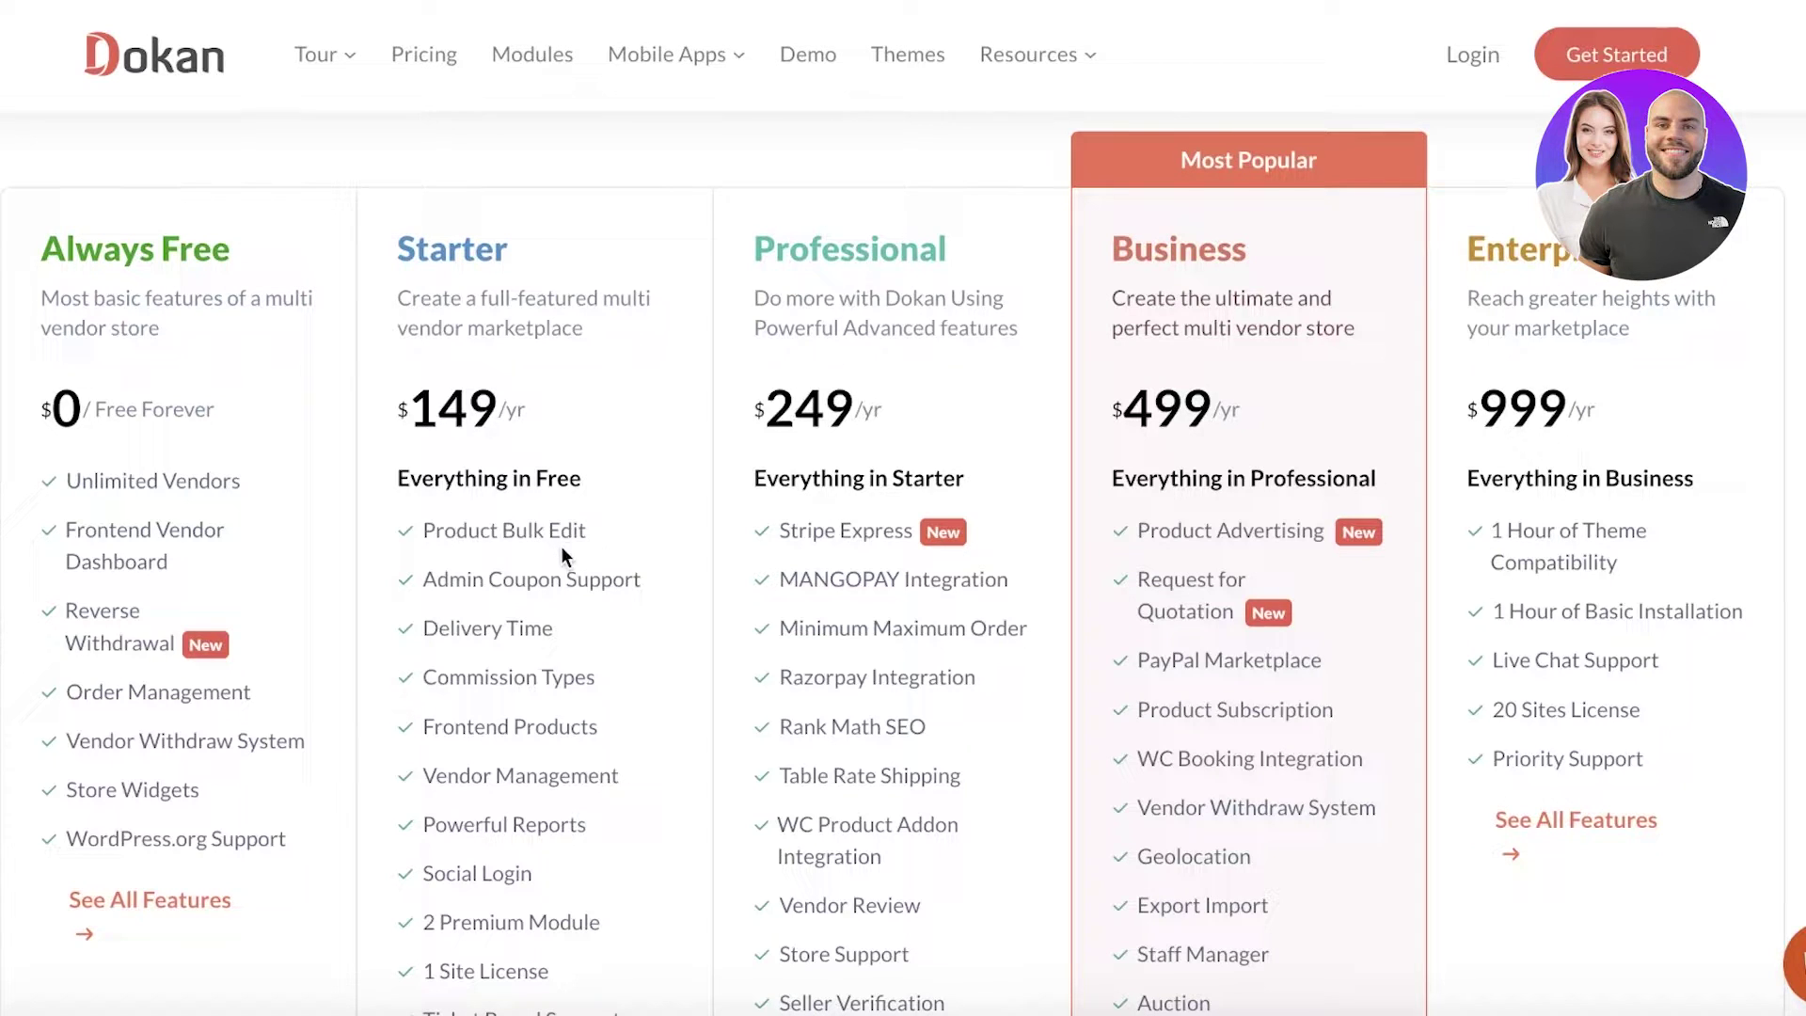
scroll(577, 696, "down", 1)
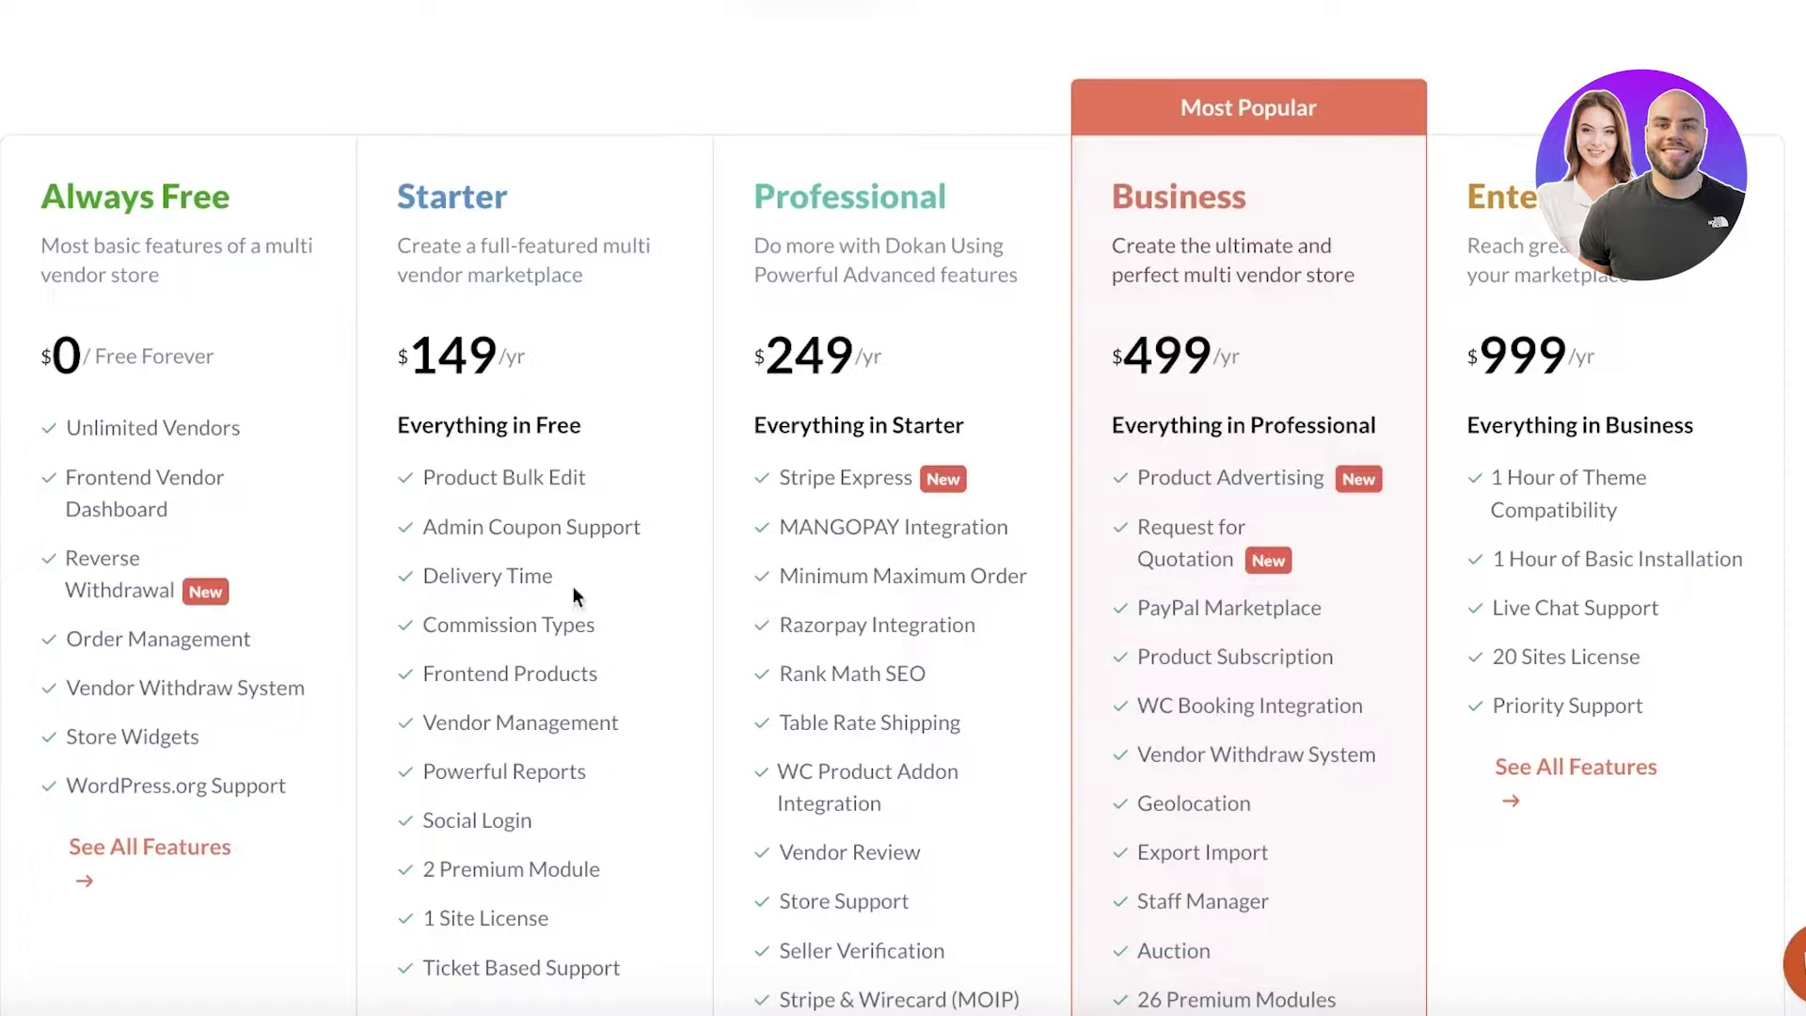
scroll(744, 319, "down", 1)
scroll(743, 325, "down", 1)
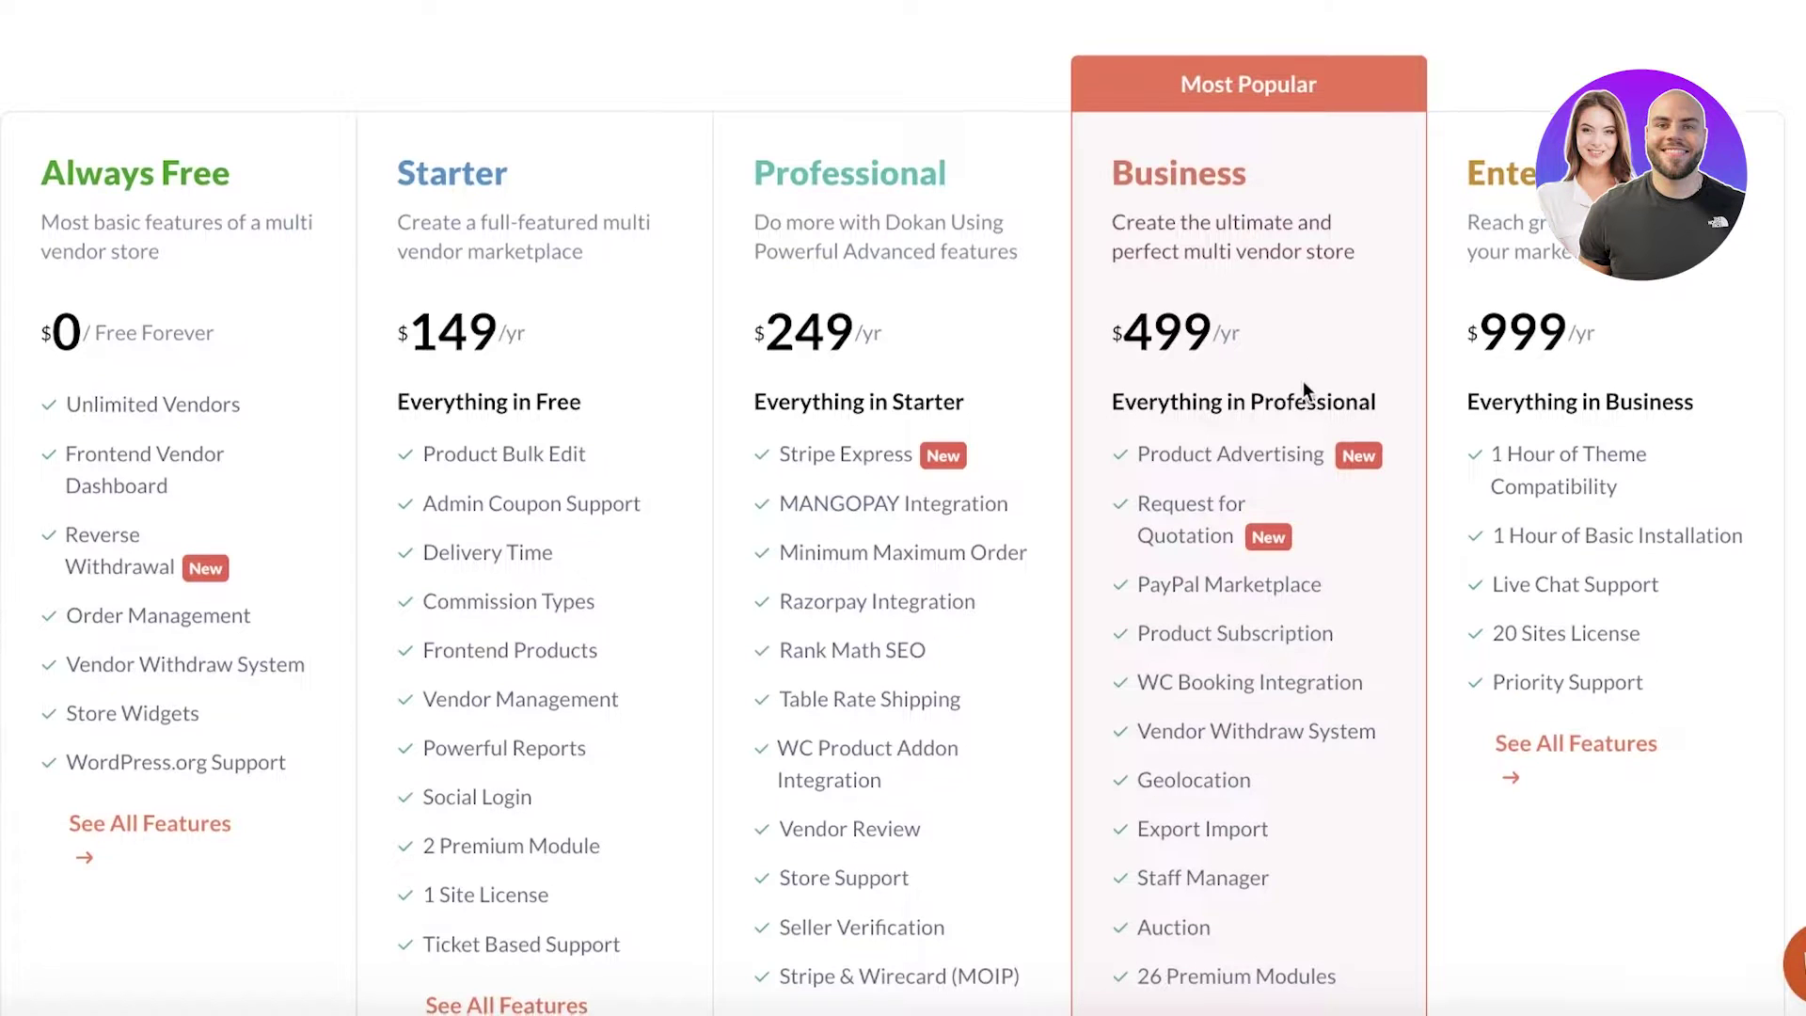
scroll(1301, 380, "up", 8)
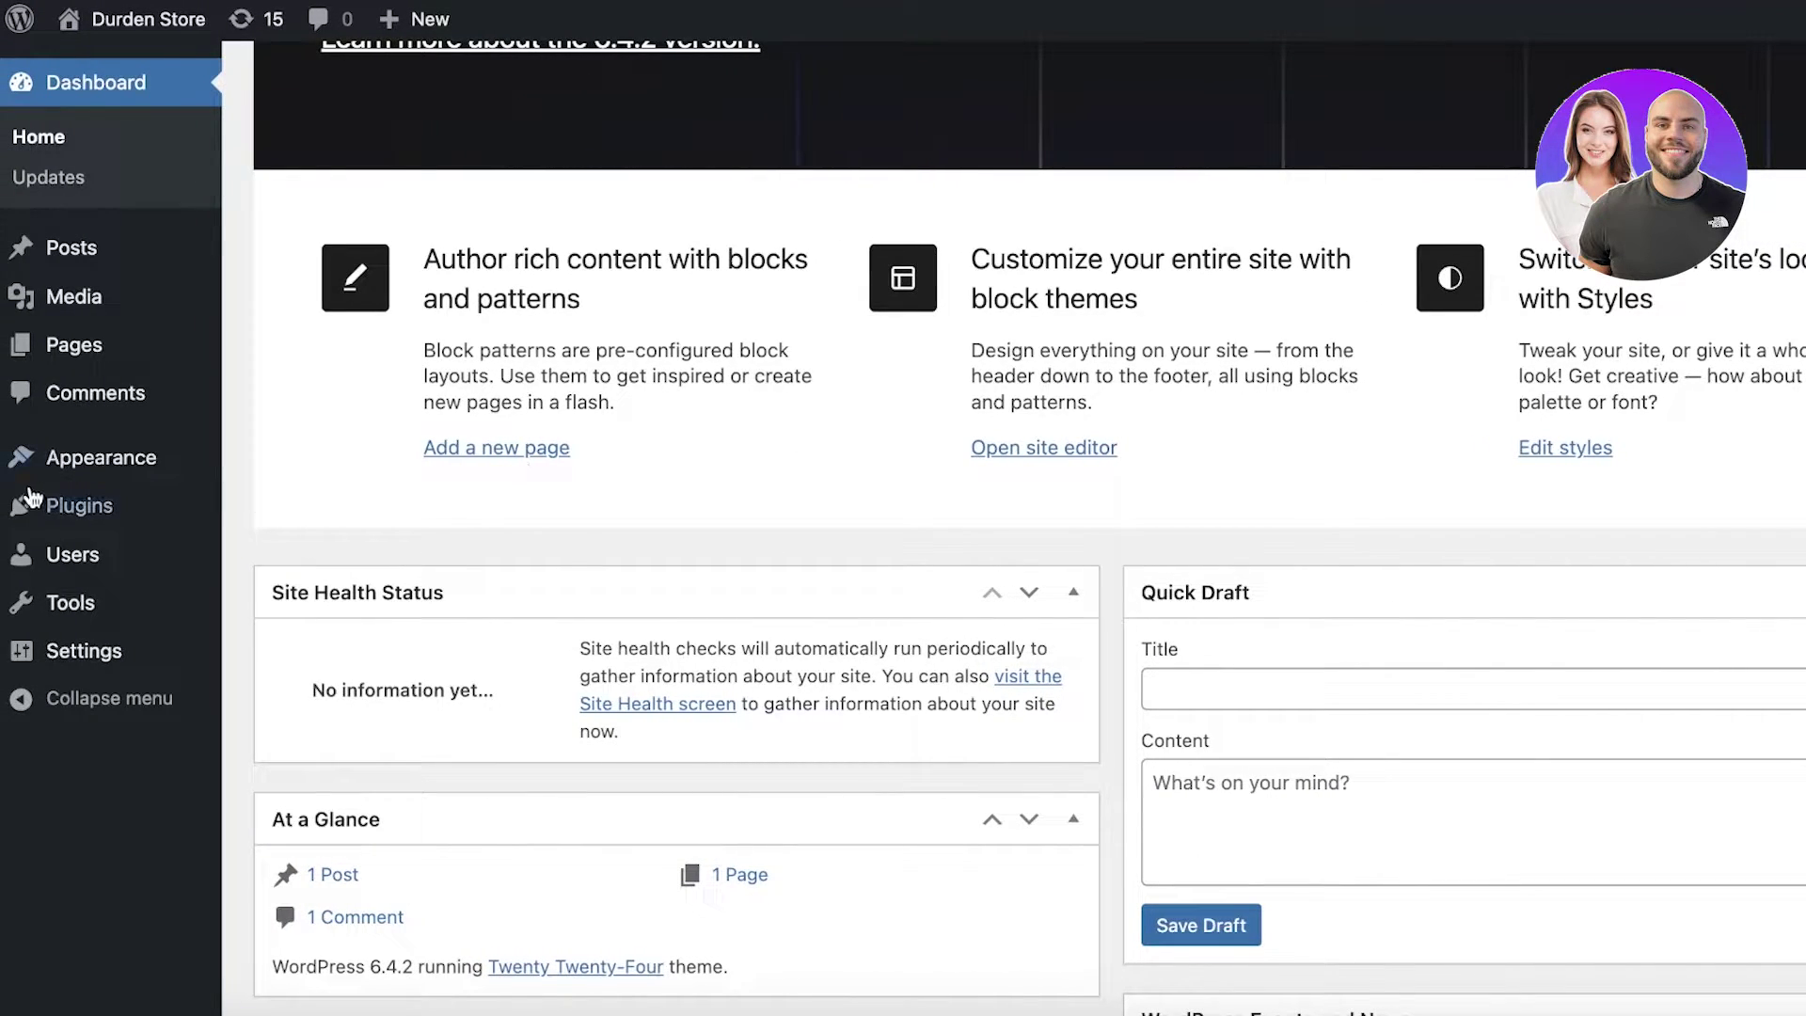
Step: Search the plugin directory for 'woo', then install and activate WooCommerce
left_click(38, 511)
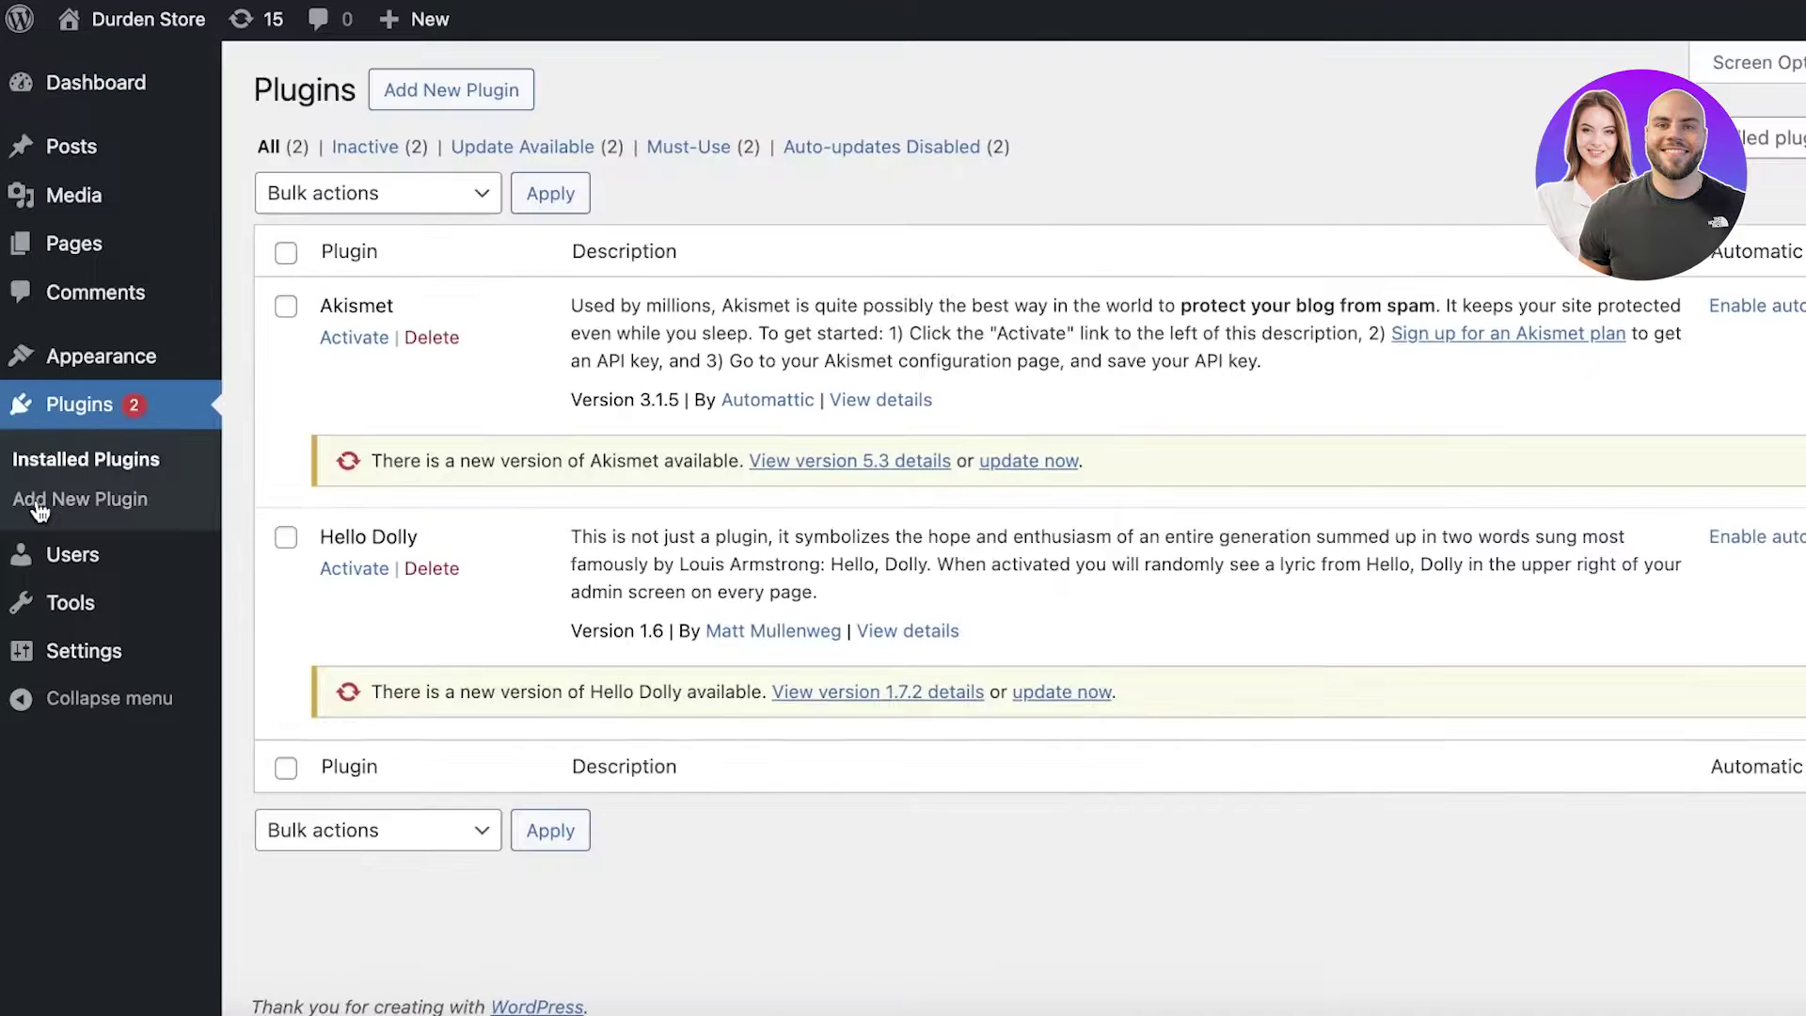
left_click(455, 101)
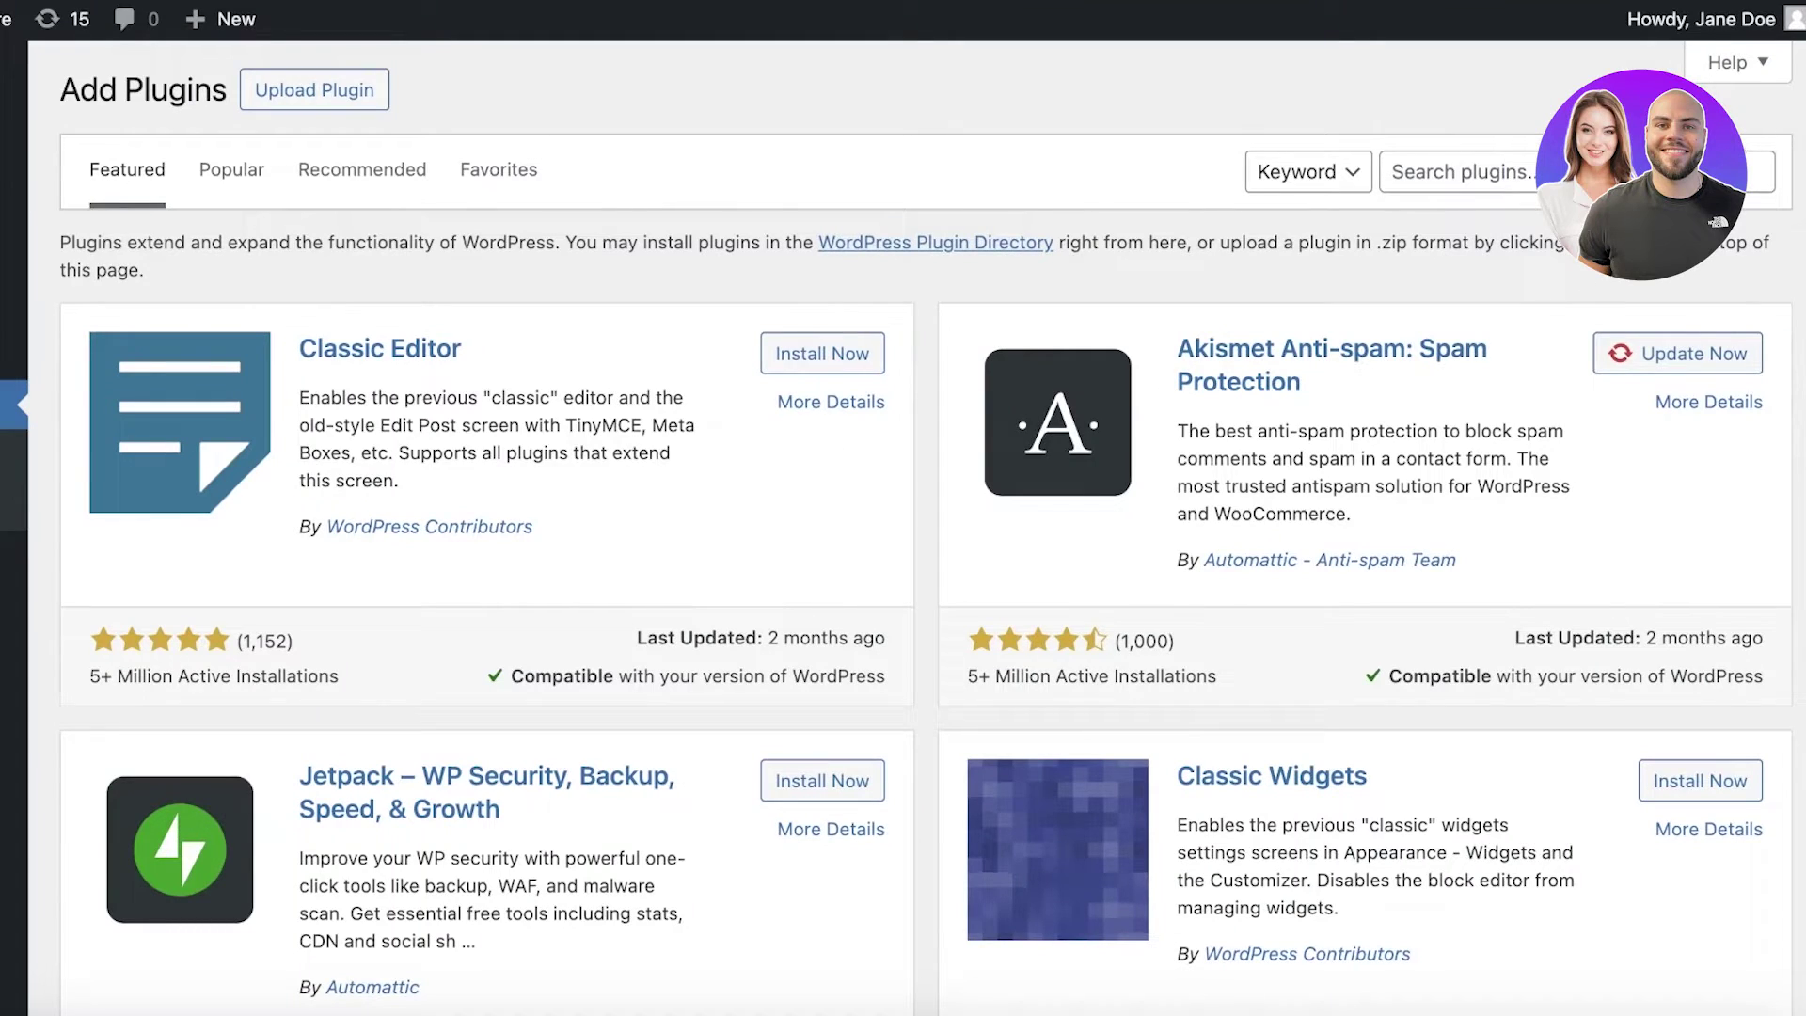
left_click(1449, 171)
type("woo")
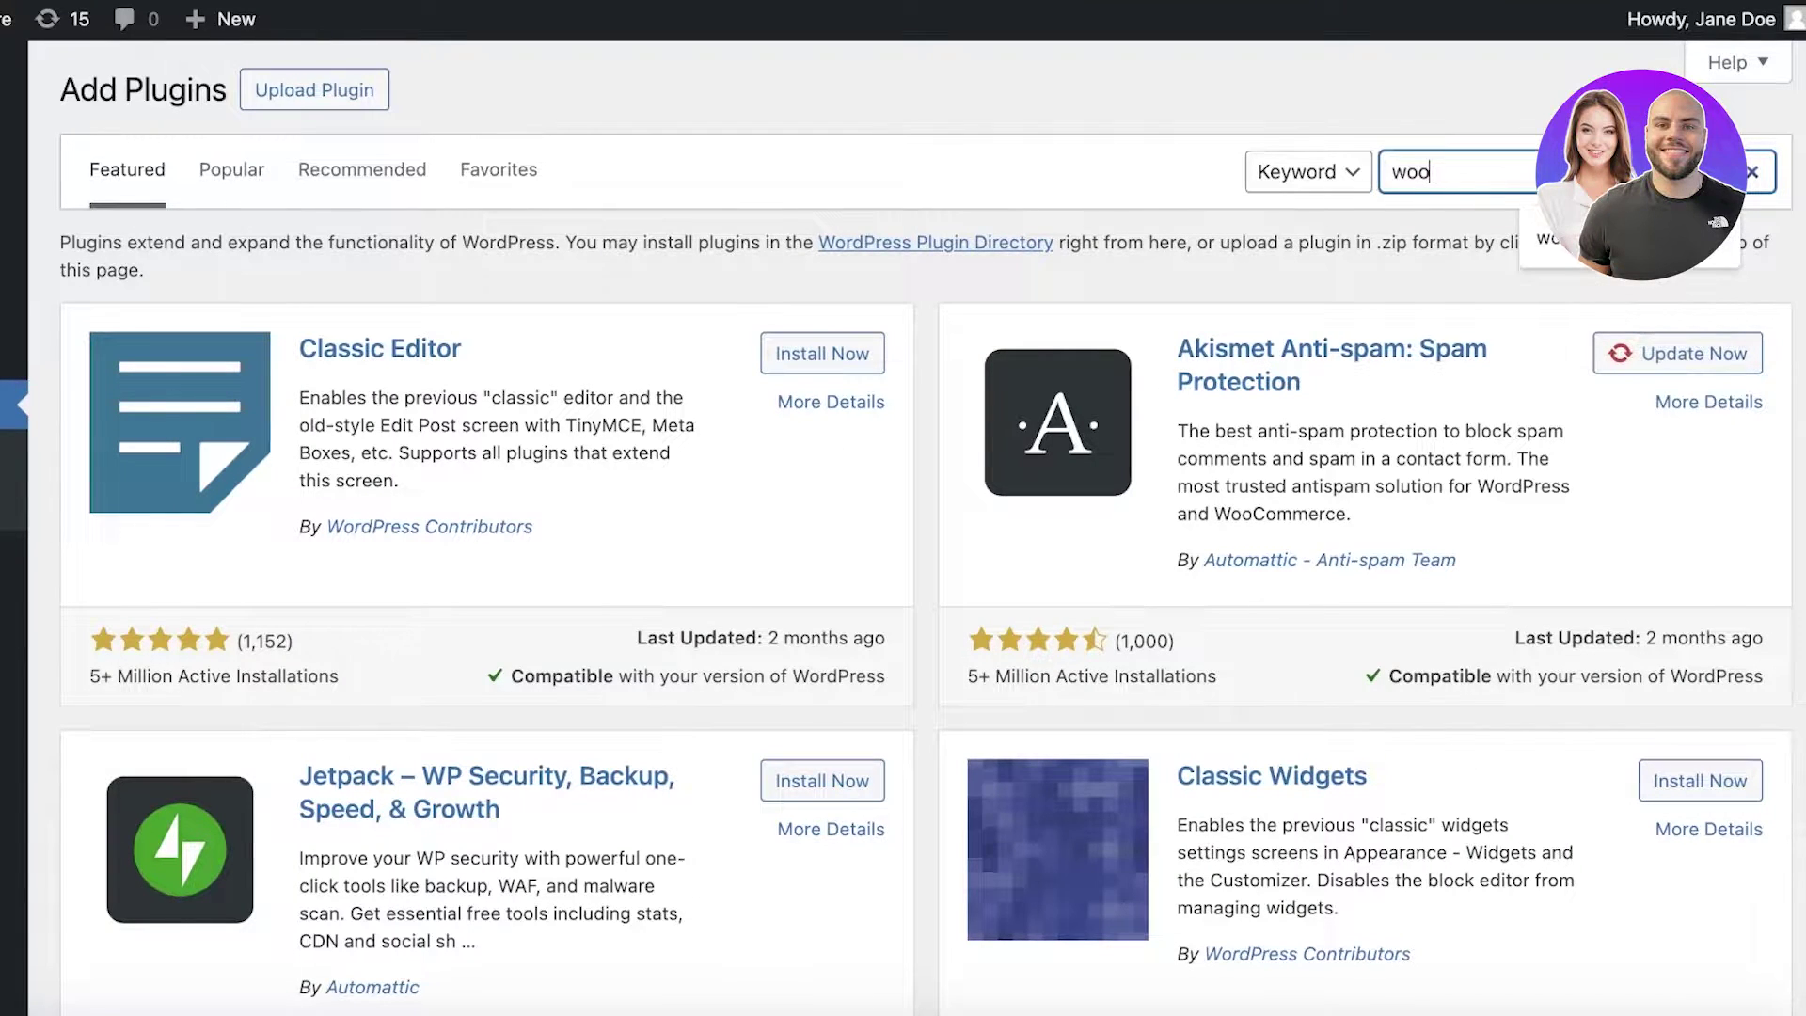
key("Return")
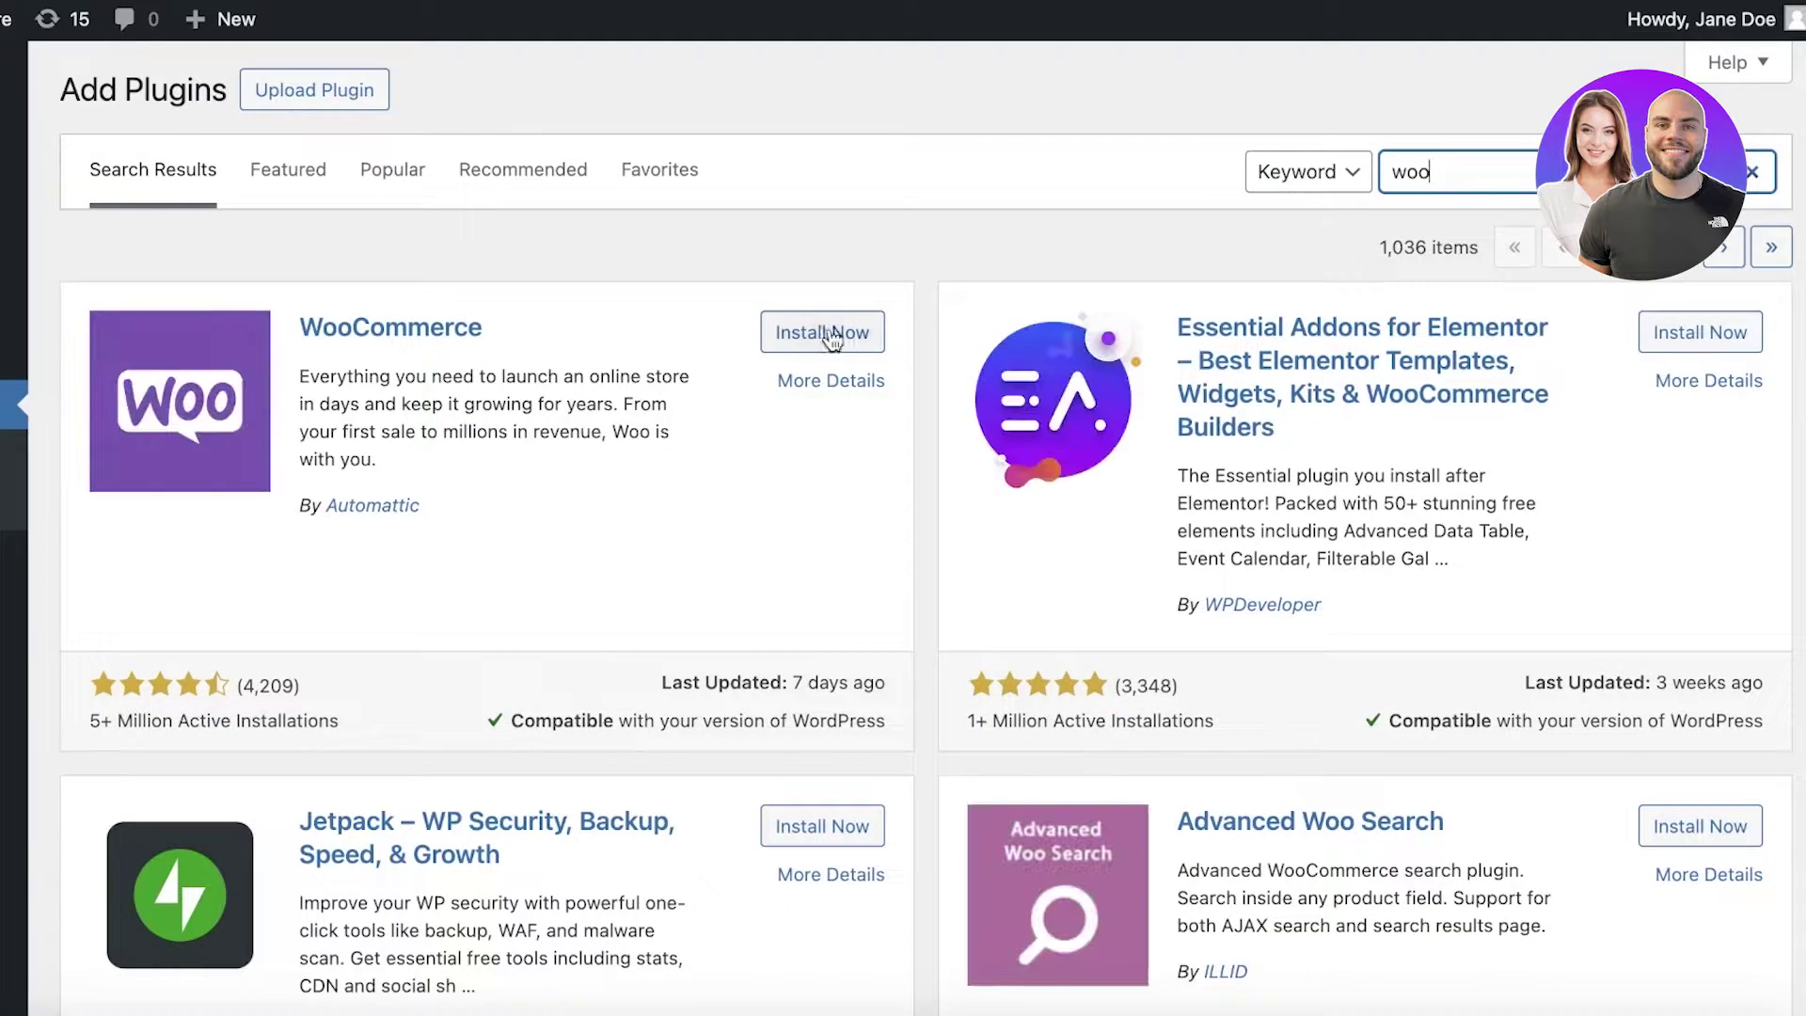
left_click(781, 355)
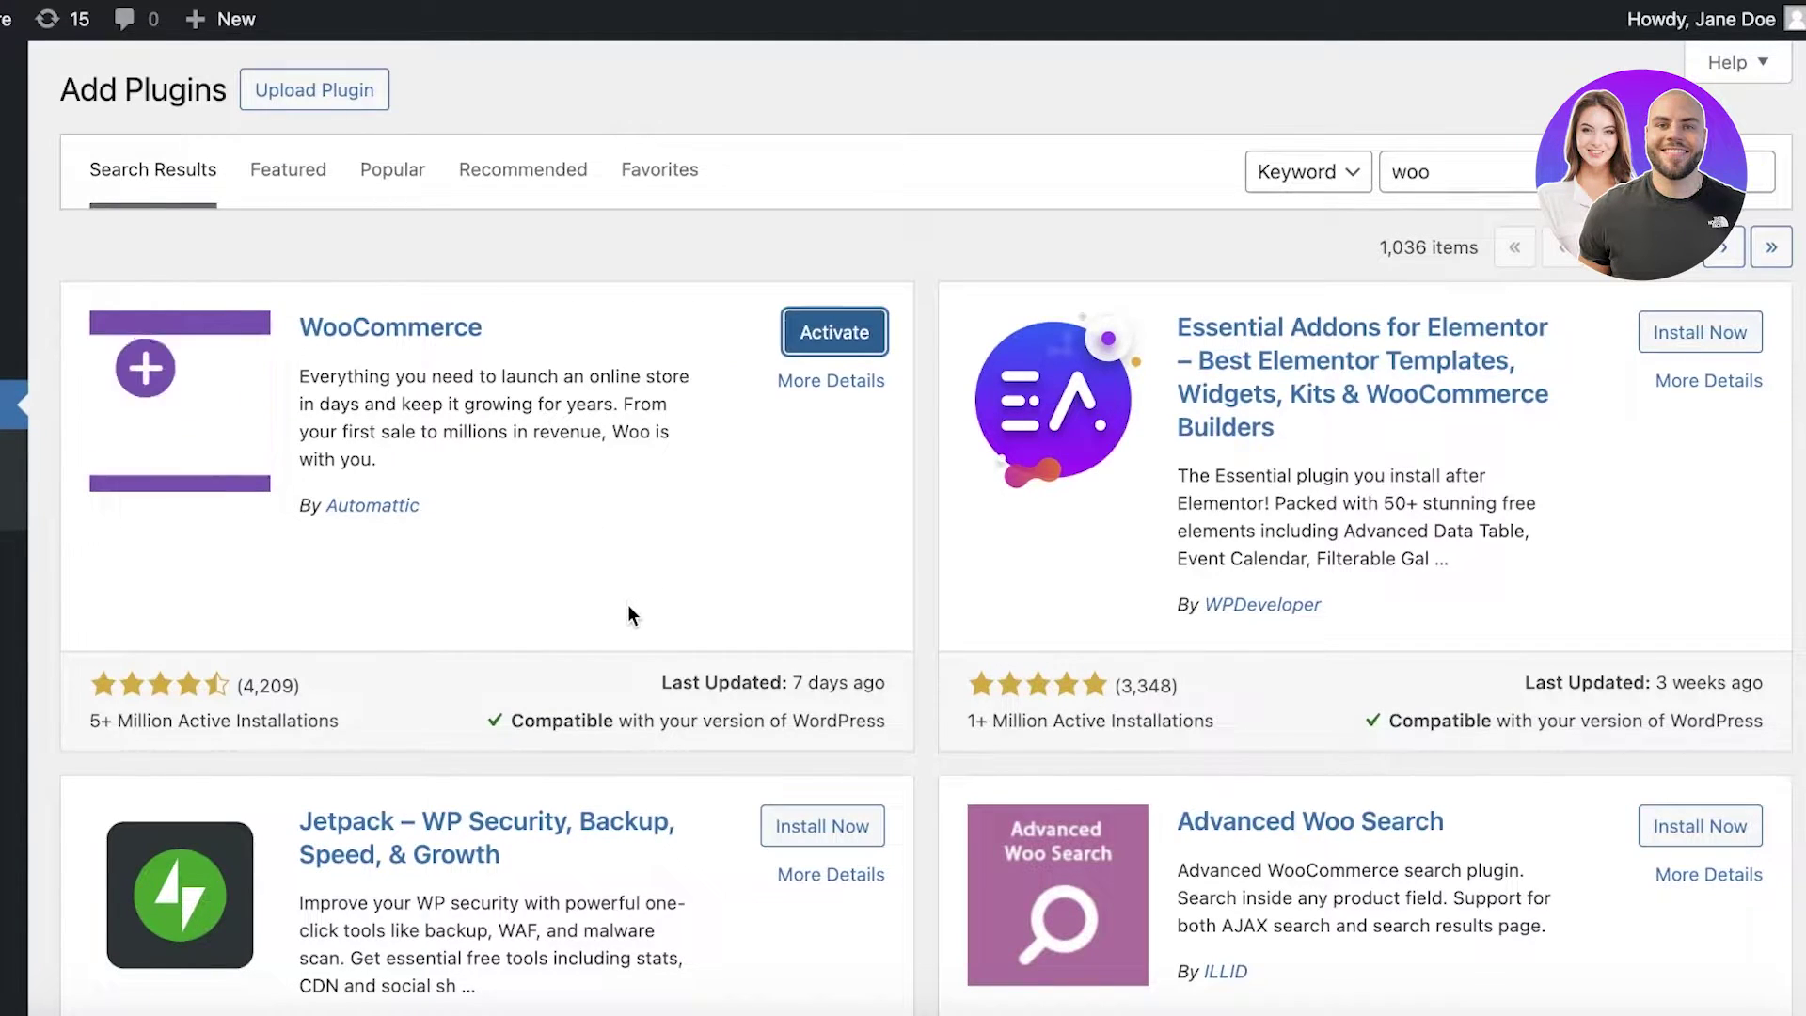
left_click(840, 325)
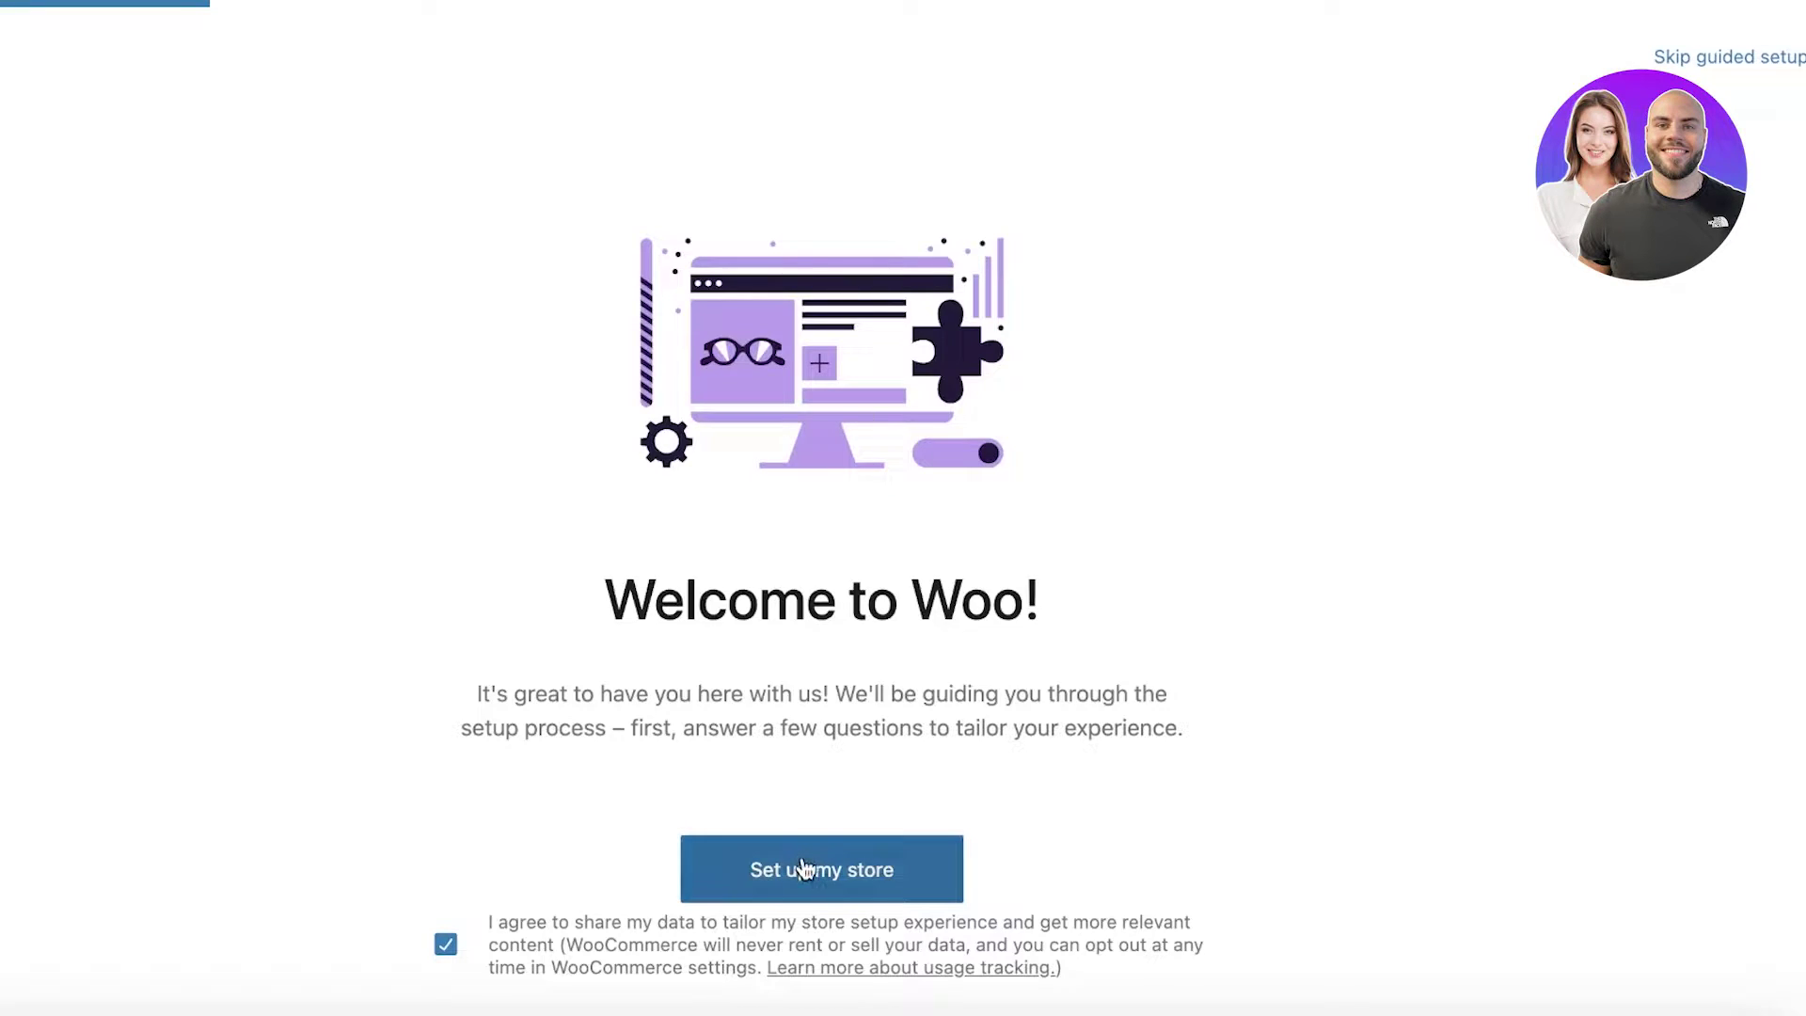
Step: Run Woo's guided setup for Durden Store with Clothing and accessories as the industry
left_click(803, 866)
left_click(794, 832)
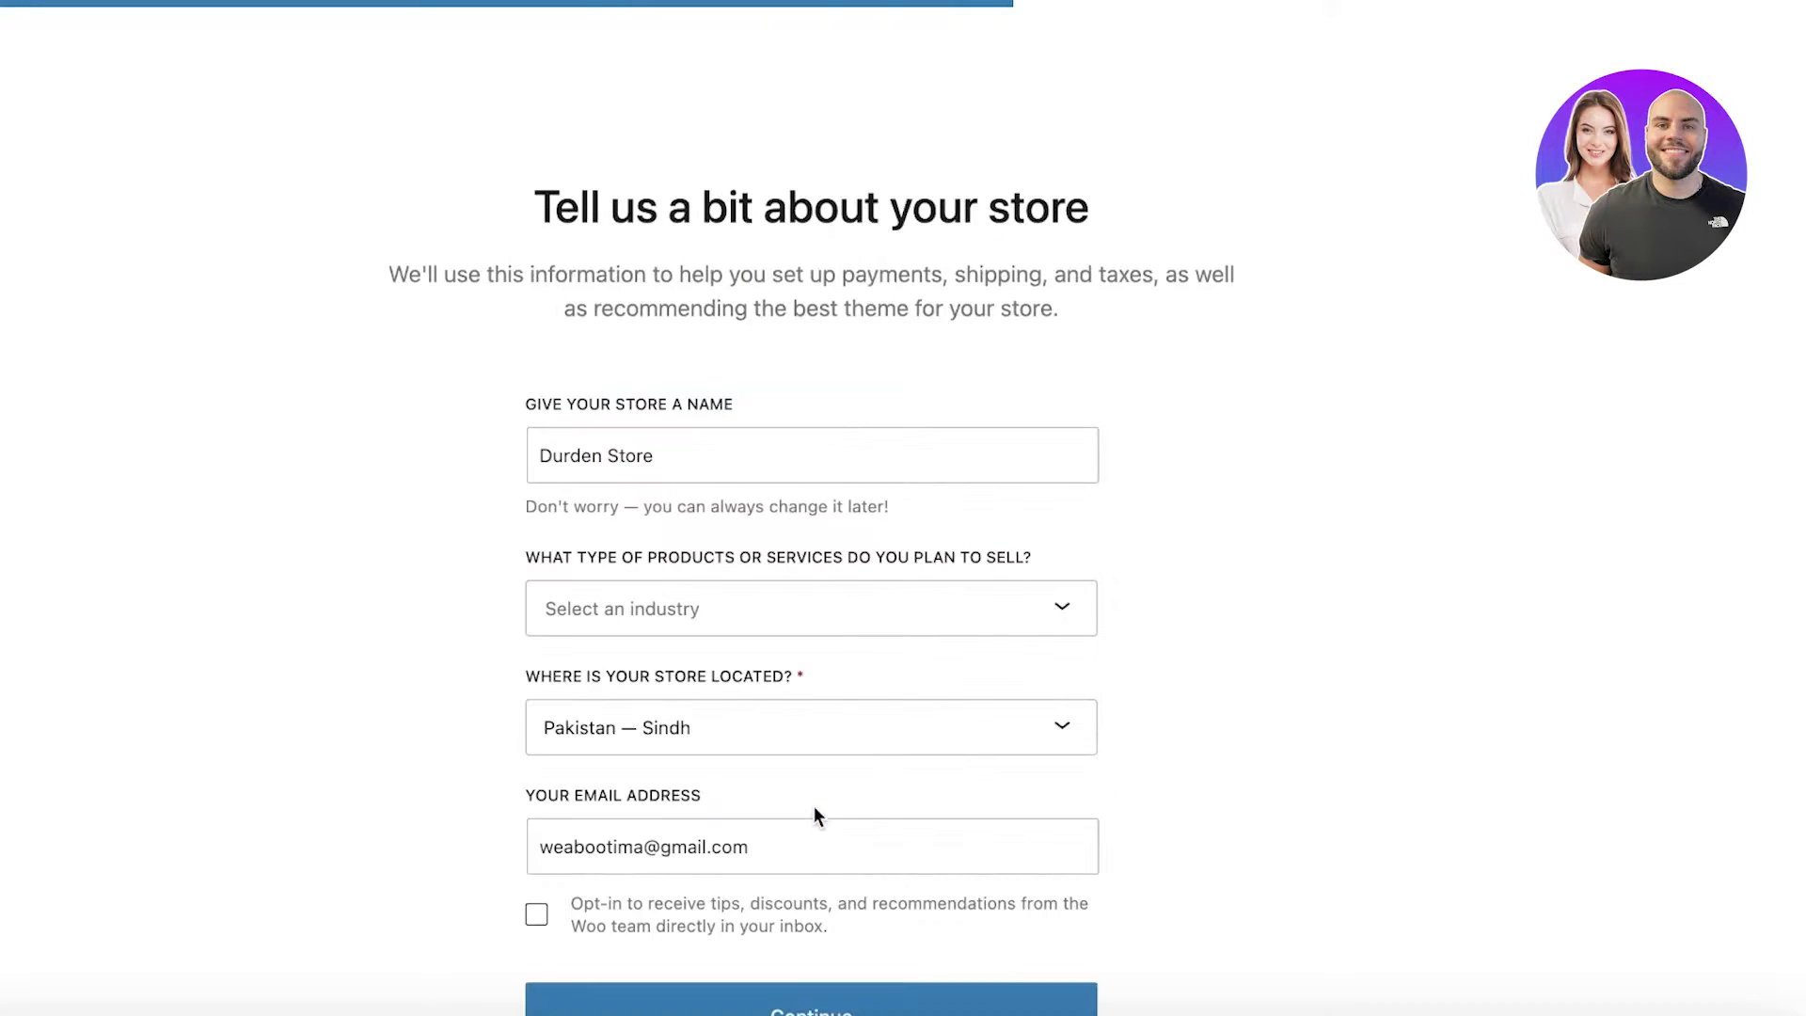
left_click(931, 602)
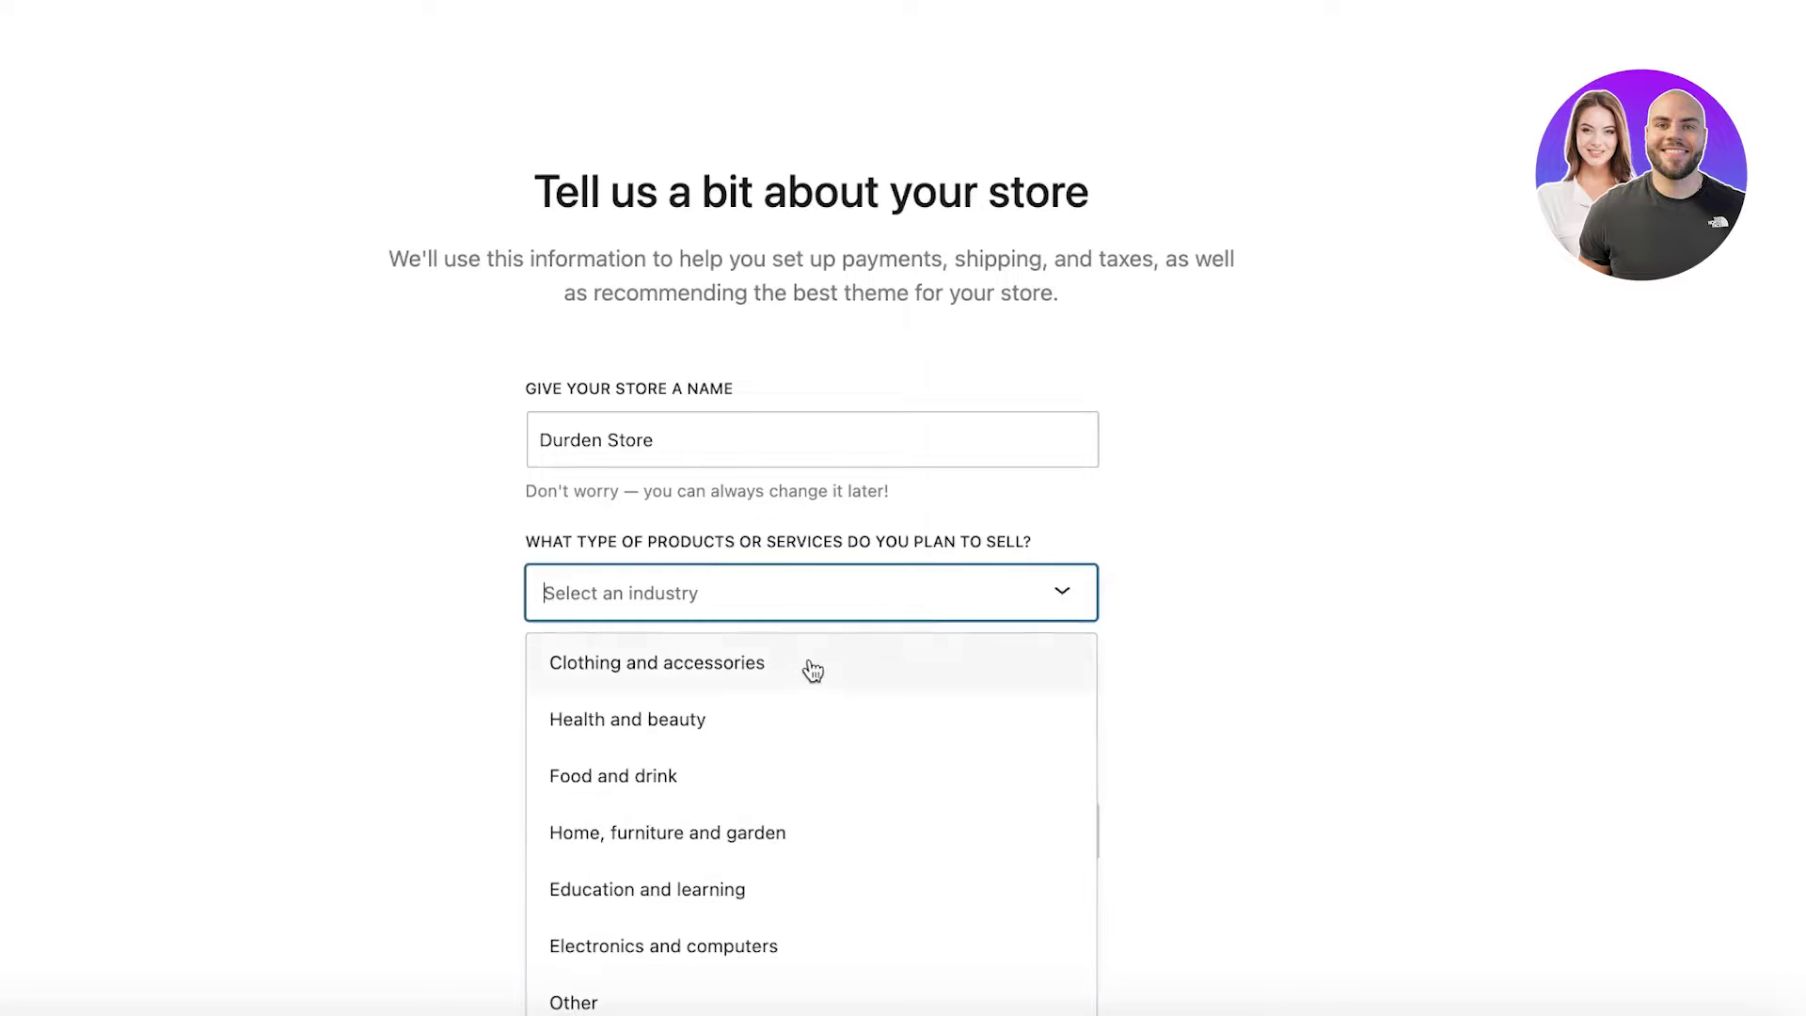
left_click(813, 668)
left_click(818, 986)
left_click(818, 810)
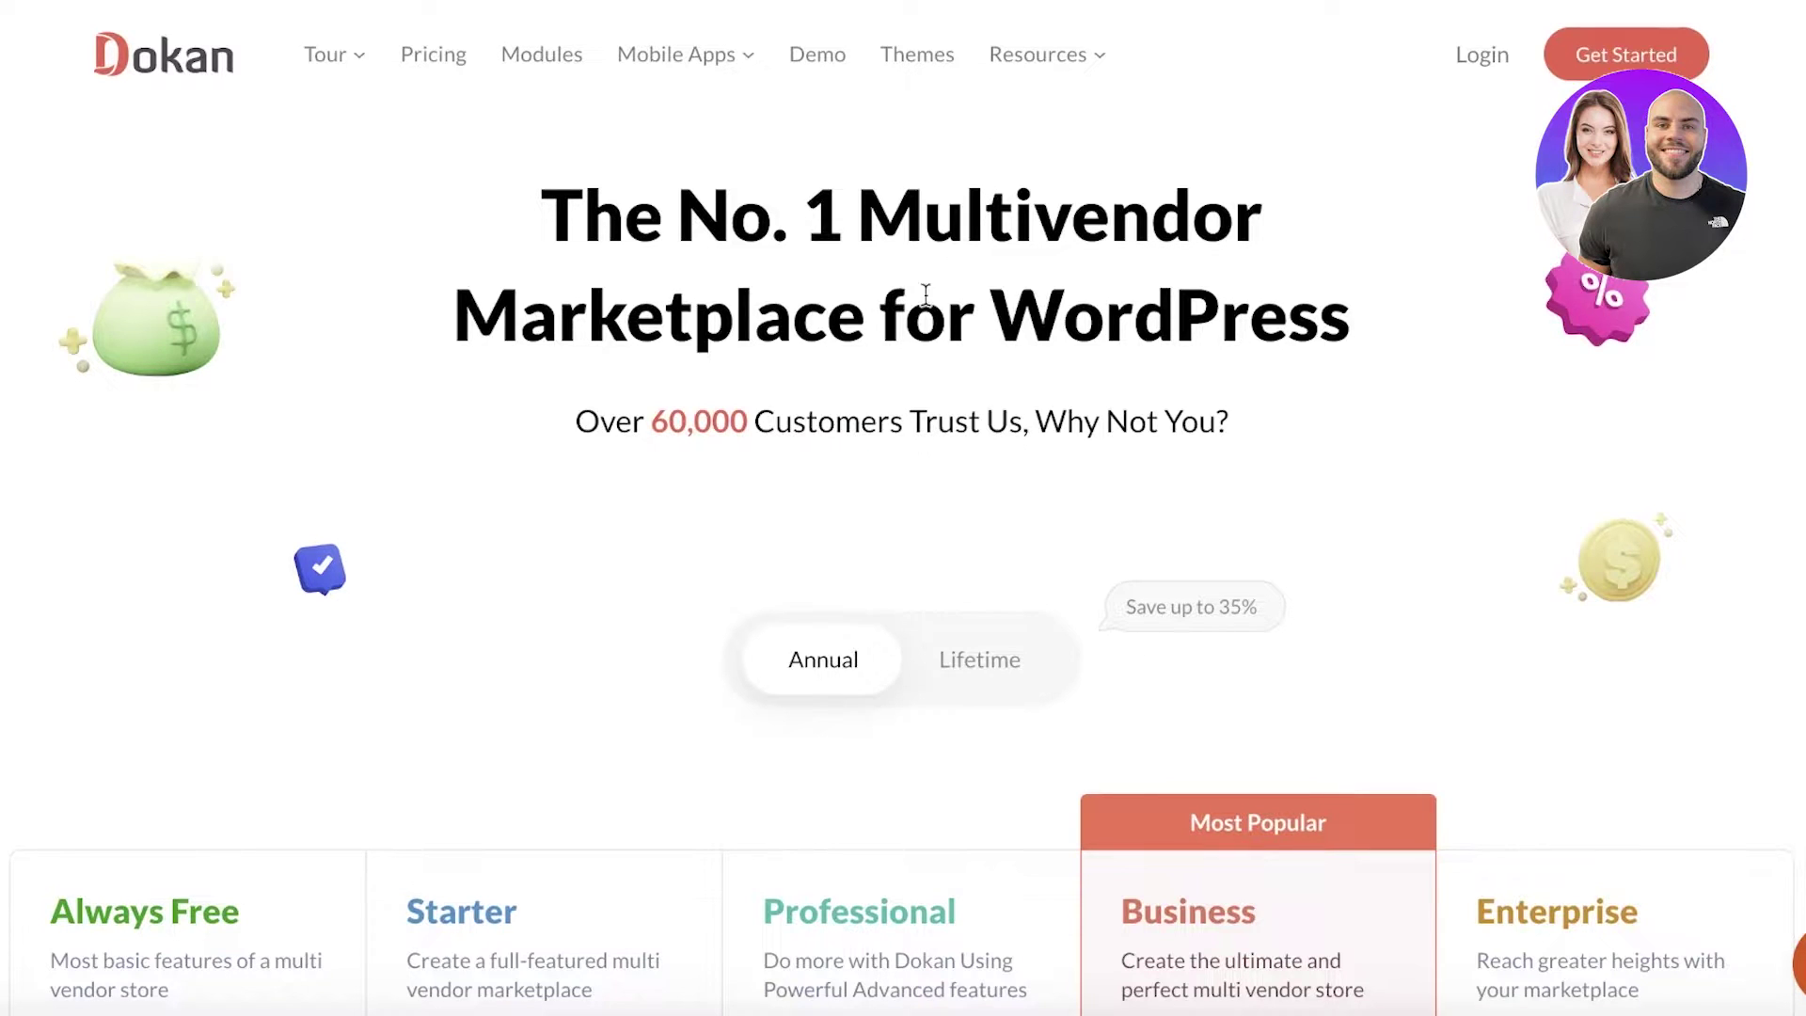
Step: Scroll through the Dokan pricing page once more
scroll(916, 303, "down", 6)
scroll(879, 355, "up", 3)
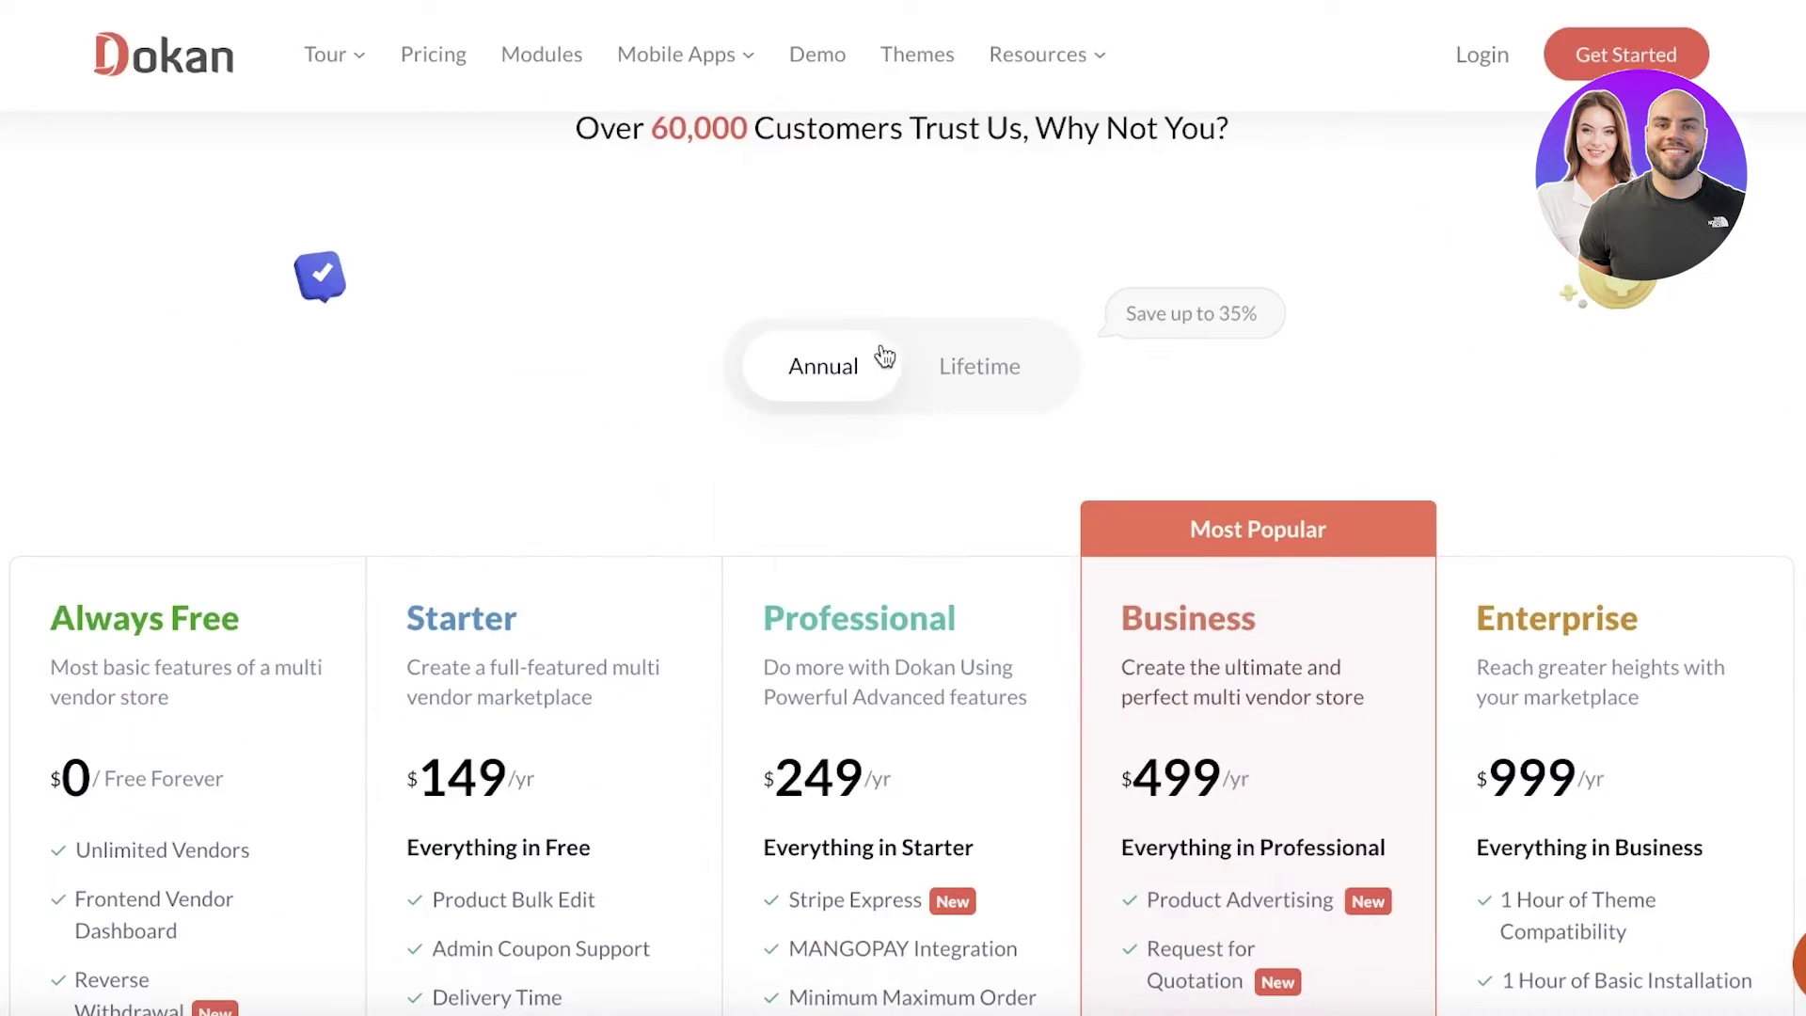
scroll(403, 510, "down", 4)
scroll(403, 511, "down", 2)
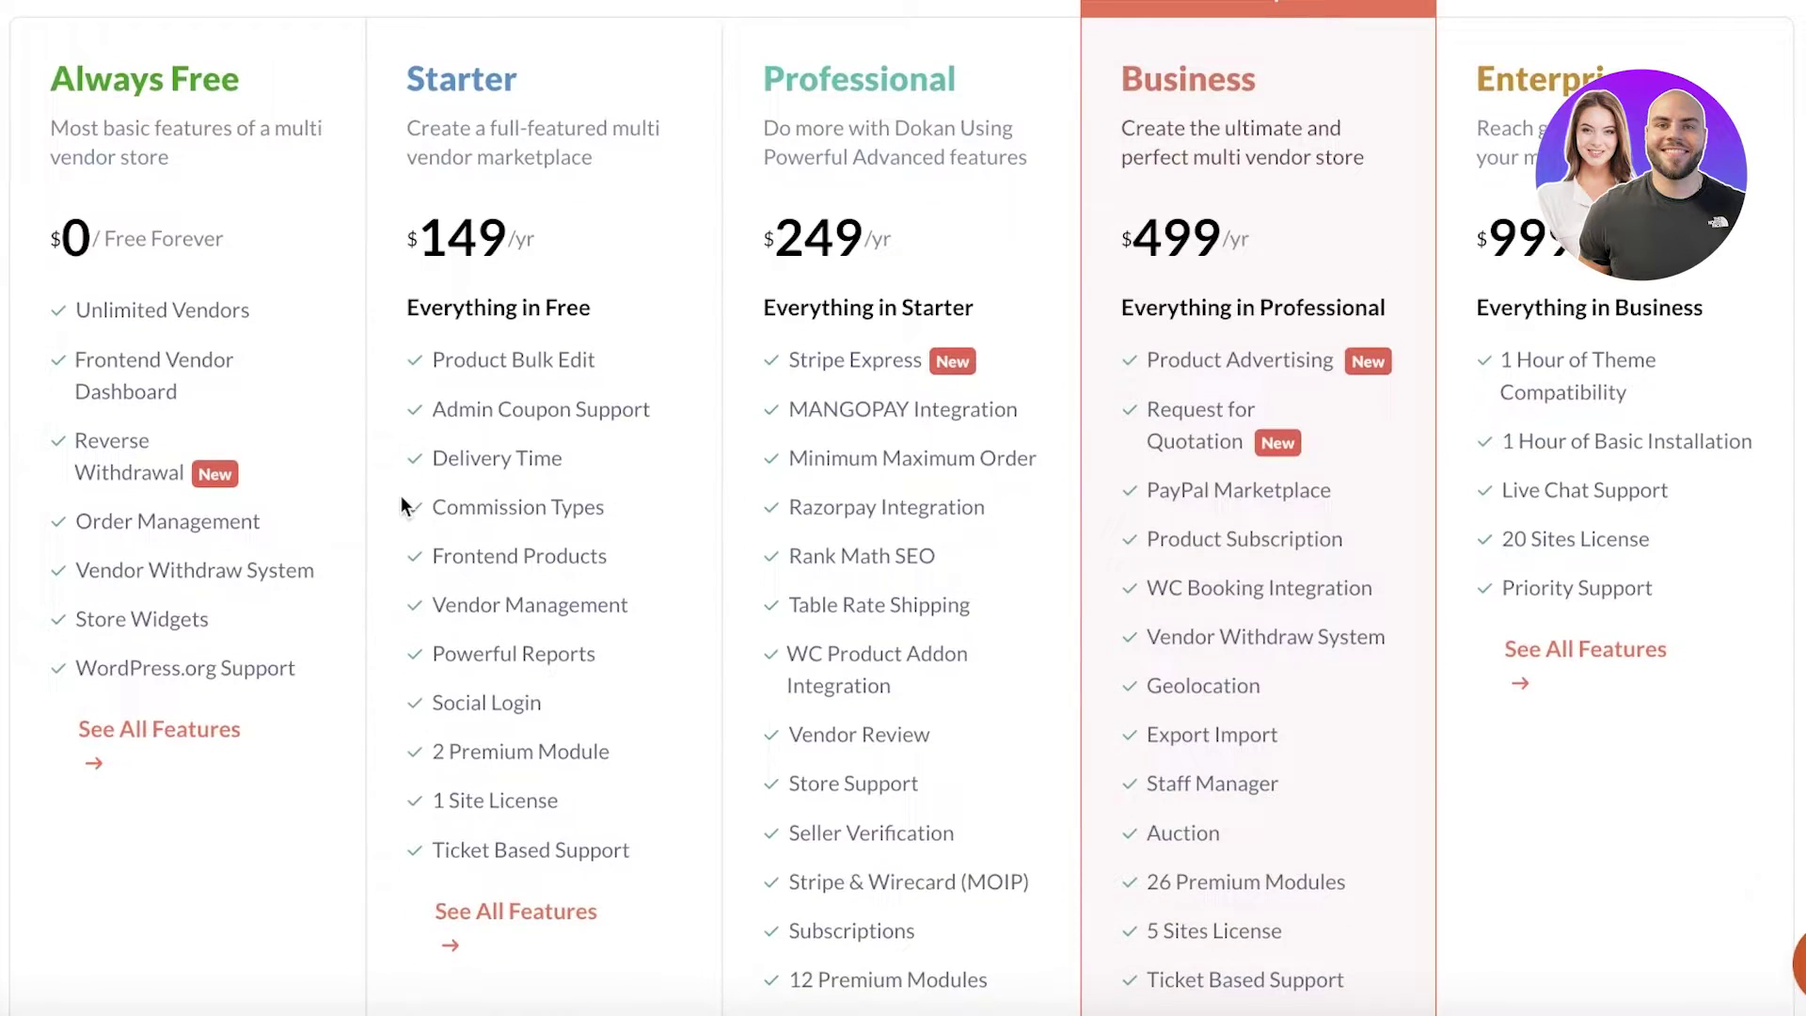
scroll(403, 508, "down", 5)
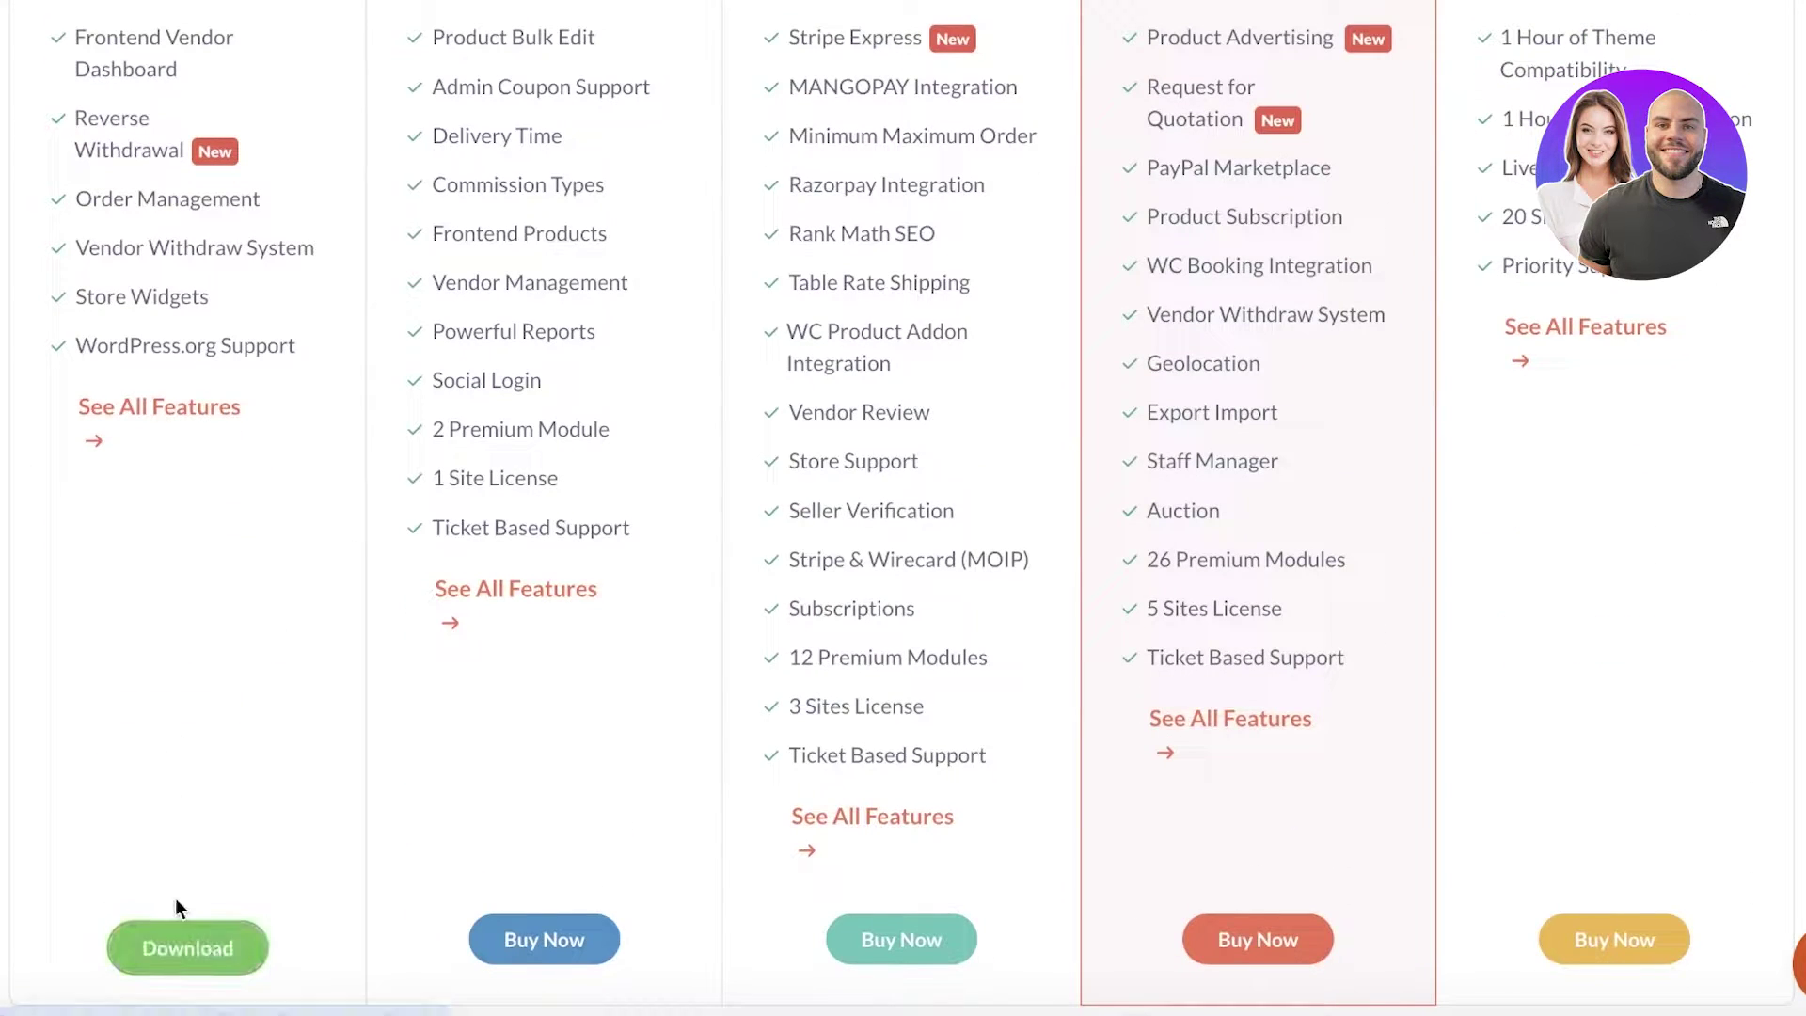
scroll(722, 651, "up", 4)
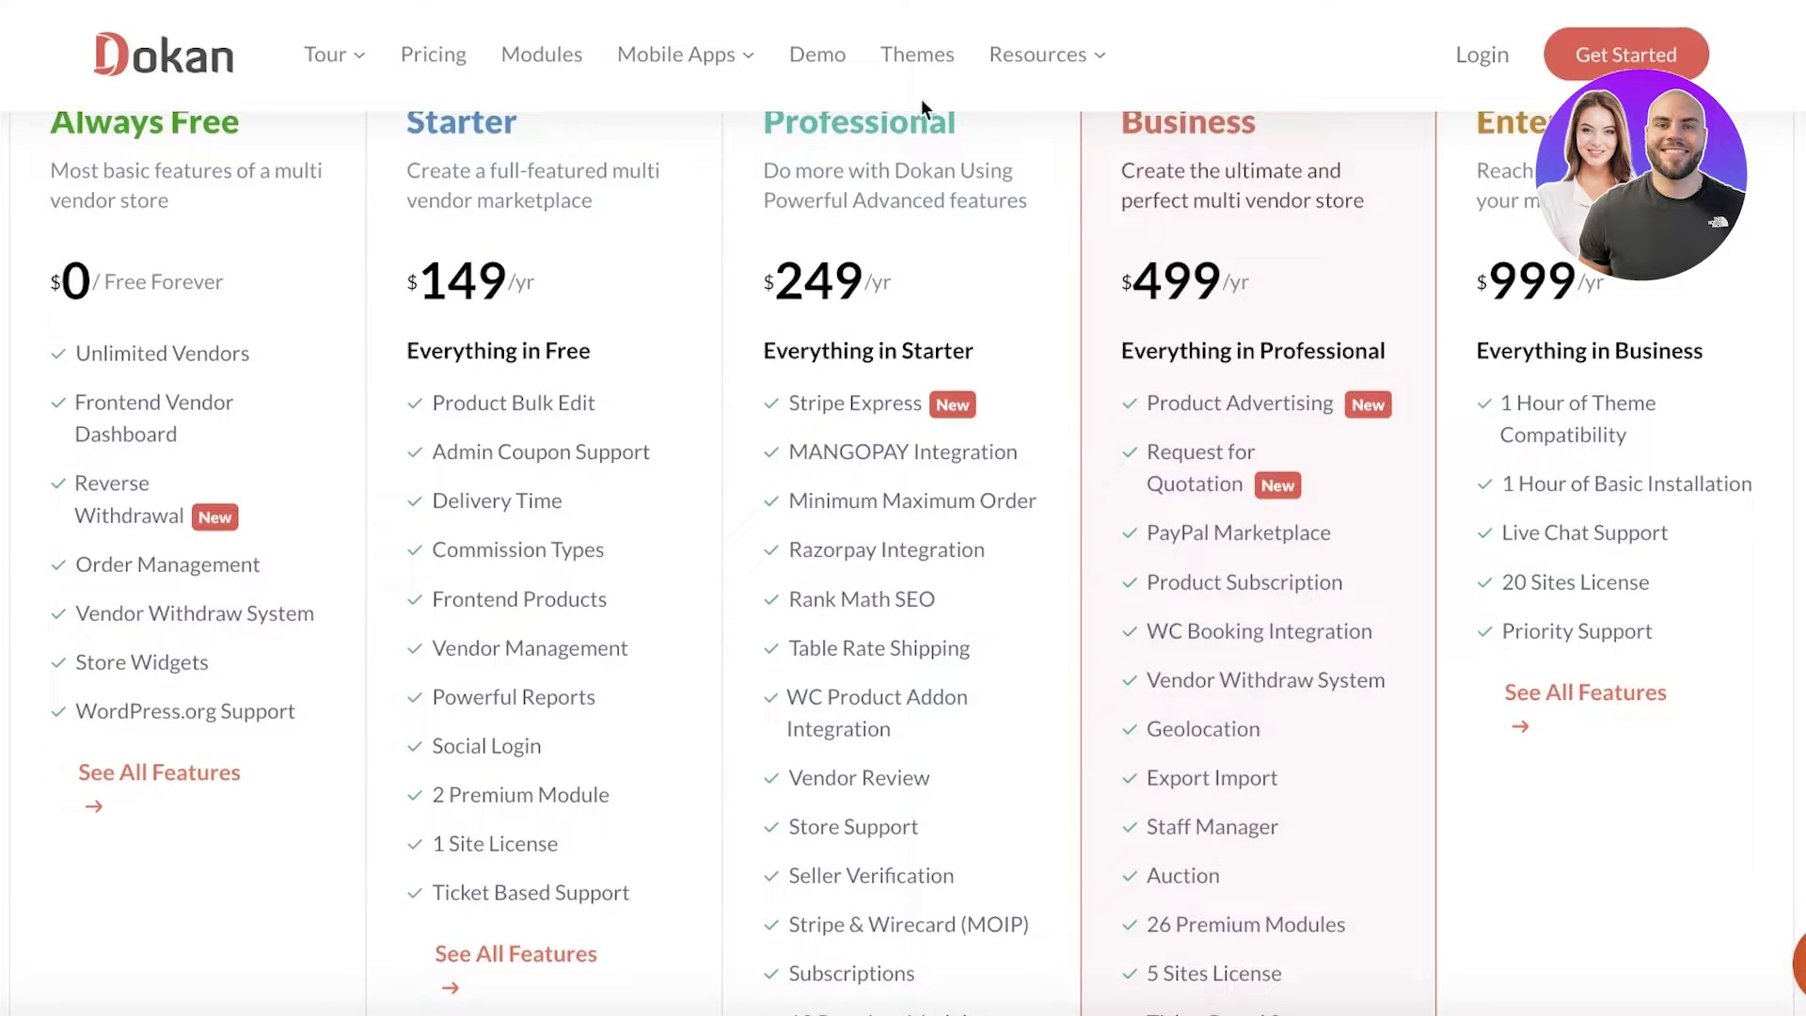
scroll(929, 66, "up", 8)
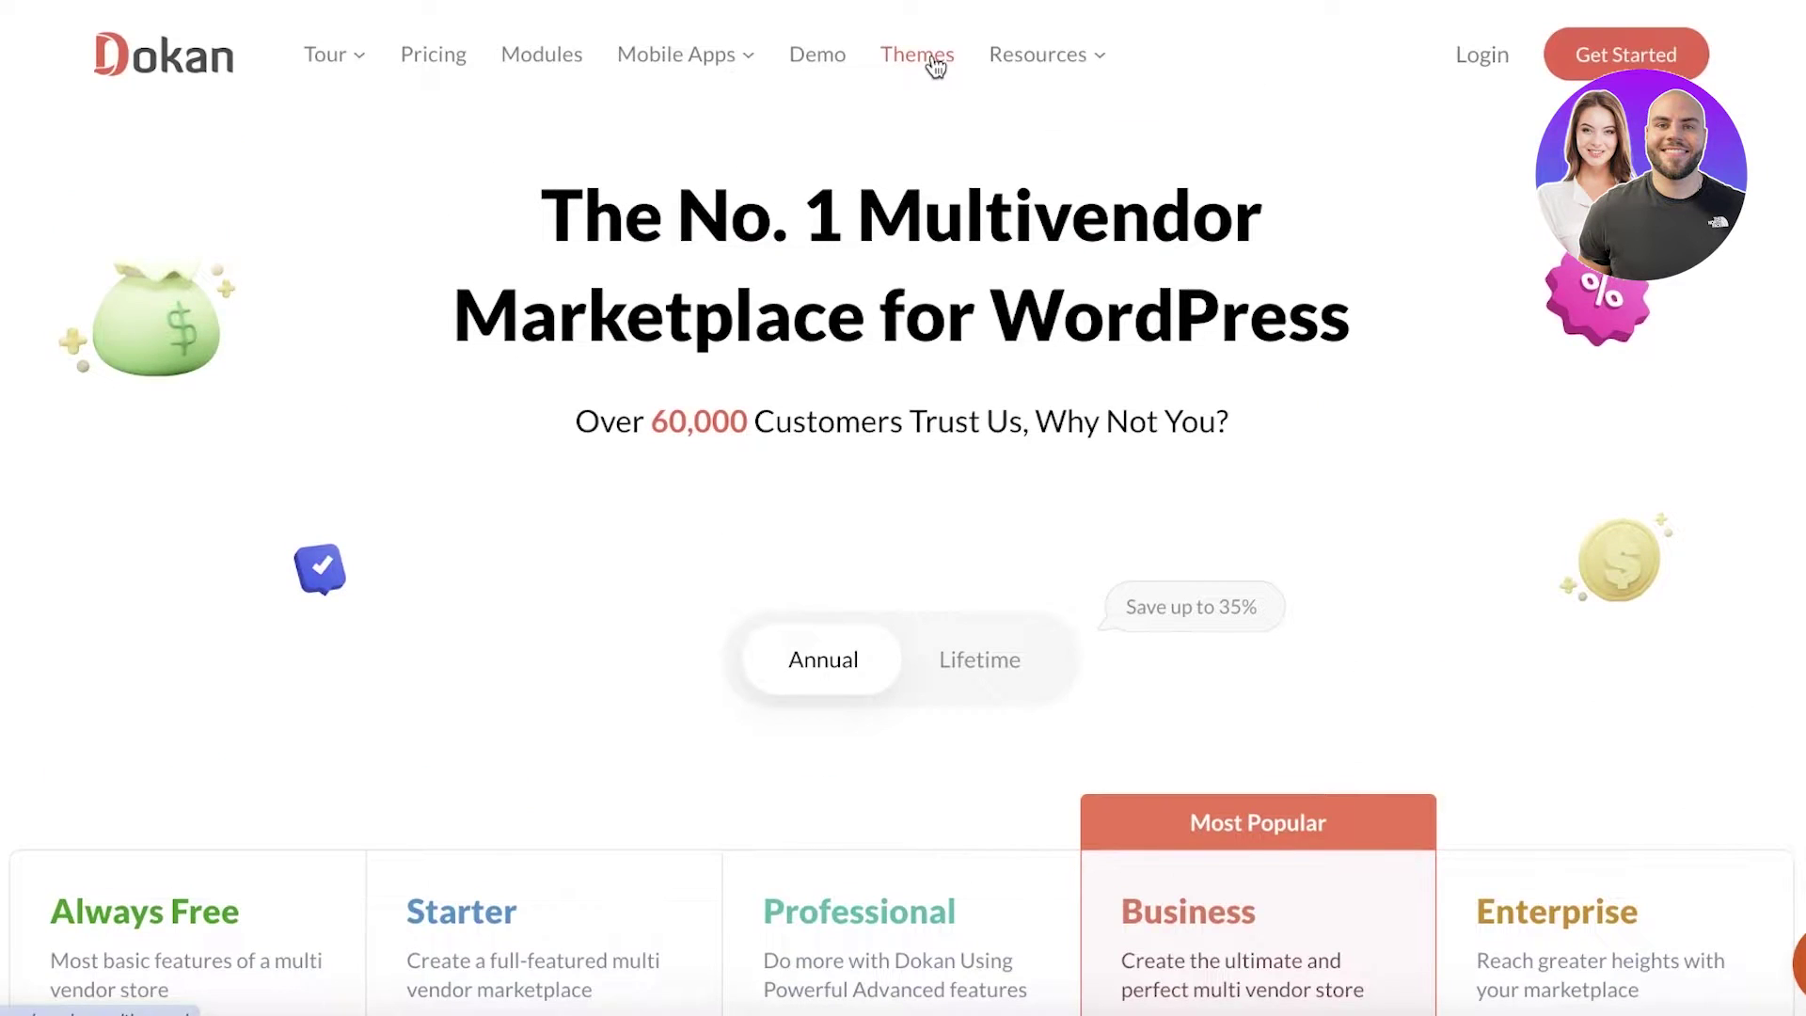
Step: Browse Dokan's compatible themes and open, then dismiss, the Dokani Theme demo access form
left_click(934, 64)
scroll(910, 403, "down", 3)
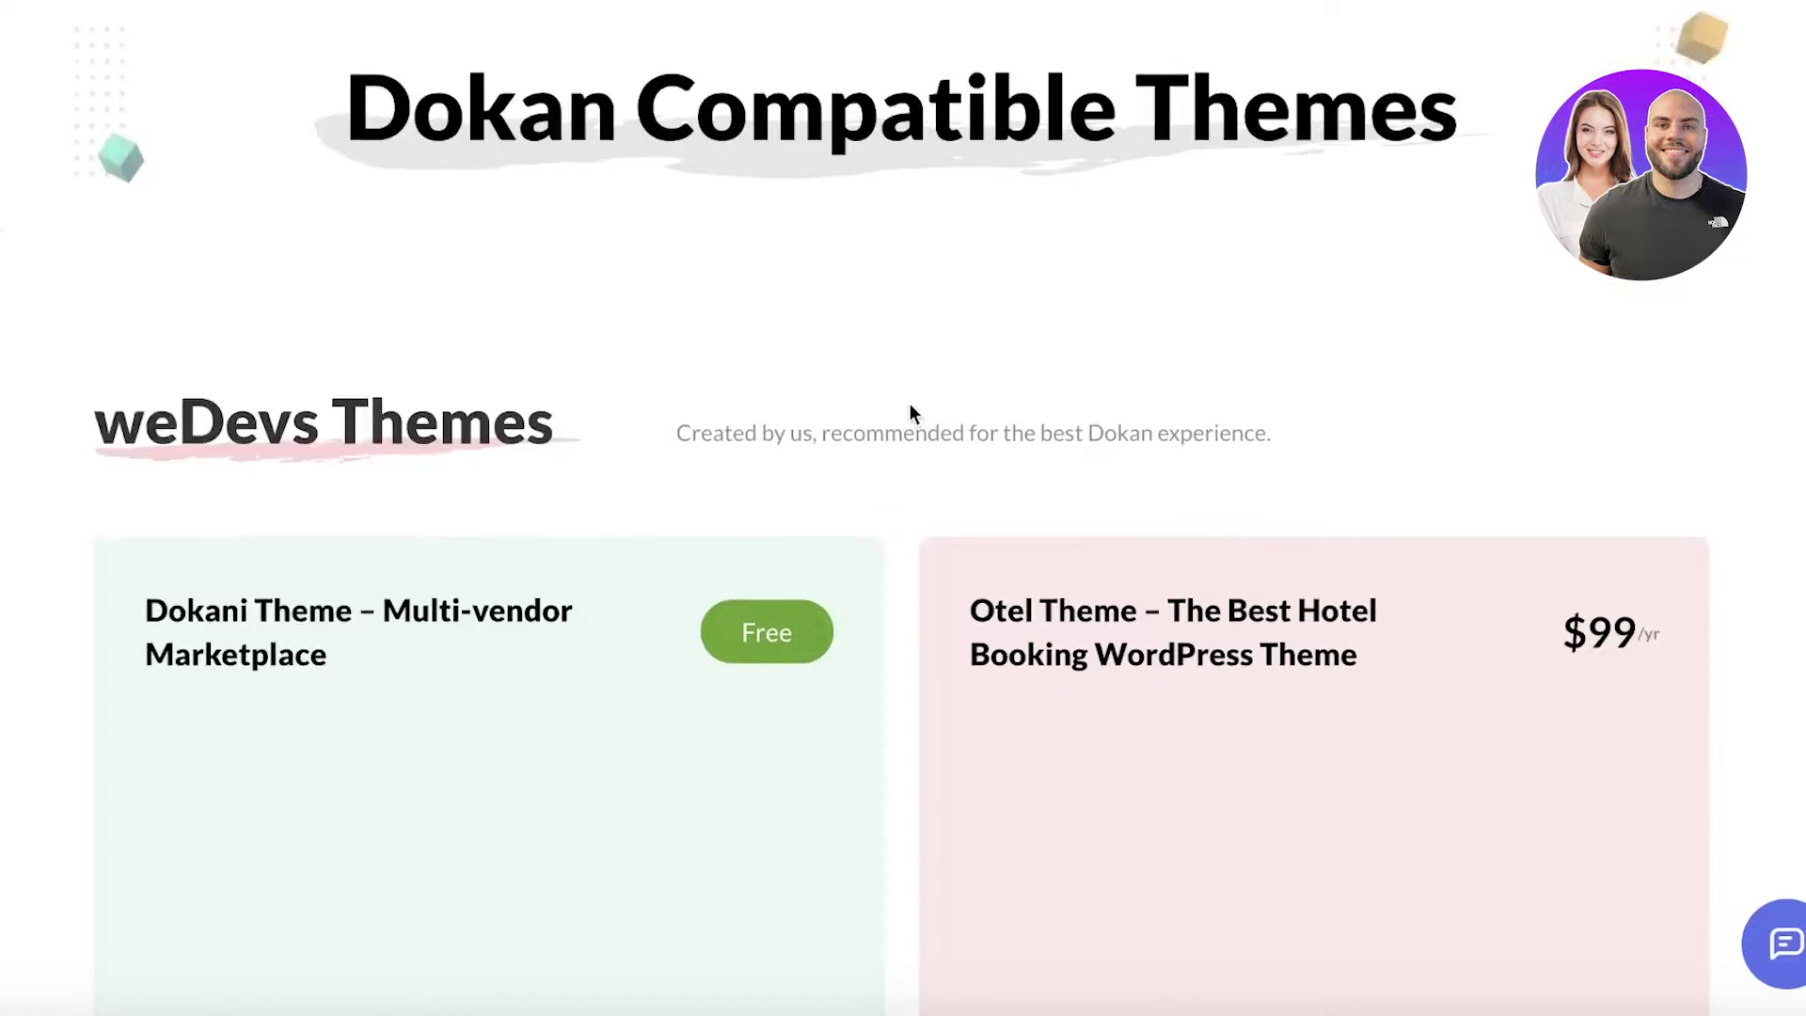
mouse_move(483, 538)
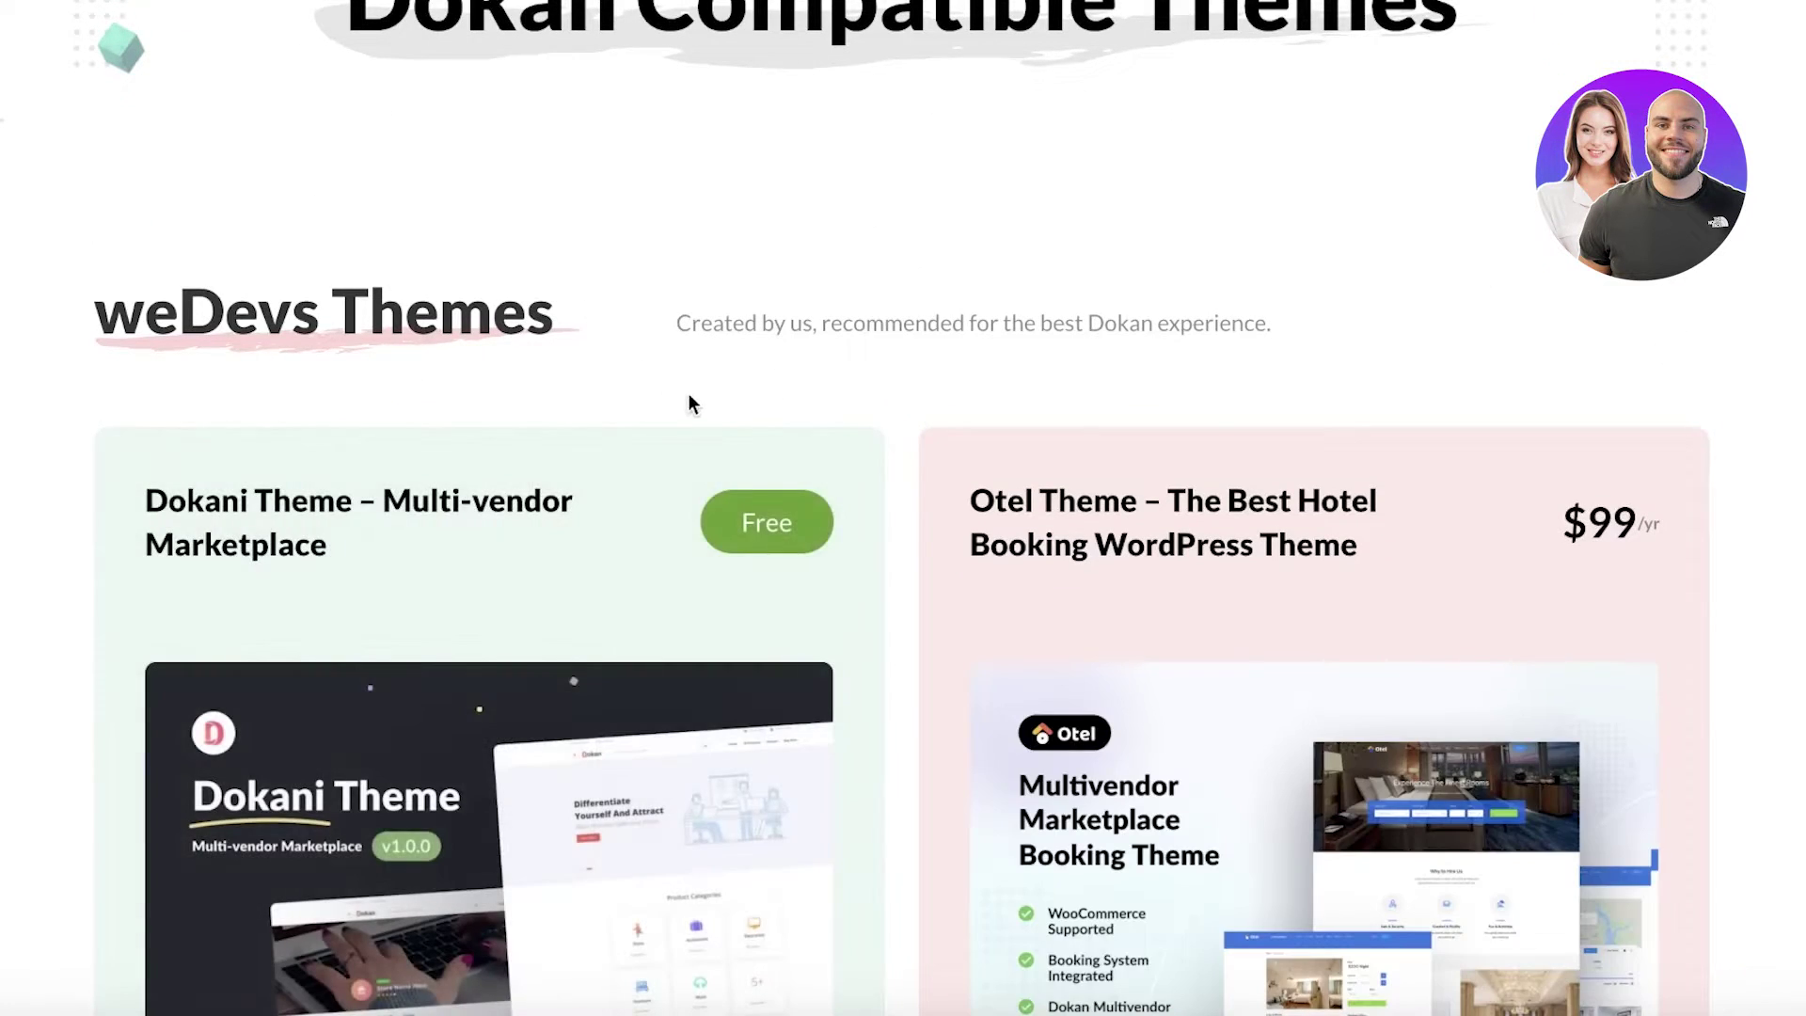
scroll(1060, 427, "down", 8)
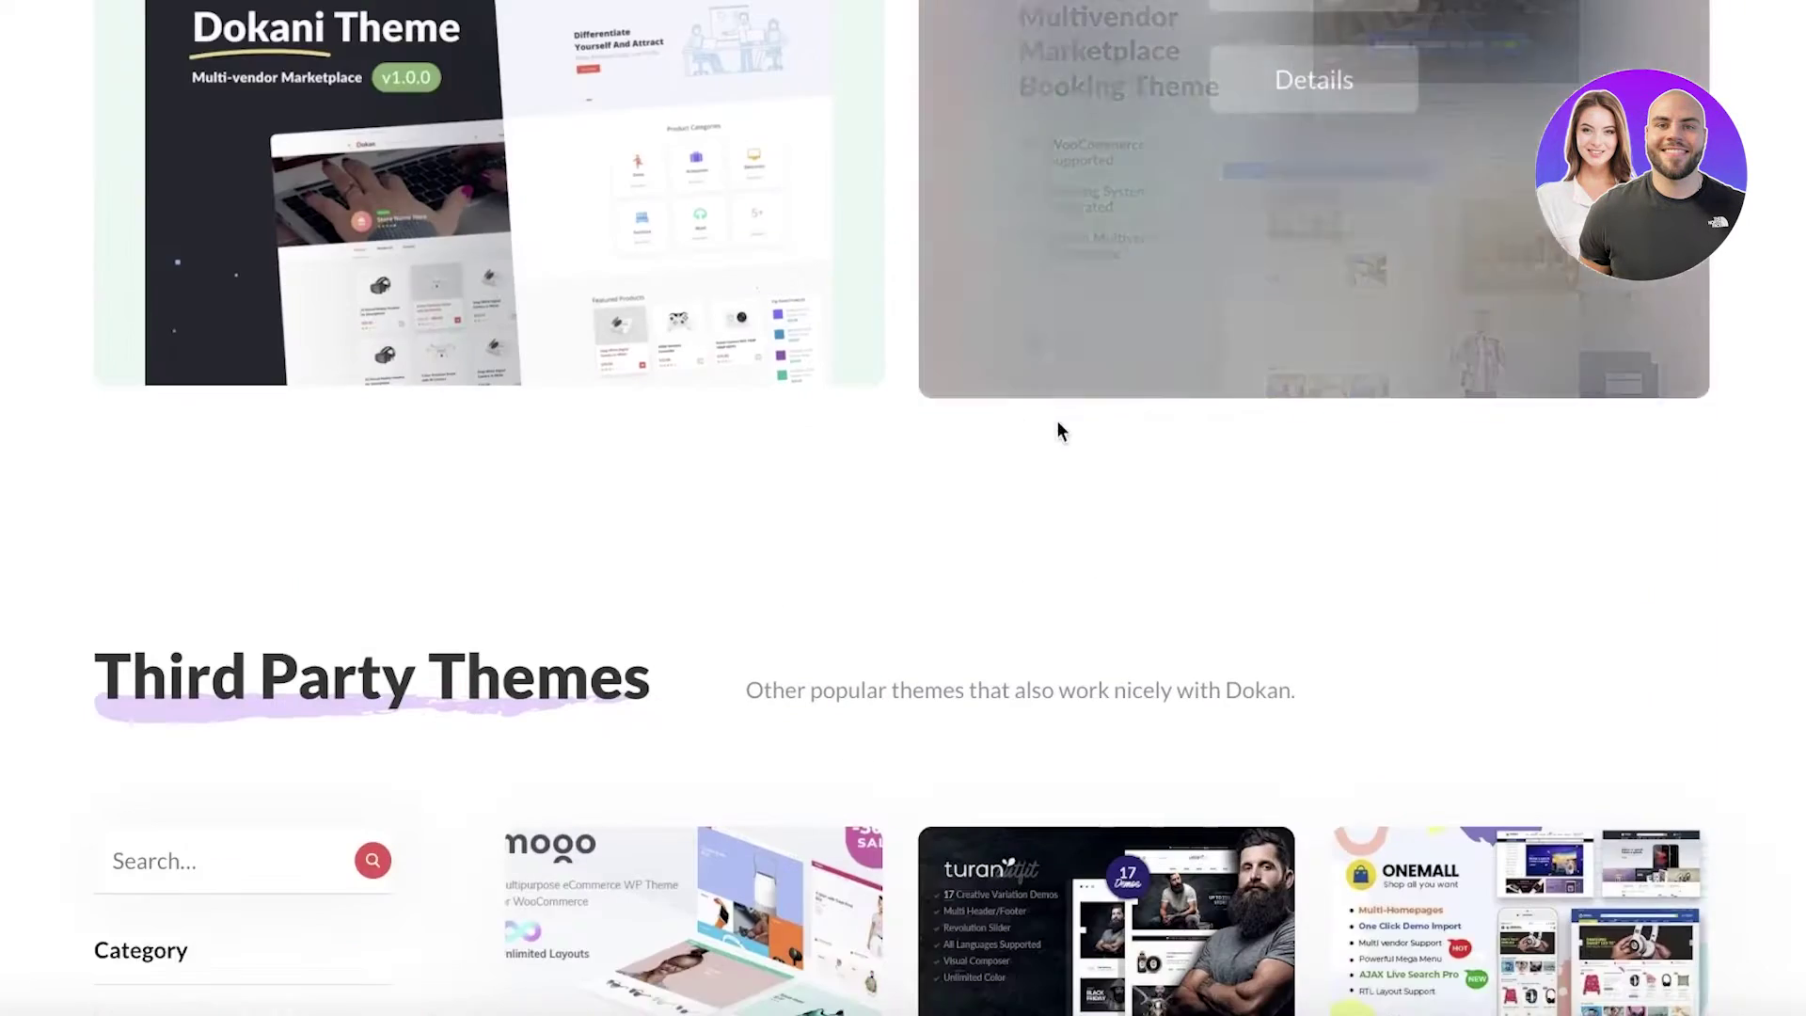
scroll(432, 384, "up", 3)
left_click(487, 280)
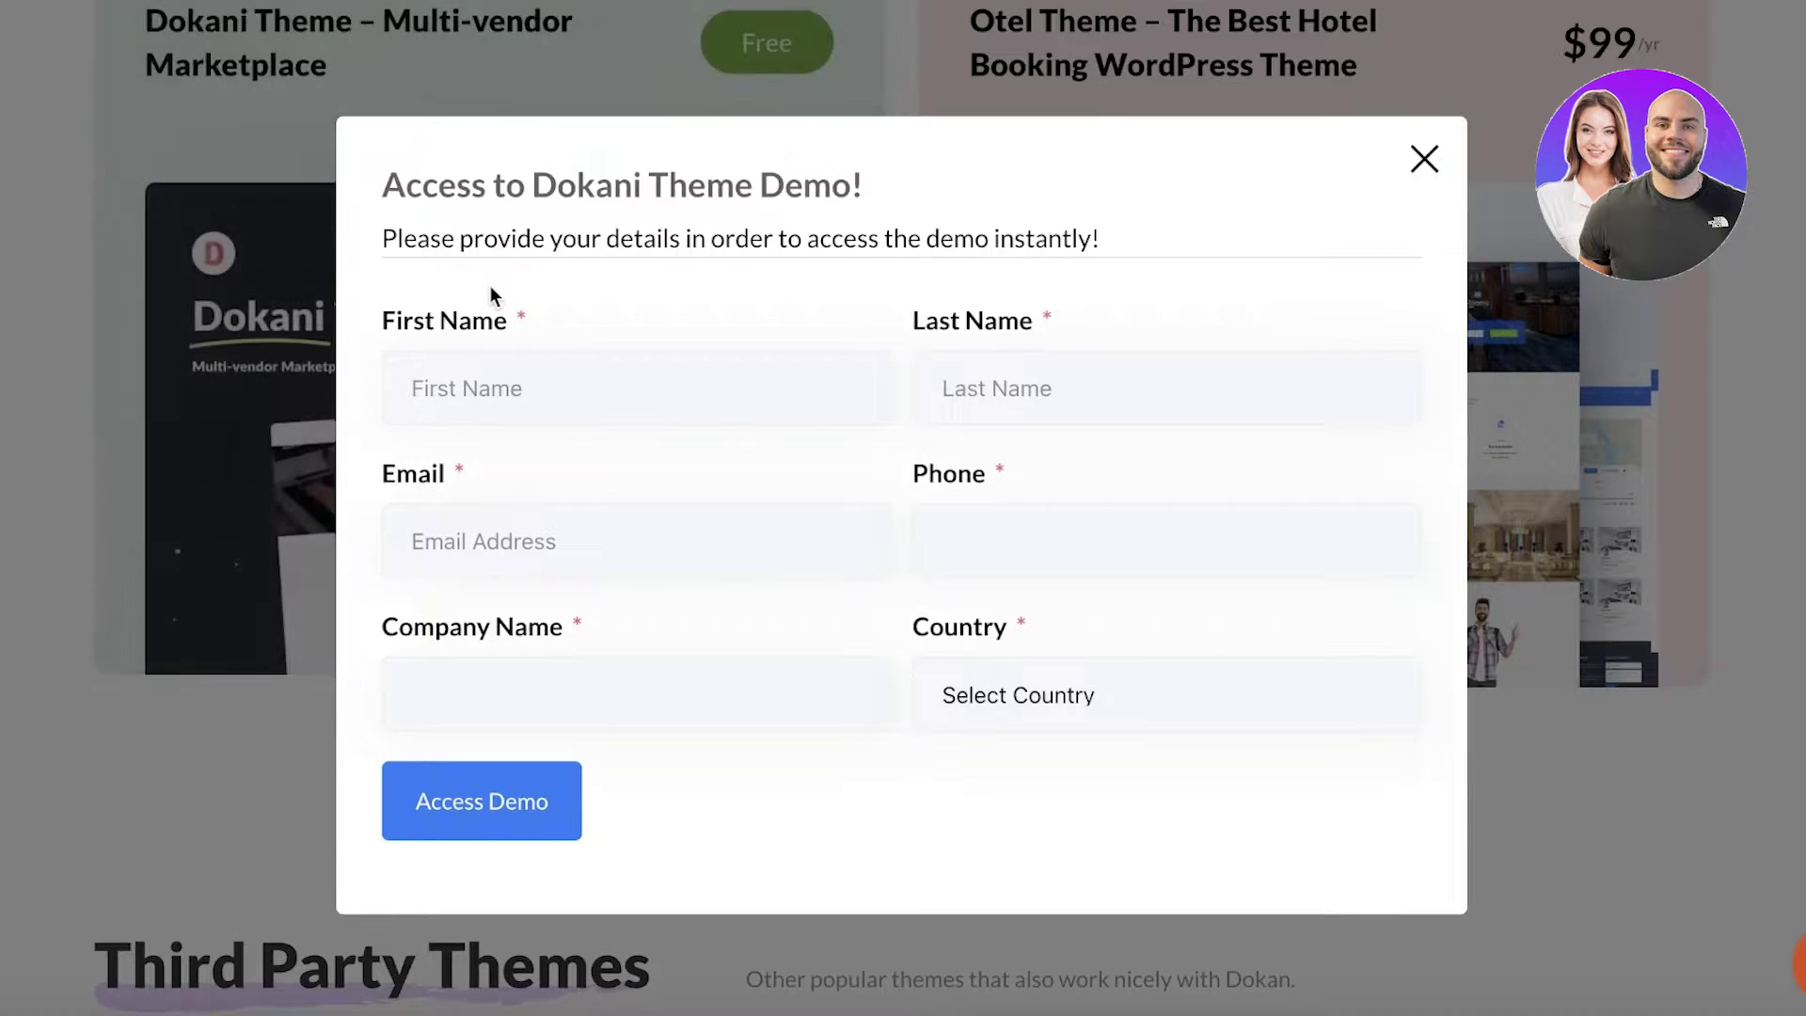
left_click(1423, 161)
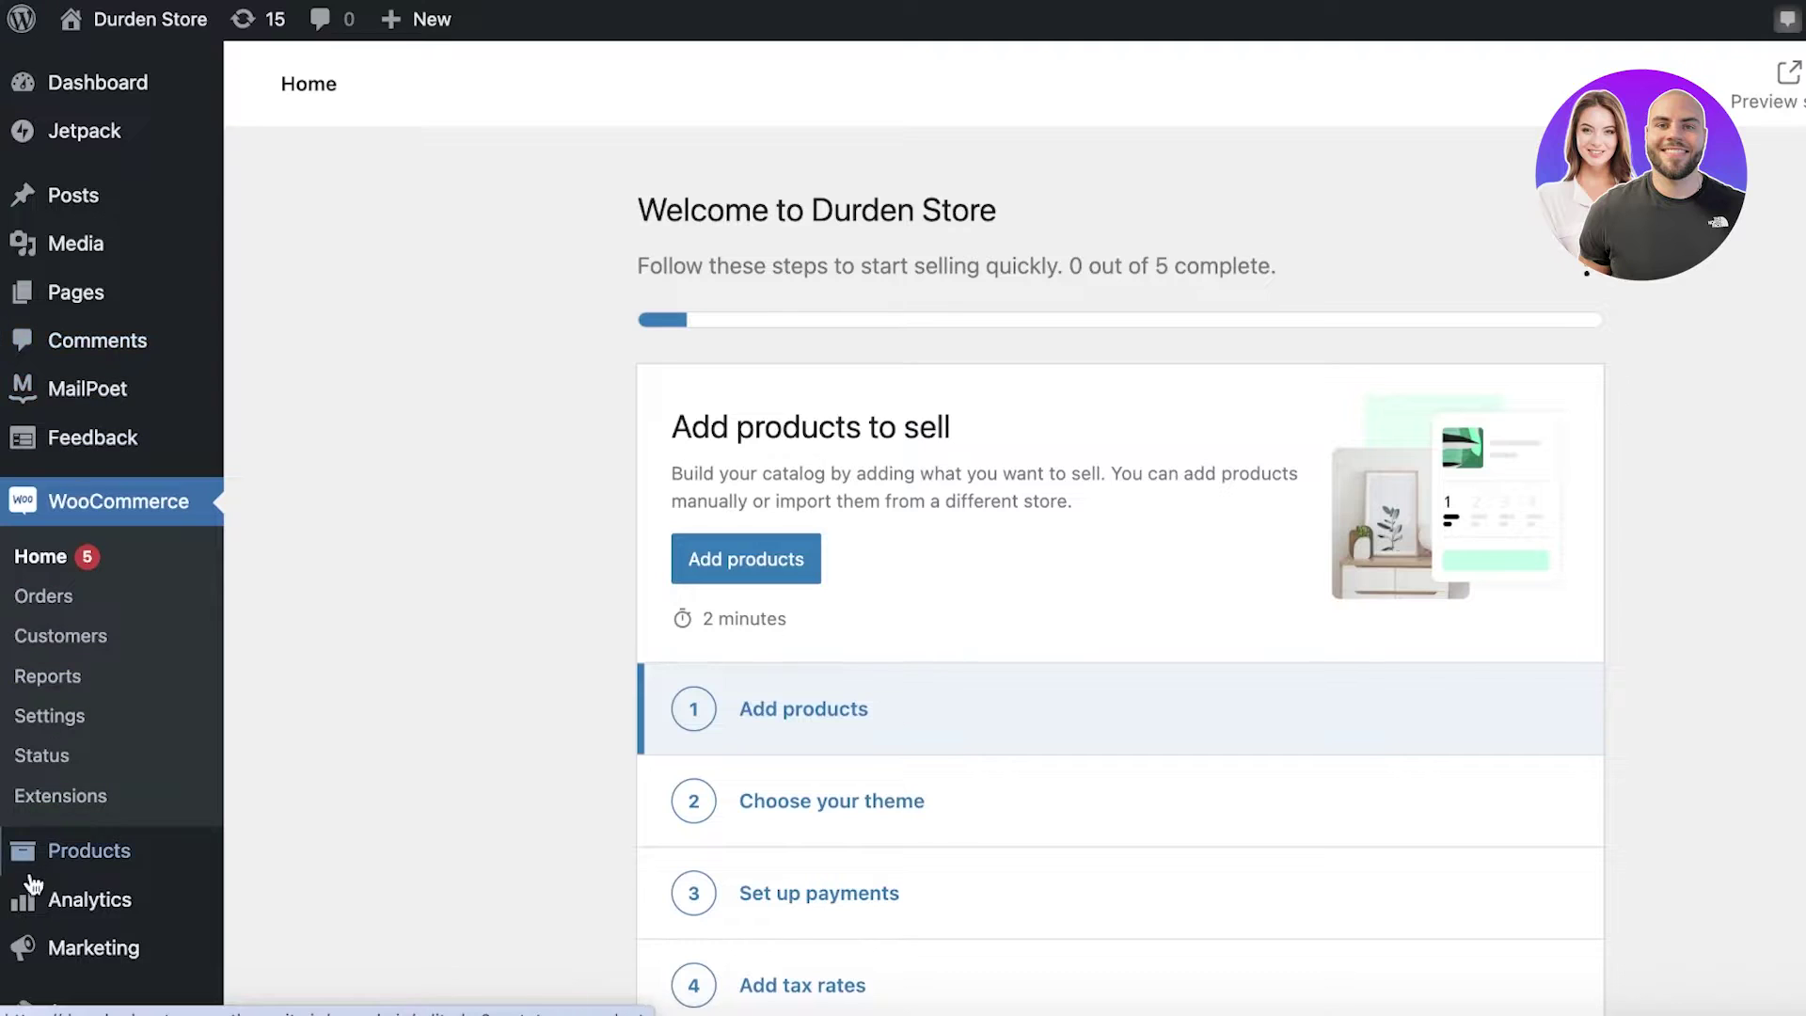
Step: Go to Appearance > Themes > Add New Theme and open the downloaded dokan-lite.3.9.6.zip
scroll(33, 884, "down", 4)
mouse_move(69, 669)
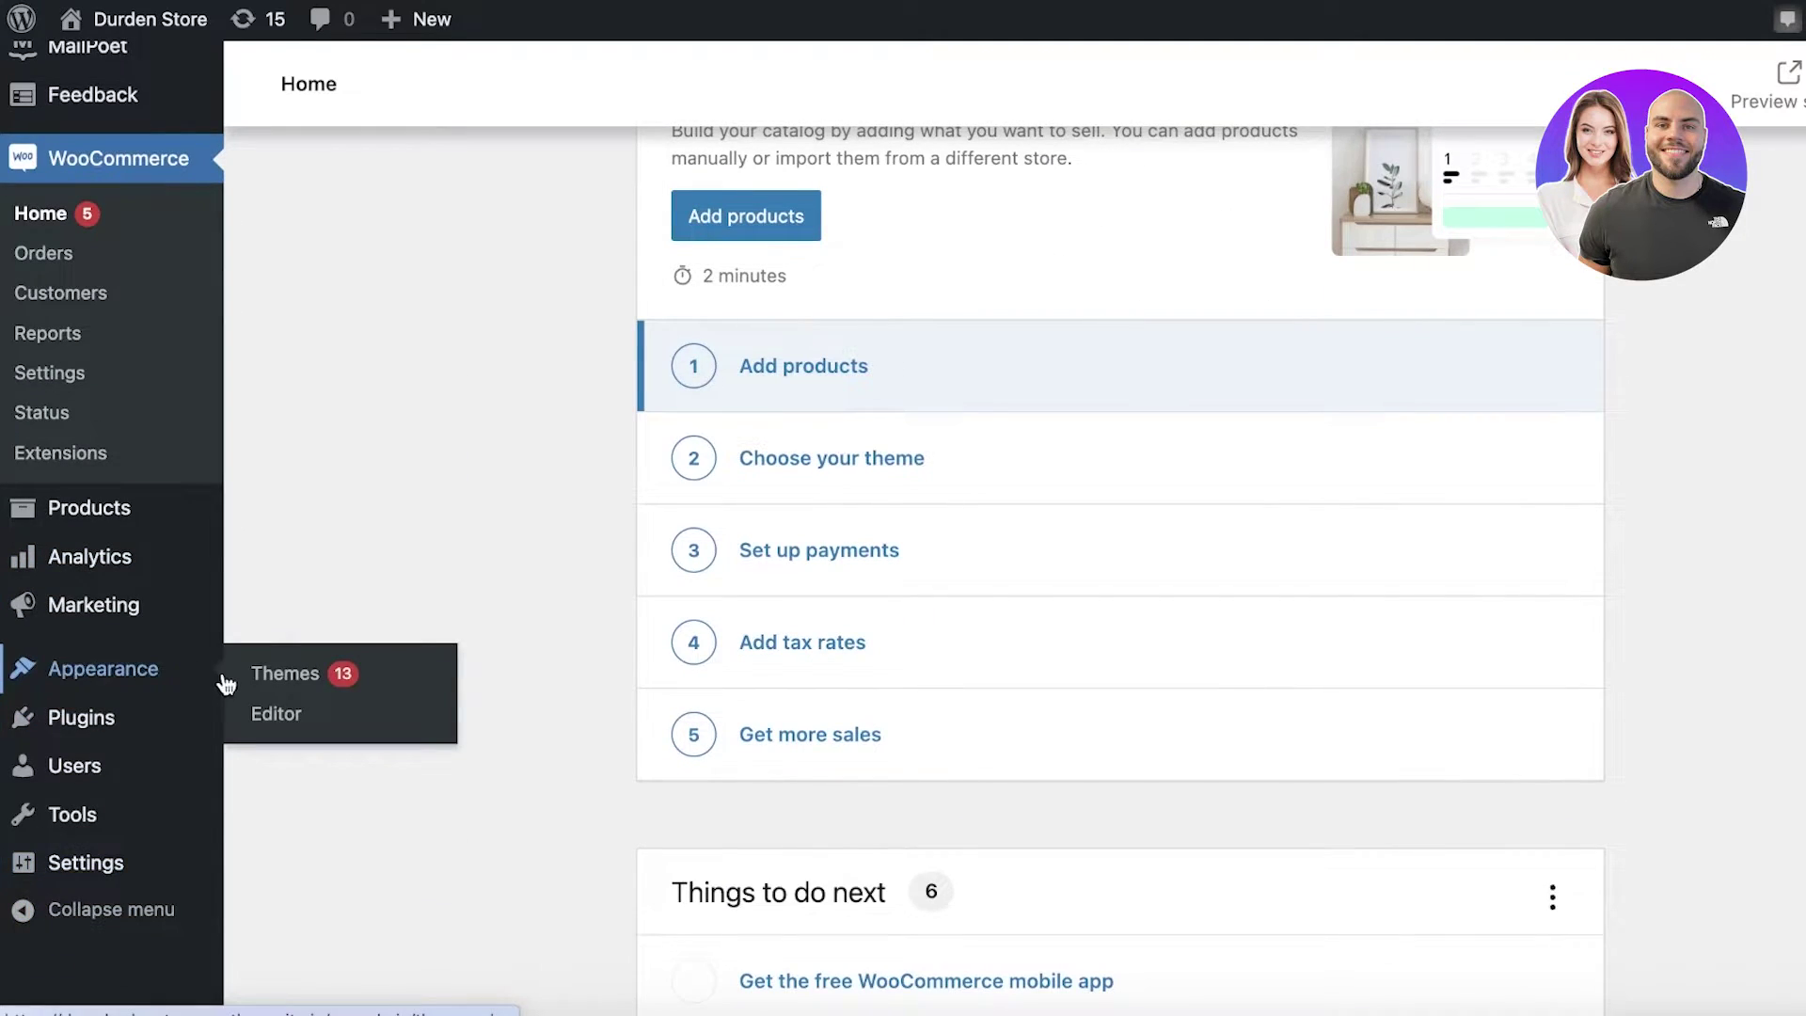
left_click(259, 675)
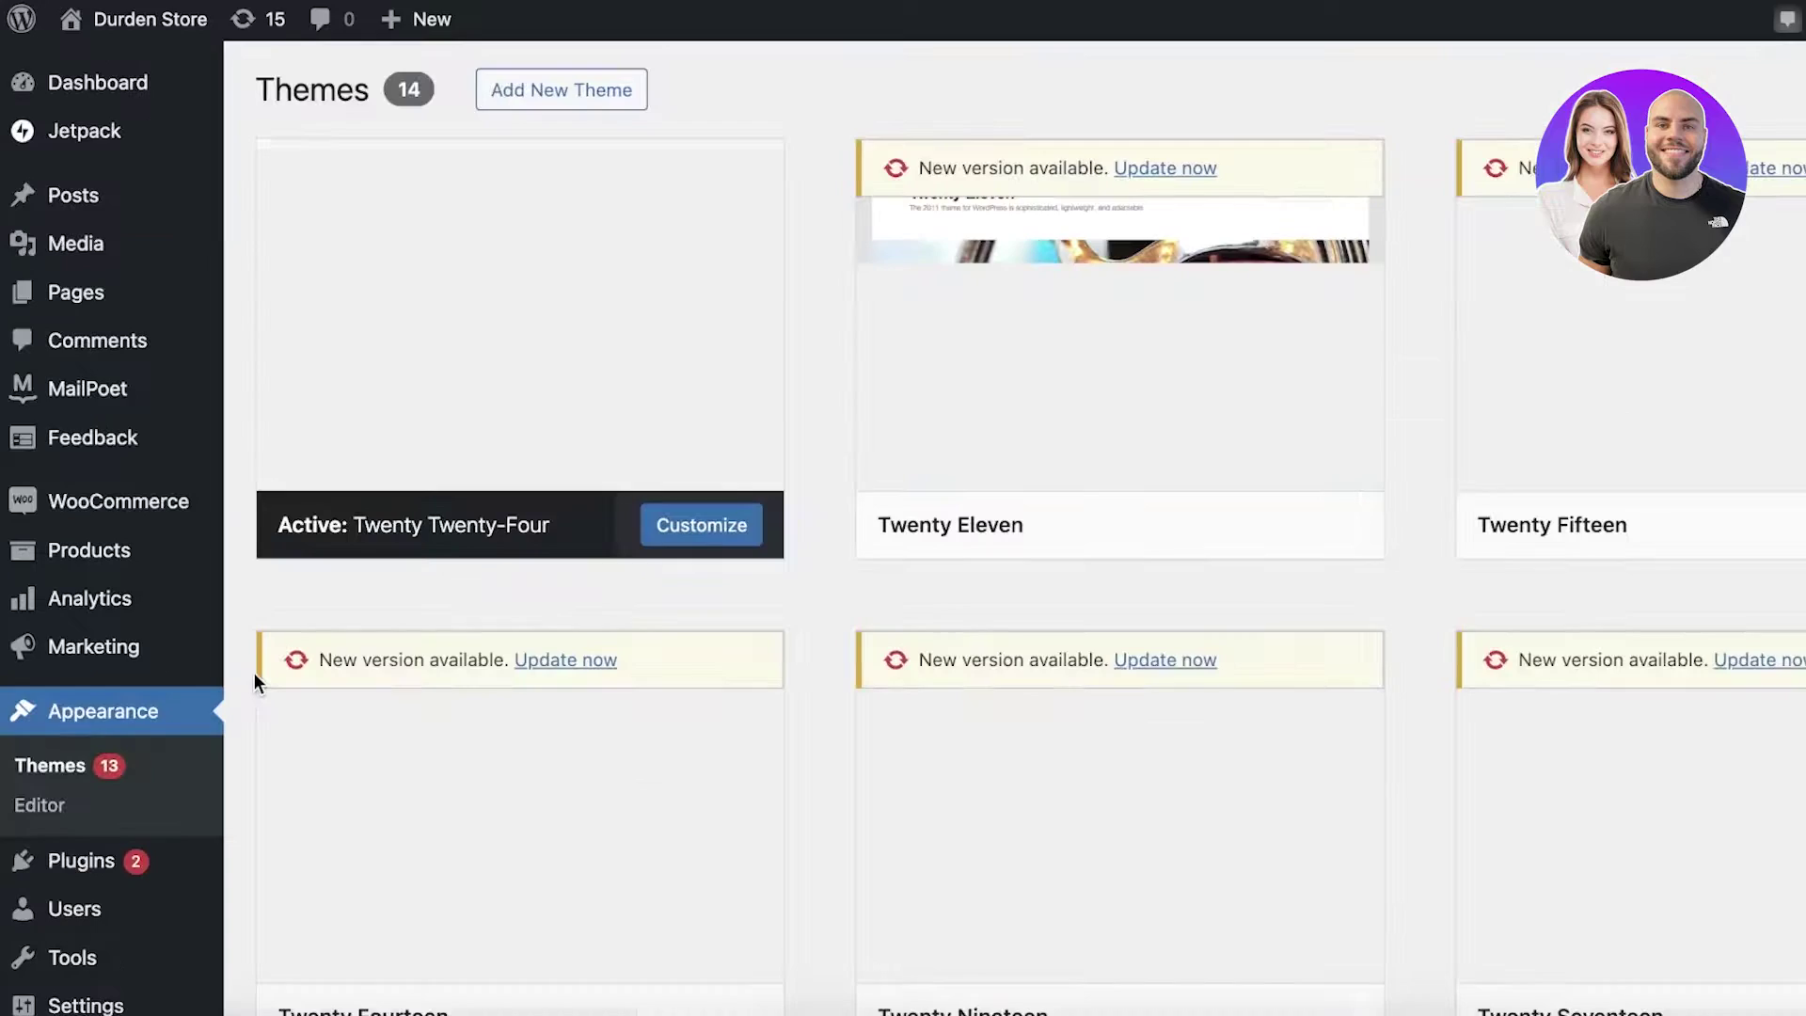
left_click(633, 96)
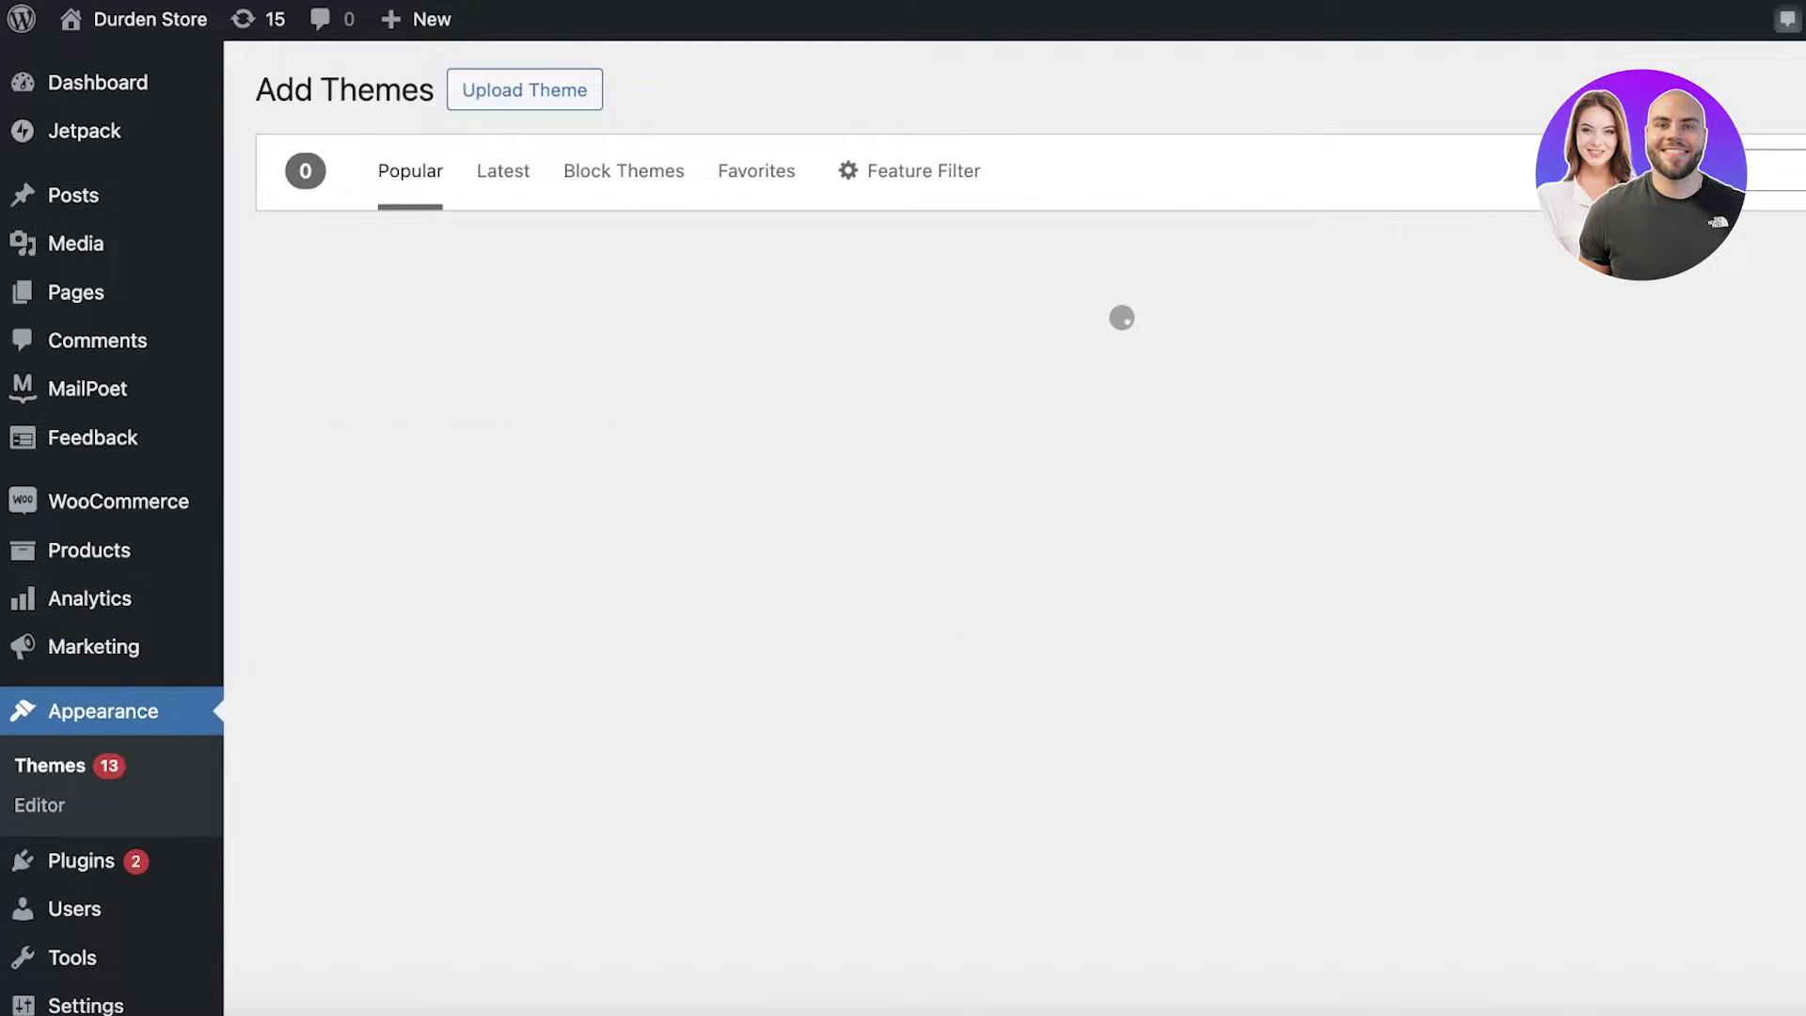
left_click(1727, 106)
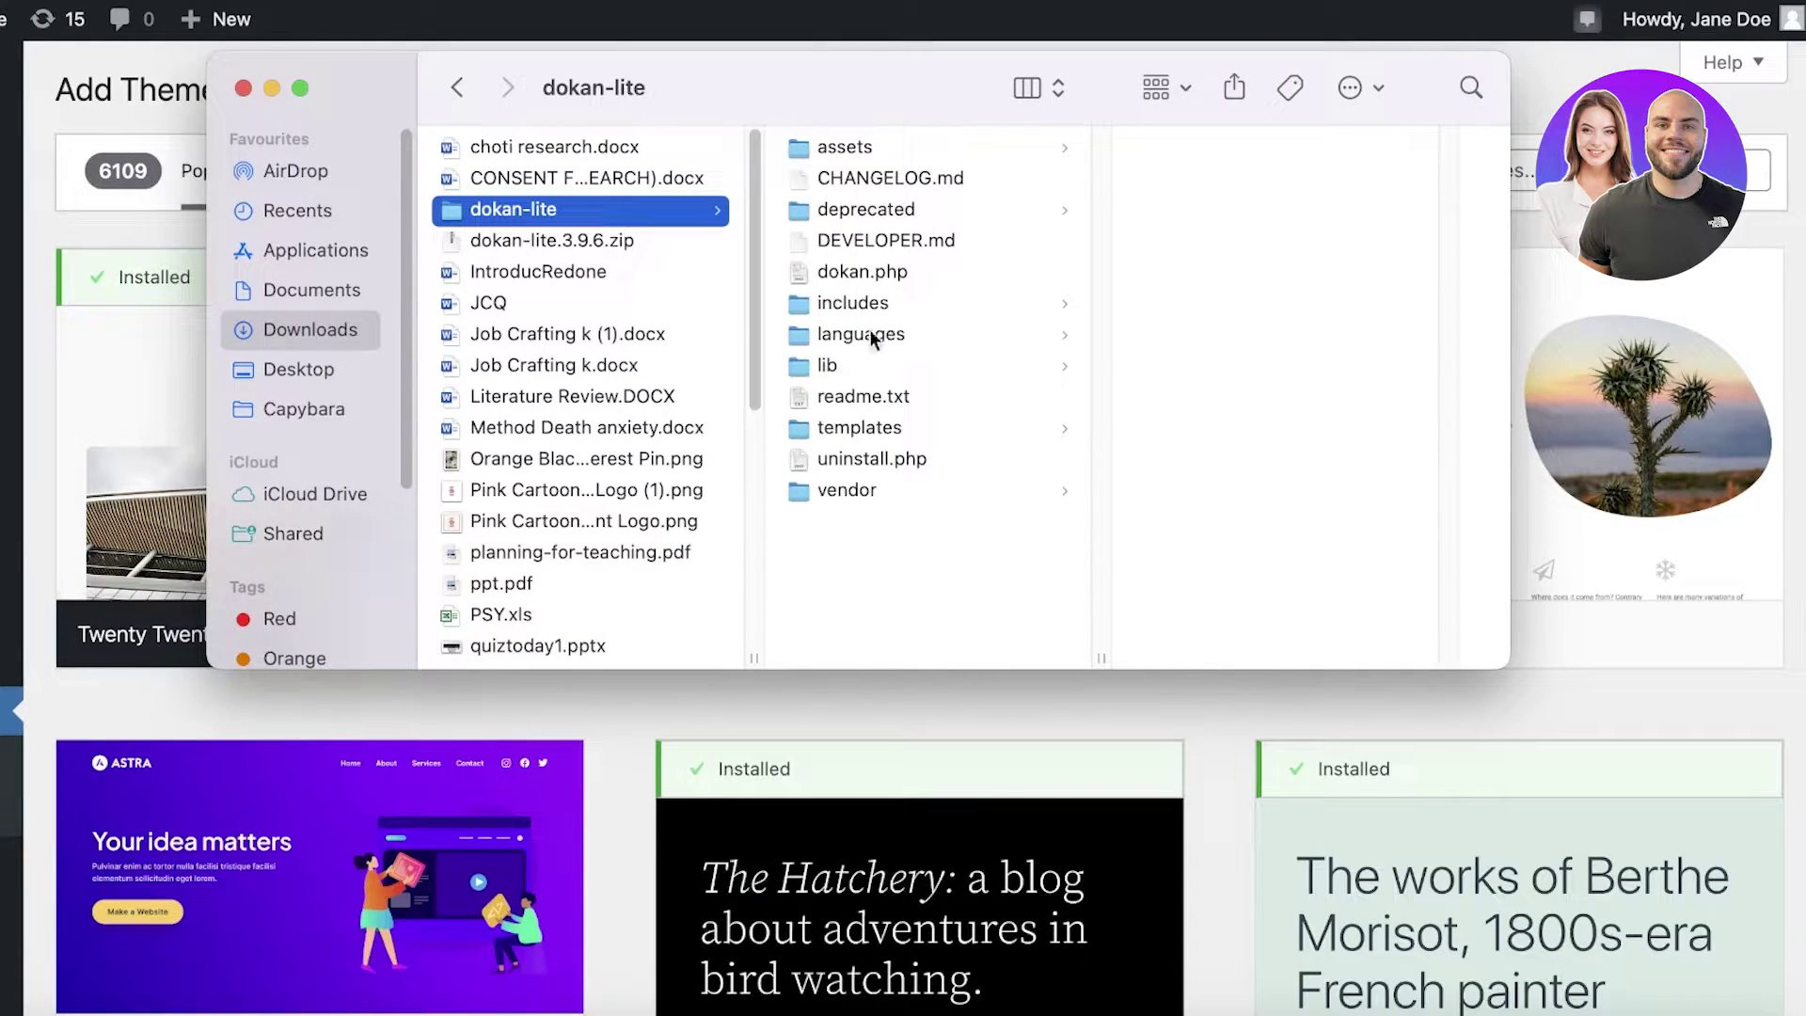
Step: Preview dokan-lite's readme.txt and the dokan-lite.3.9.6.zip details in Finder, then hide Finder
left_click(842, 395)
left_click(843, 391)
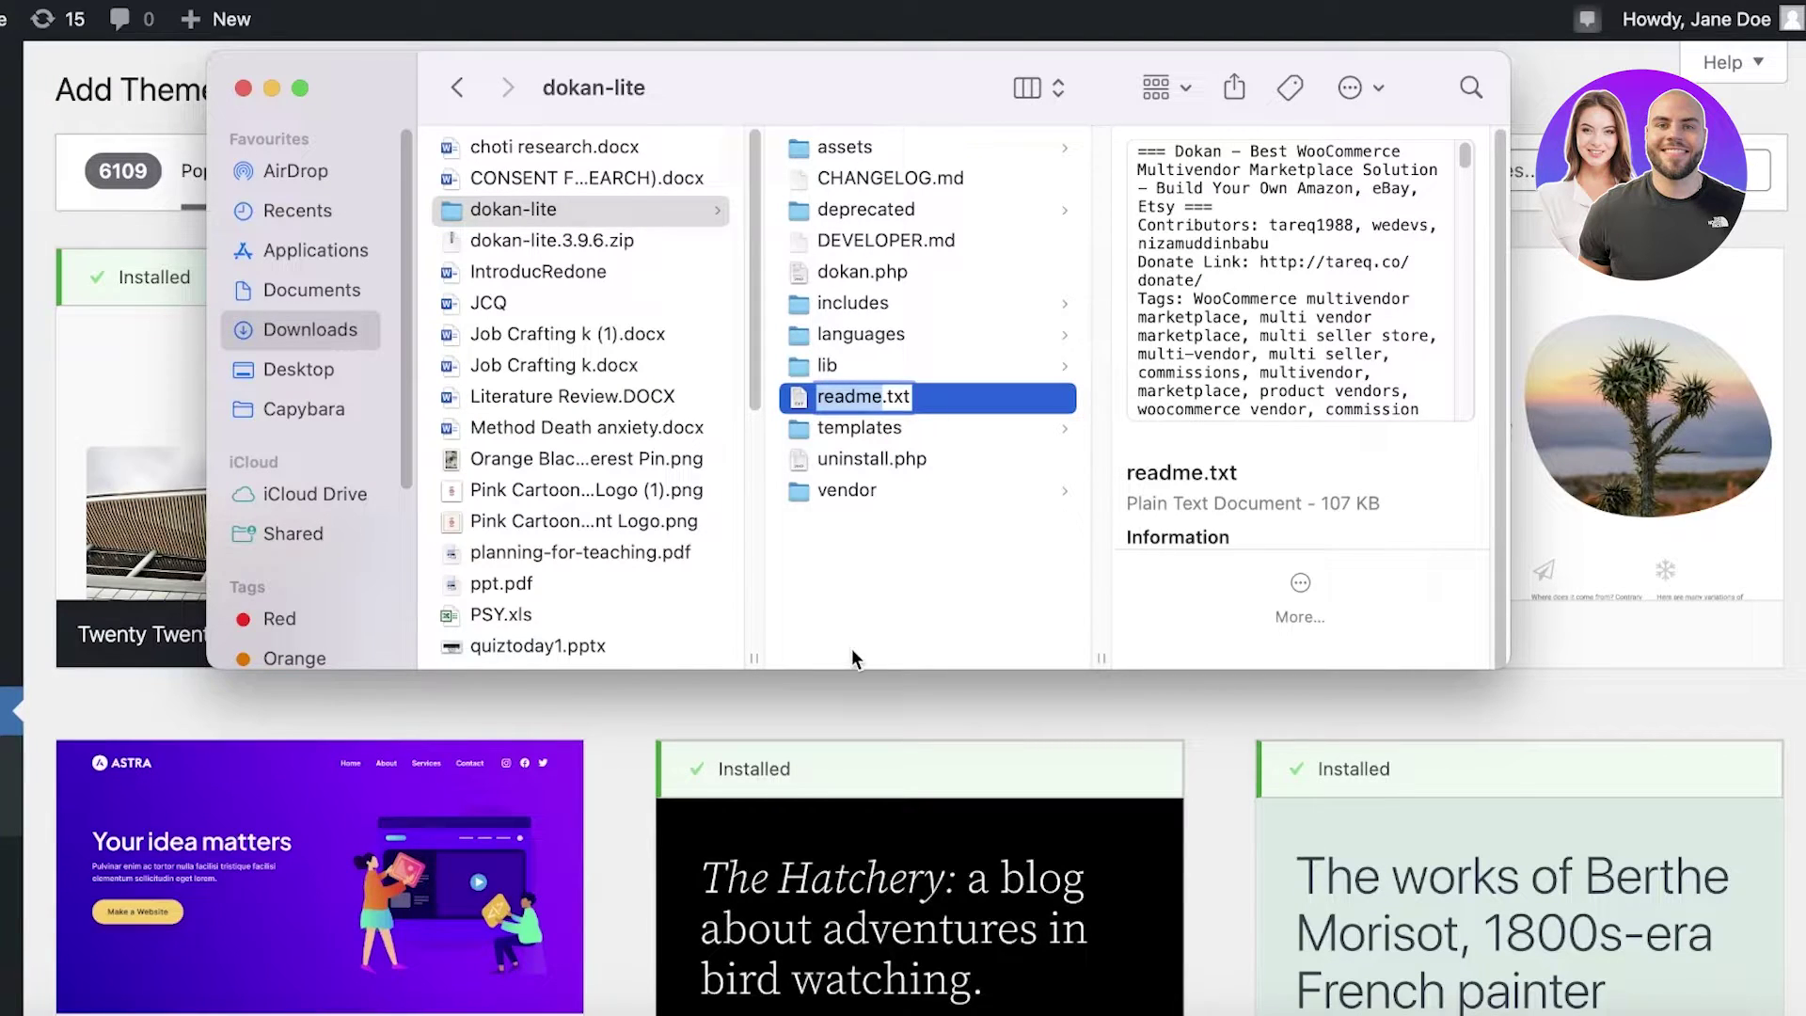
scroll(1288, 220, "down", 10)
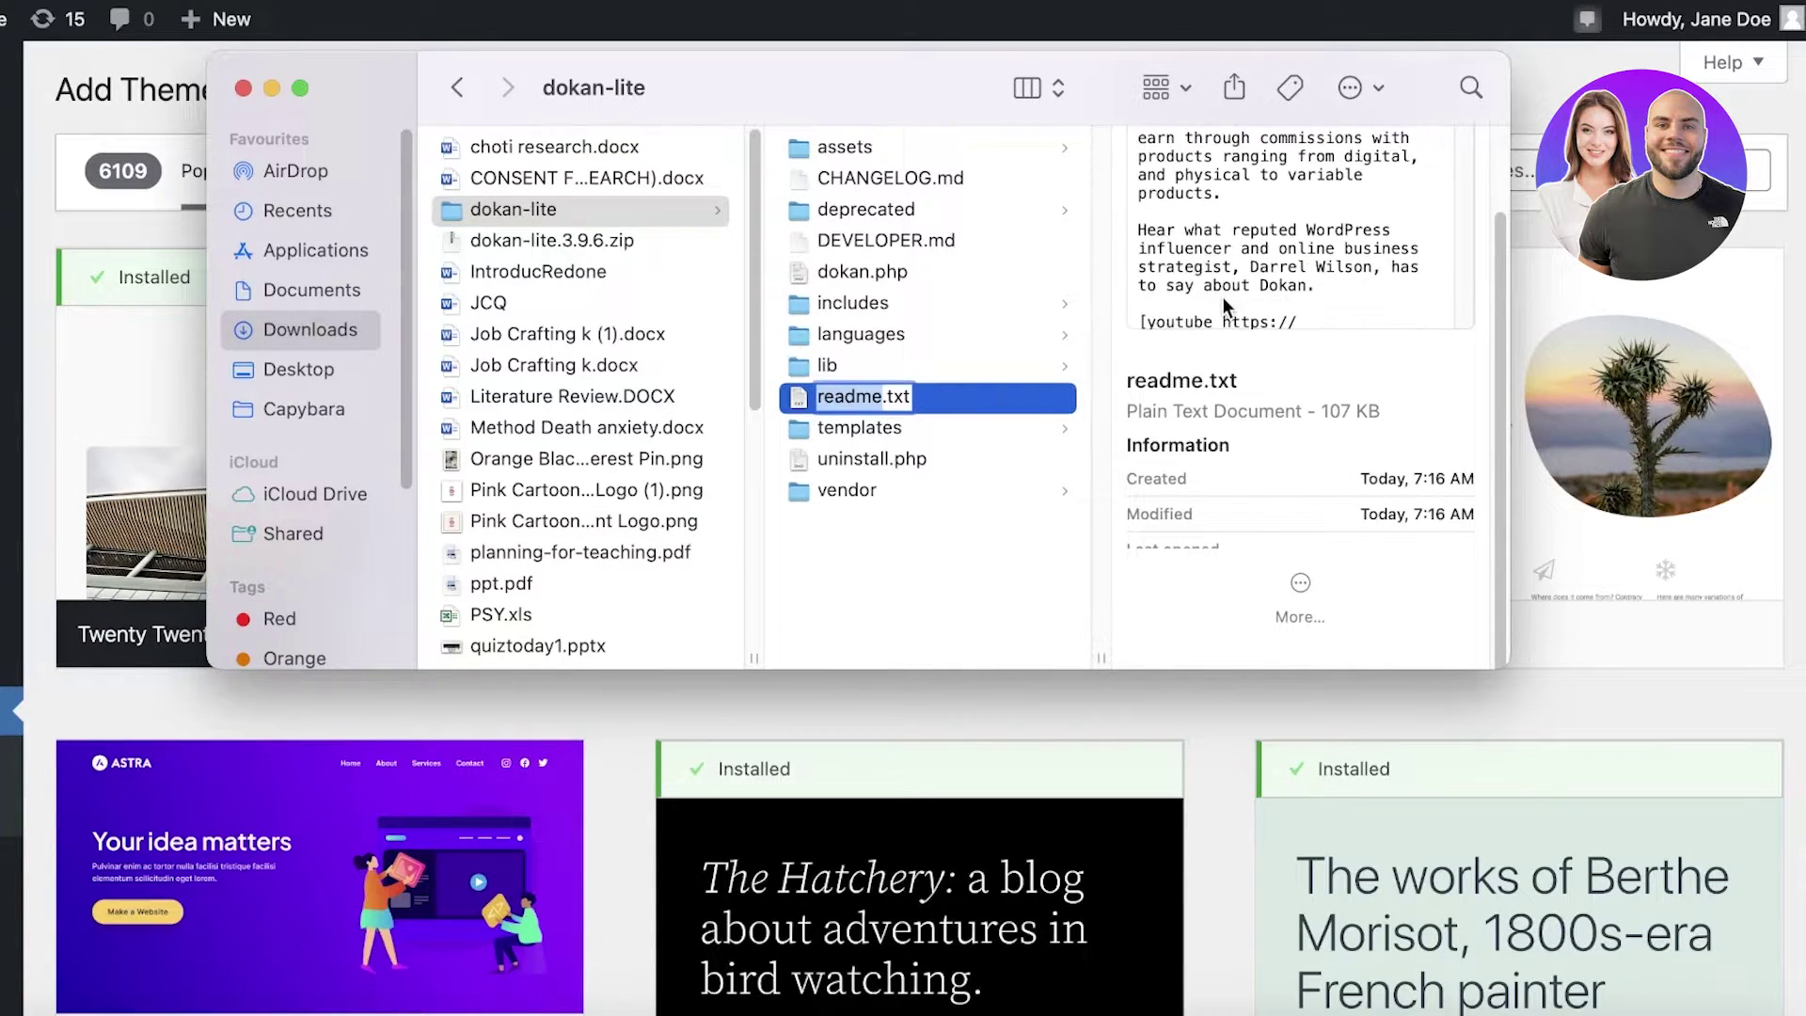
left_click(701, 209)
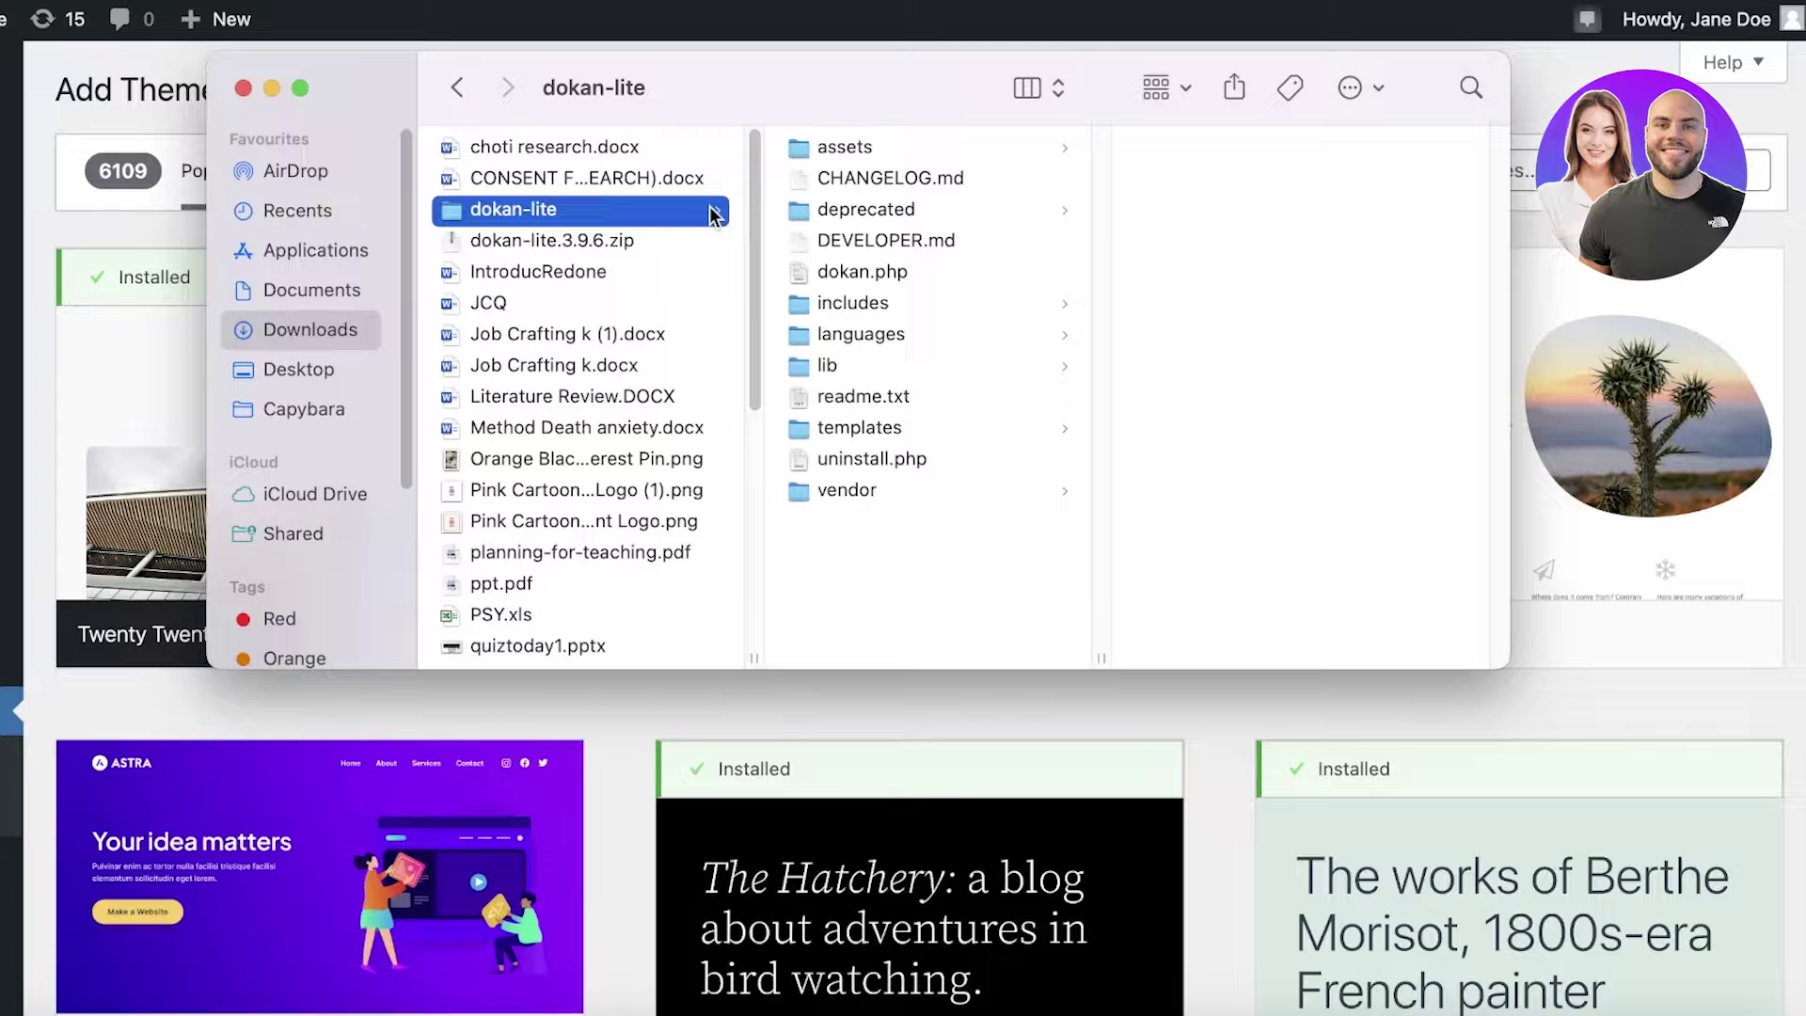
left_click(639, 241)
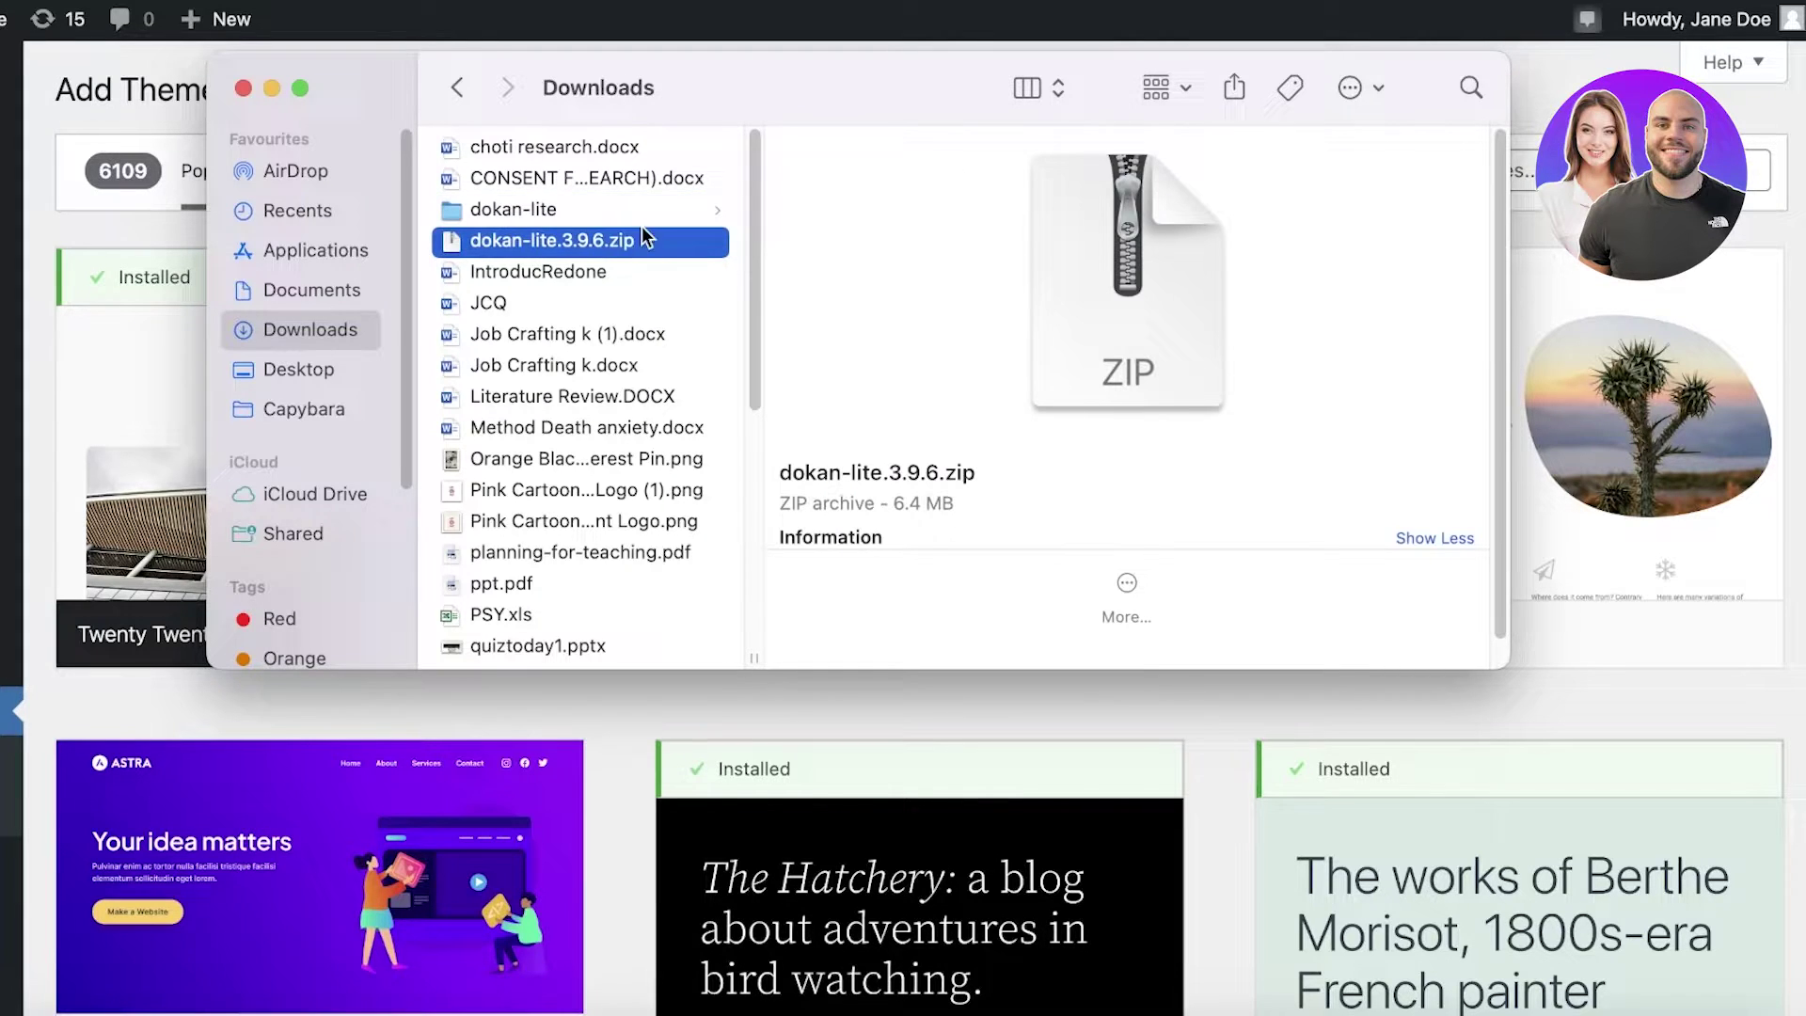
left_click(697, 210)
key("super+w")
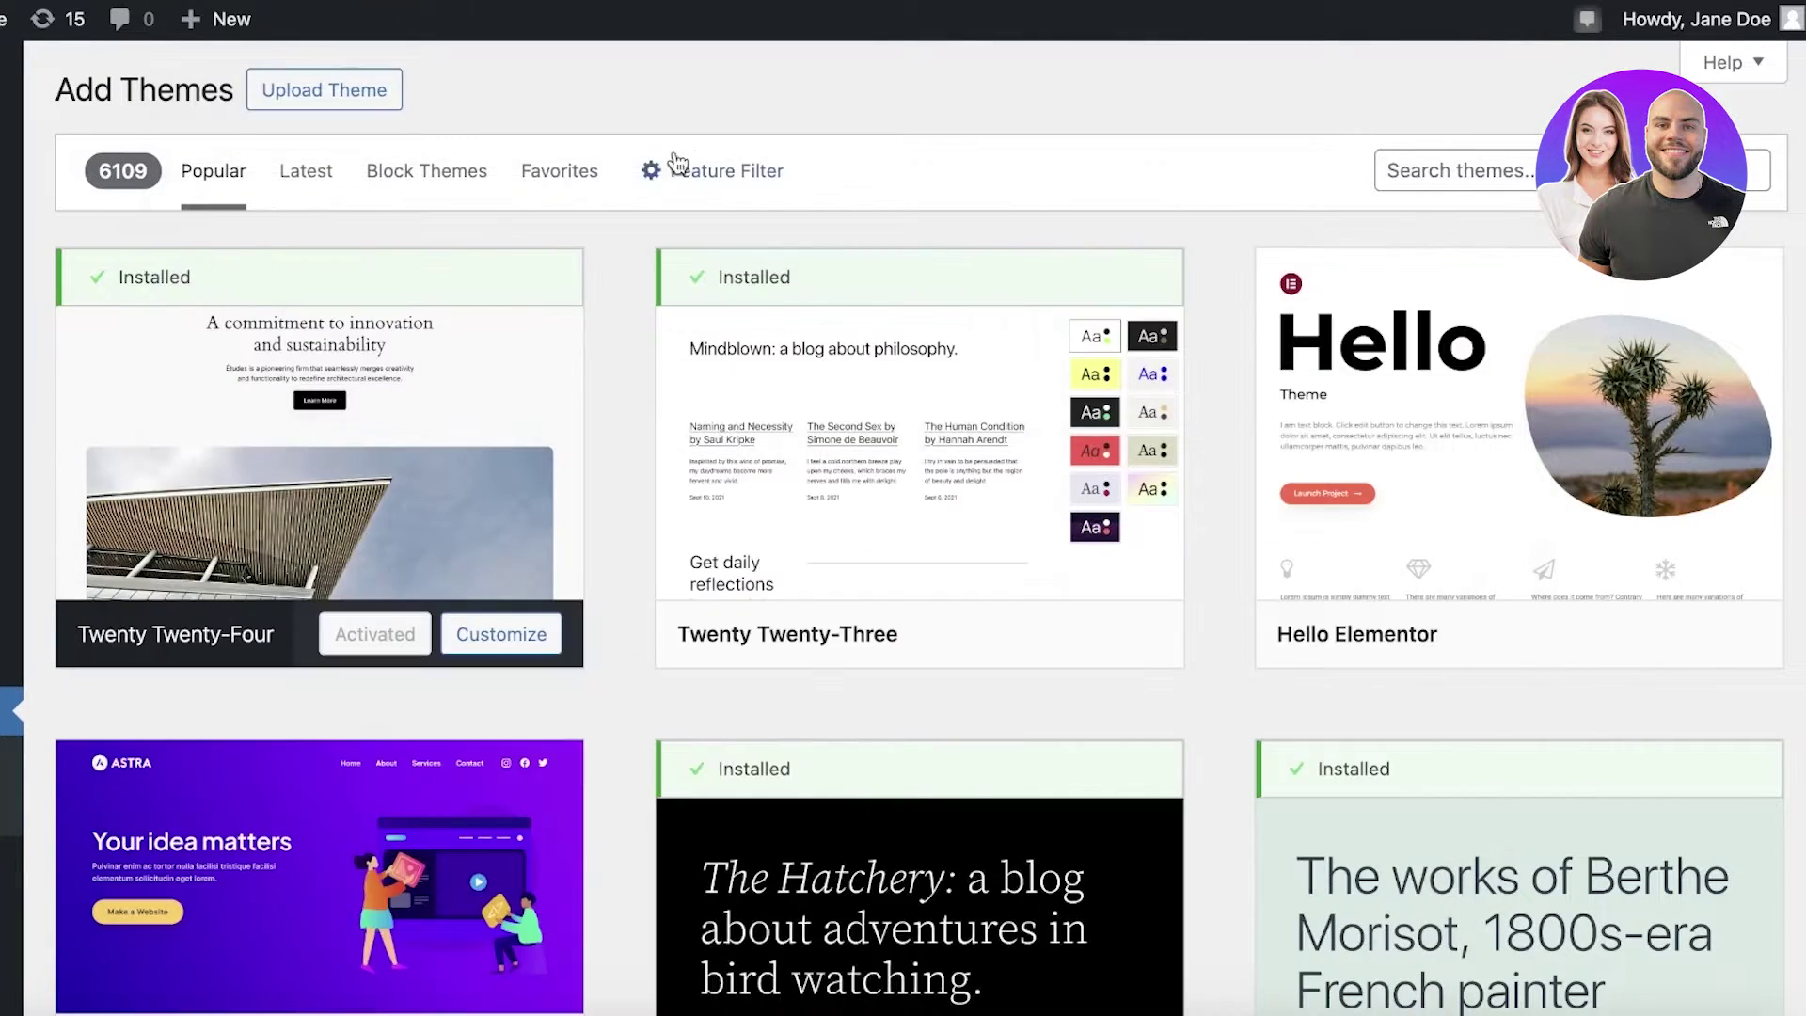
Step: Upload dokan-lite.3.9.6.zip from Downloads as a theme and attempt Install Now
left_click(366, 112)
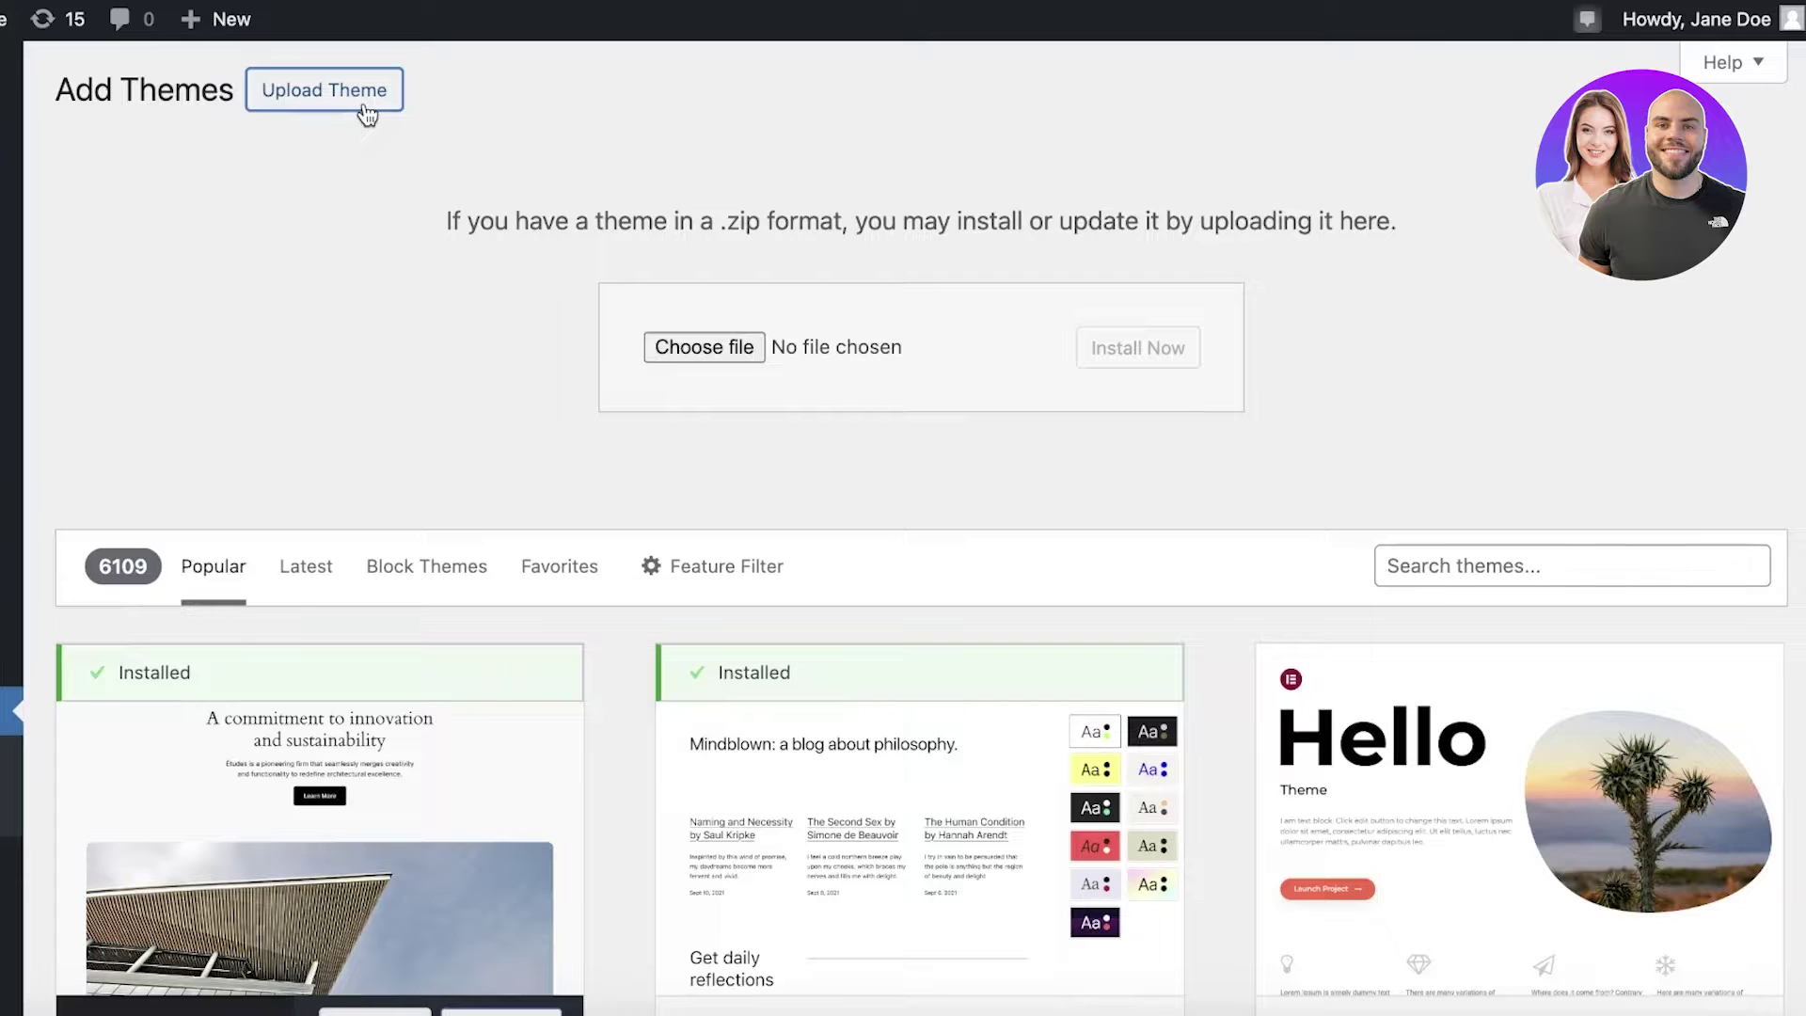
left_click(669, 349)
left_click(273, 279)
left_click(574, 244)
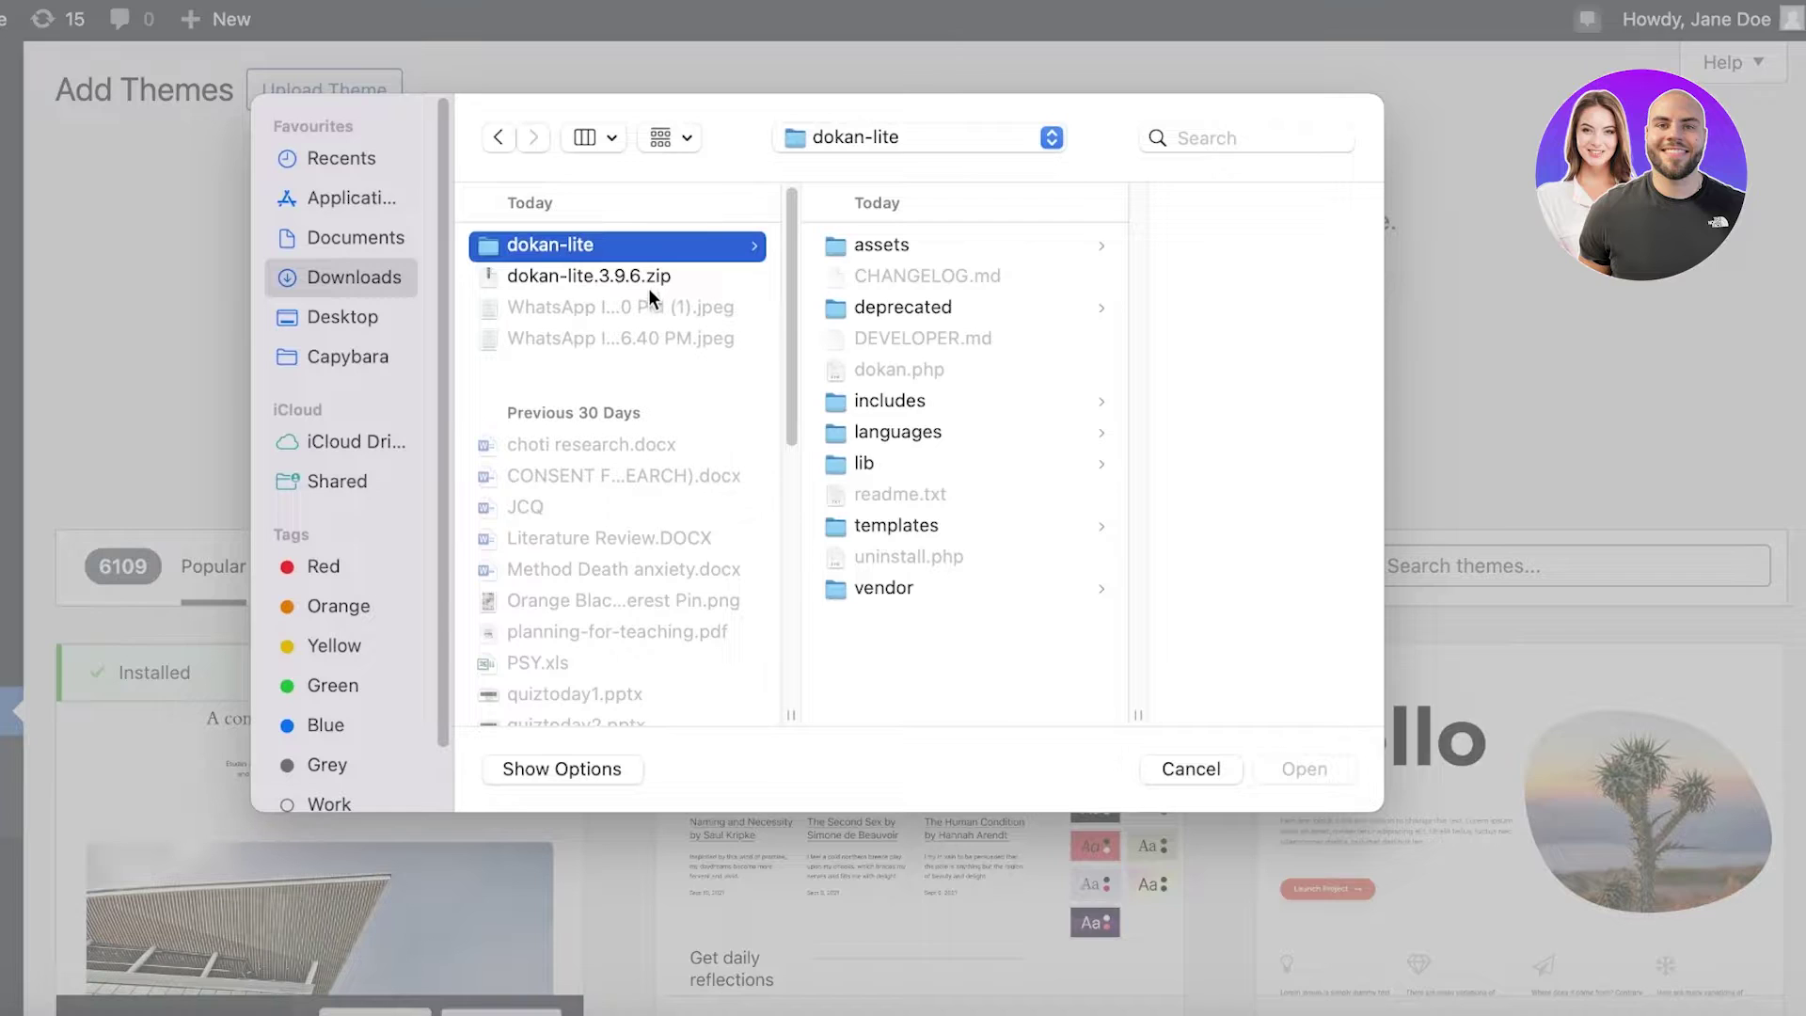
left_click(619, 279)
left_click(1266, 764)
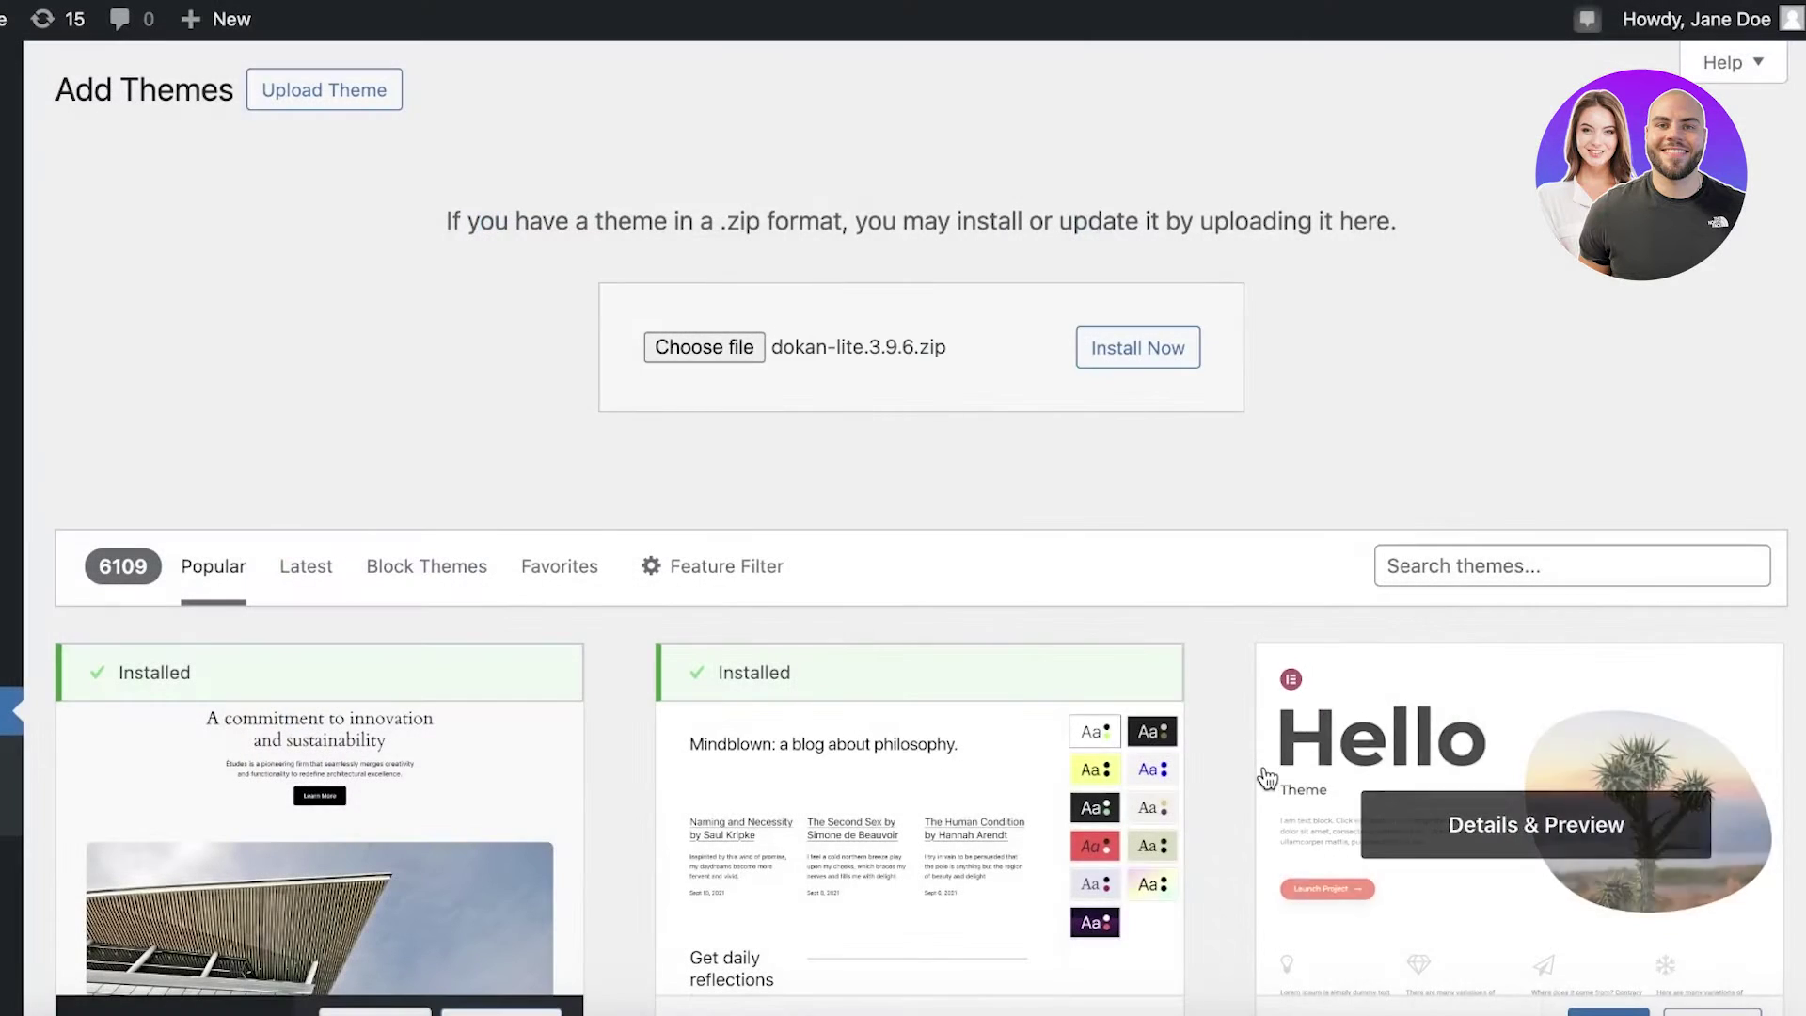
left_click(1093, 350)
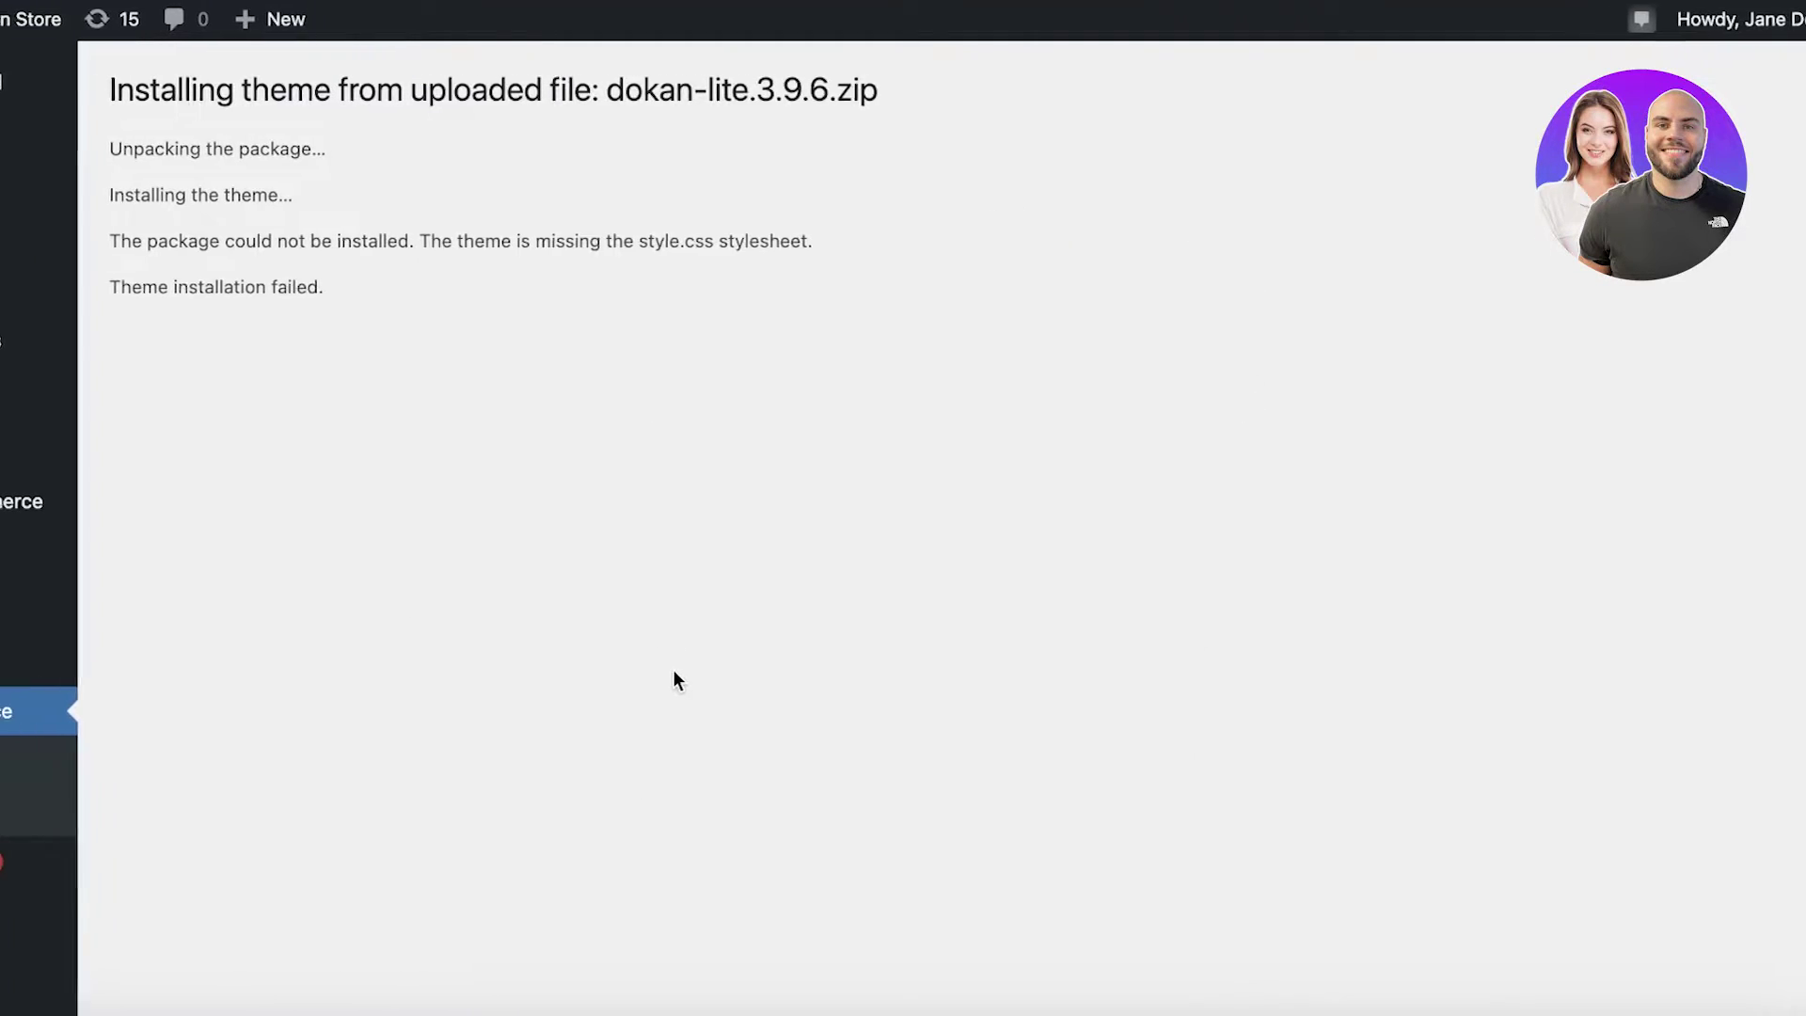
Step: Return to Add New Theme and open the Upload Theme file picker
scroll(141, 713, "down", 1)
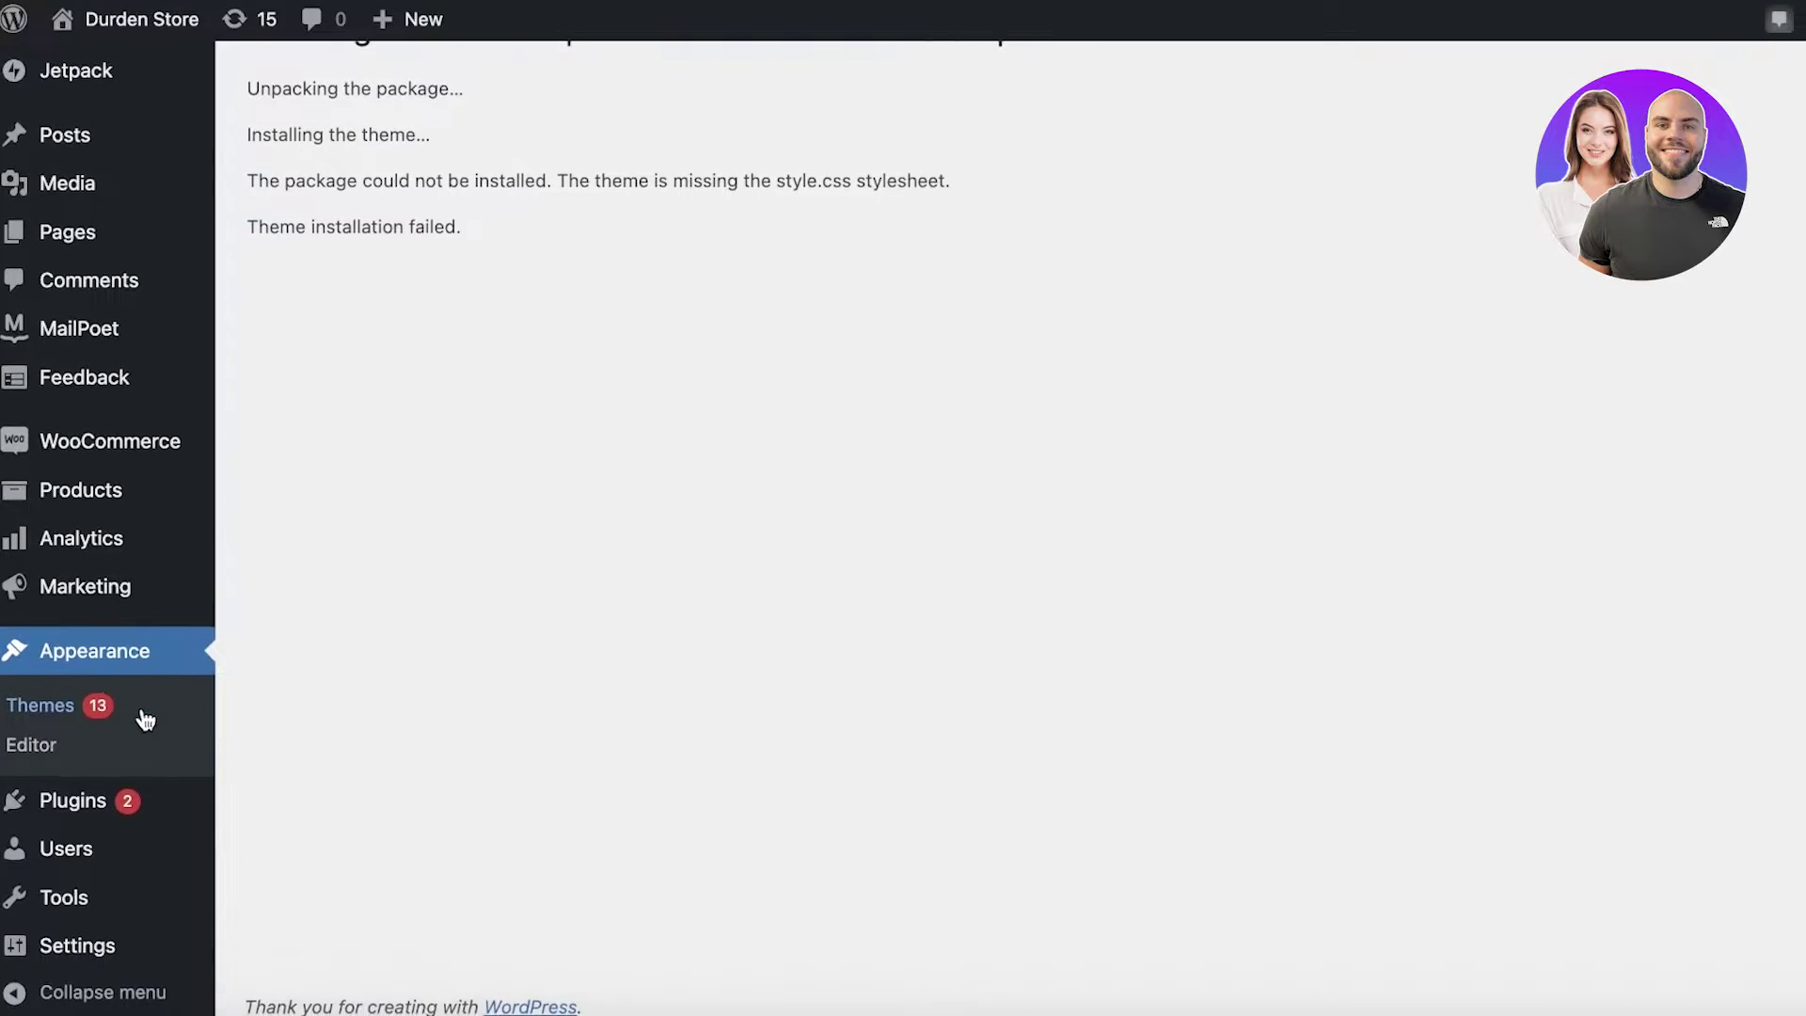
left_click(68, 675)
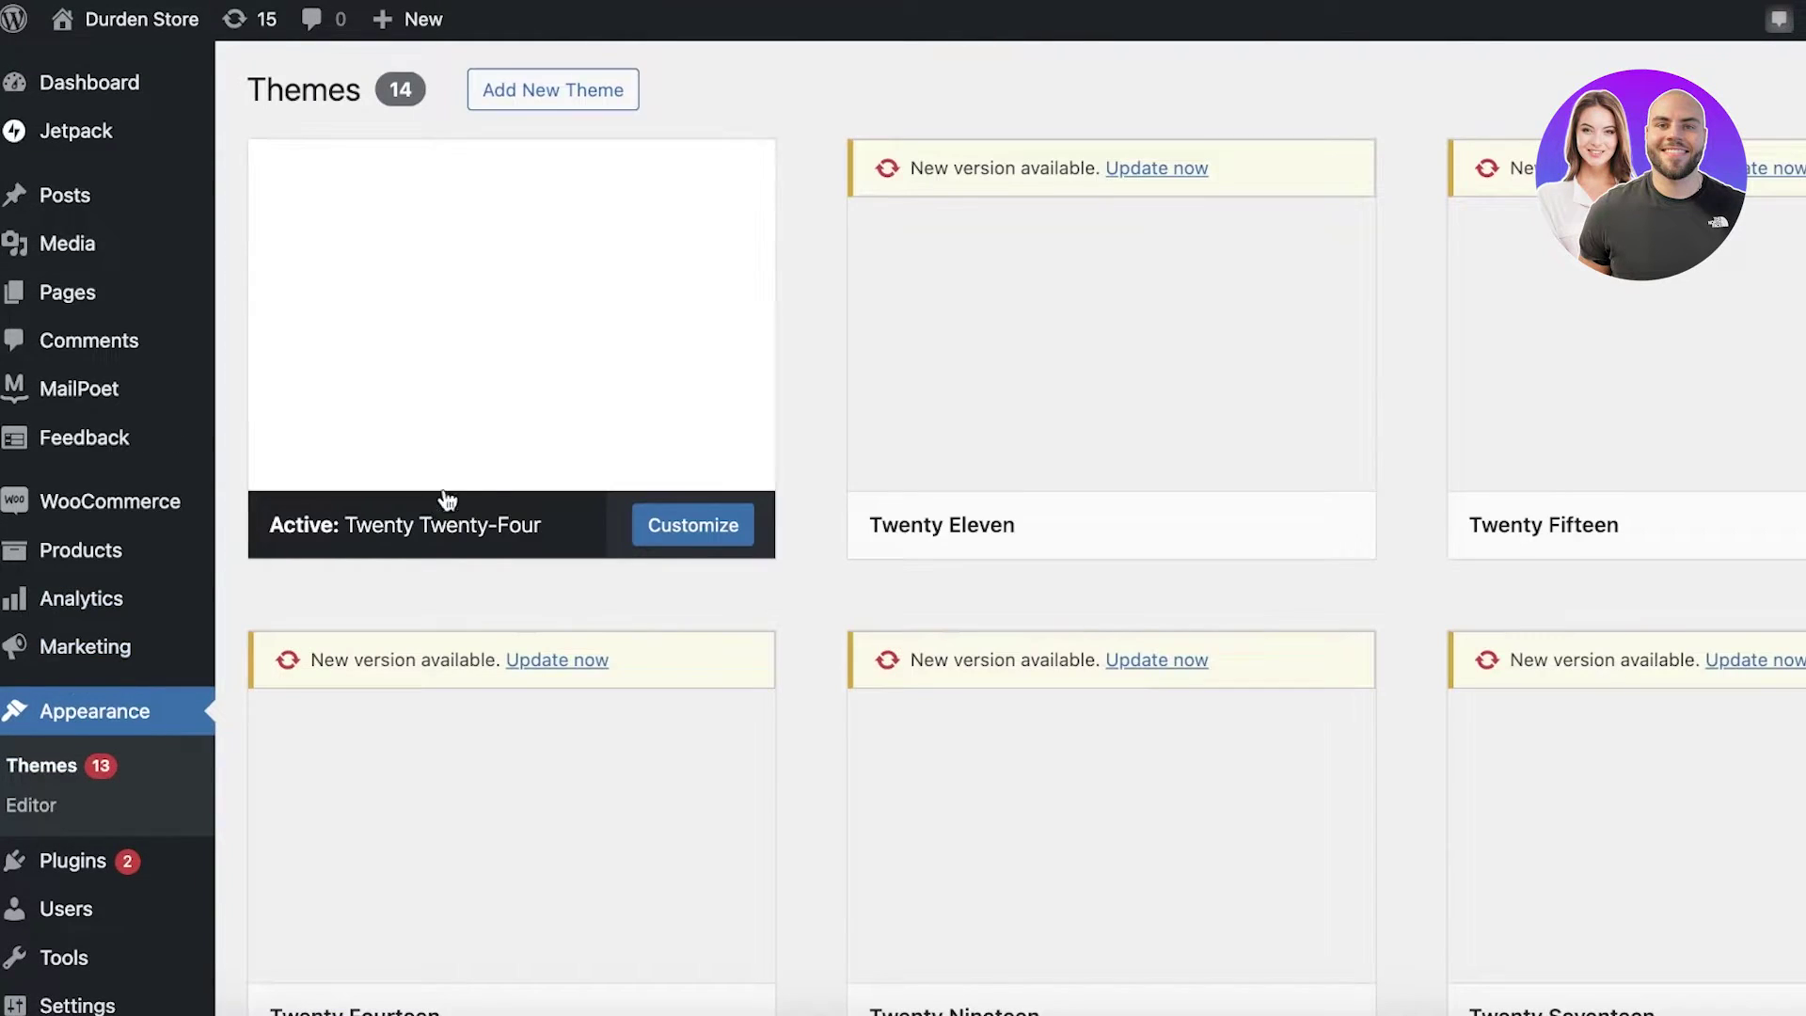
left_click(578, 98)
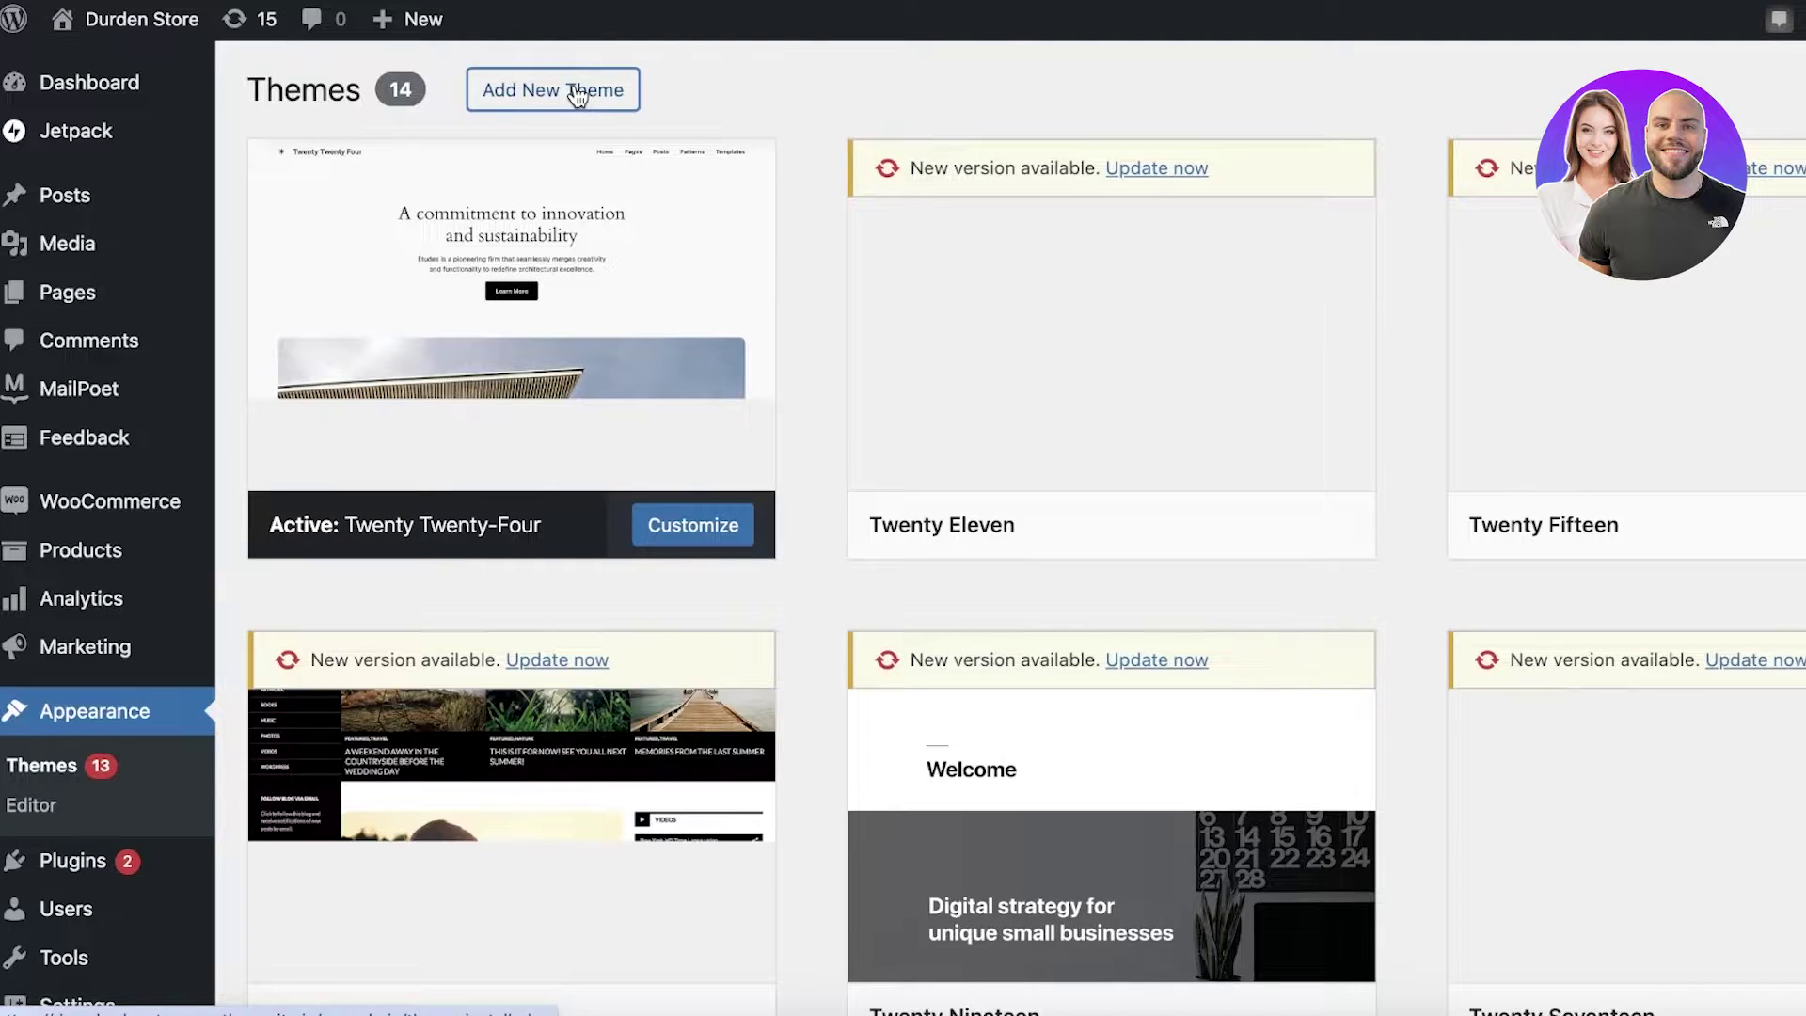
left_click(488, 101)
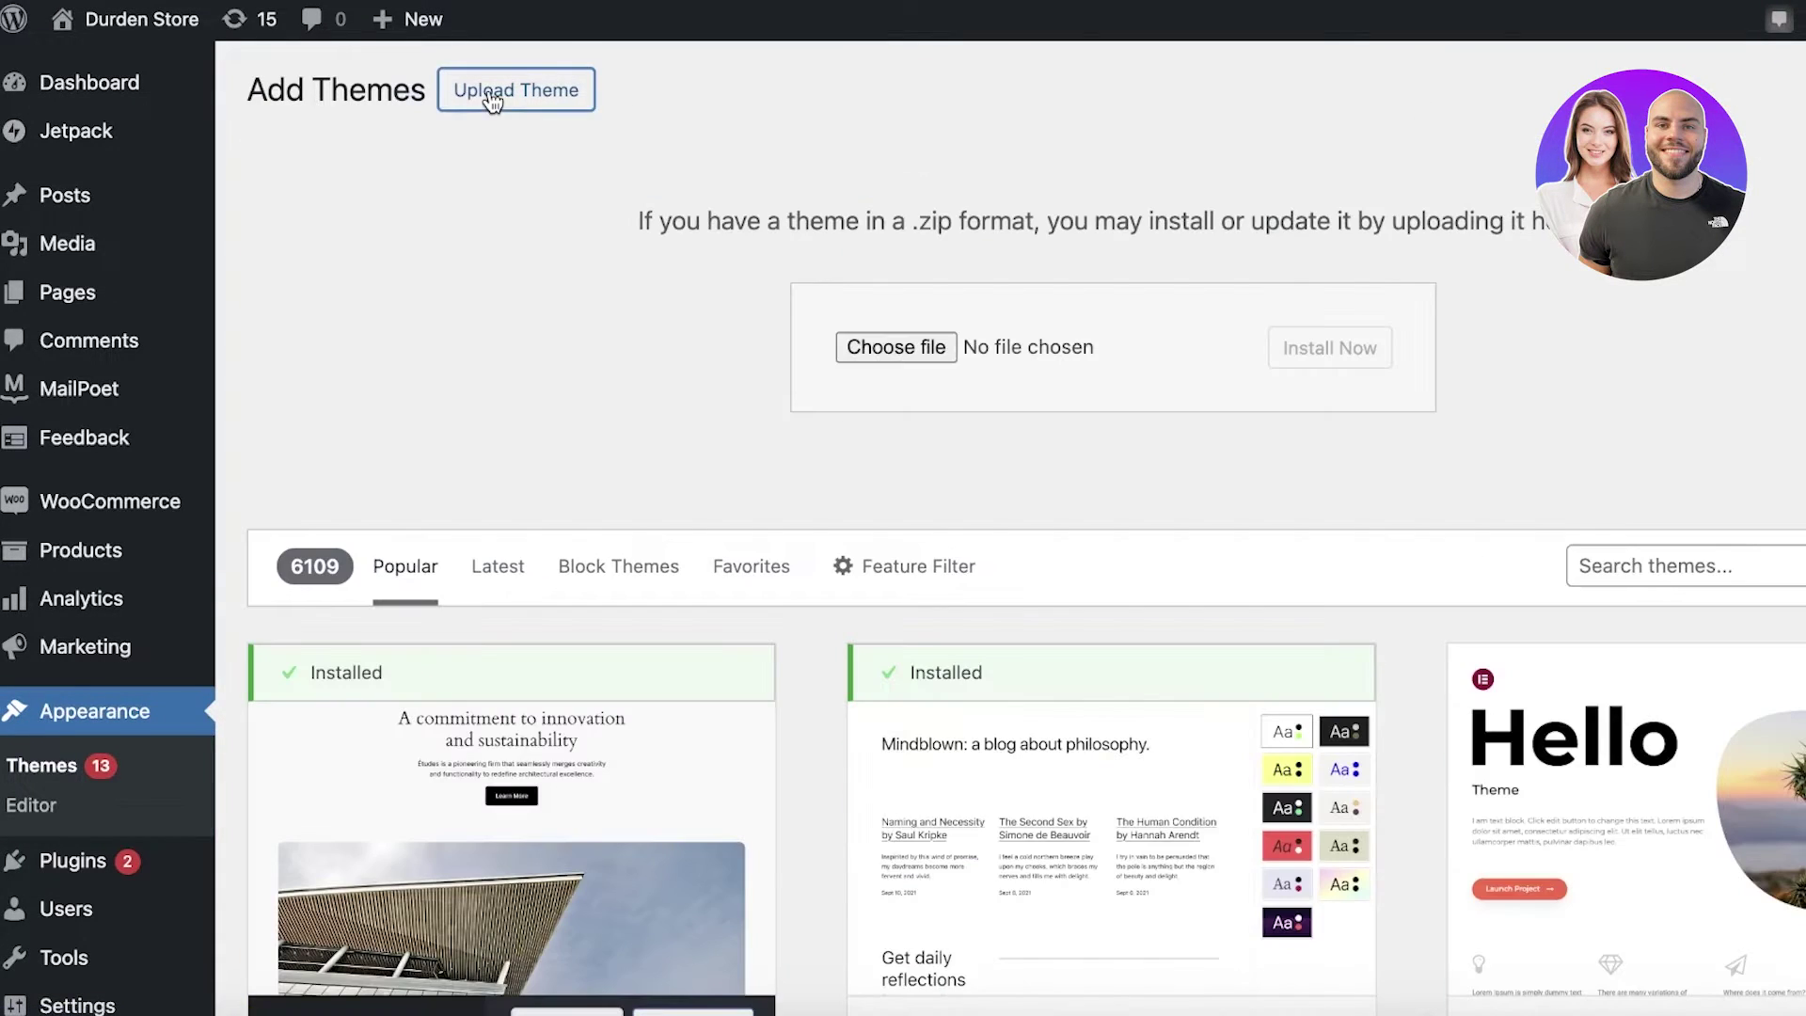
left_click(873, 374)
Step: Browse the dokan-lite folder's assets, dummy-data, css and deprecated subfolders
left_click(820, 247)
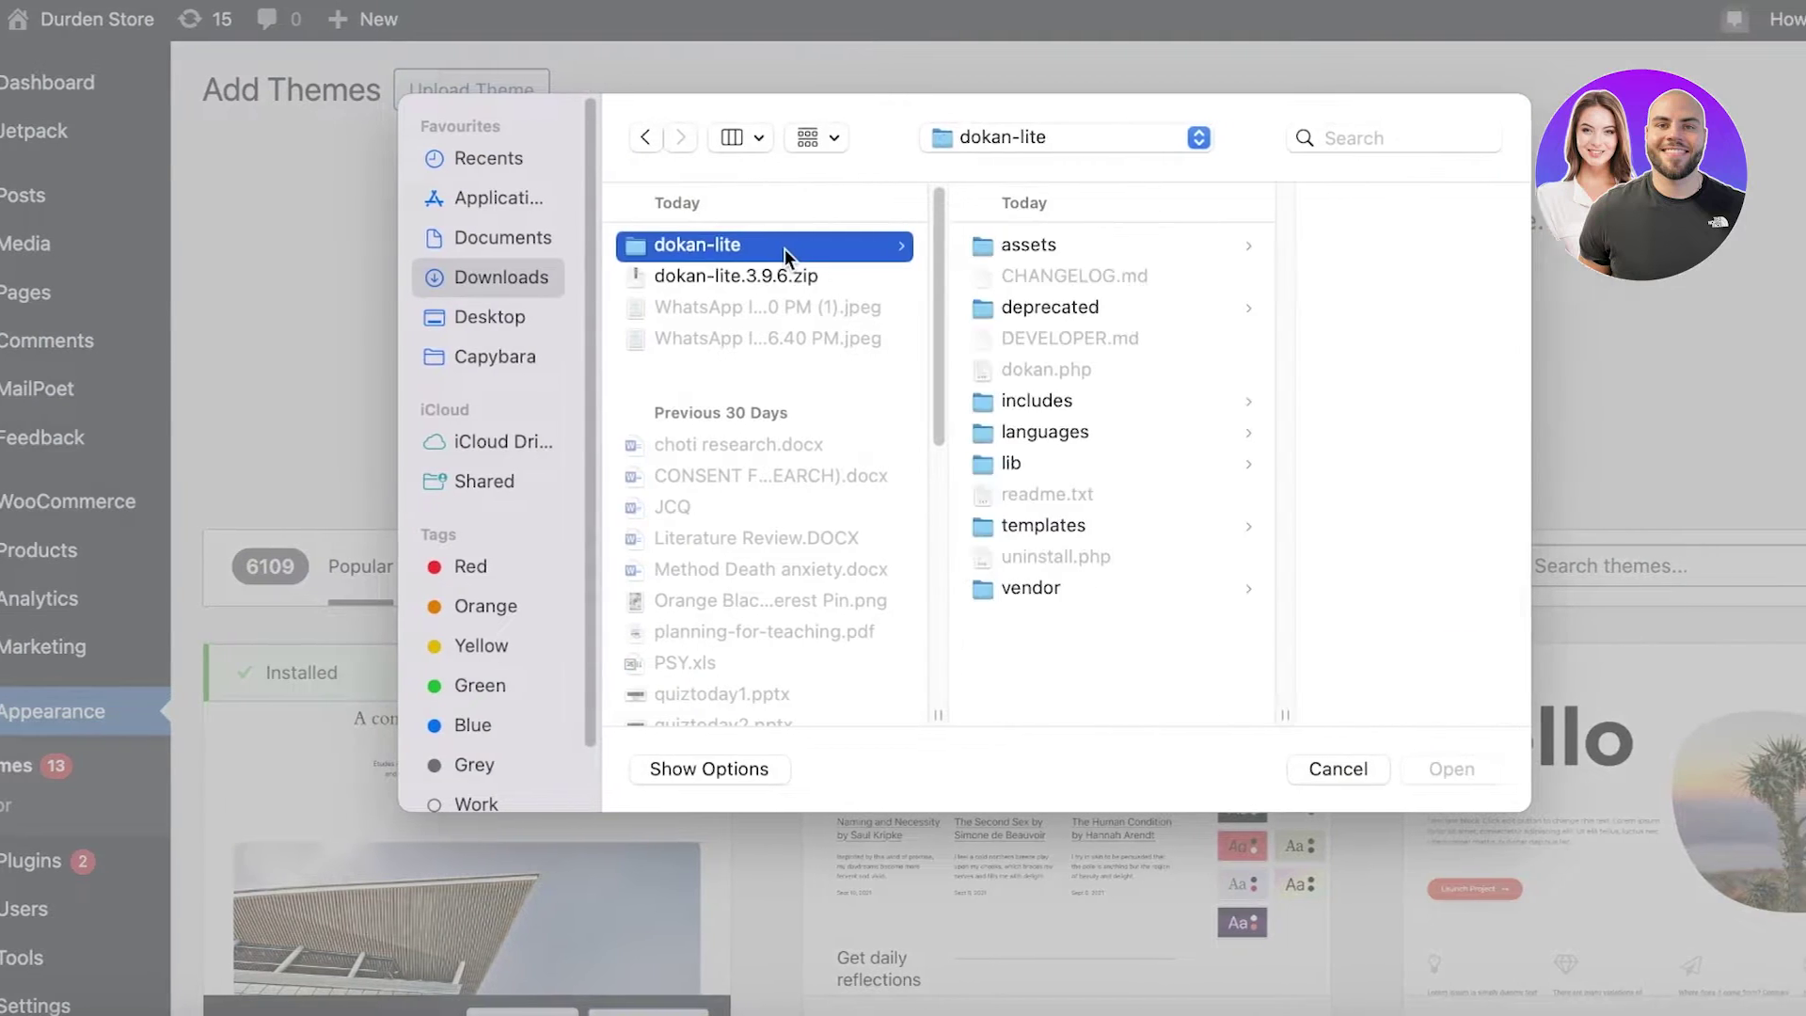
left_click(938, 243)
left_click(1135, 276)
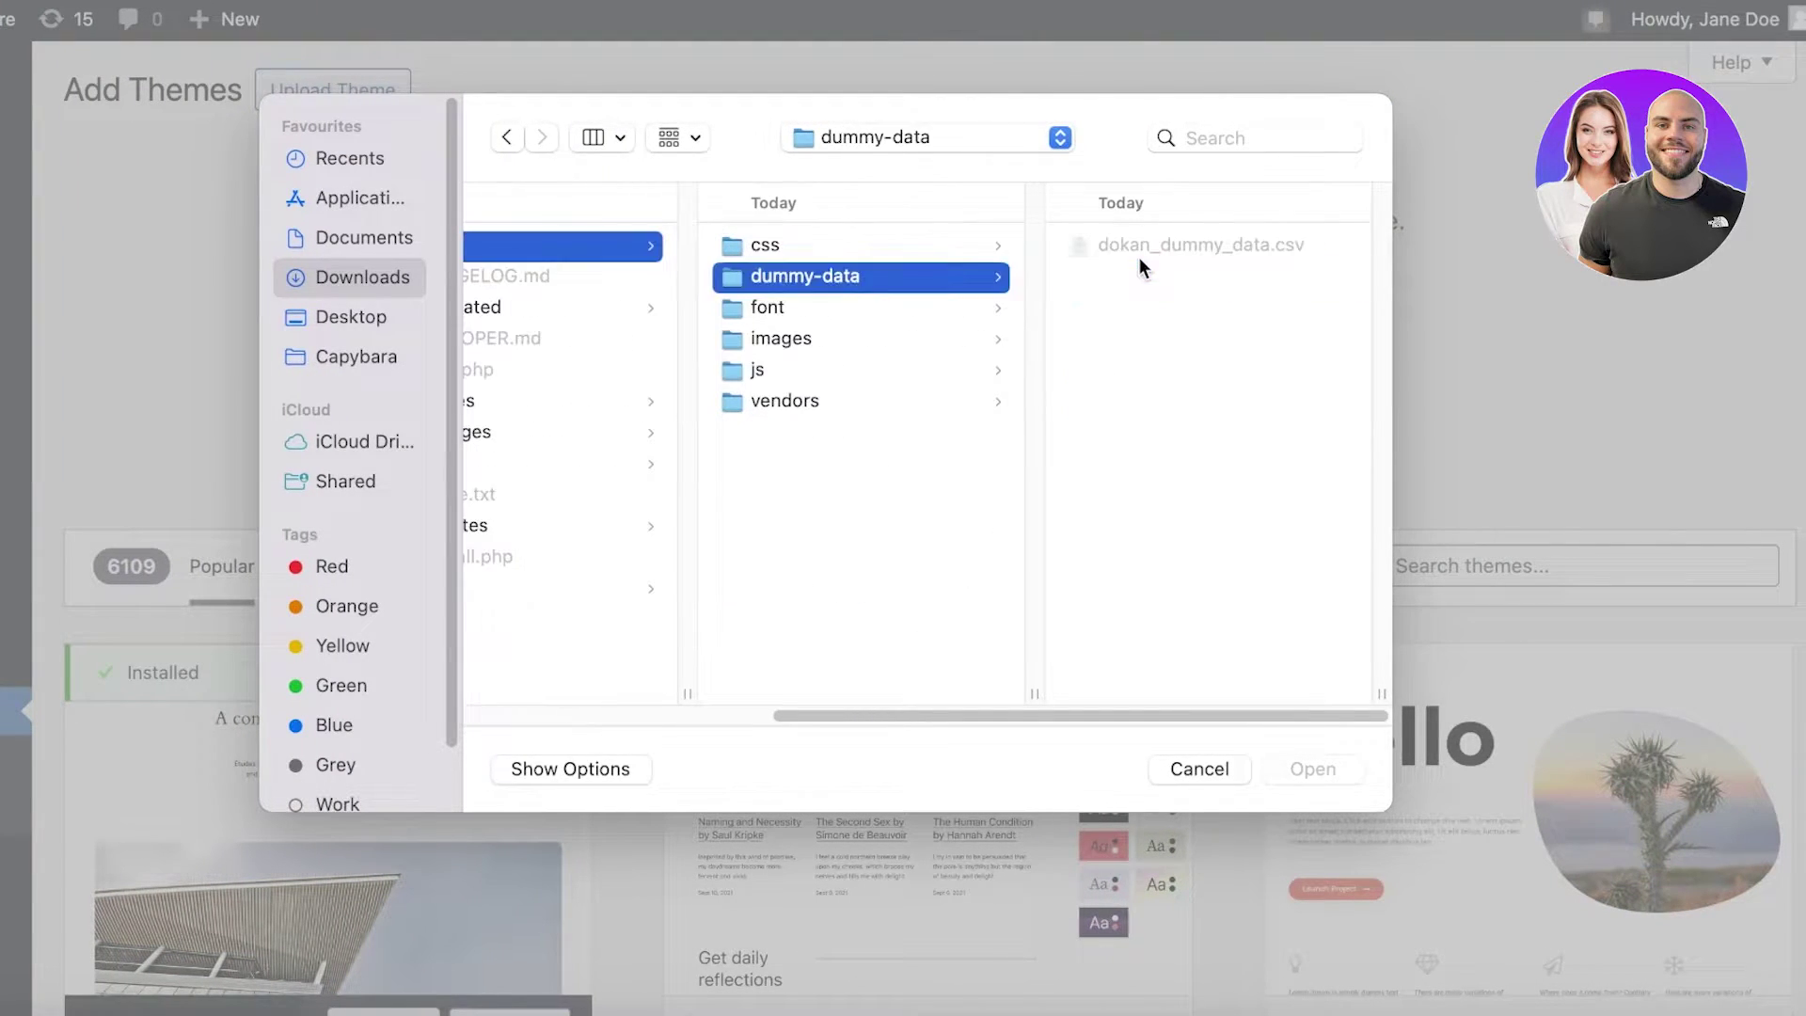
left_click(875, 246)
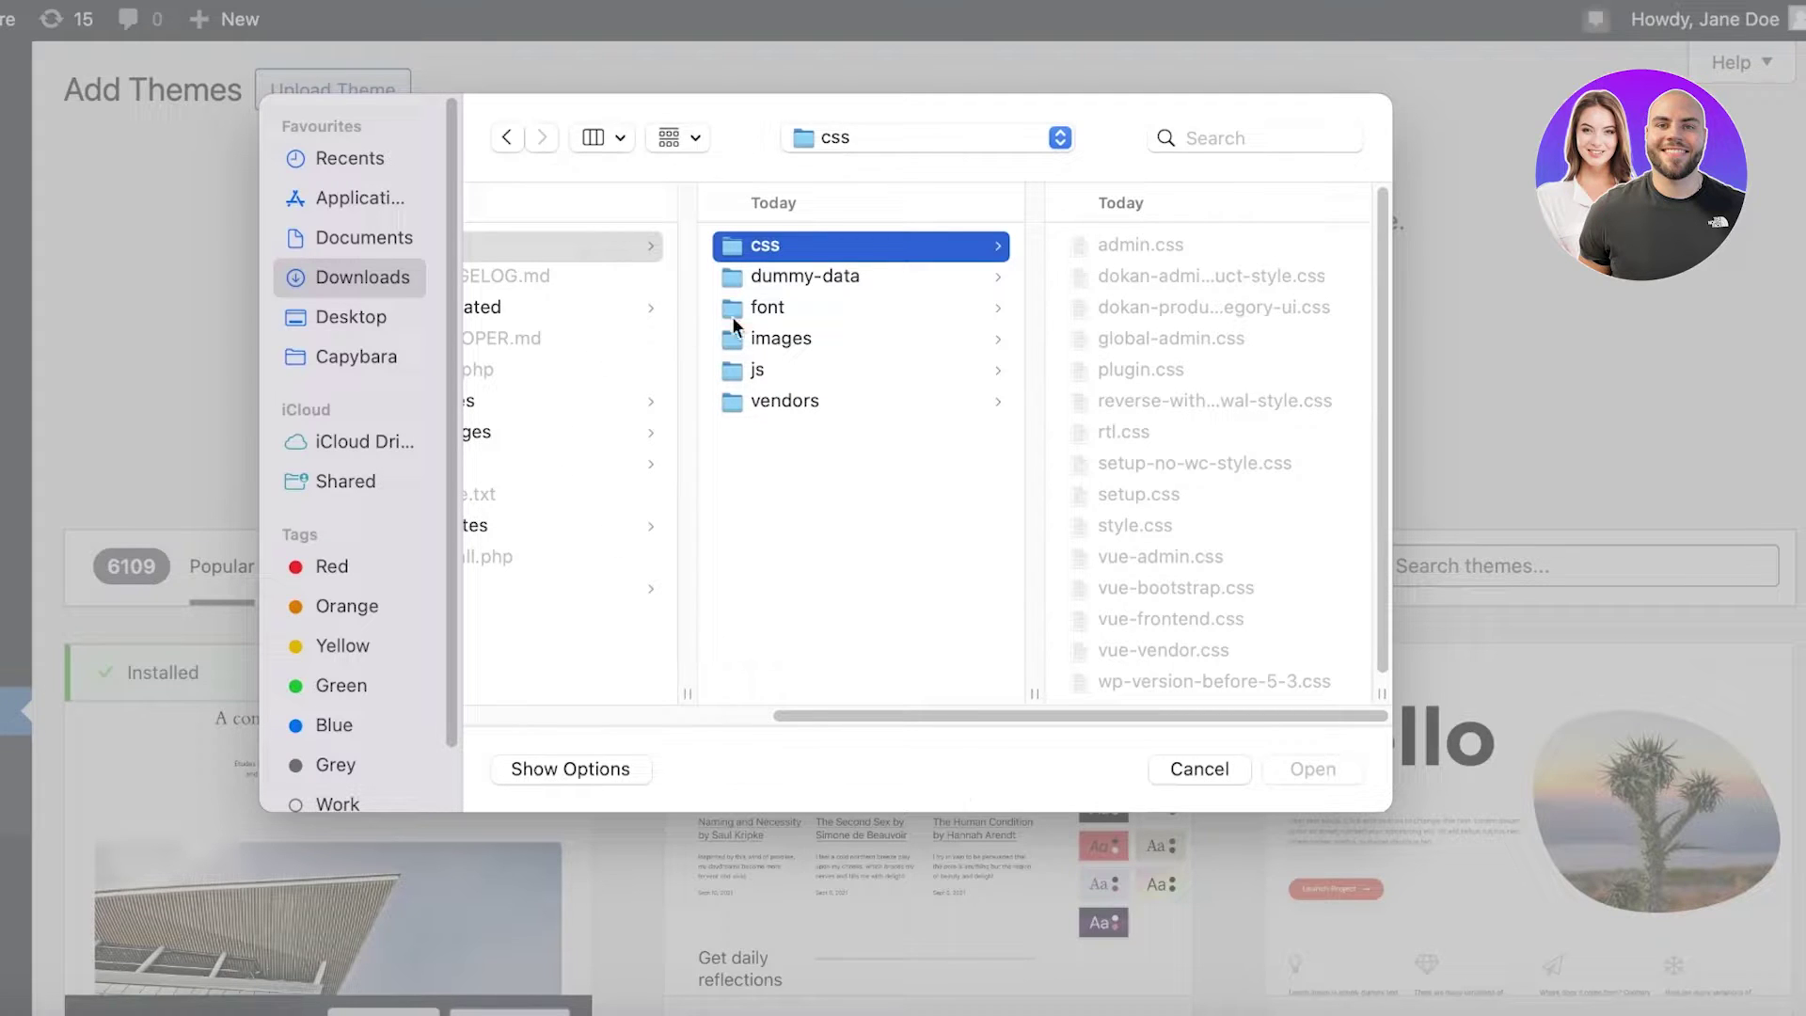
left_click(790, 276)
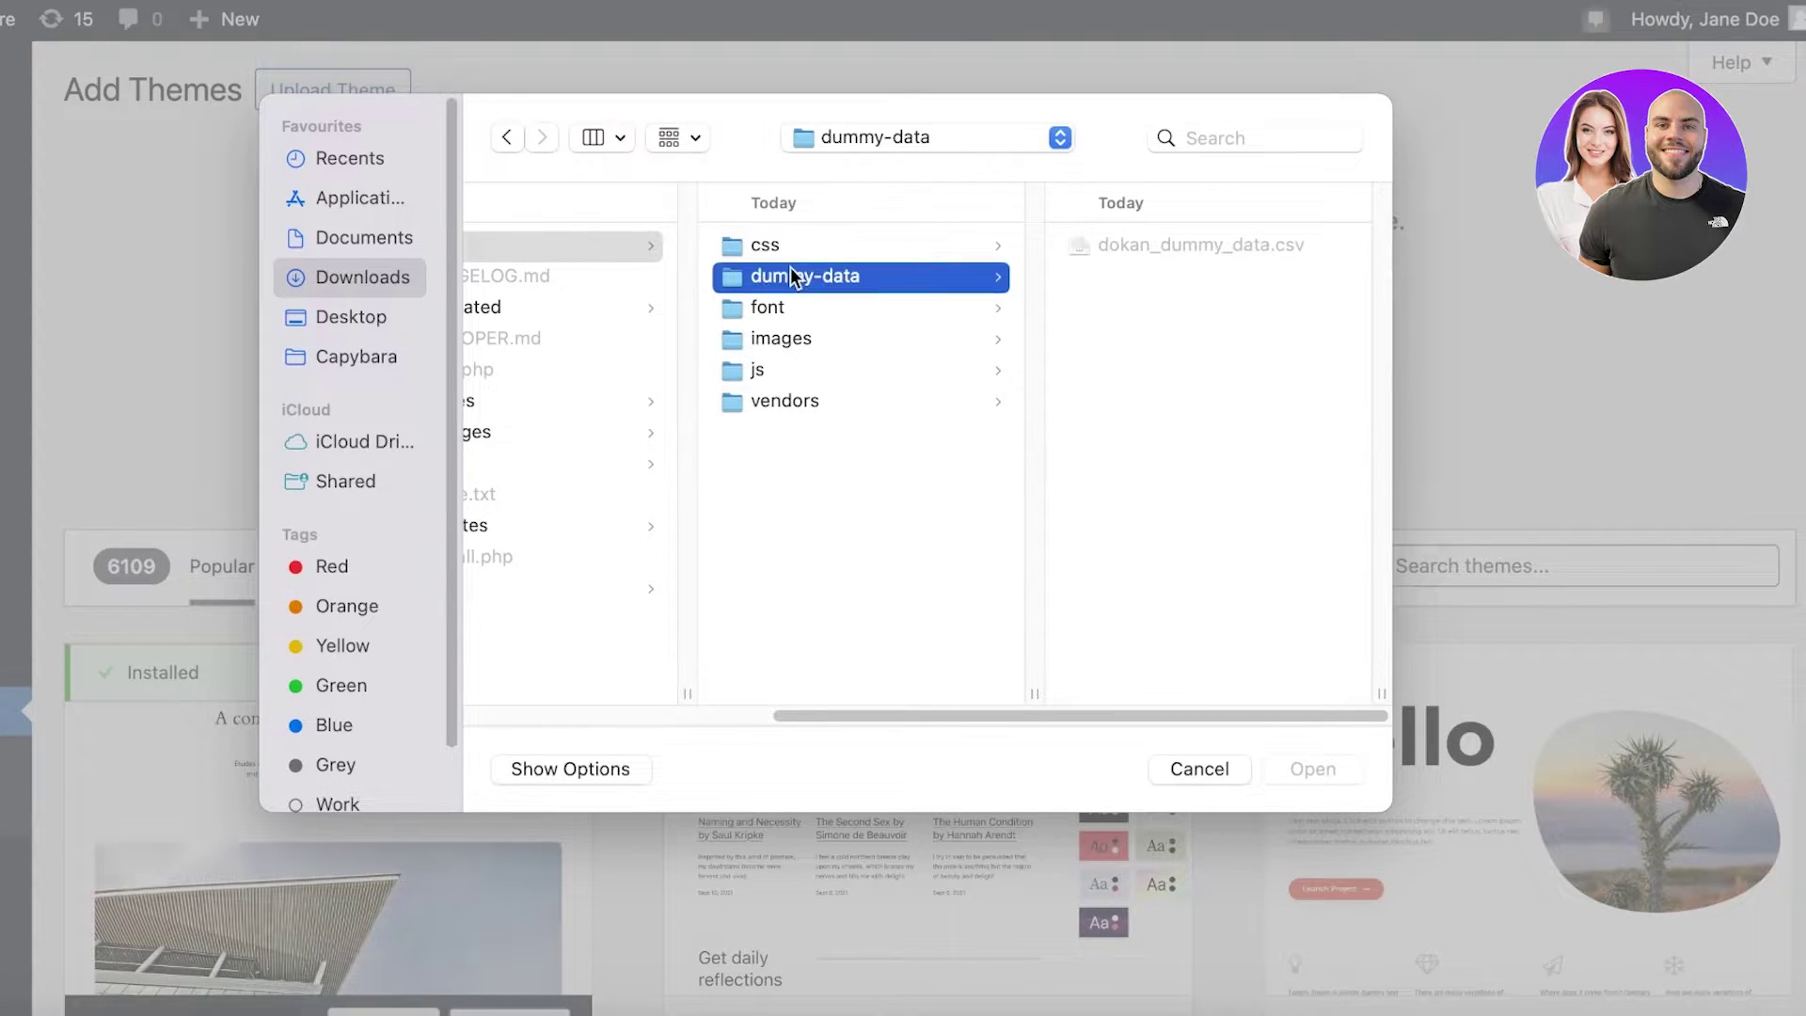
right_click(792, 276)
left_click(760, 611)
left_click(555, 311)
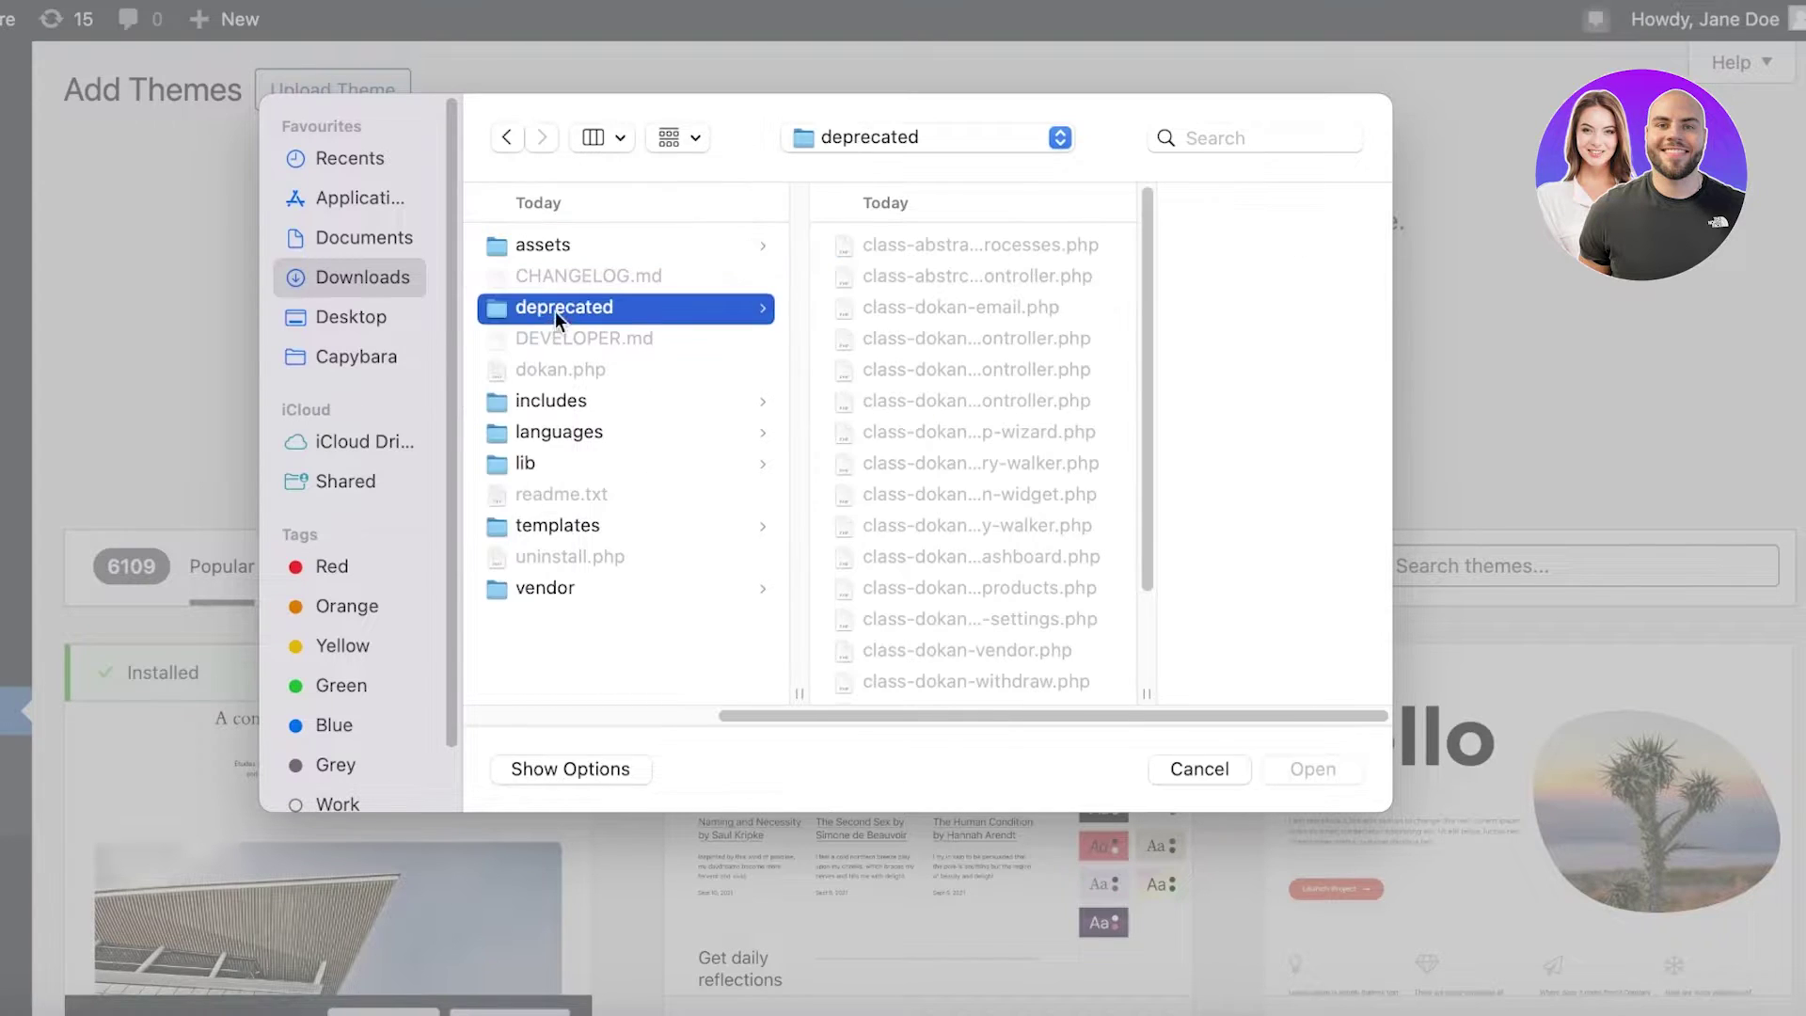
Step: Choose dokan-lite.3.9.6.zip from Downloads and install it as a theme
left_click(381, 289)
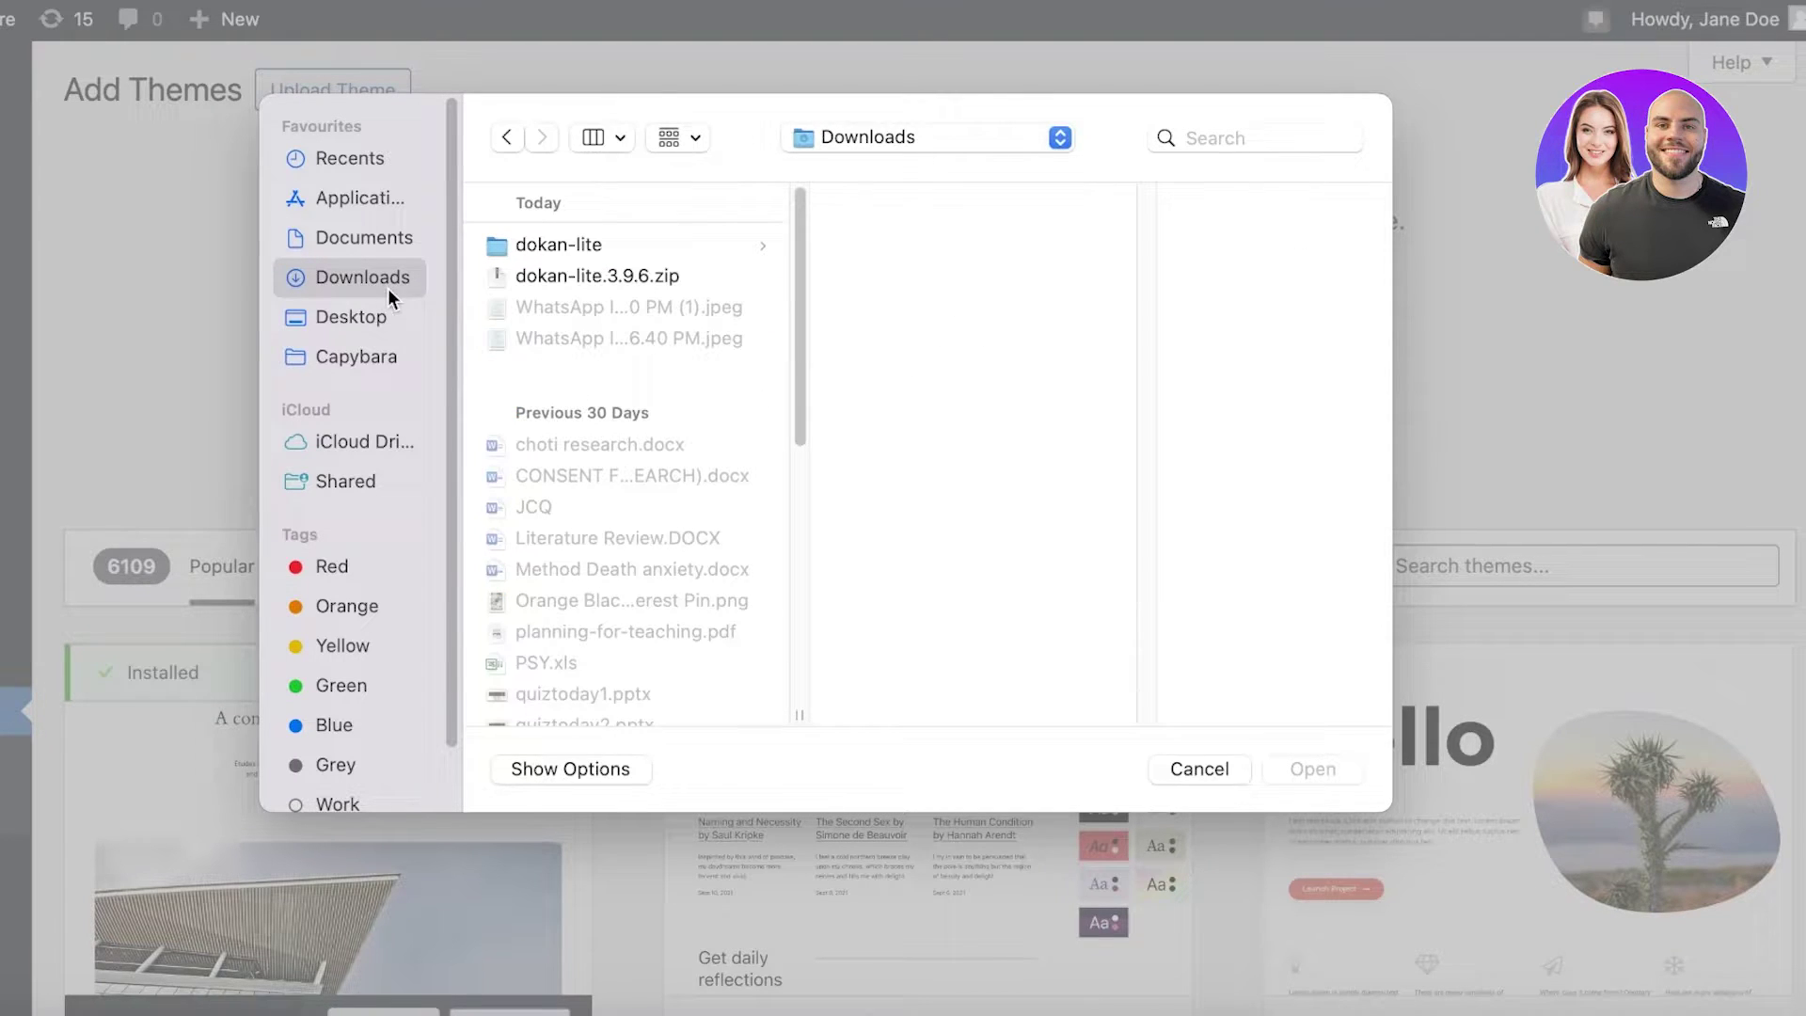
left_click(588, 280)
left_click(1308, 764)
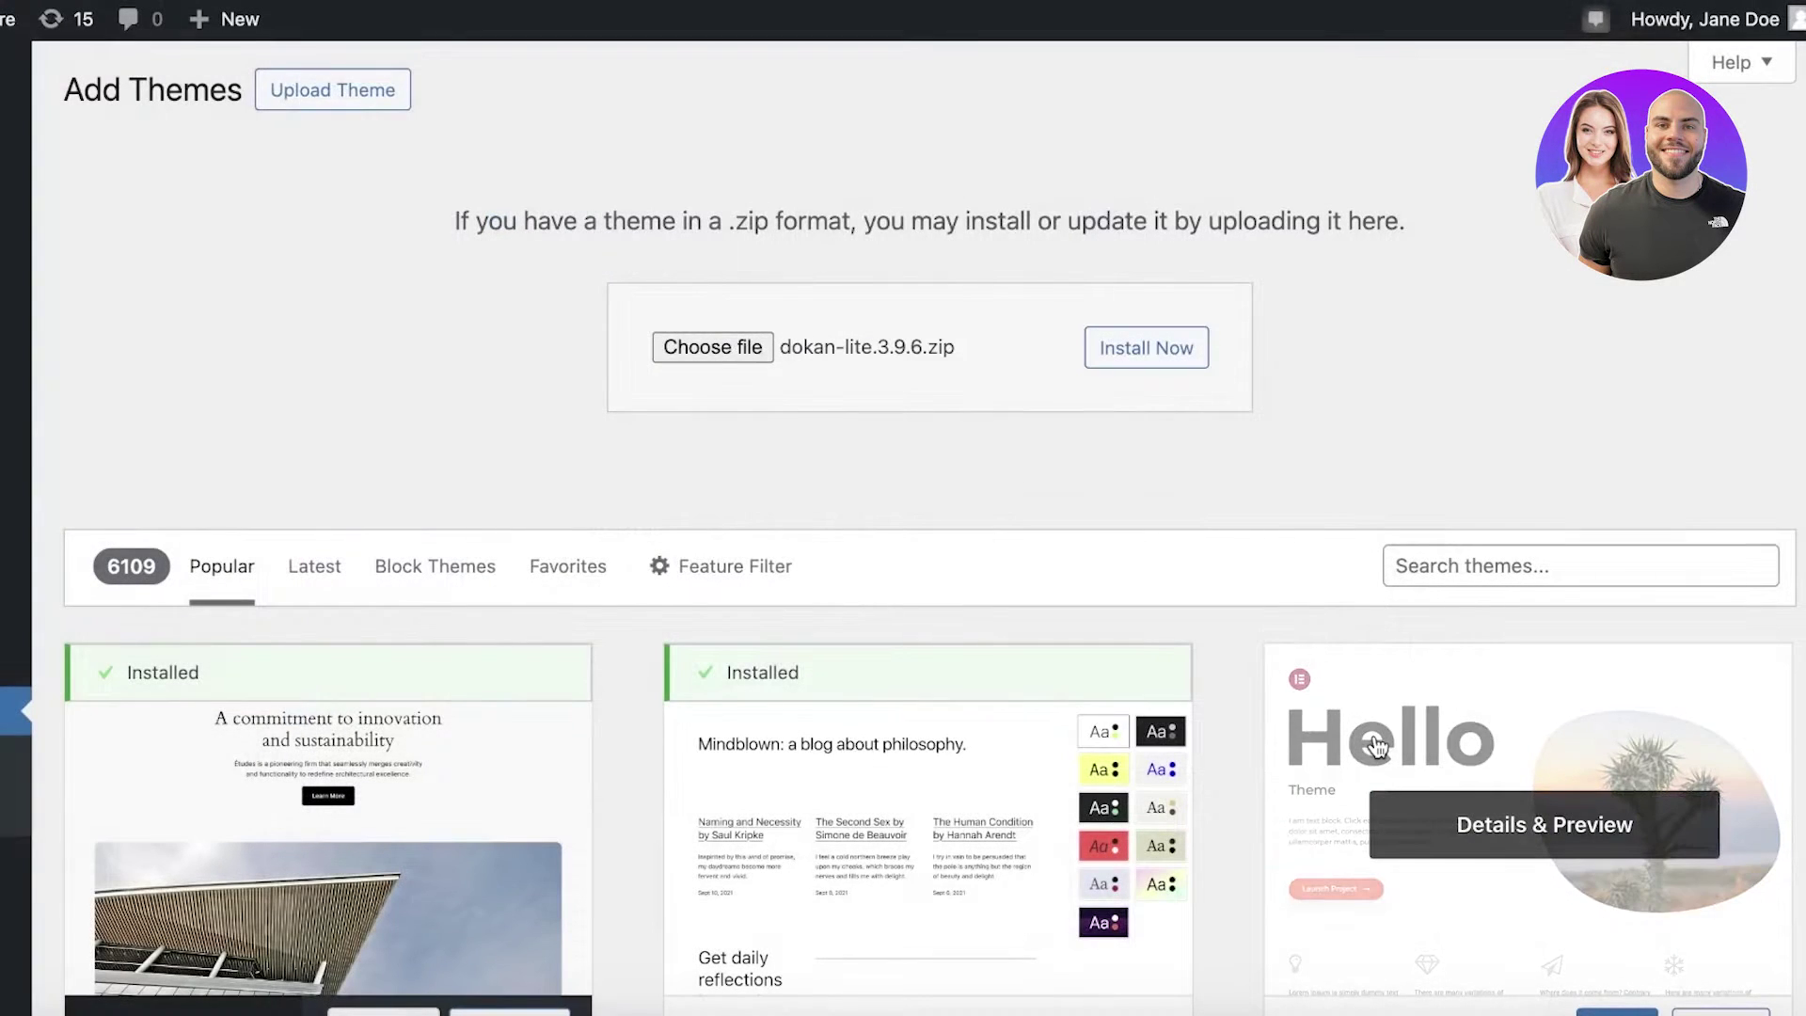
left_click(1180, 367)
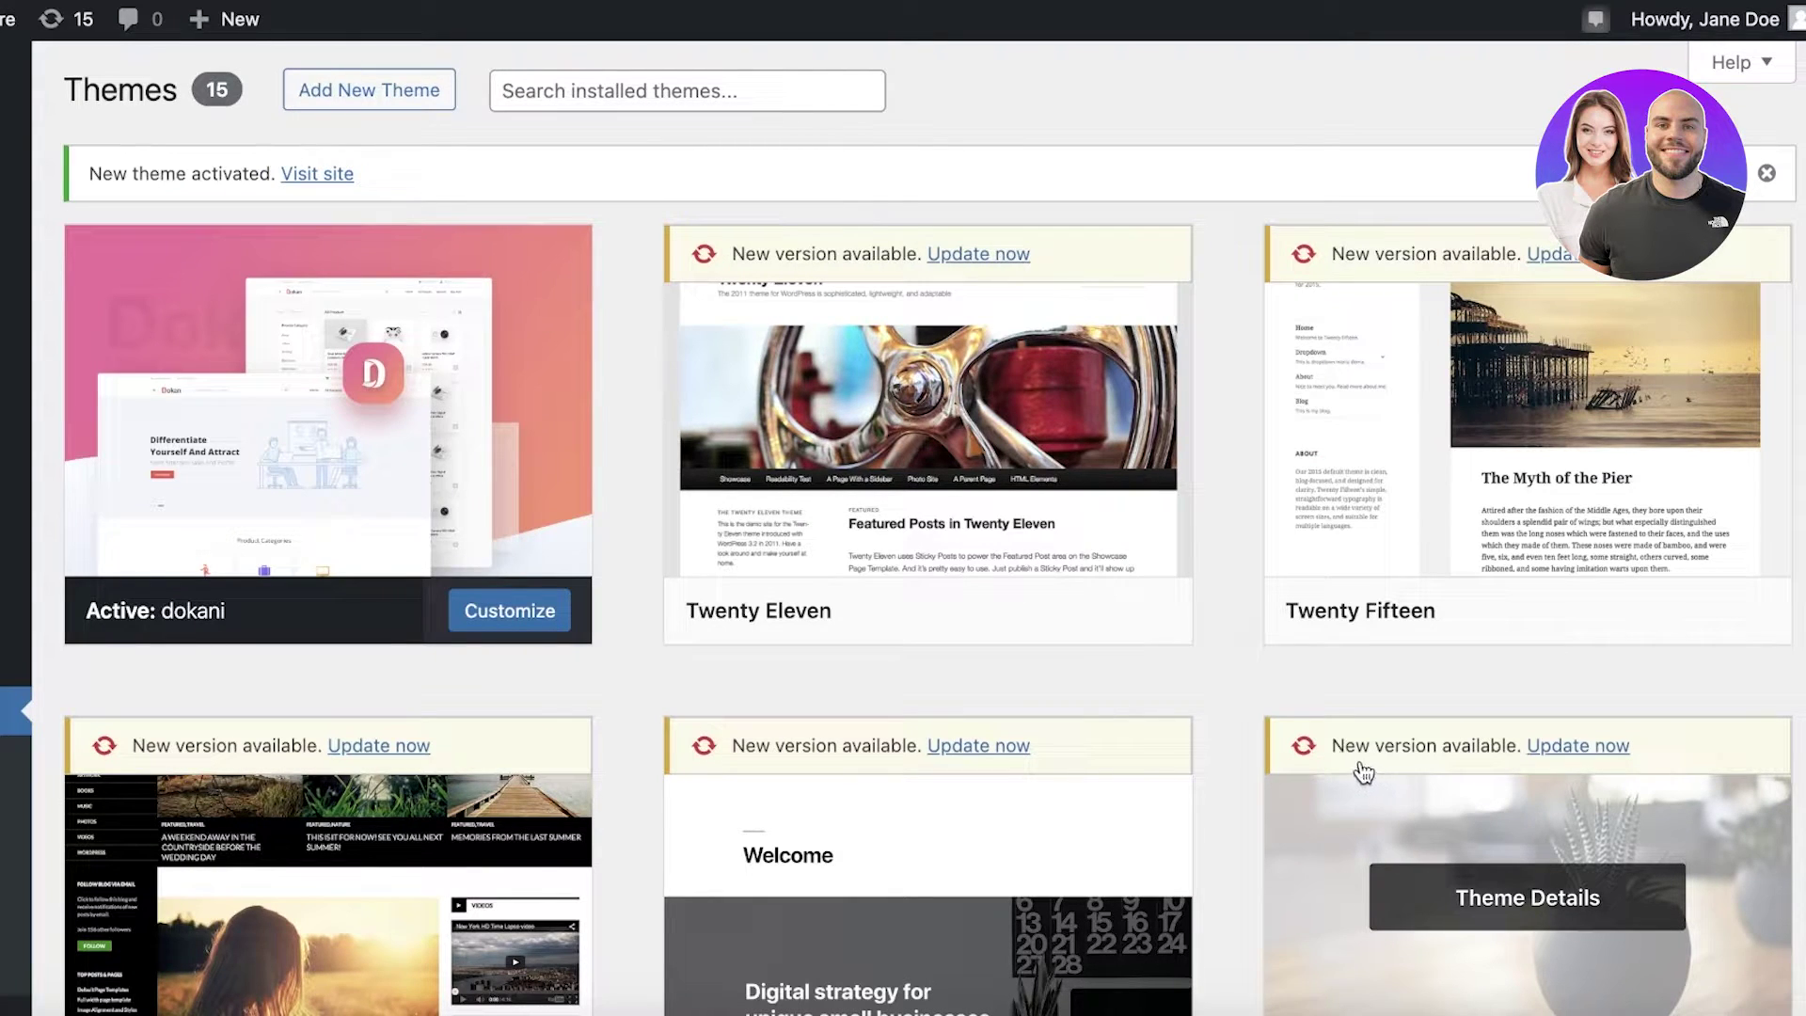
Step: Preview Durden Store in the dokani theme's Customizer, then close it back to Themes
left_click(542, 632)
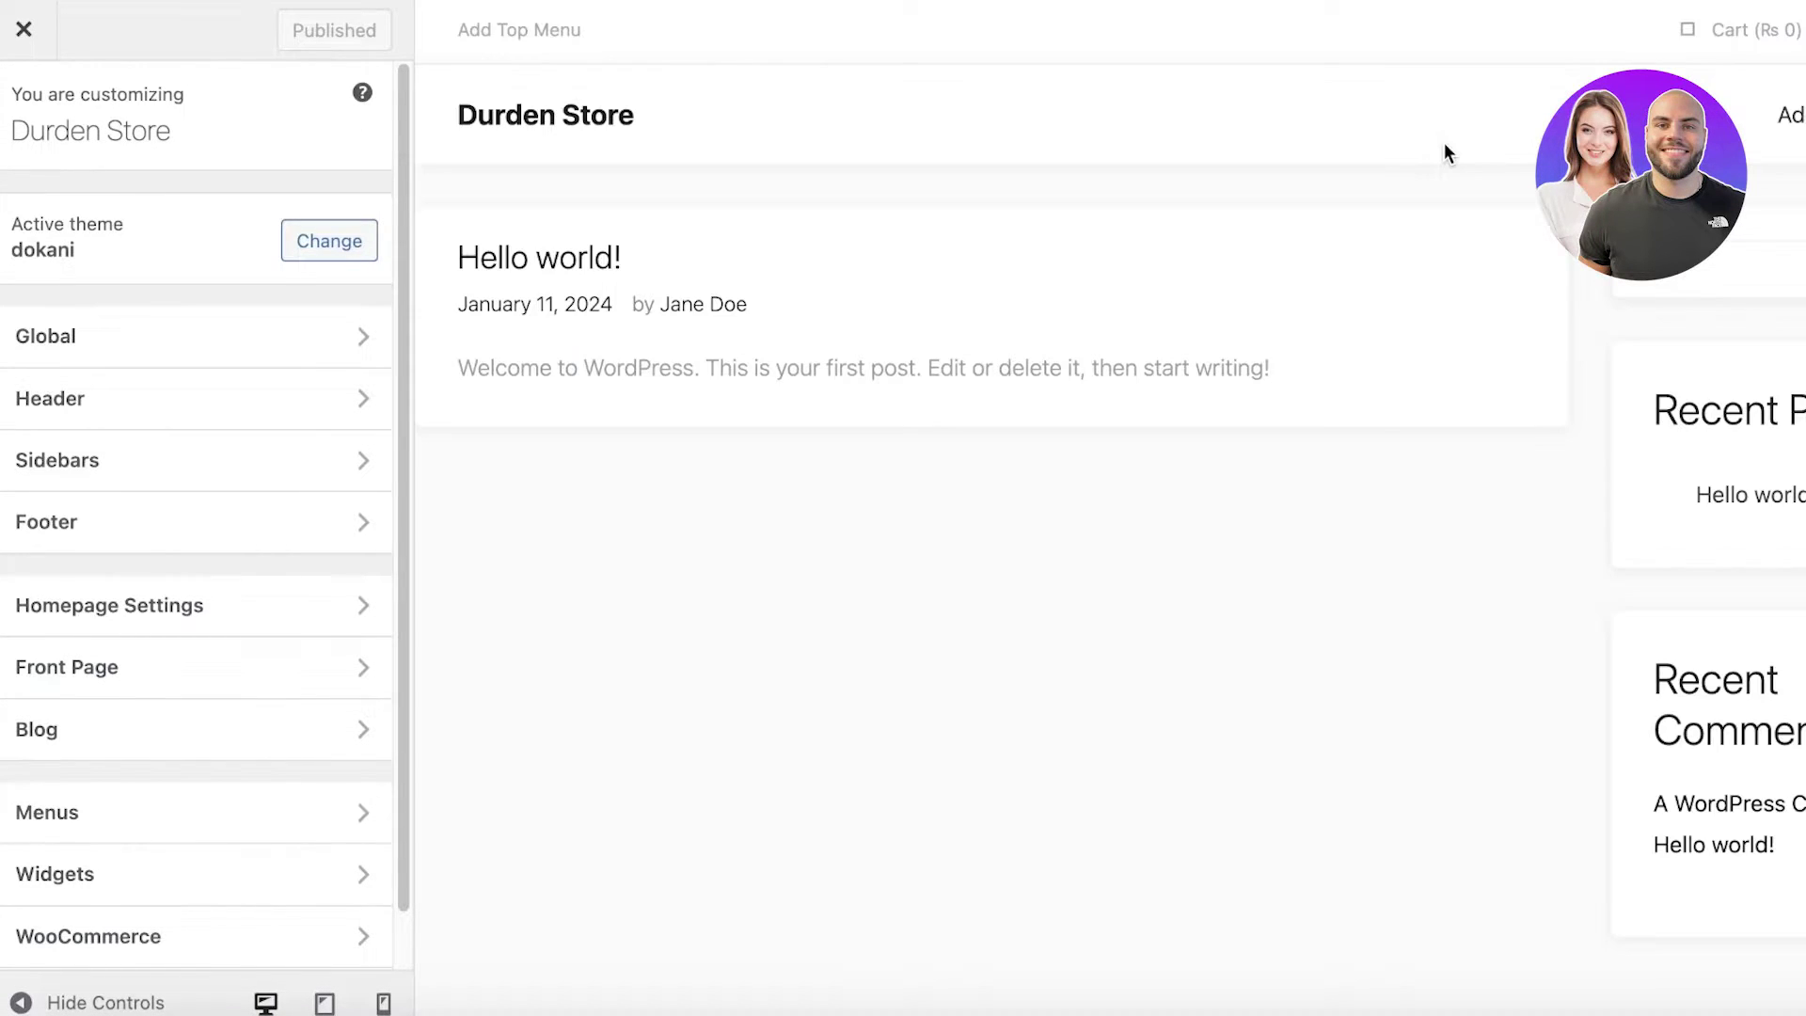
left_click(24, 28)
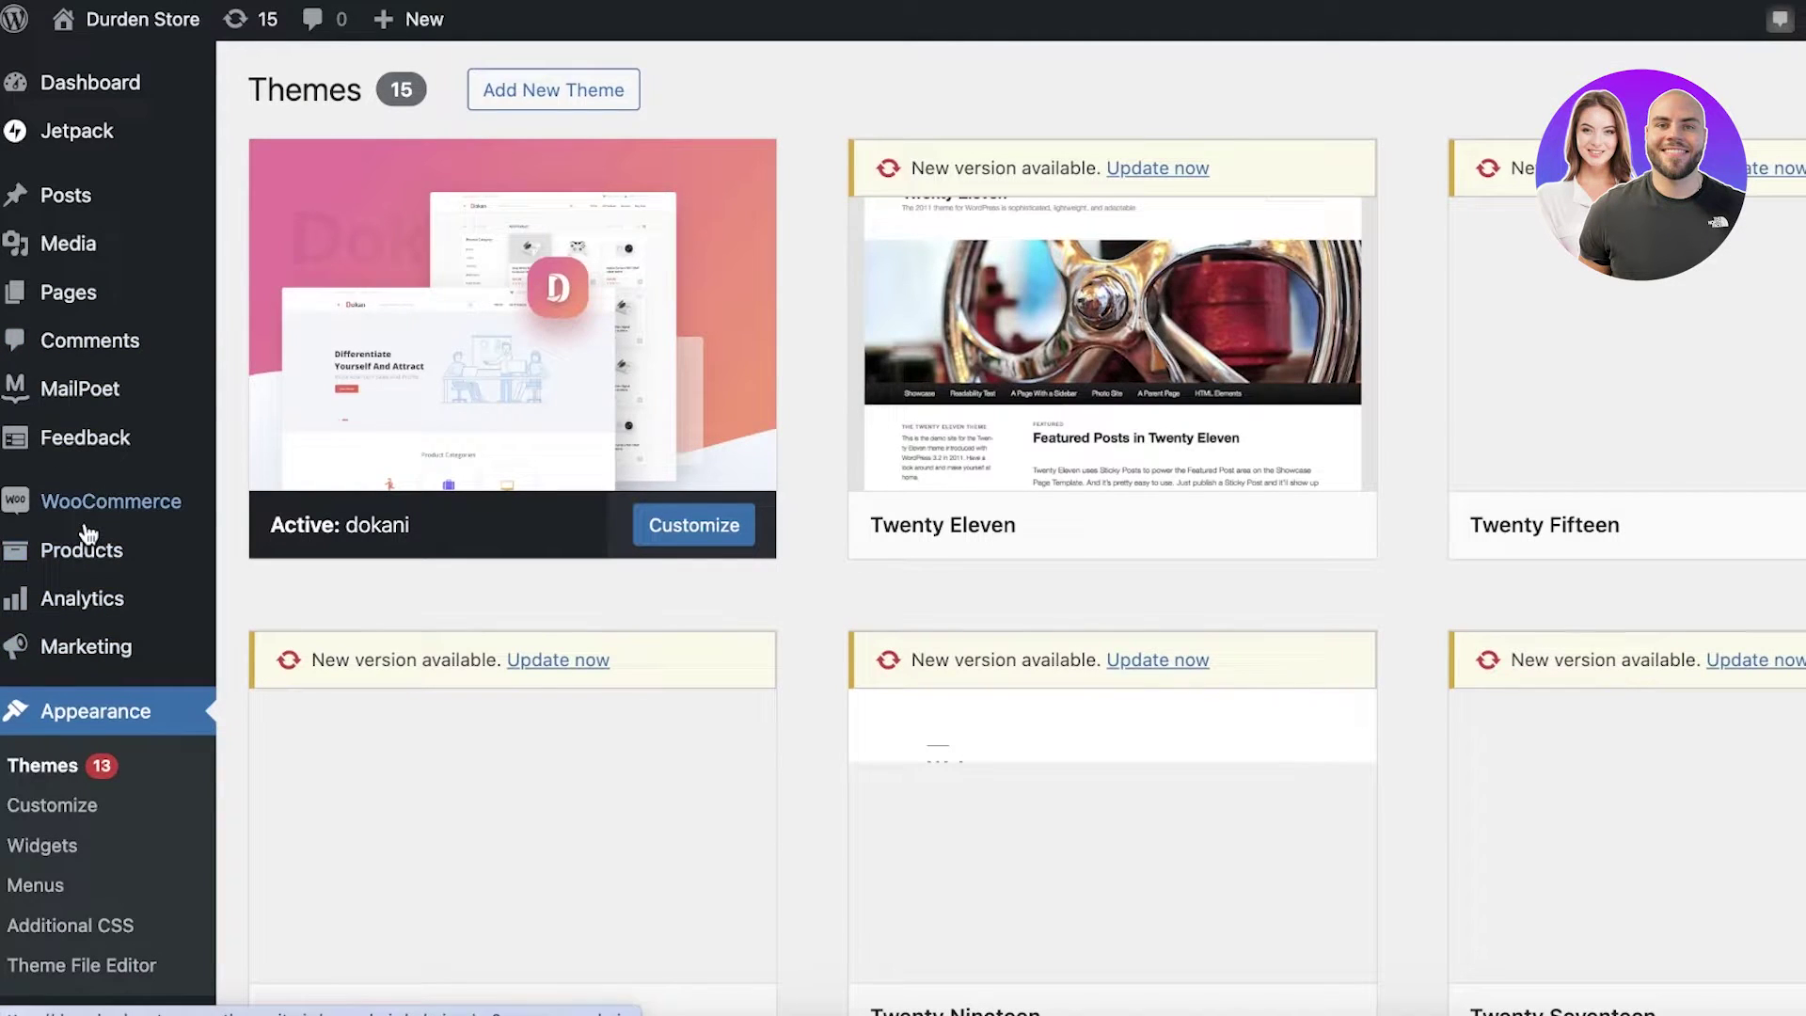
mouse_move(91, 524)
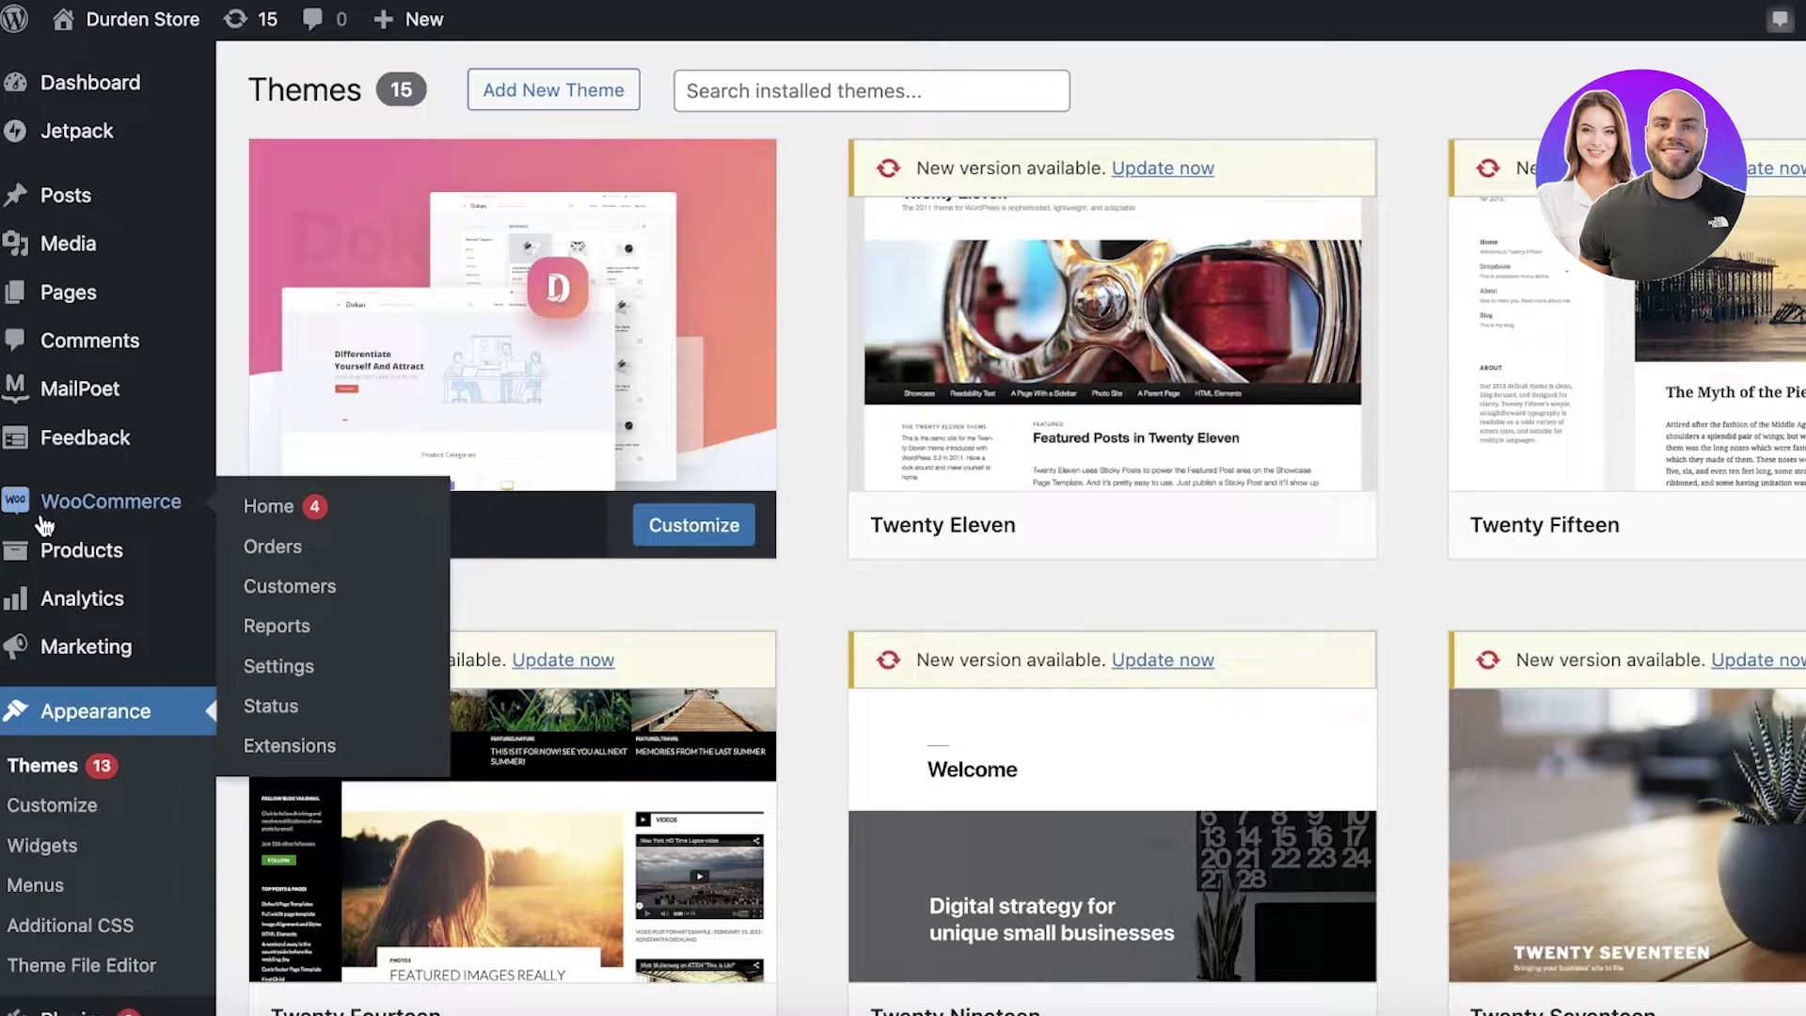
Step: Open WooCommerce Extensions and look over the available store themes
left_click(43, 522)
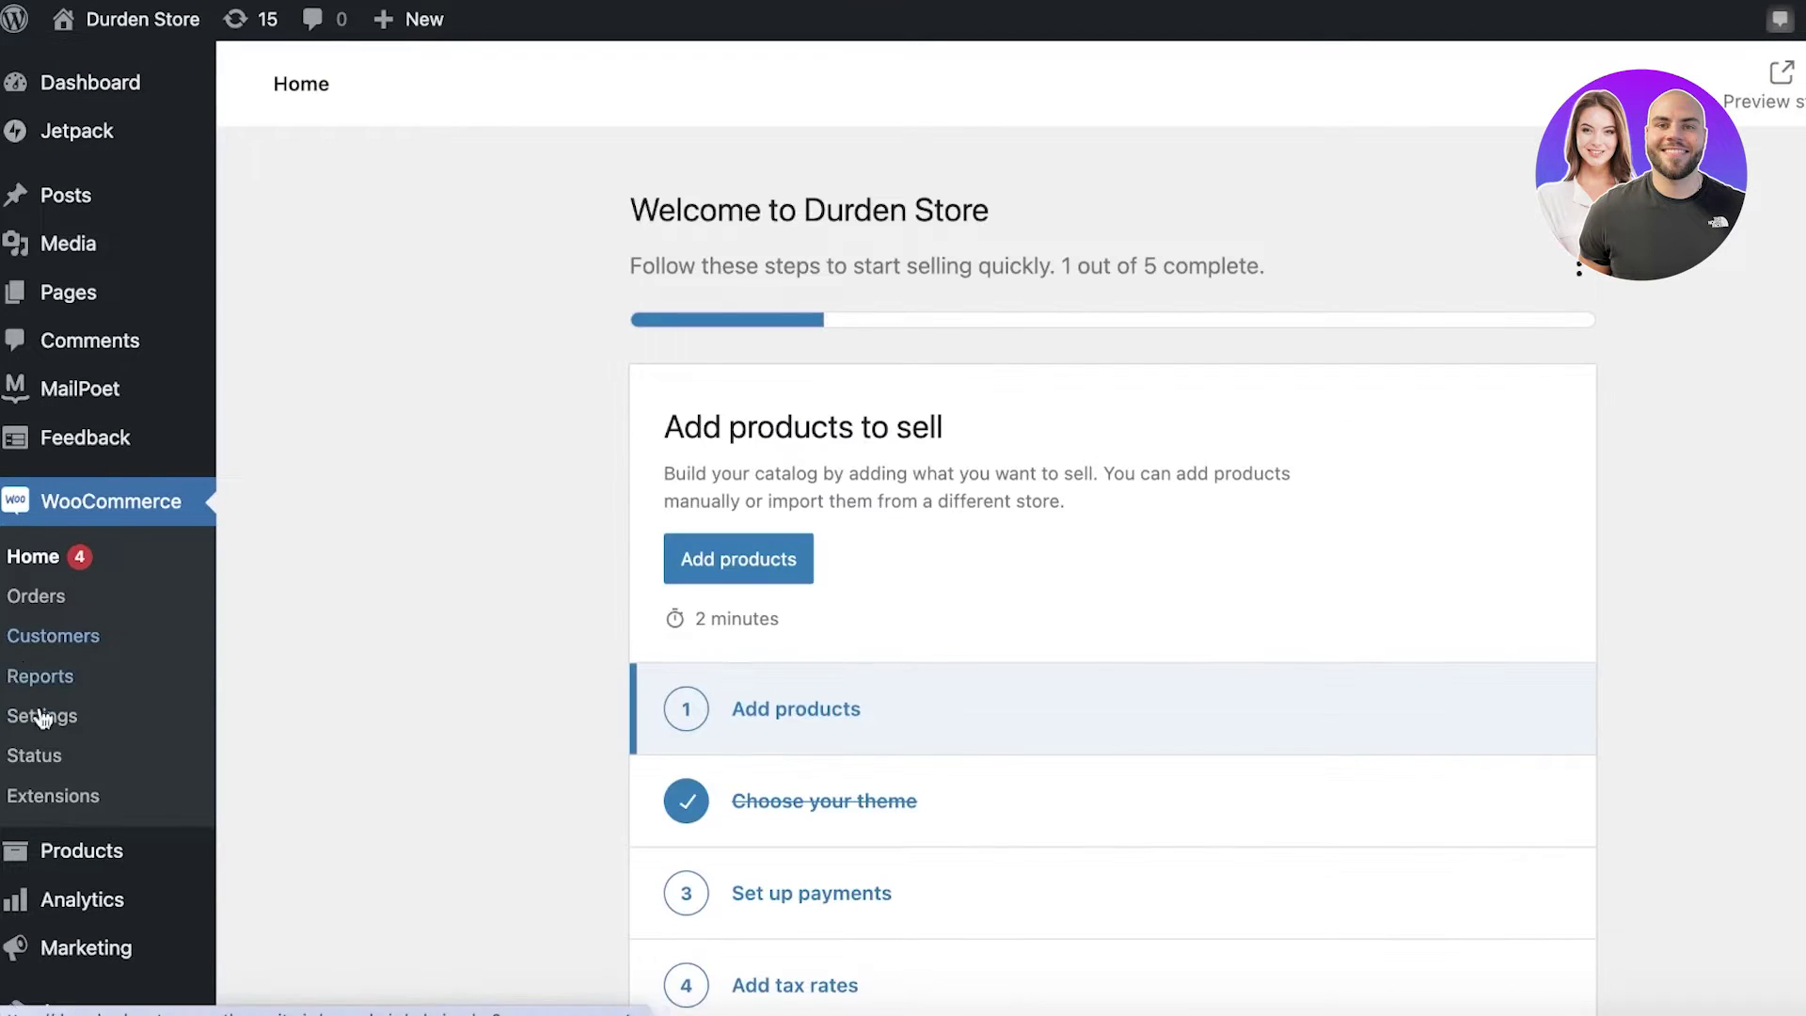
left_click(58, 797)
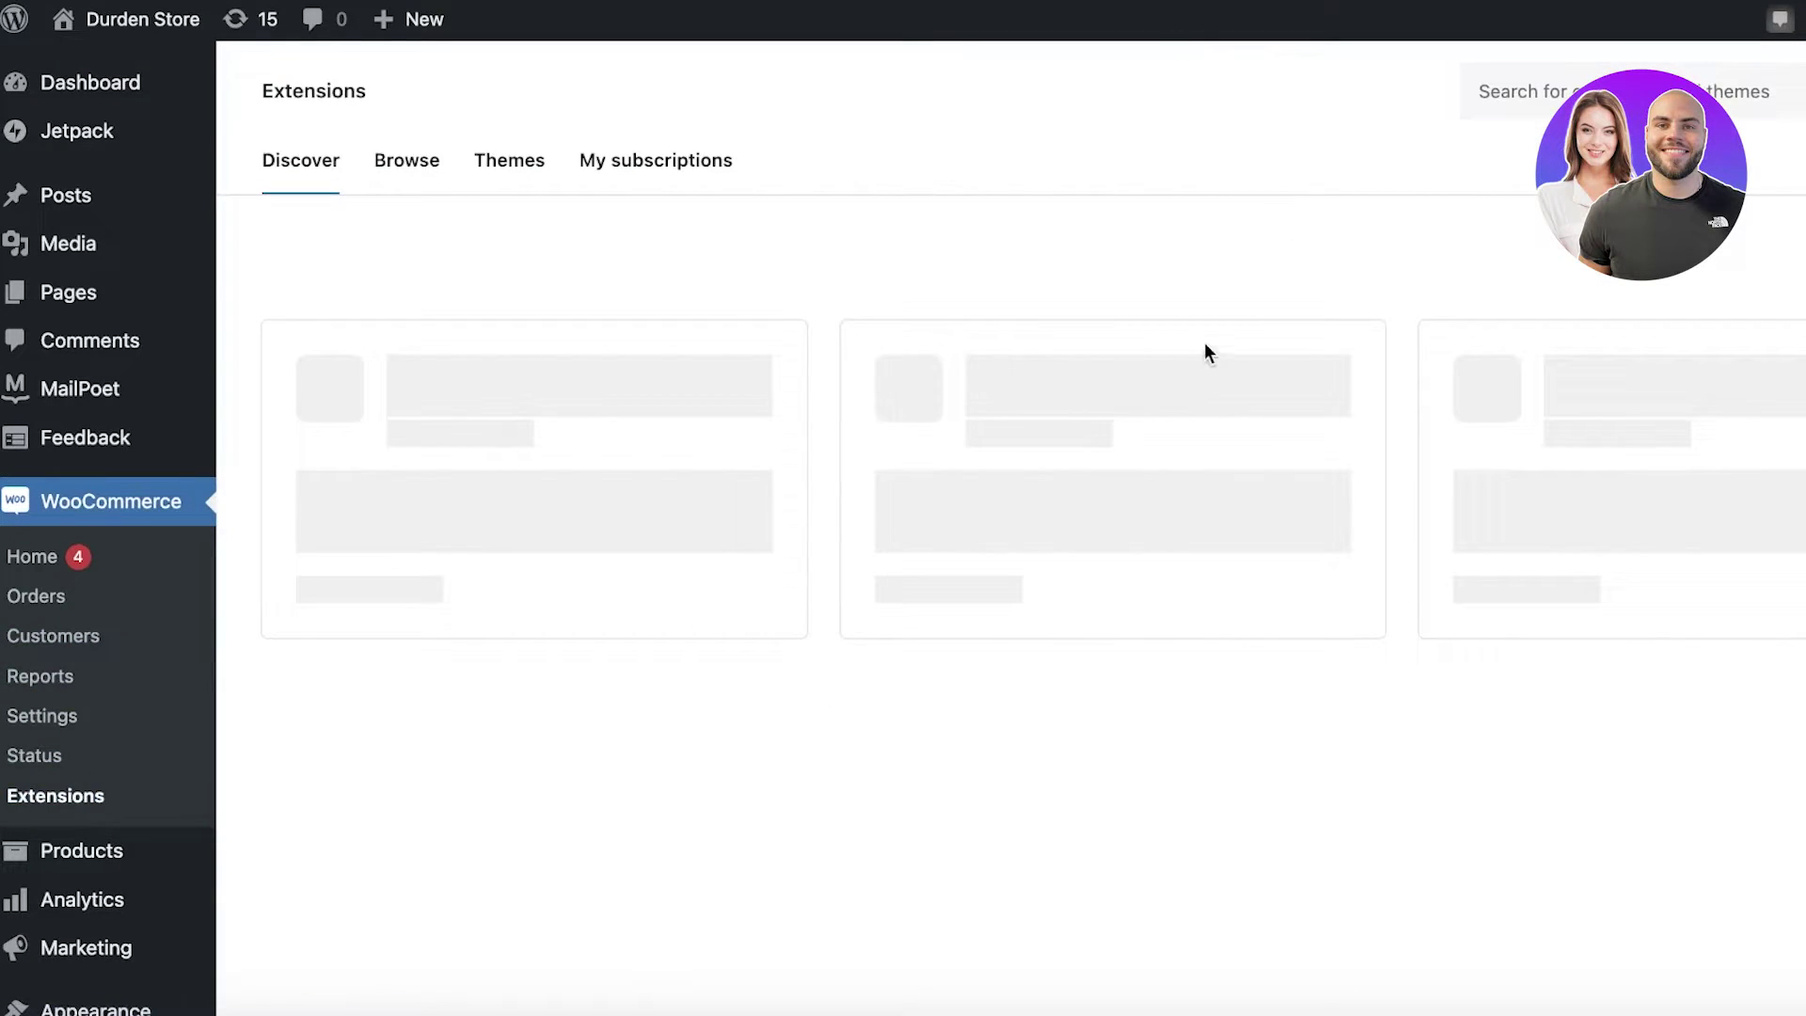
left_click(524, 168)
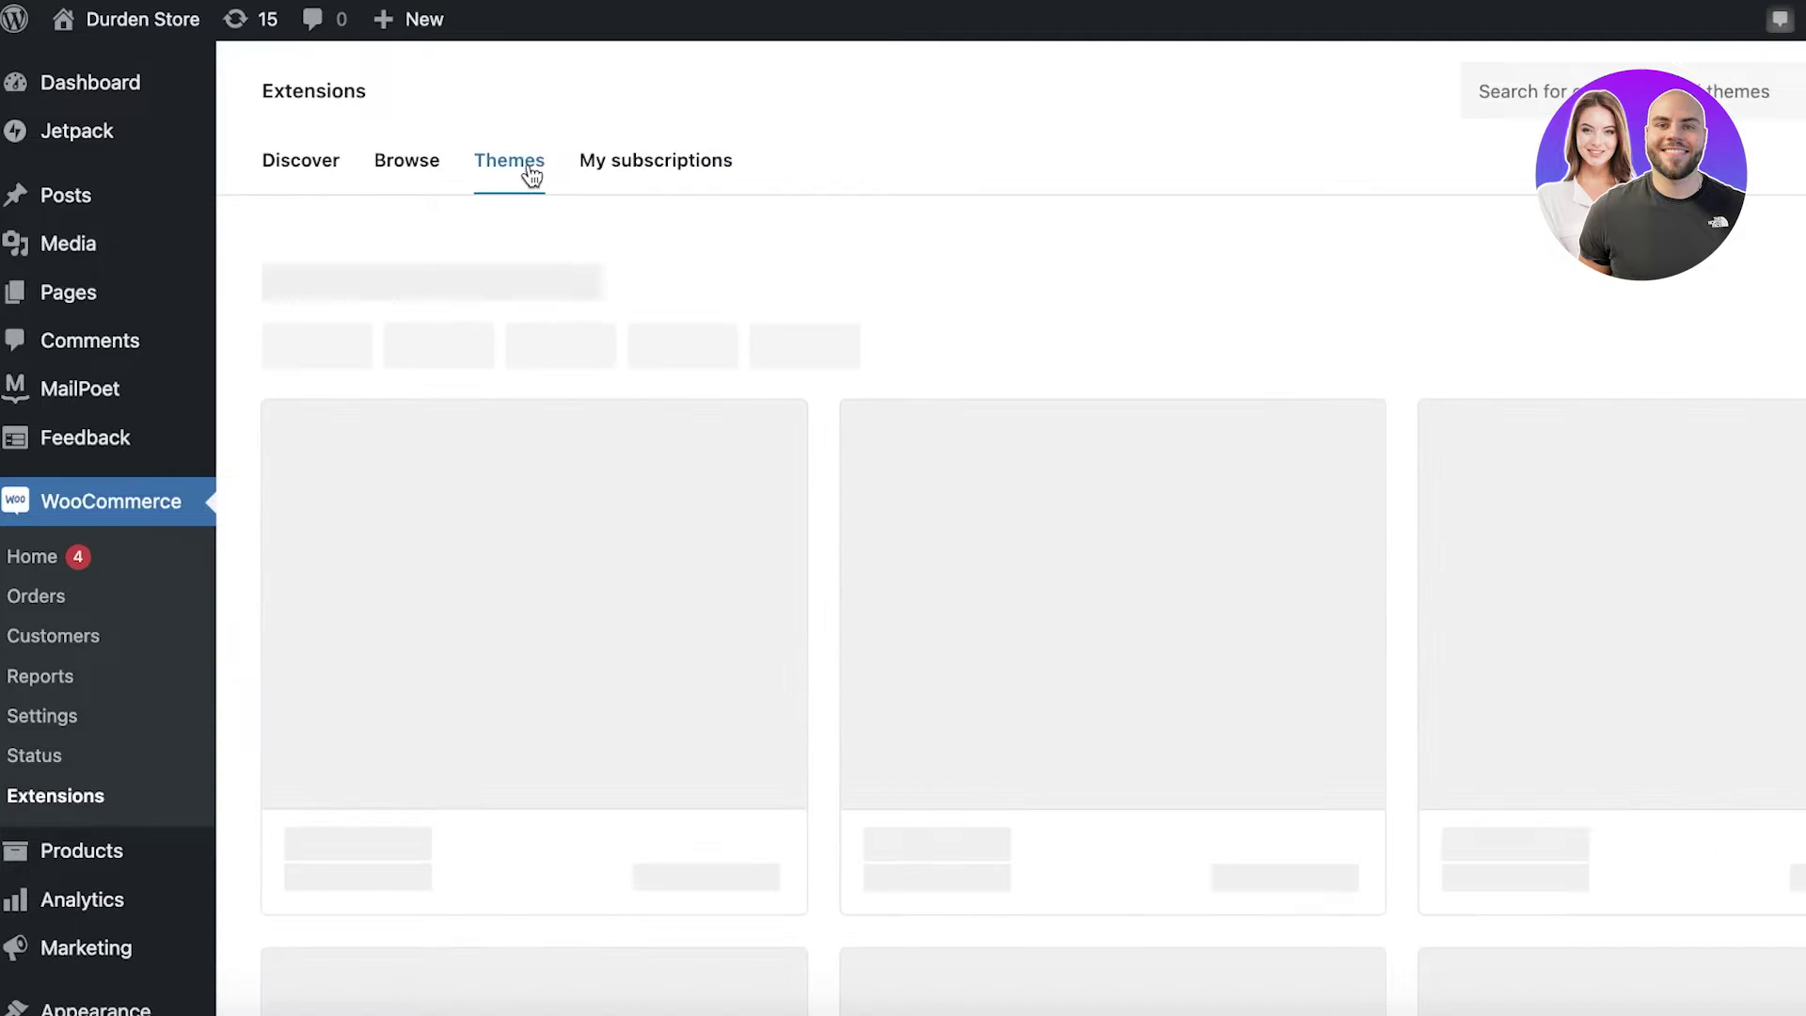
scroll(694, 420, "down", 1)
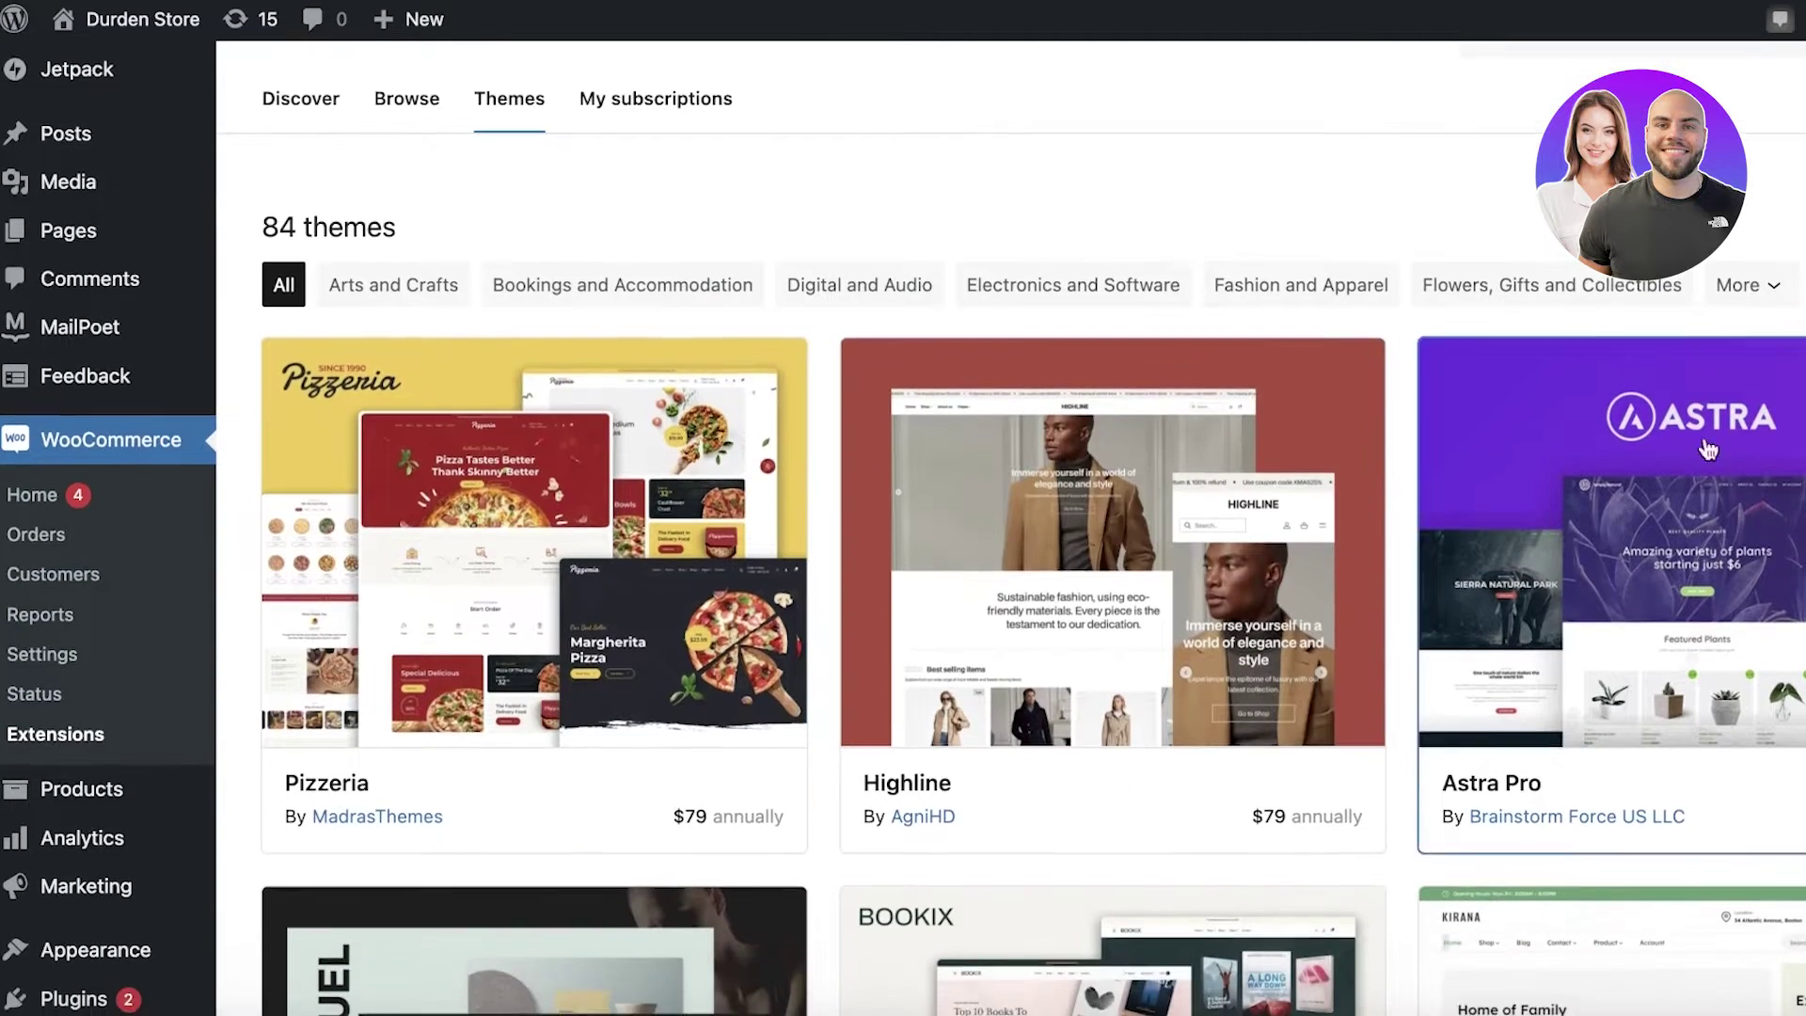
scroll(564, 310, "up", 1)
Step: Check the Browse, subscriptions and Discover extension views, then open WooCommerce's General settings
left_click(421, 187)
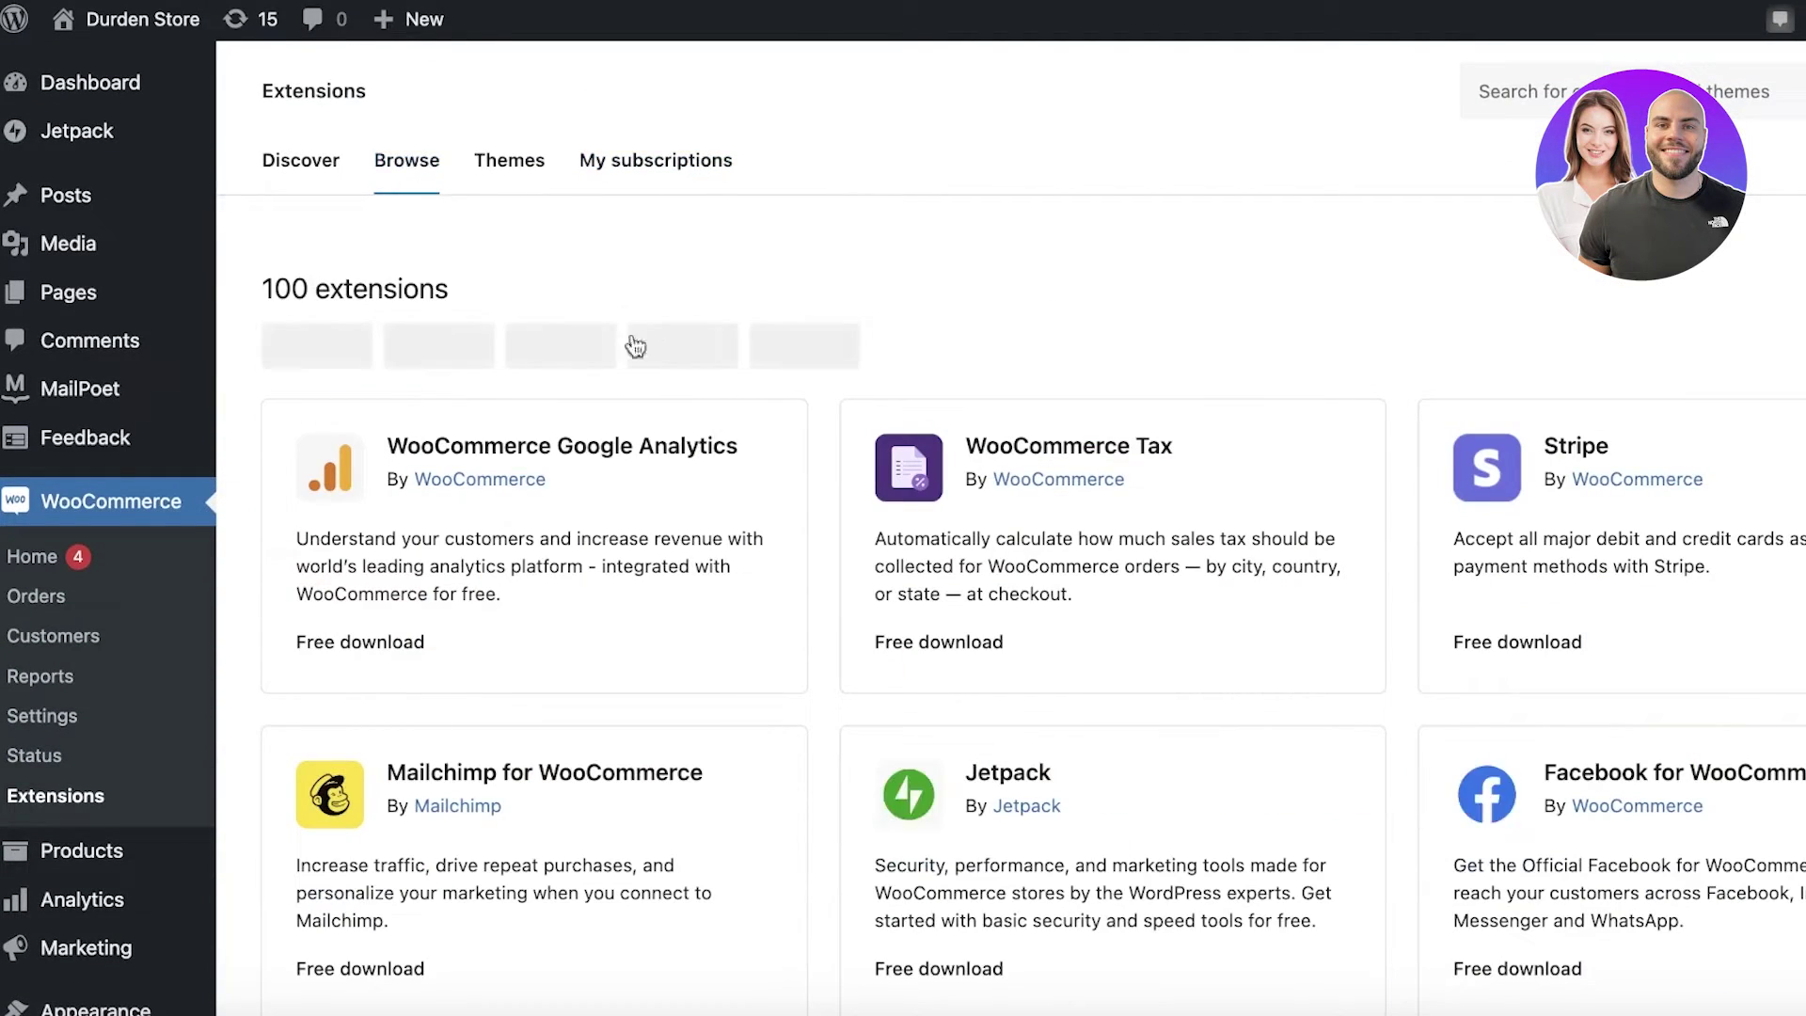
left_click(658, 169)
left_click(298, 188)
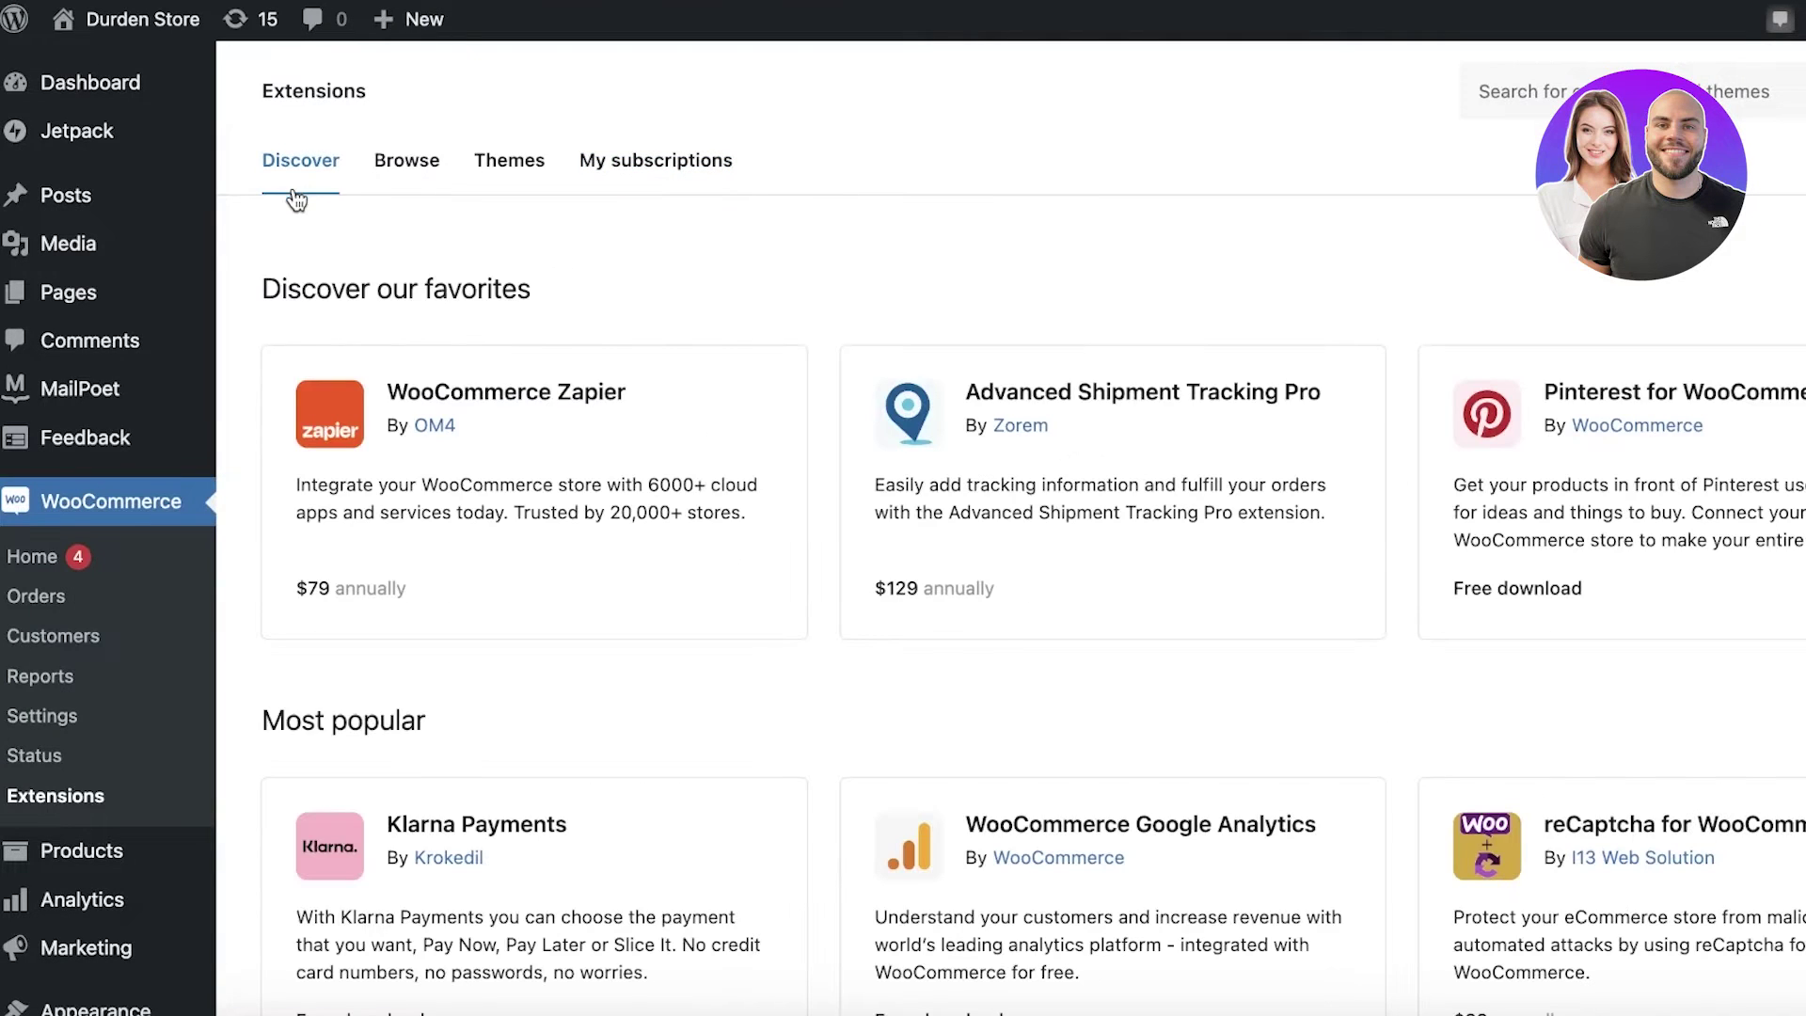
scroll(677, 584, "down", 4)
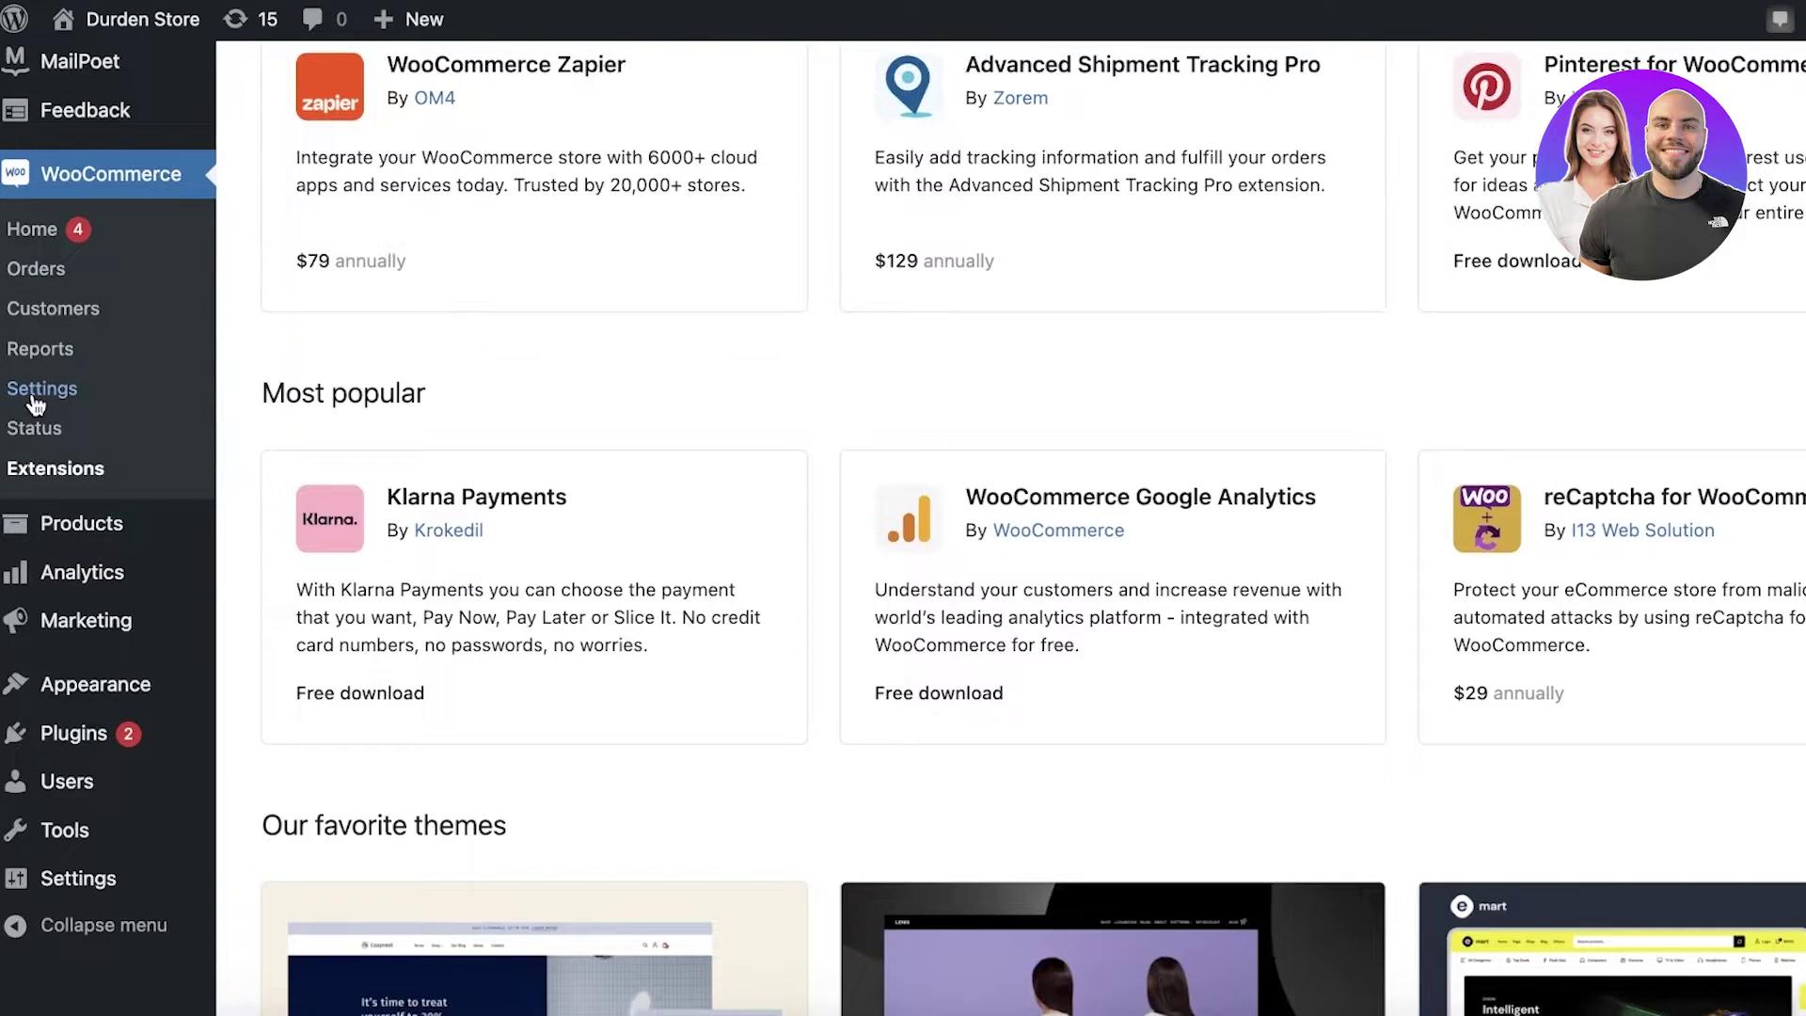
left_click(35, 397)
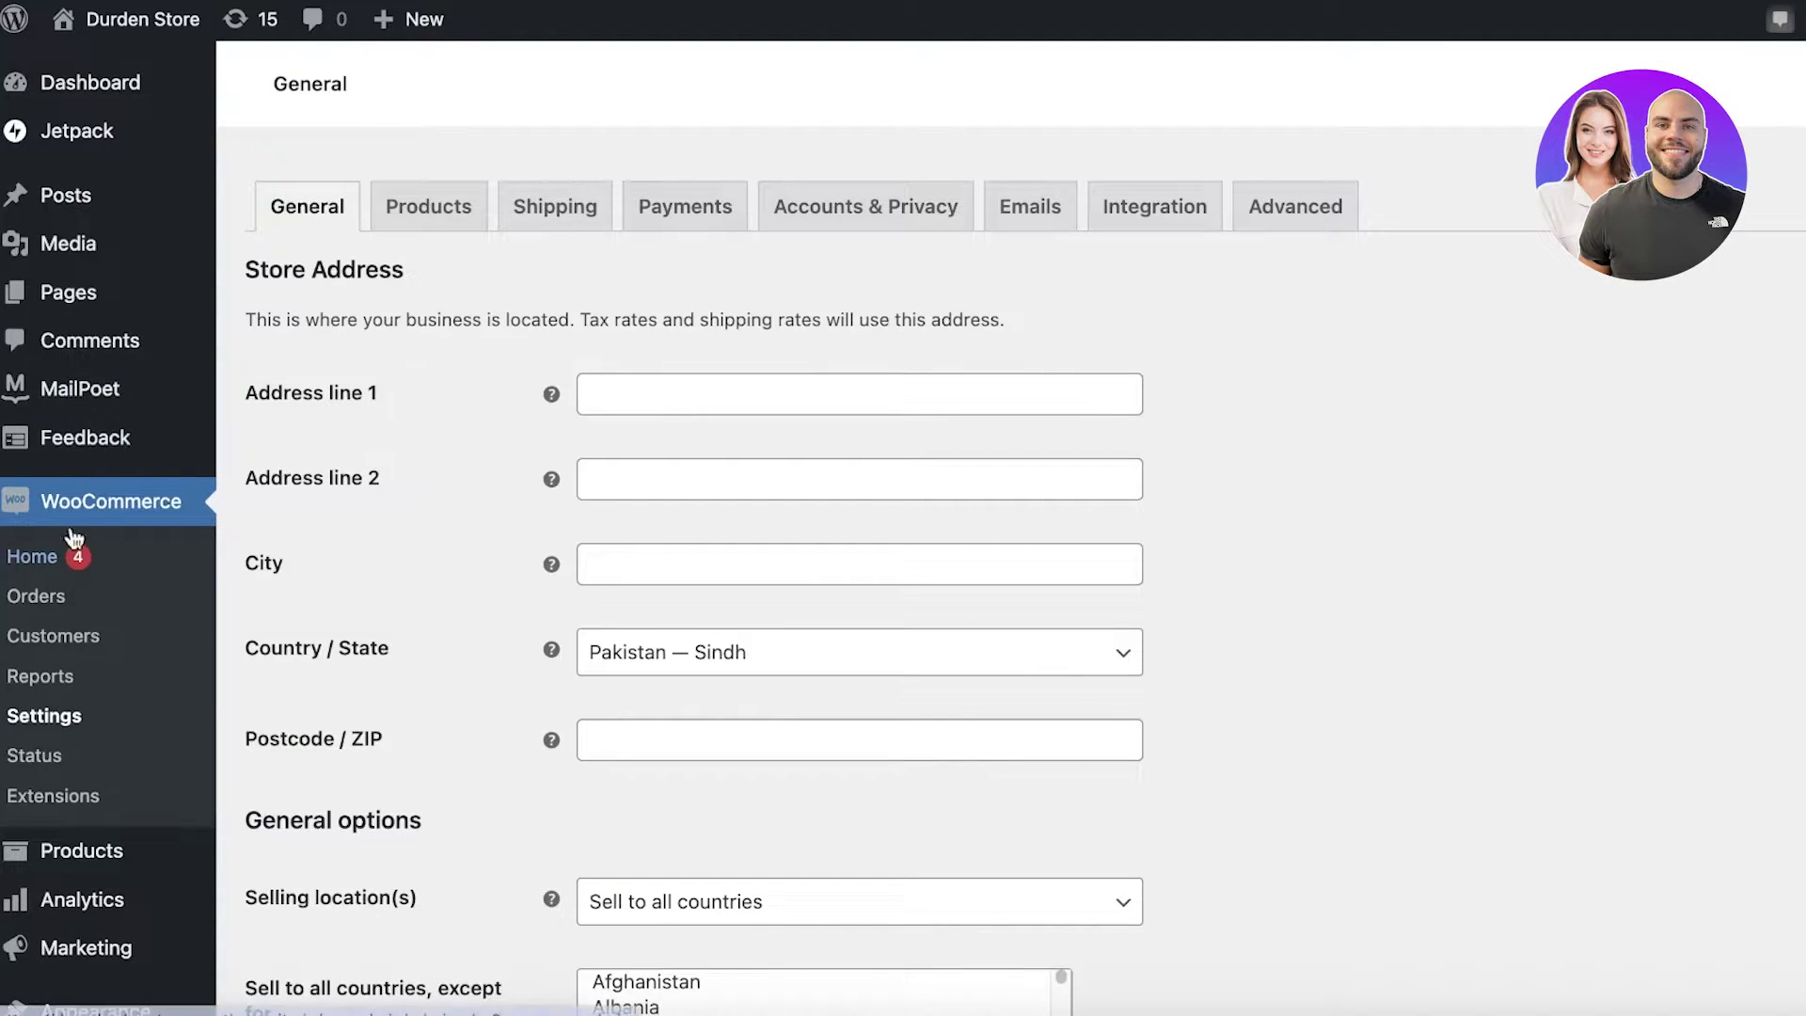
Step: Set Selling location(s) to 'Sell to specific countries'
scroll(653, 403, "down", 10)
scroll(923, 443, "up", 10)
scroll(984, 459, "down", 1)
scroll(823, 692, "down", 5)
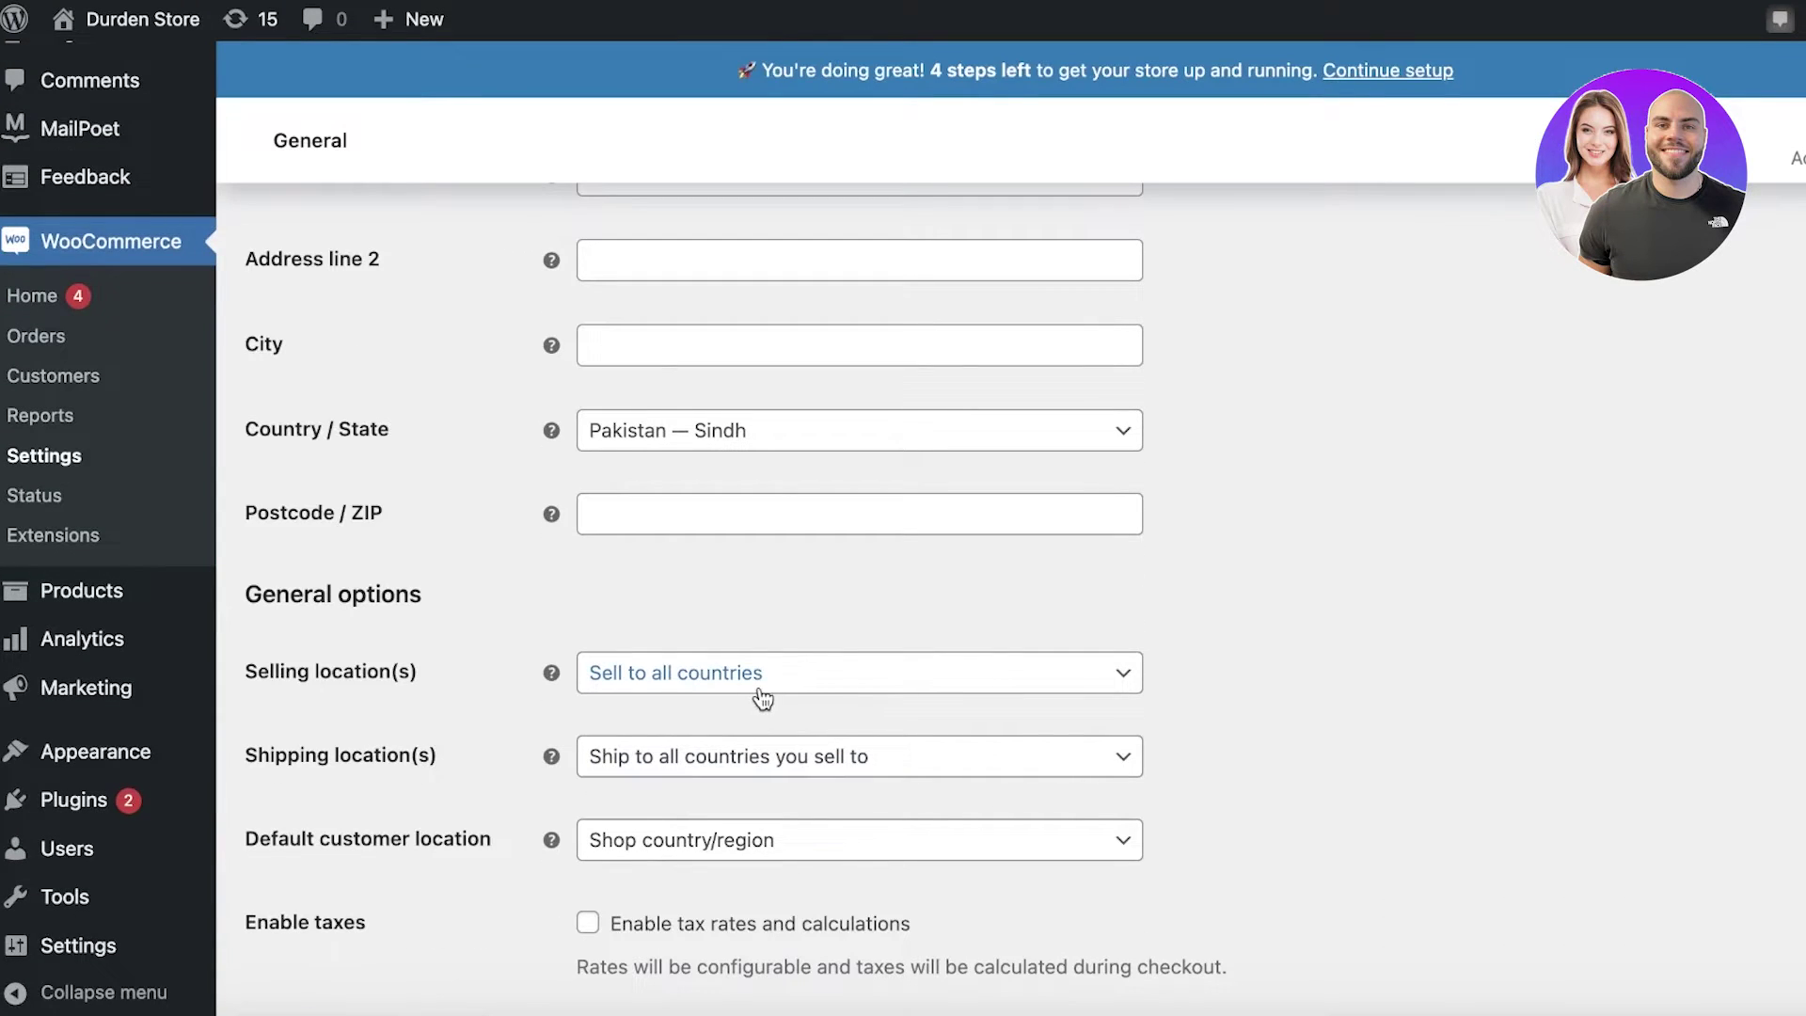
left_click(775, 672)
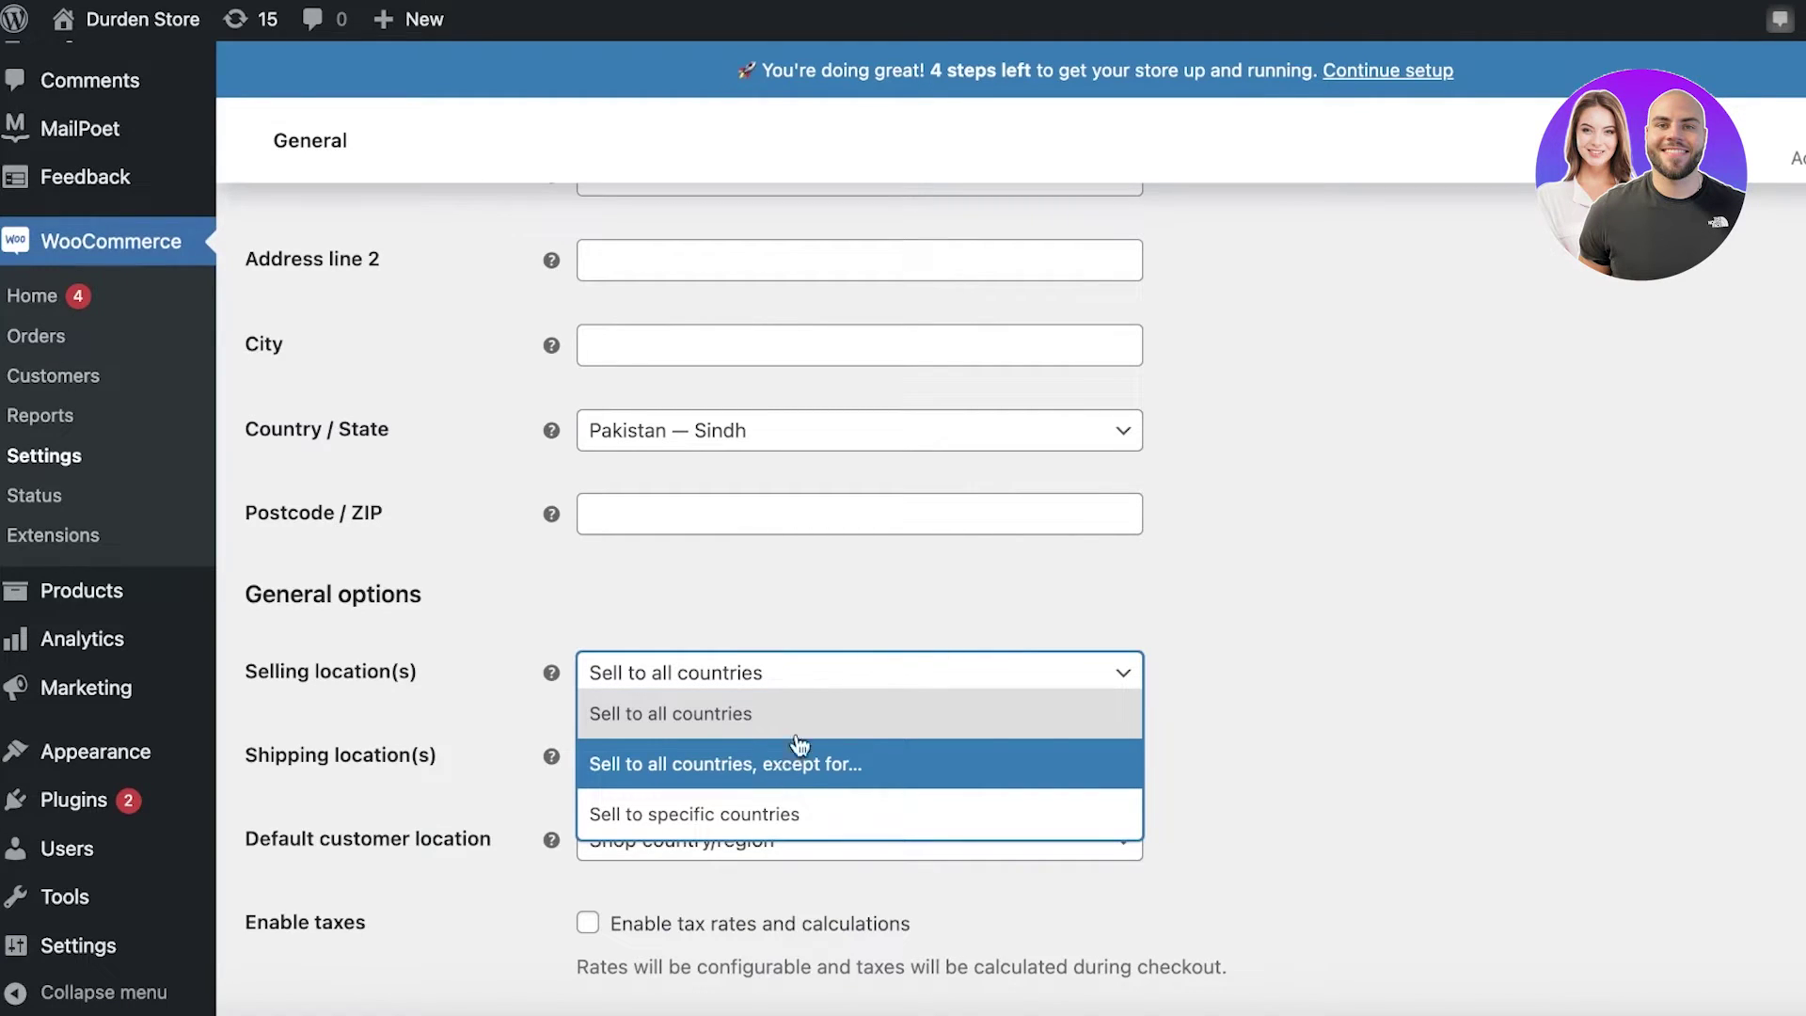
left_click(739, 816)
Step: Add Canada to the selling countries, then select all countries
left_click(775, 764)
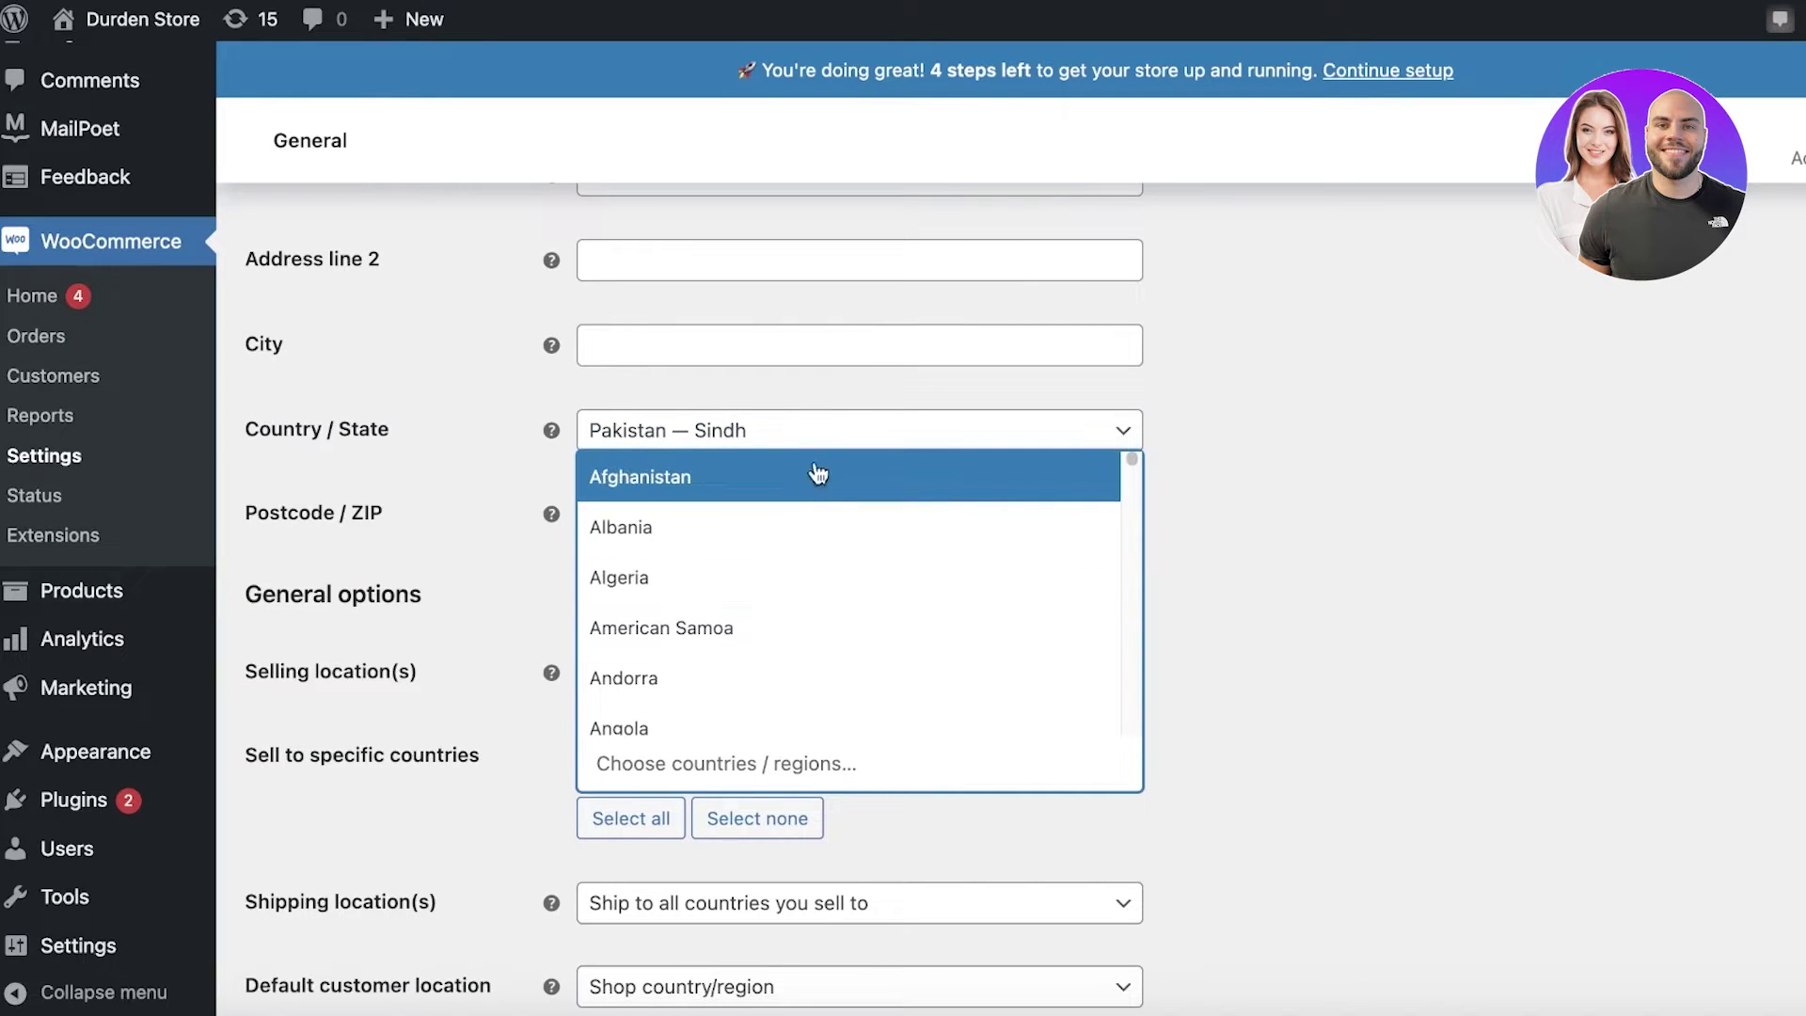
type("ca")
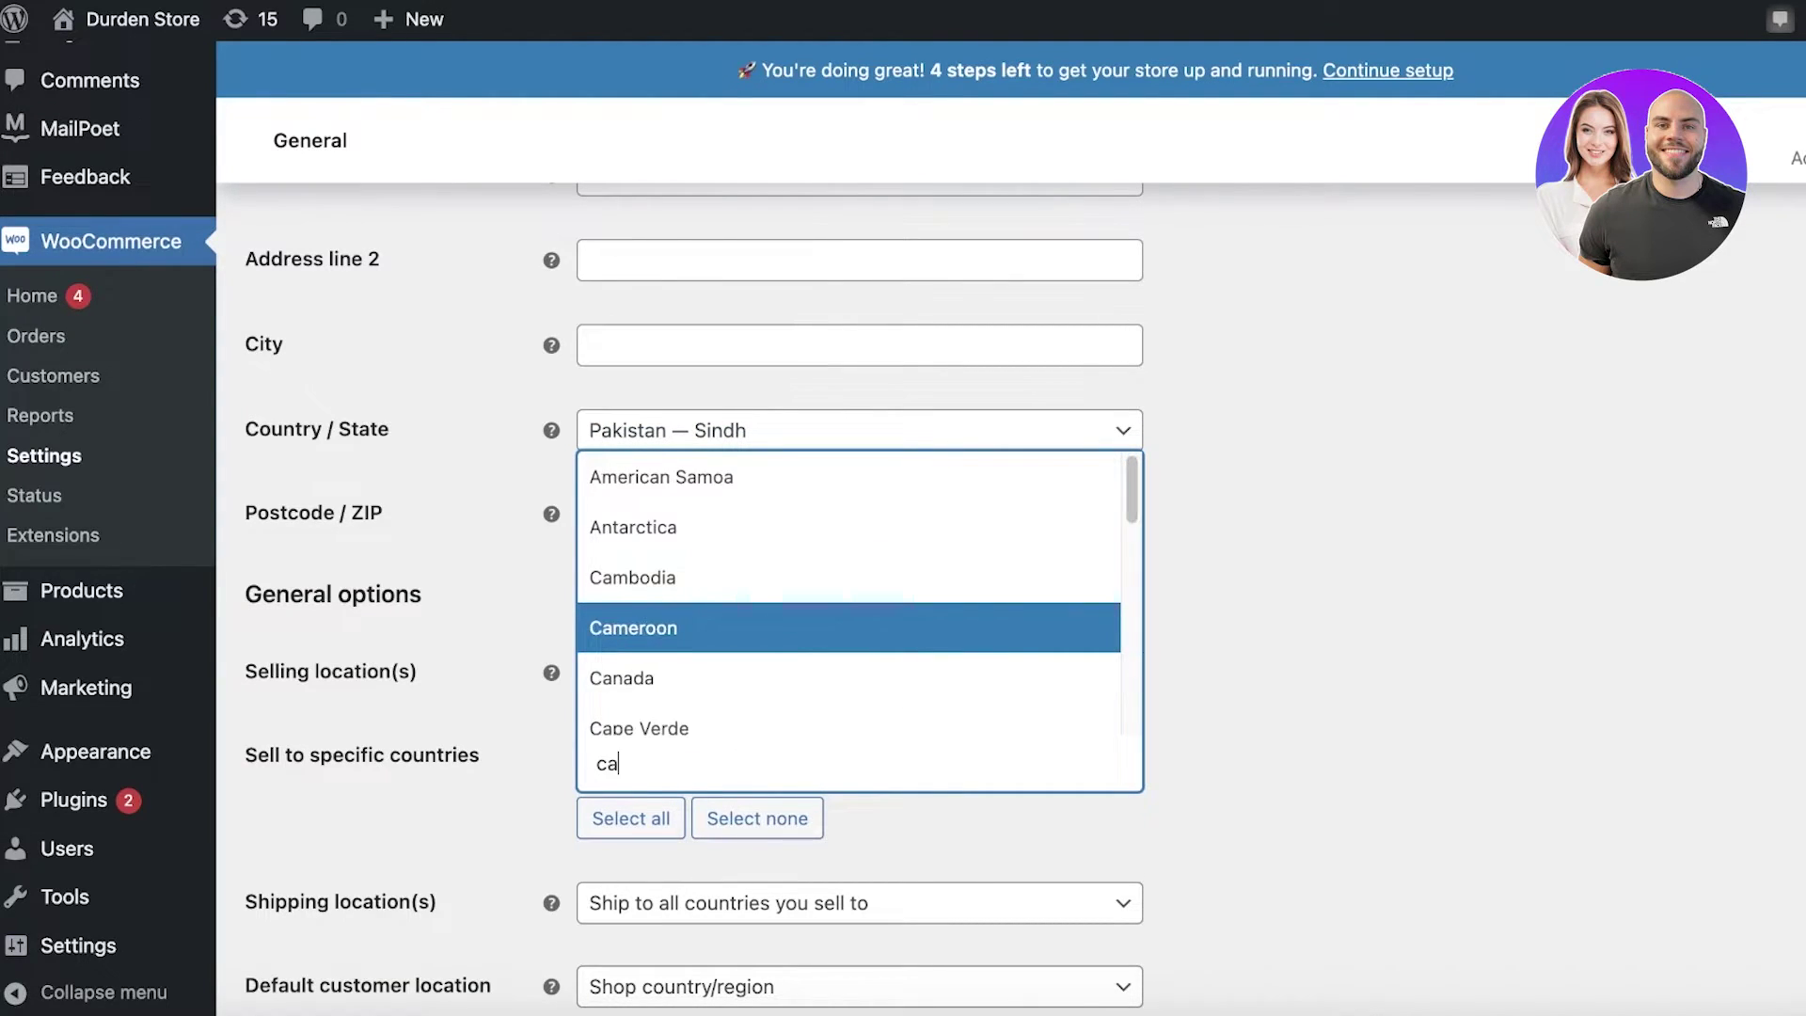
type("n")
left_click(741, 669)
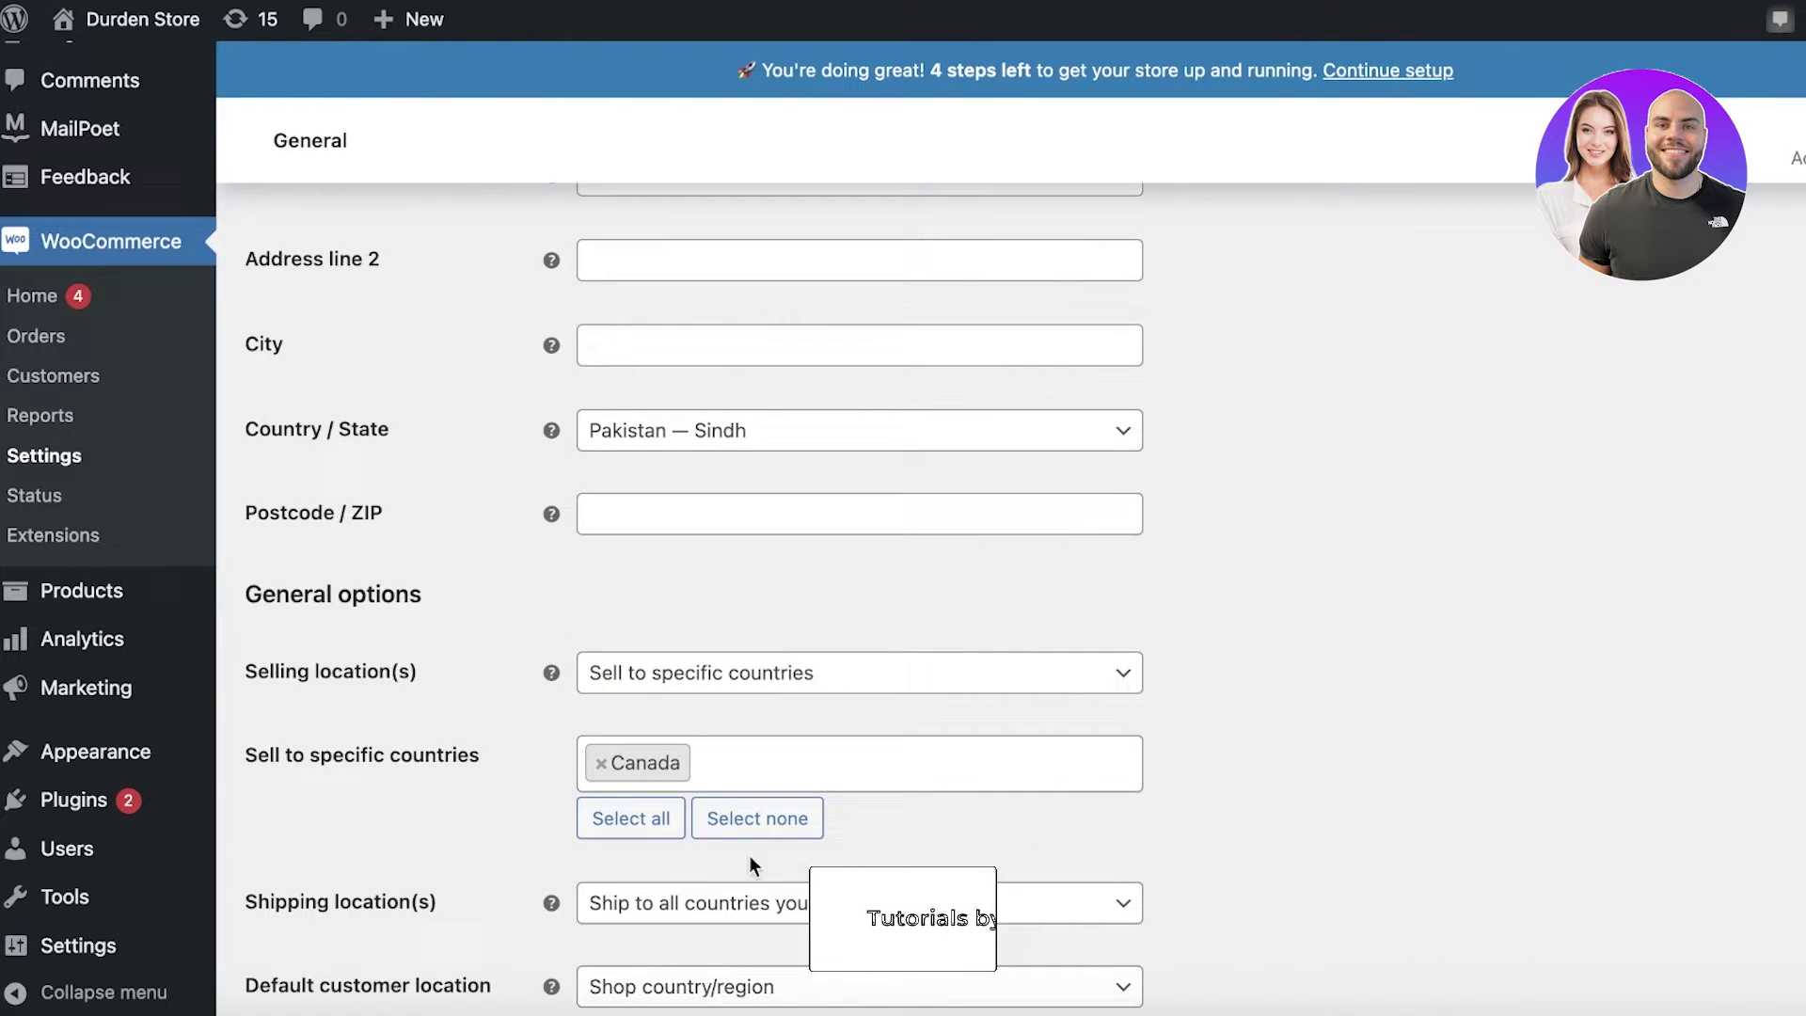
left_click(664, 821)
scroll(1322, 341, "down", 8)
scroll(1322, 340, "down", 15)
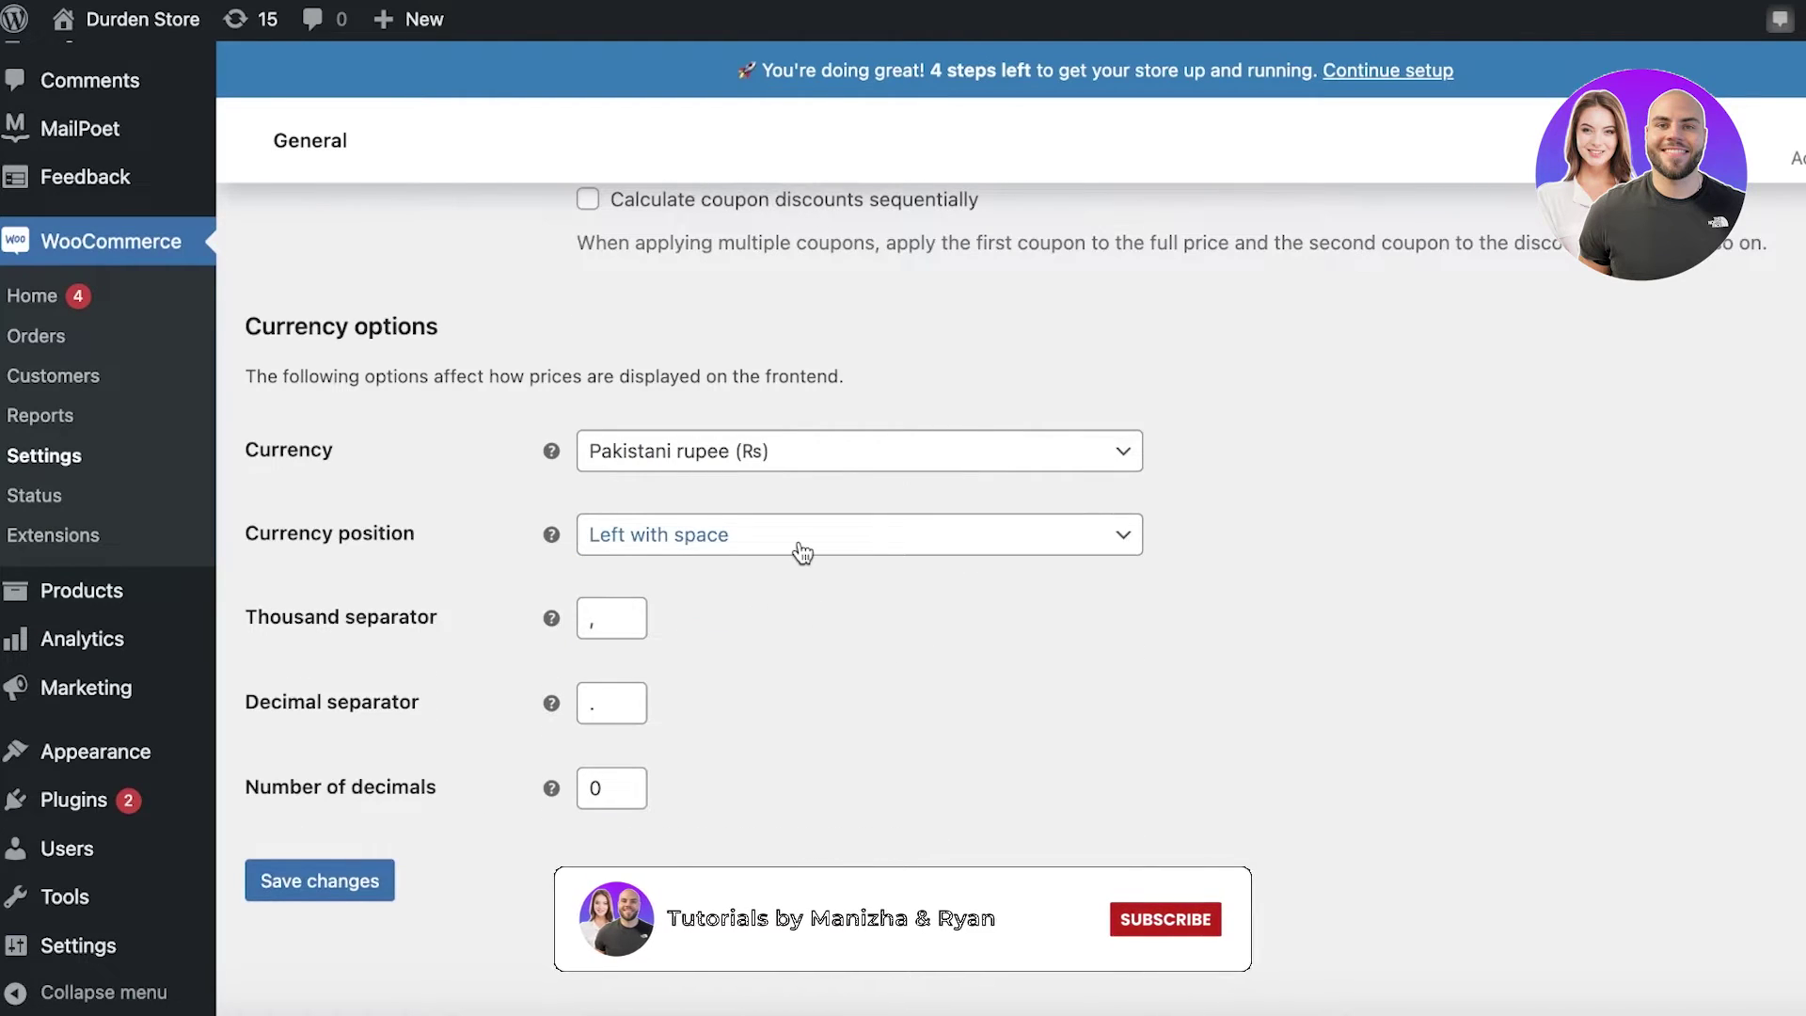
Step: Set the store currency to Canadian dollar
scroll(837, 540, "up", 3)
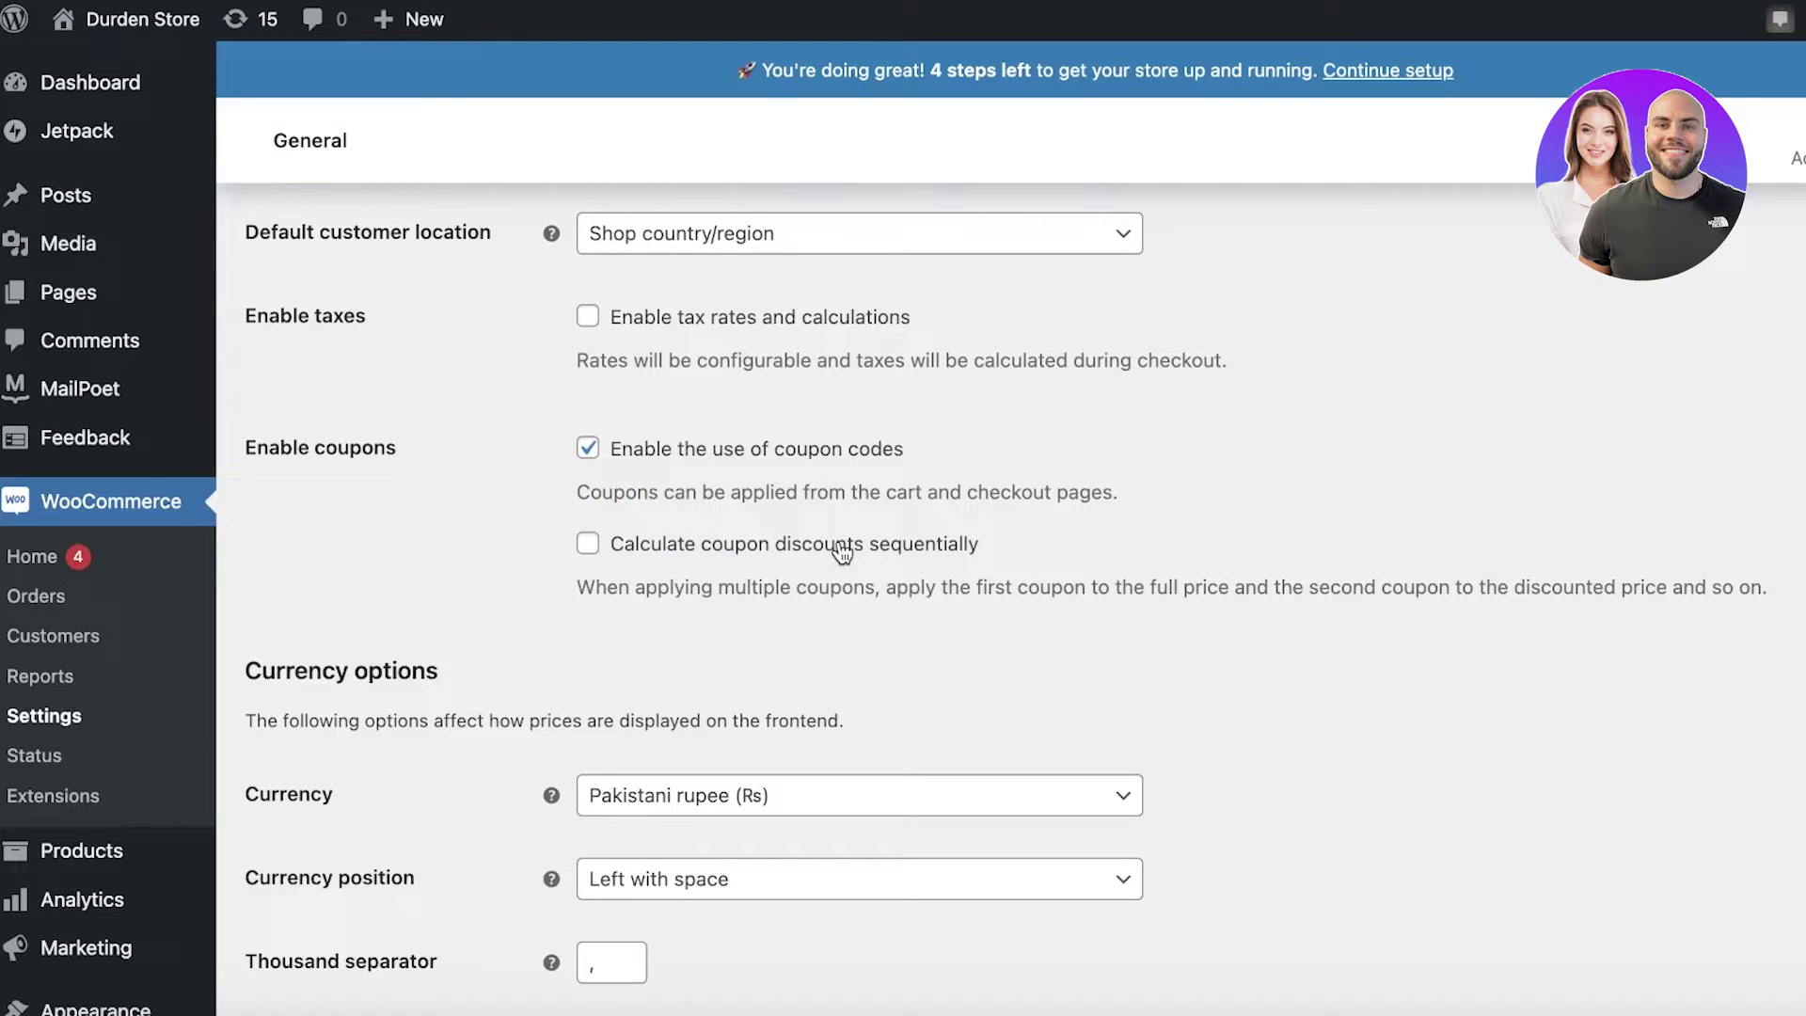
left_click(779, 798)
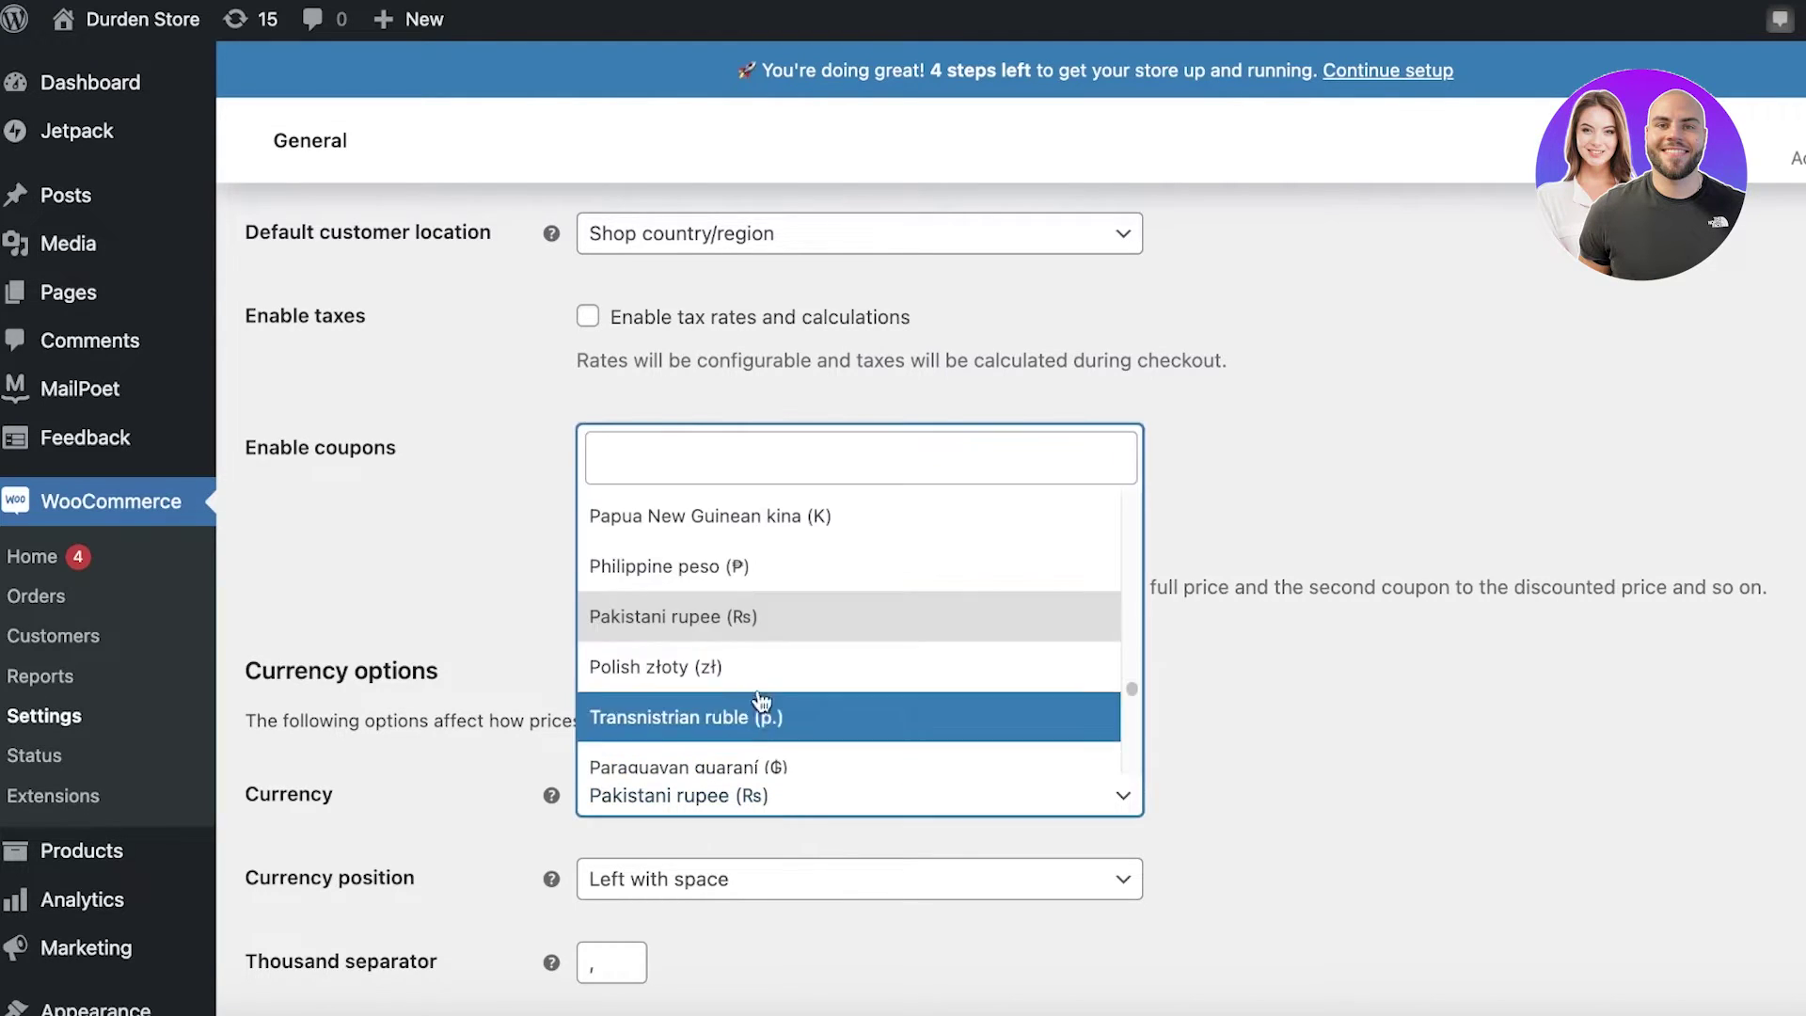
left_click(836, 474)
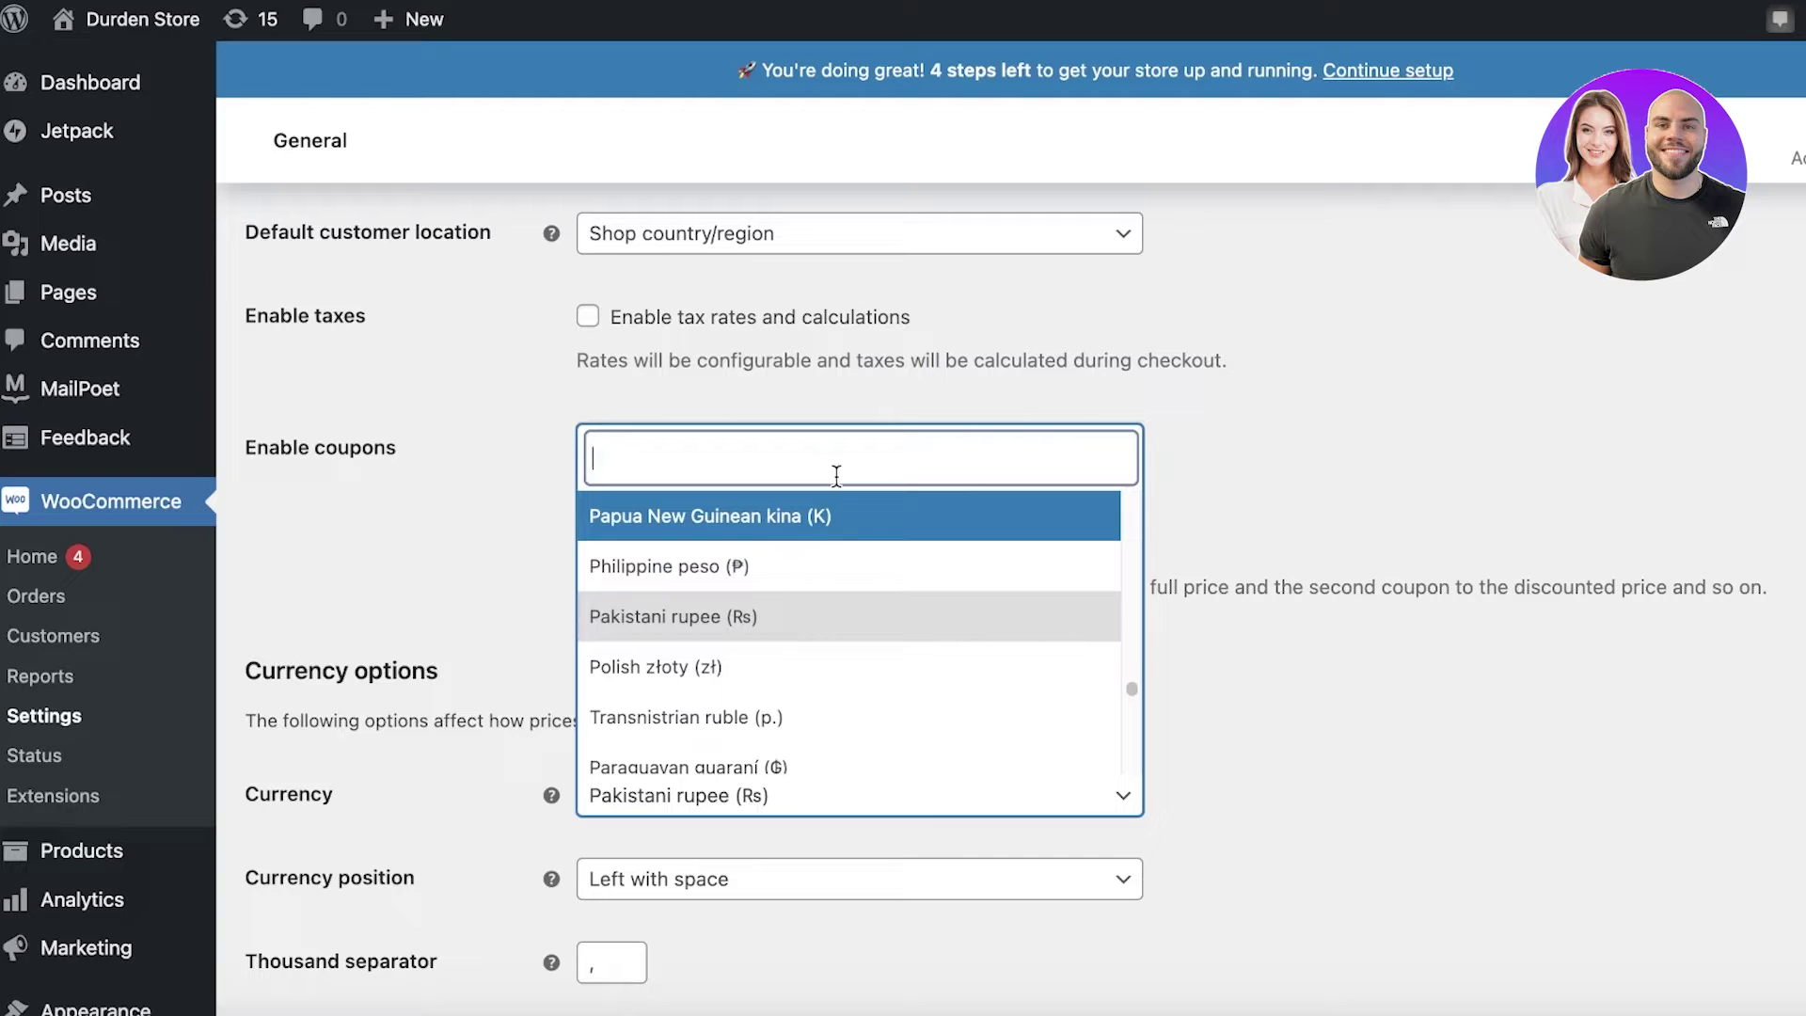
type("cad")
key("BackSpace")
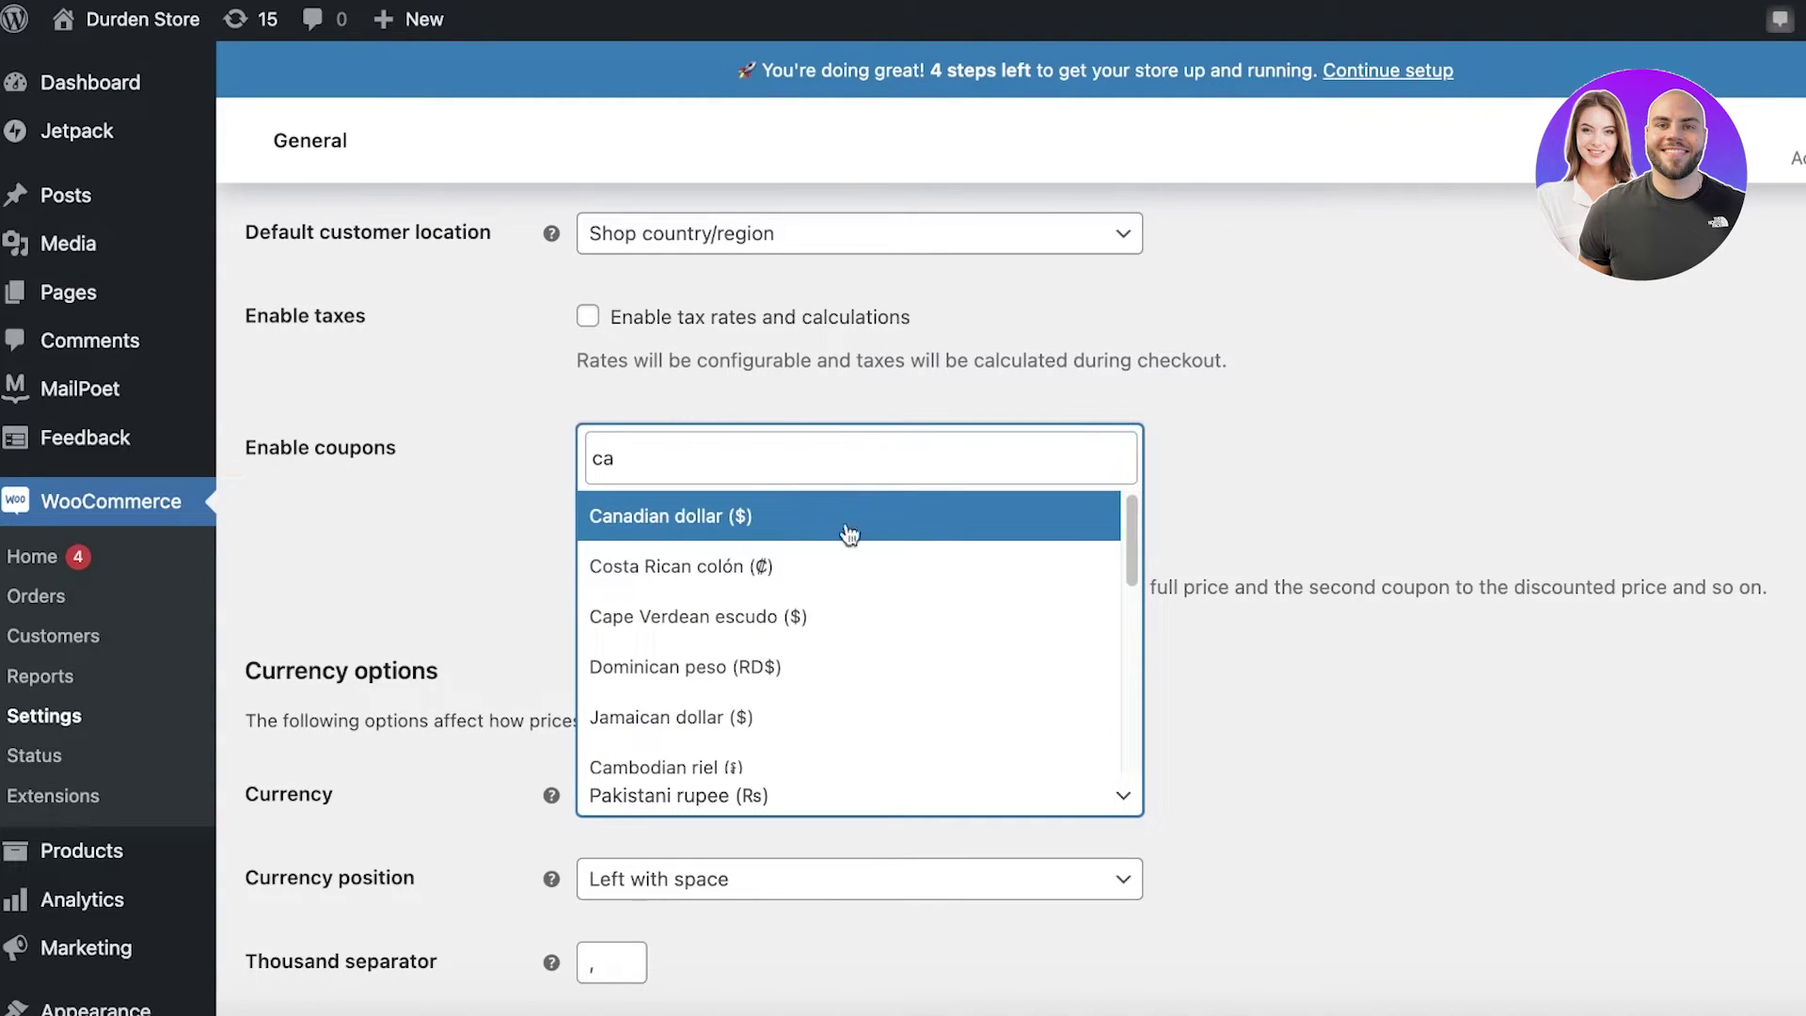
left_click(847, 565)
left_click(834, 545)
left_click(832, 795)
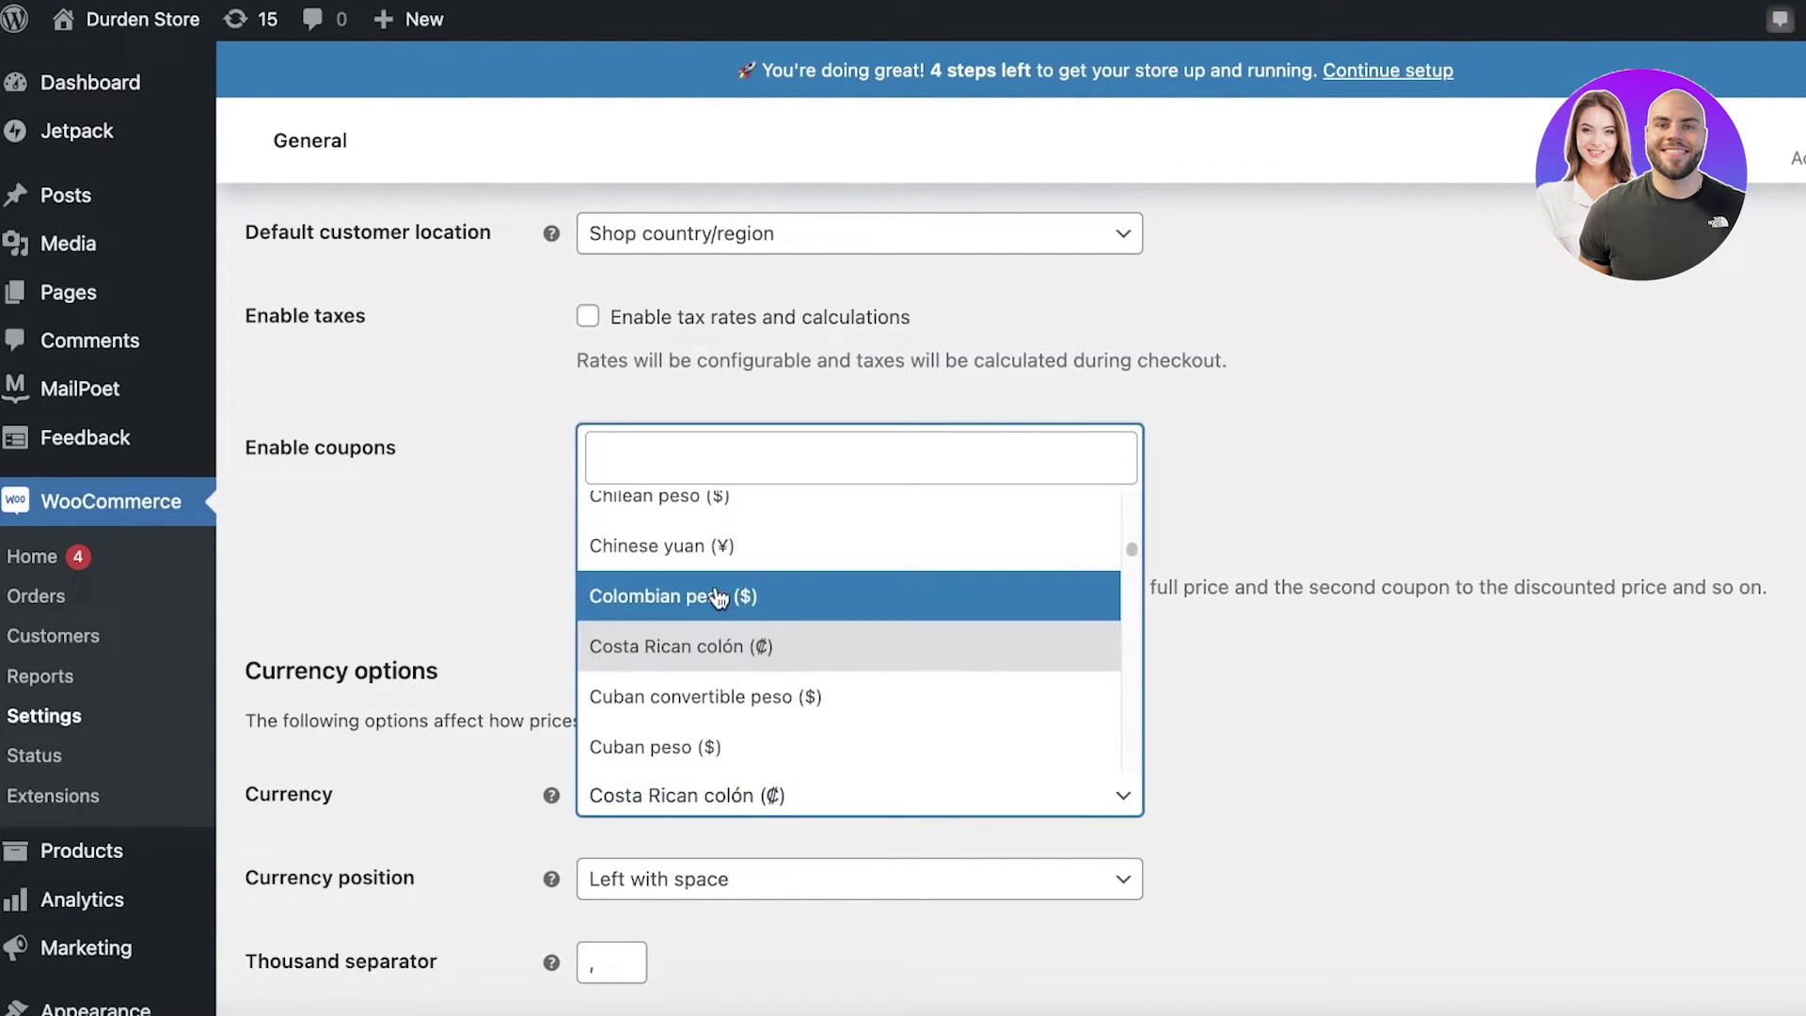
type("ca")
left_click(705, 512)
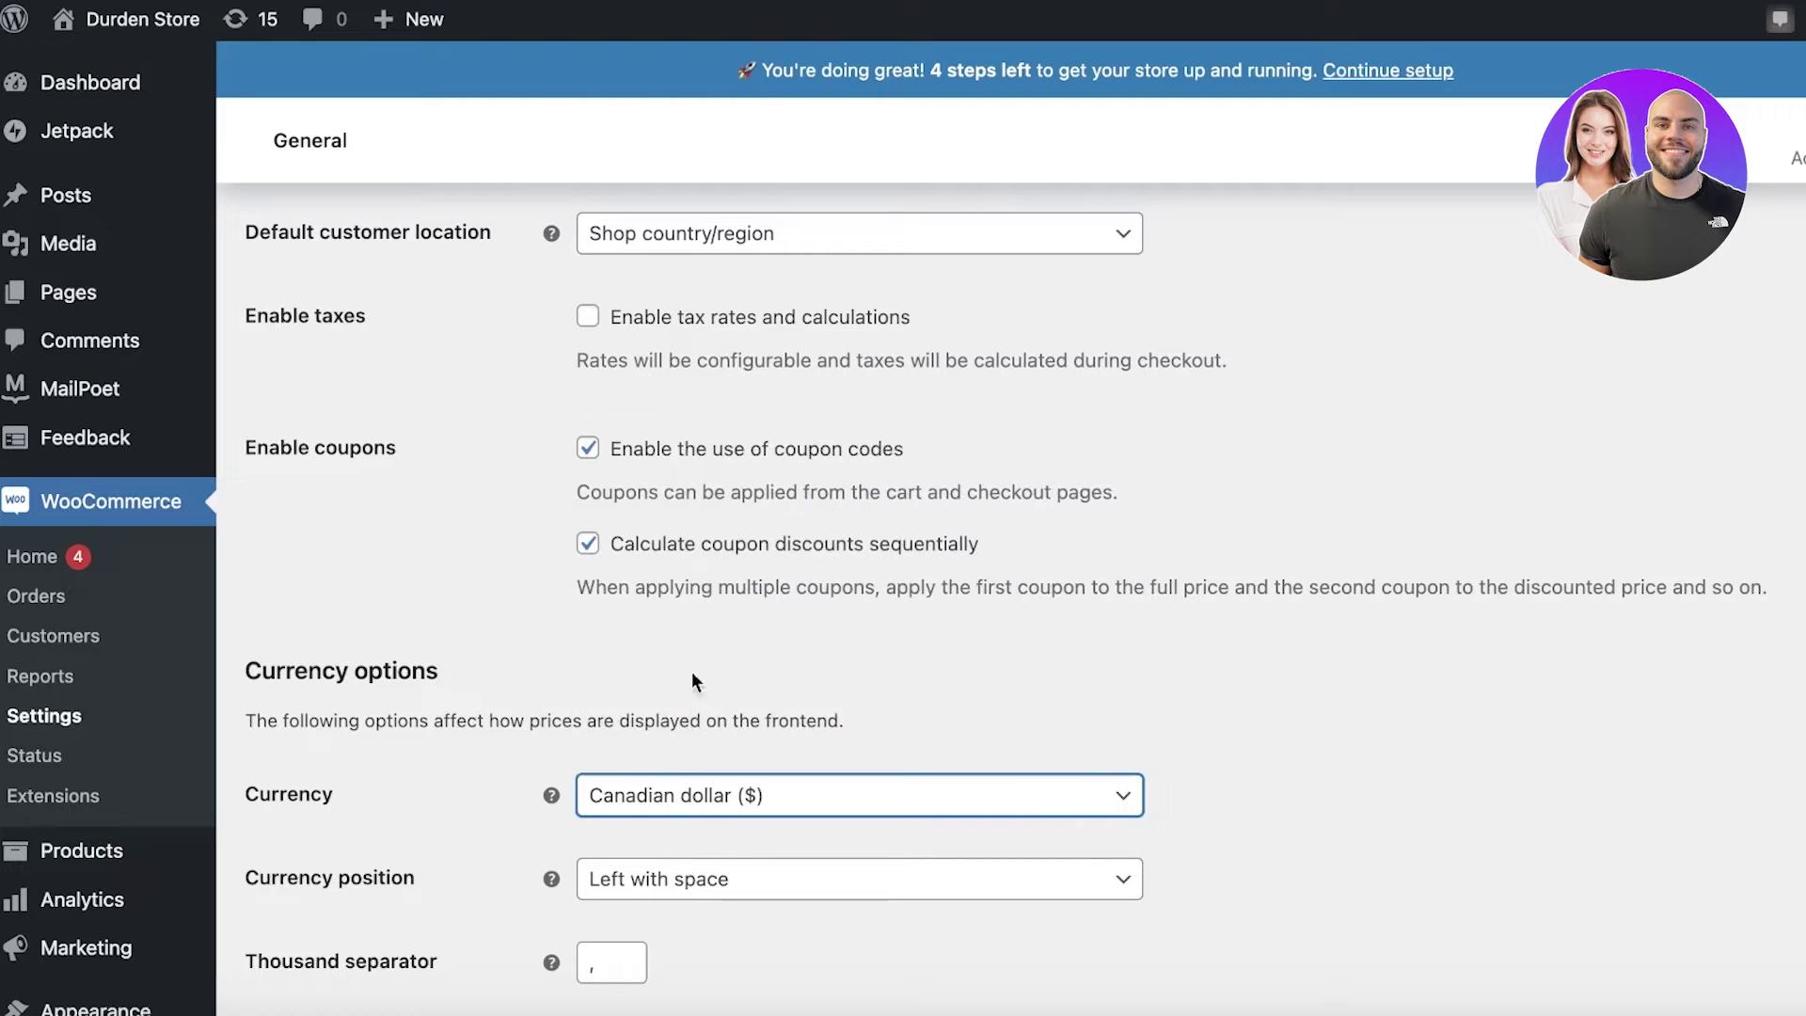
Step: Set the currency position to 'Right with space'
left_click(683, 874)
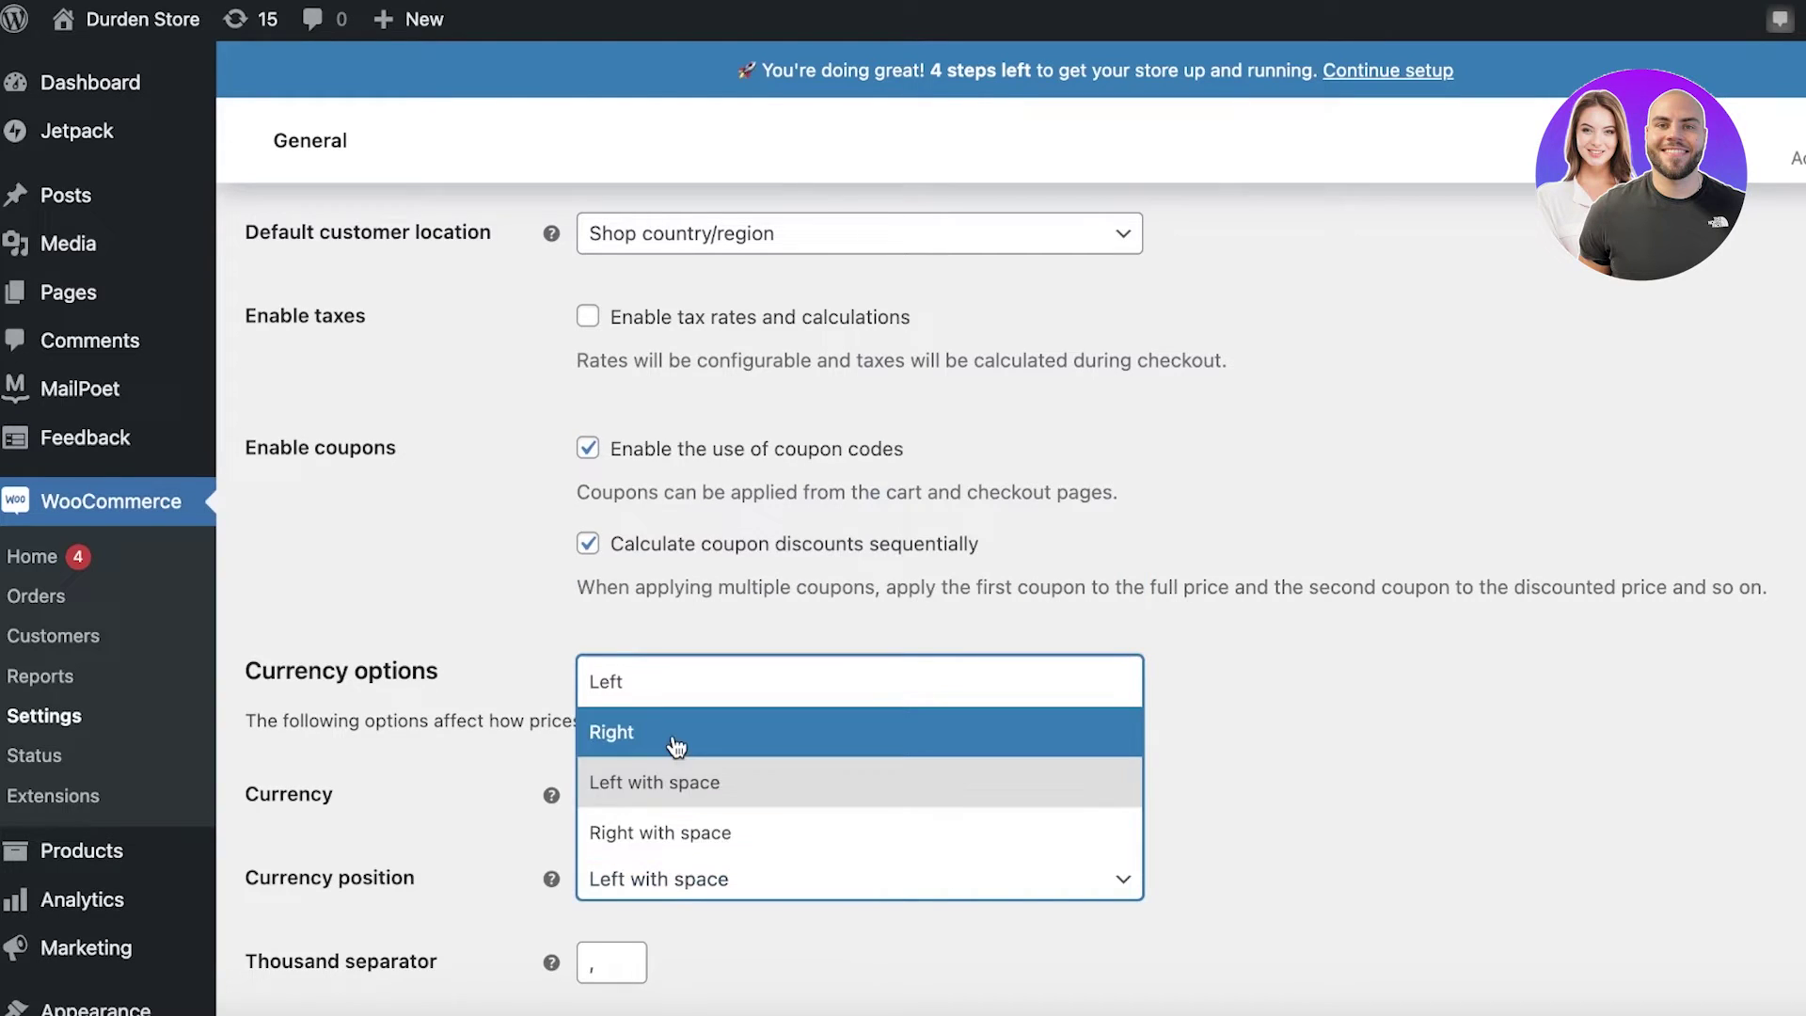
left_click(664, 820)
left_click(633, 875)
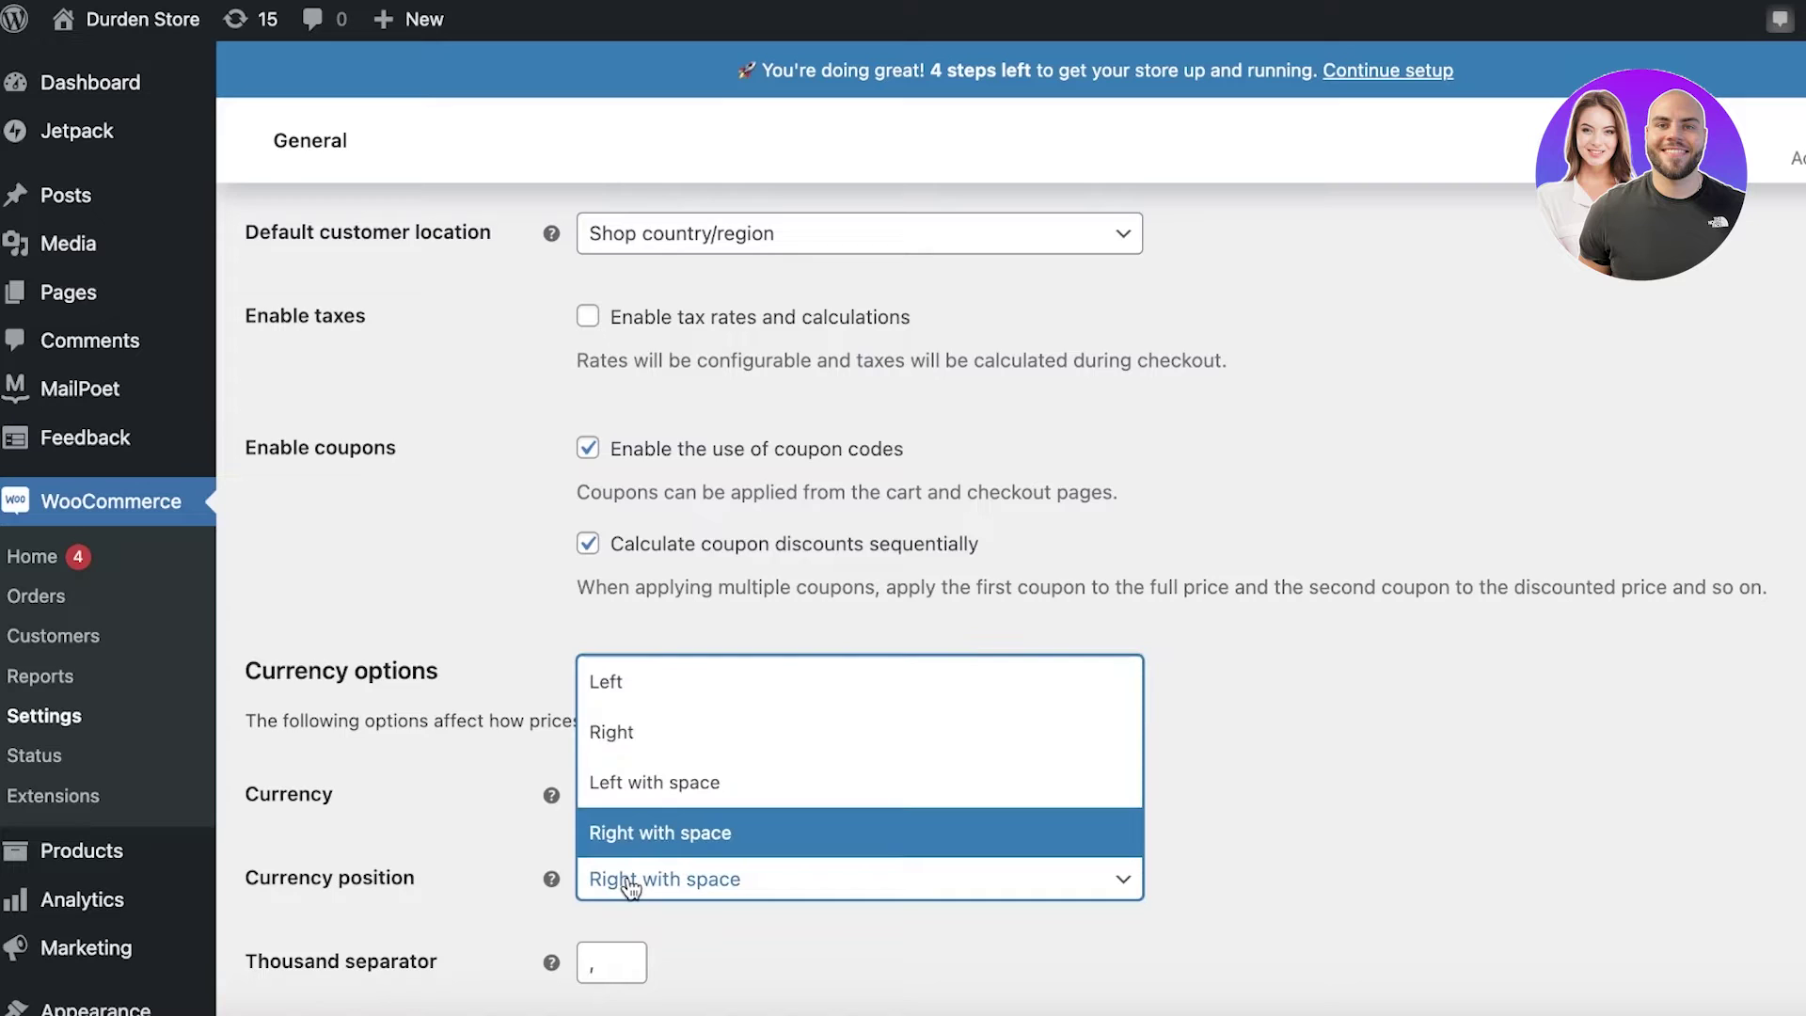
left_click(1505, 715)
scroll(1505, 715, "down", 4)
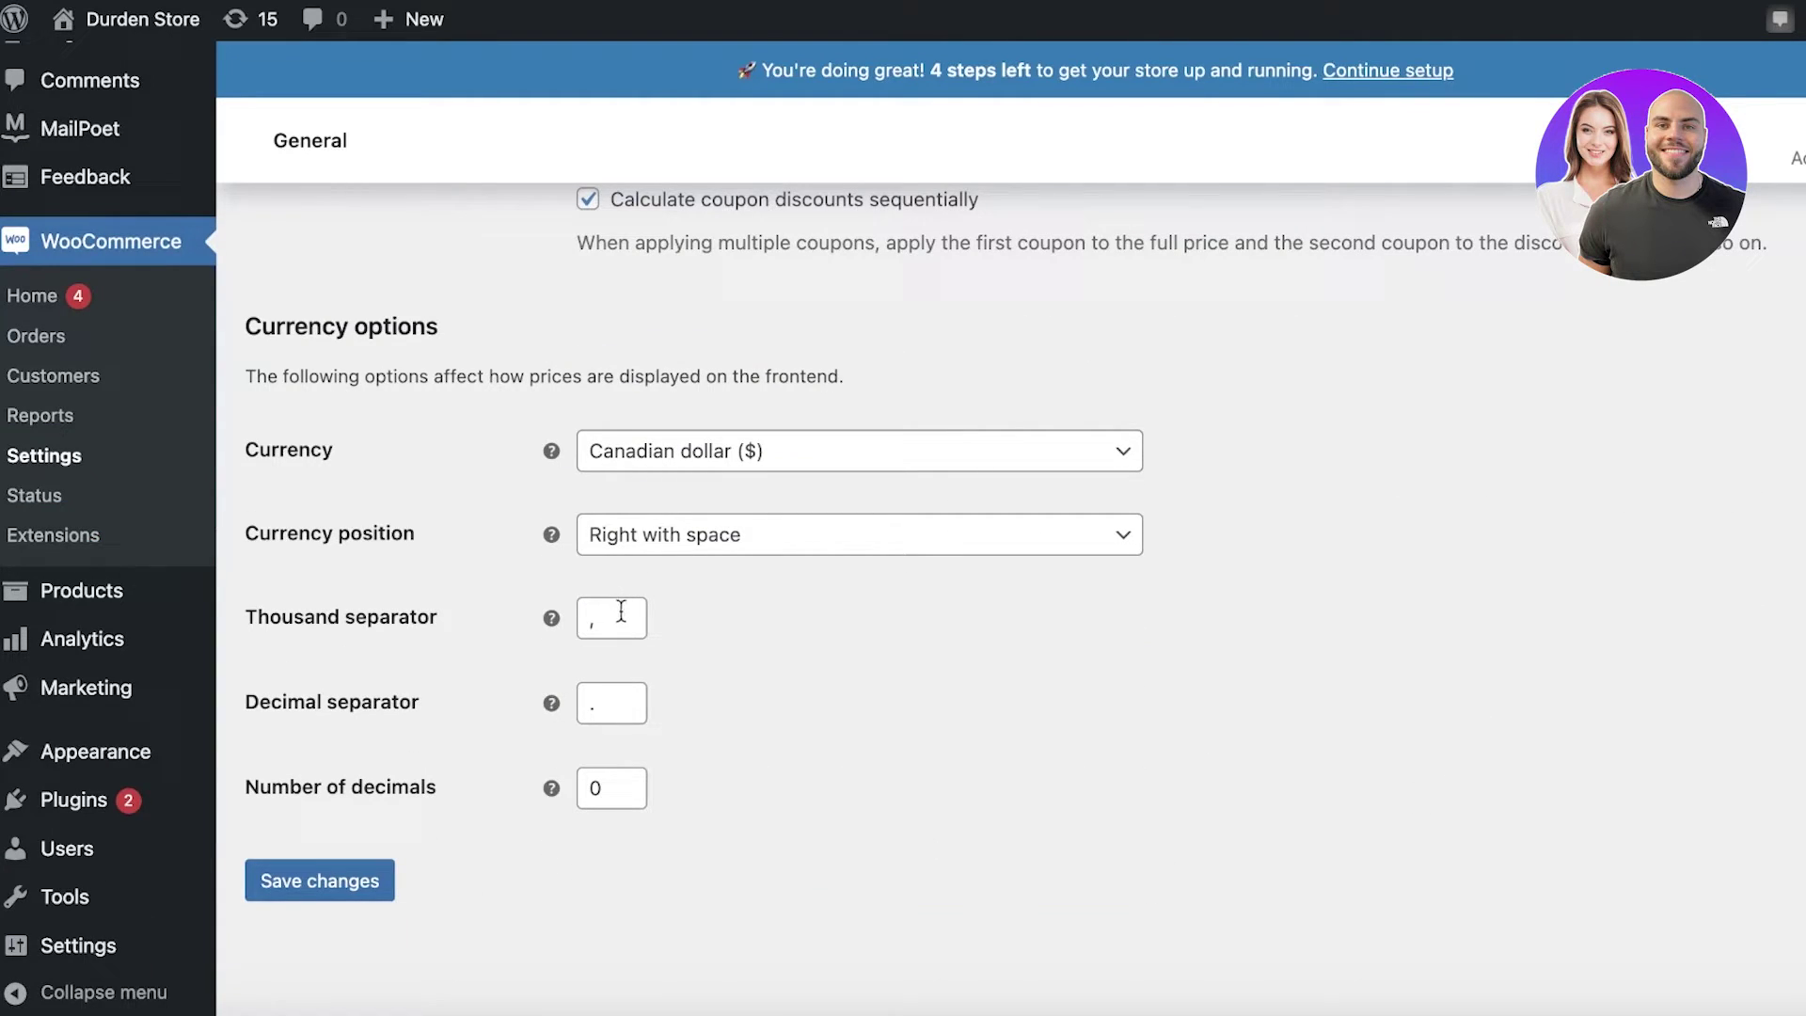
scroll(658, 612, "up", 3)
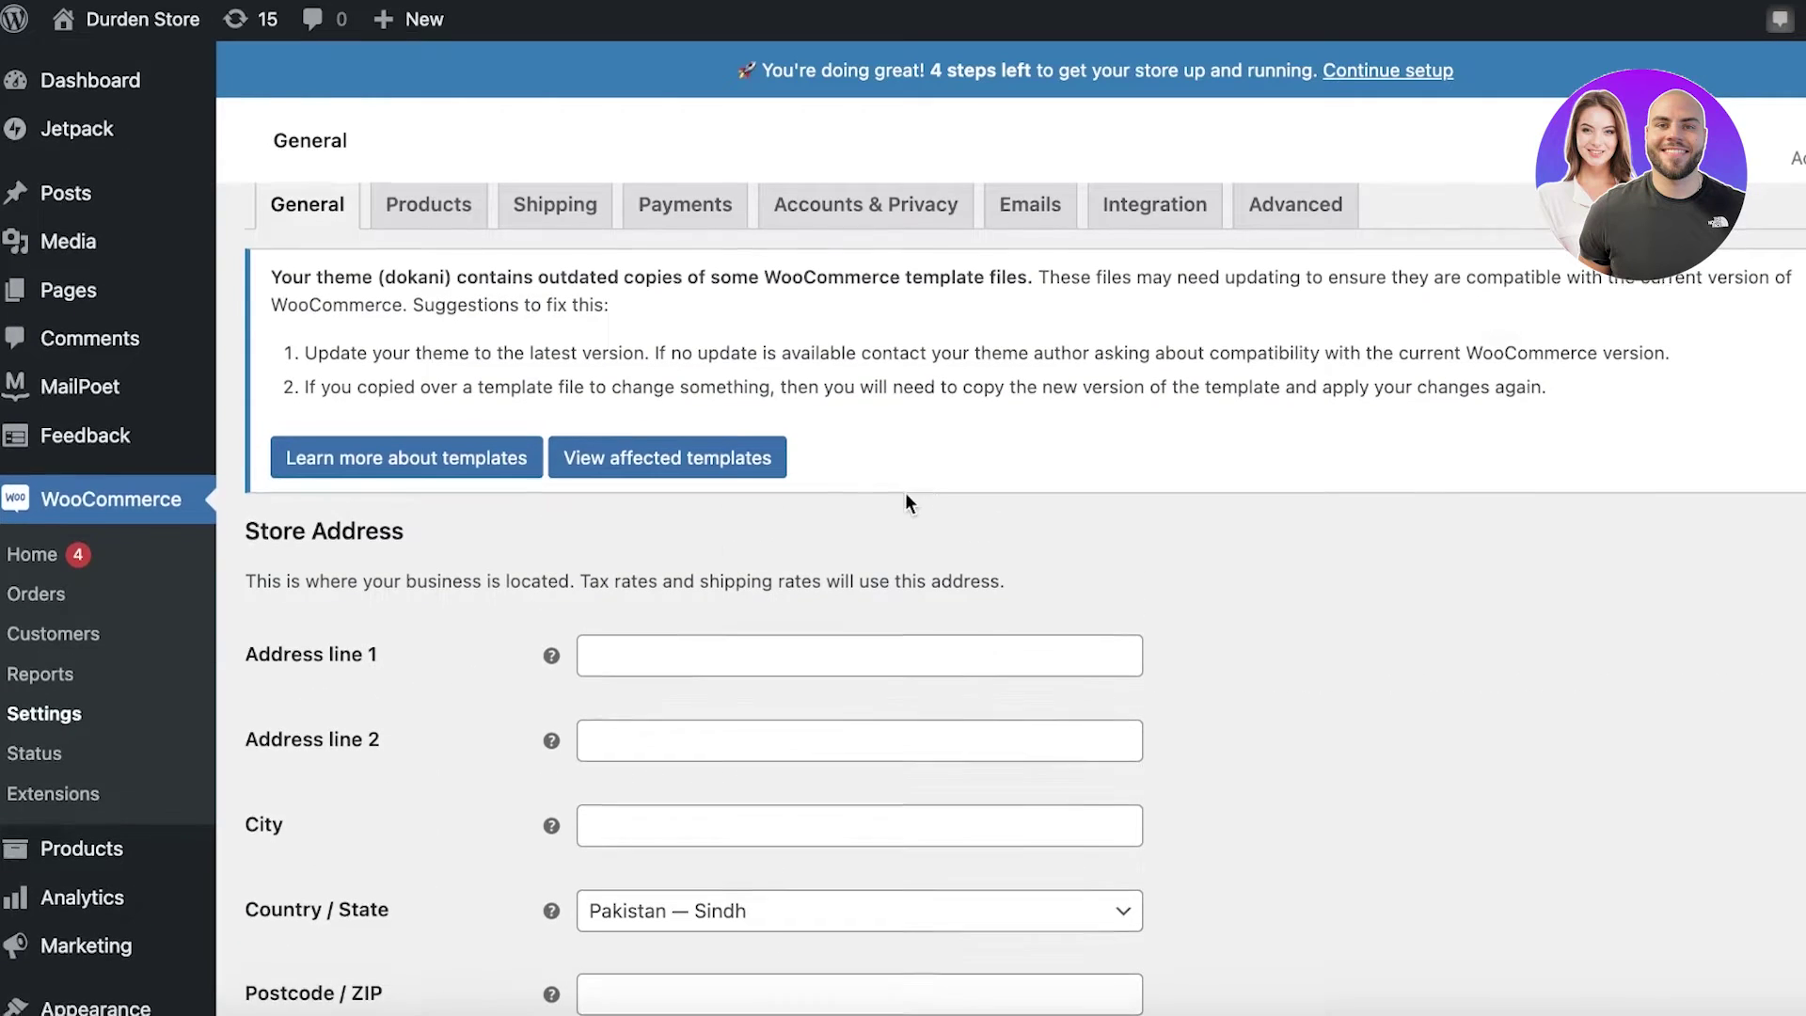
Step: Start switching to the Products tab but stay on the page to keep unsaved changes
left_click(442, 196)
left_click(899, 364)
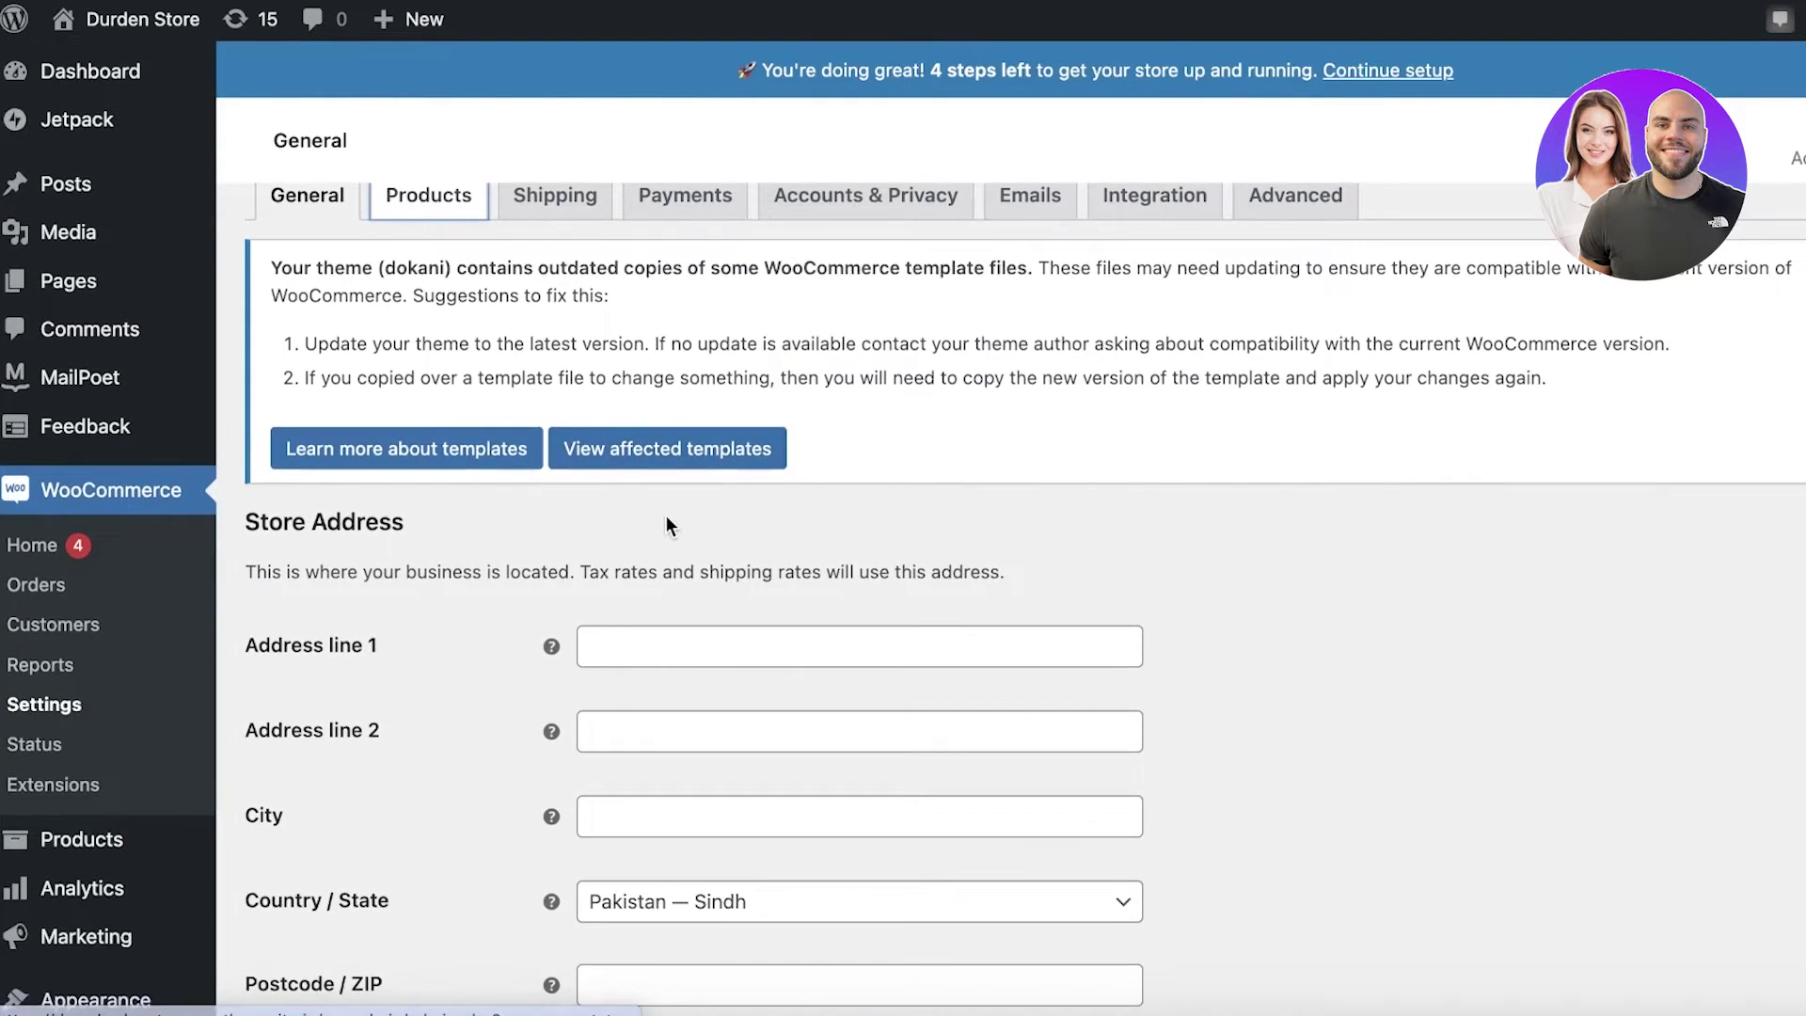
scroll(666, 516, "down", 10)
Step: Save the general settings, review the Products settings tab, then go to Plugins
left_click(315, 880)
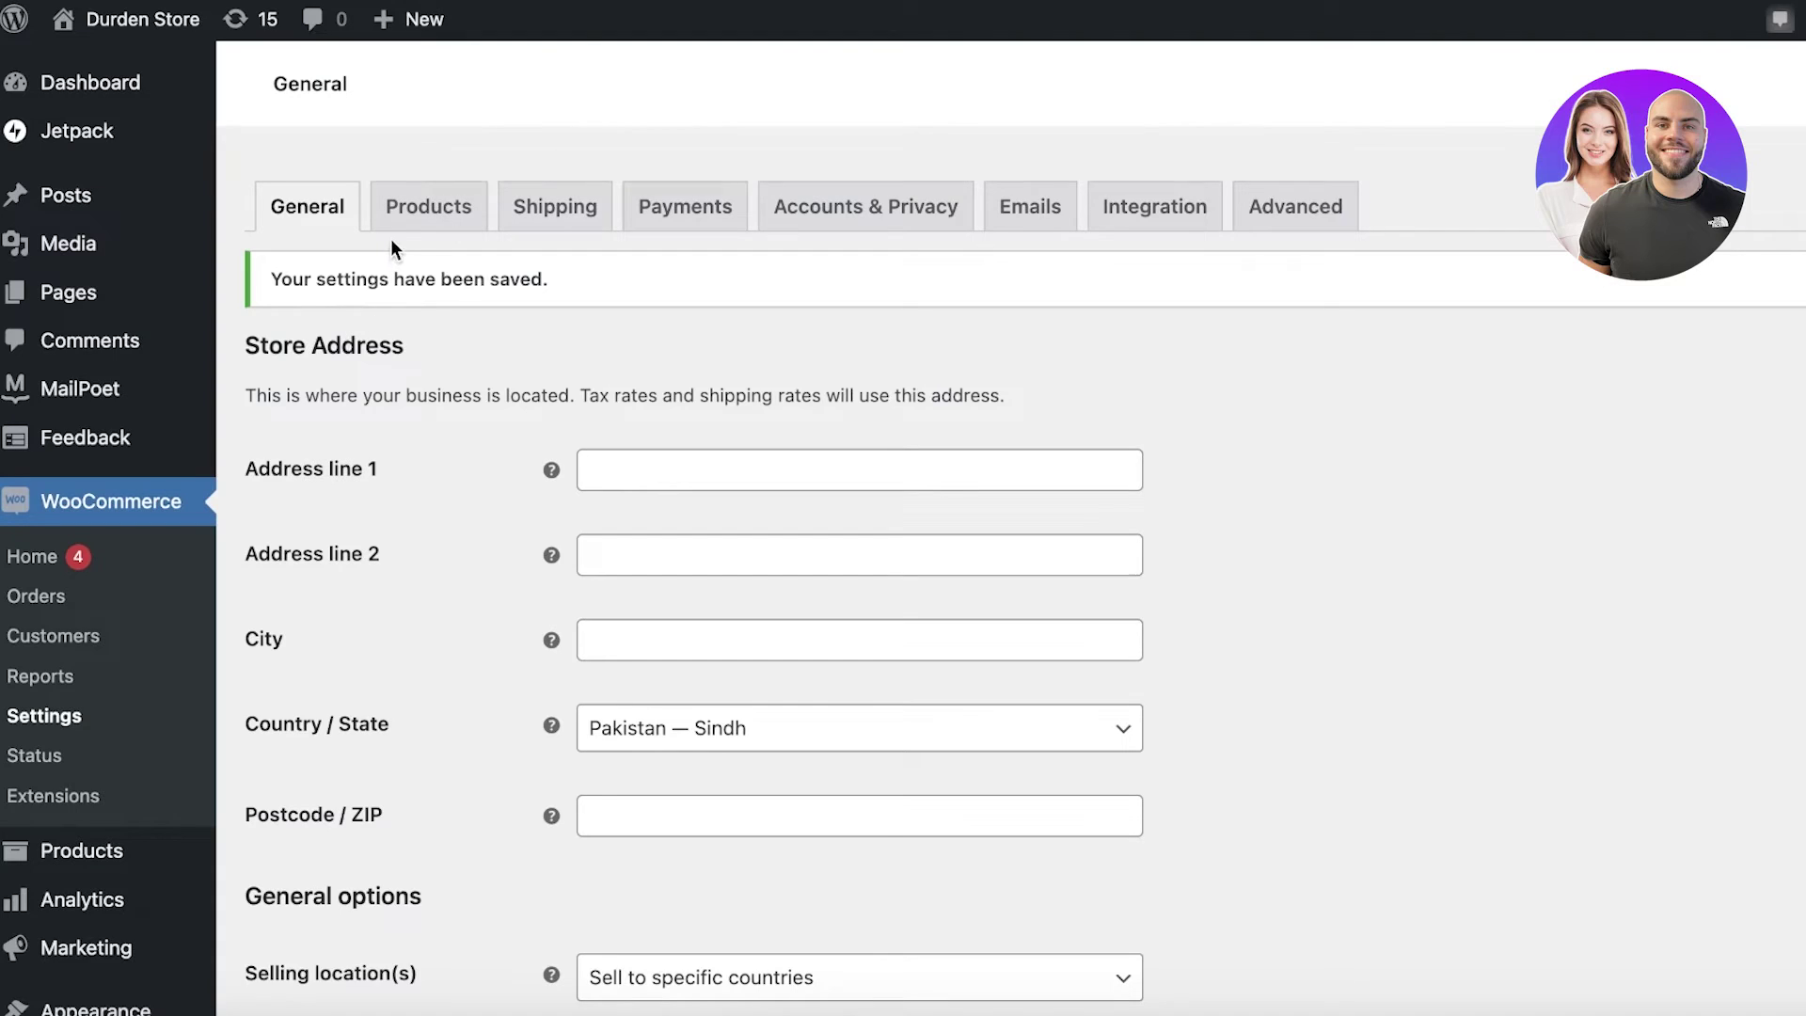
left_click(404, 229)
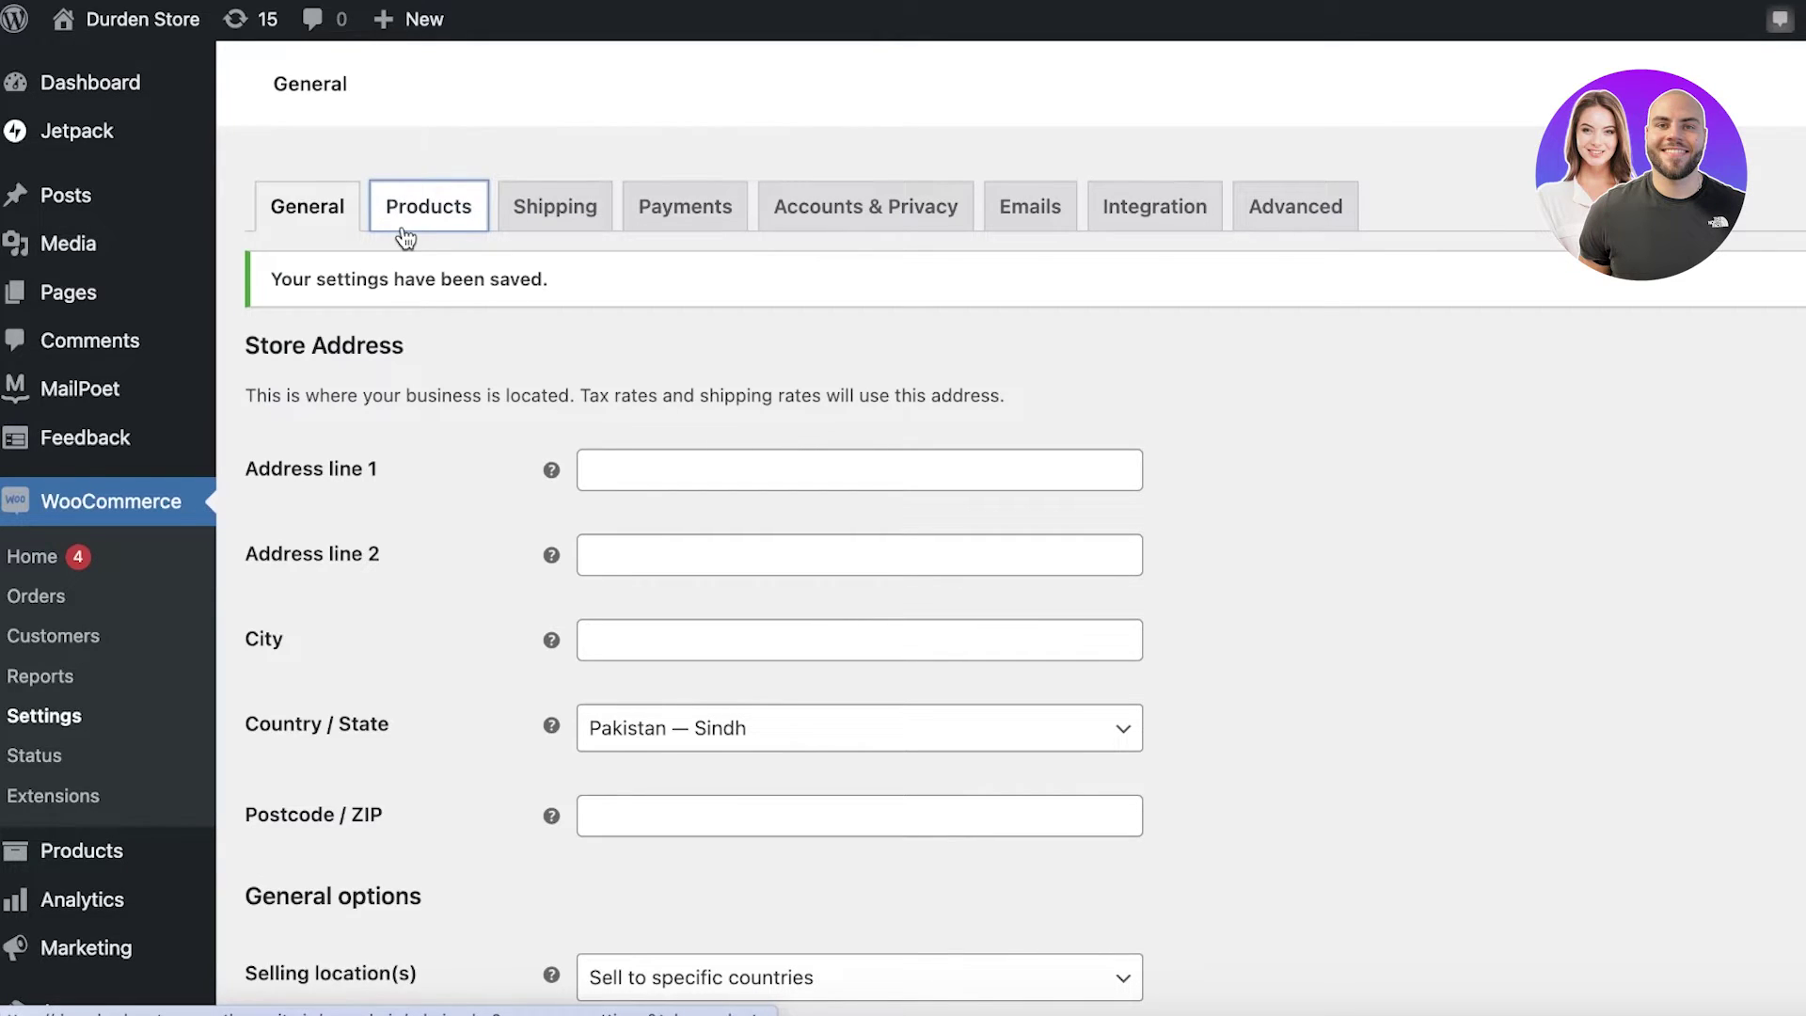
left_click(432, 229)
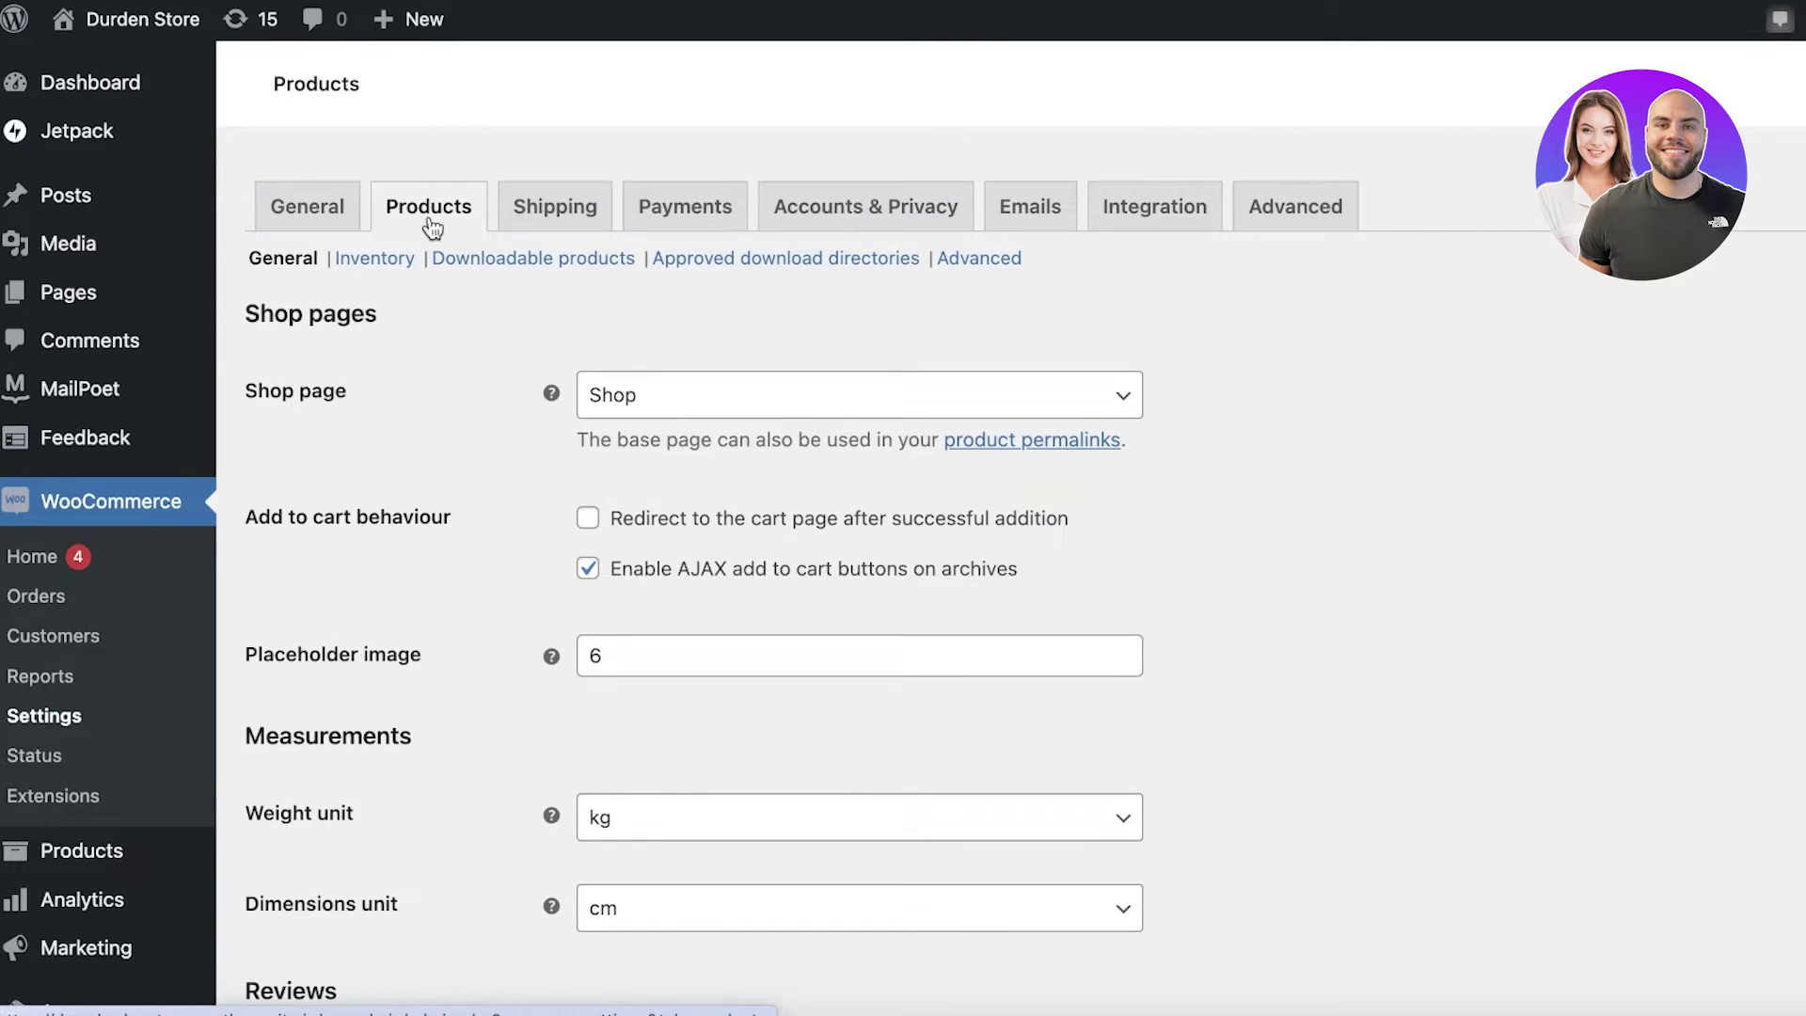
scroll(432, 226, "down", 6)
scroll(189, 442, "up", 3)
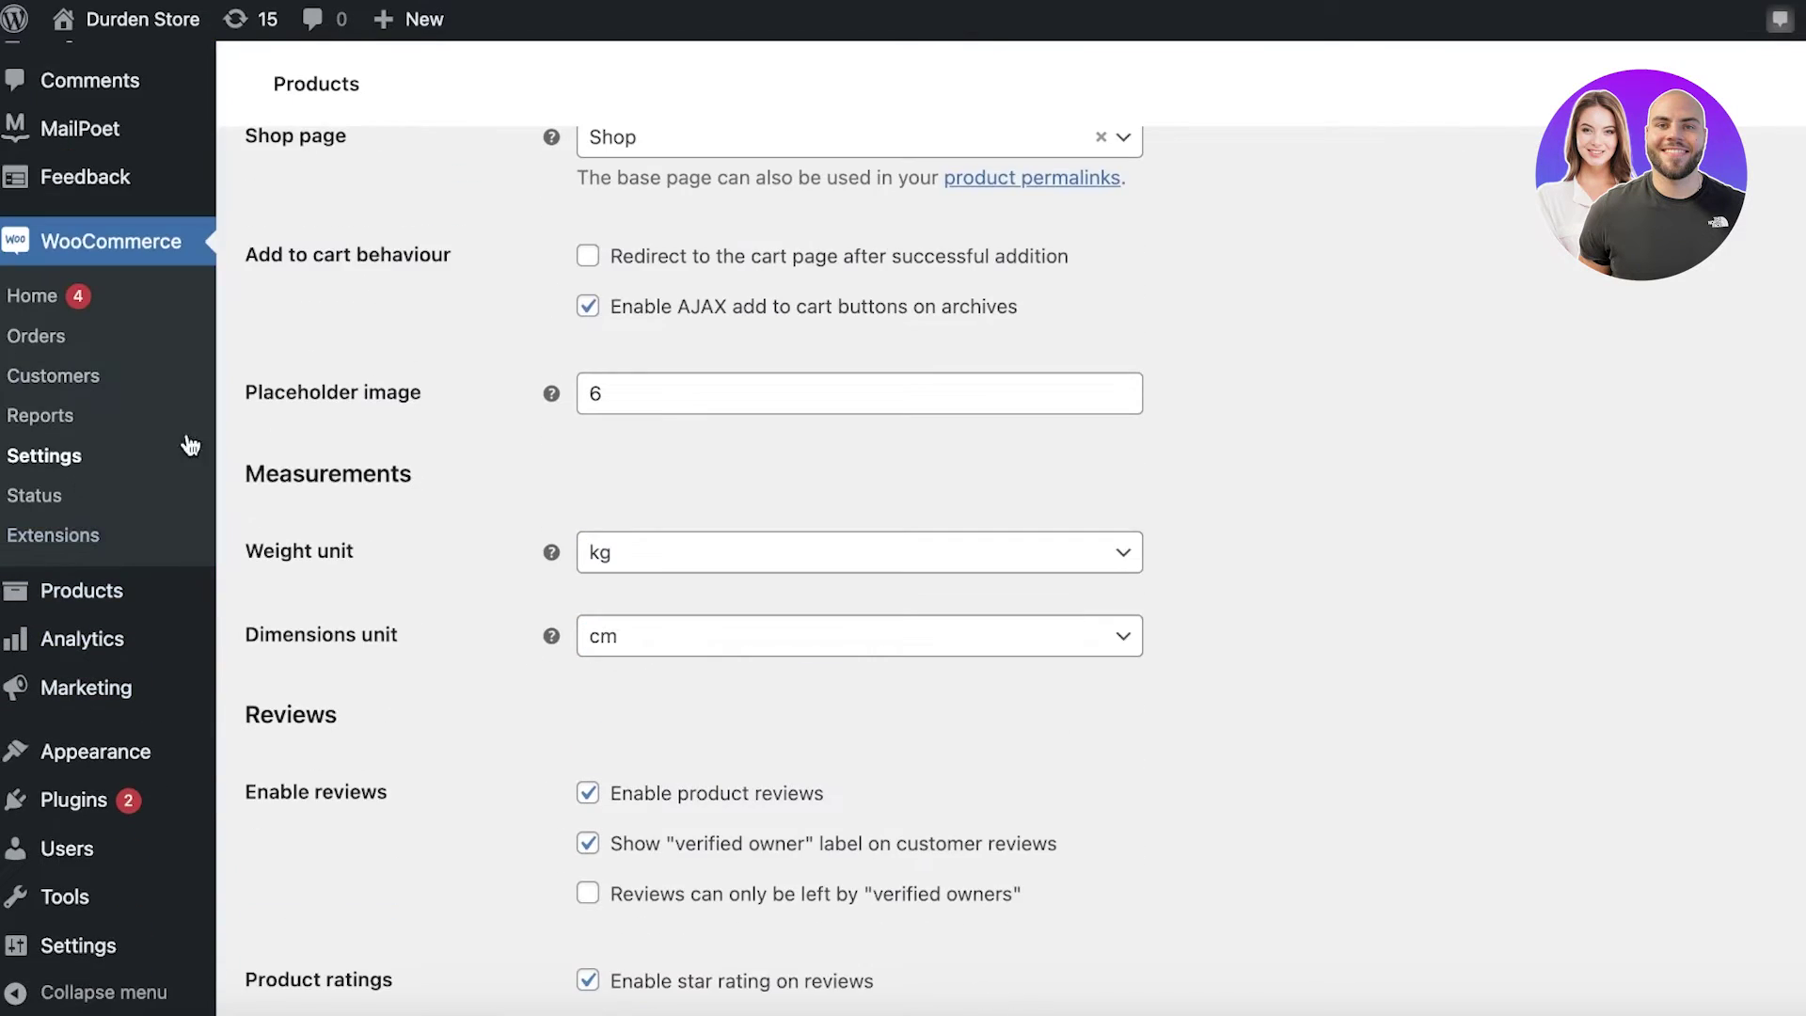
left_click(56, 800)
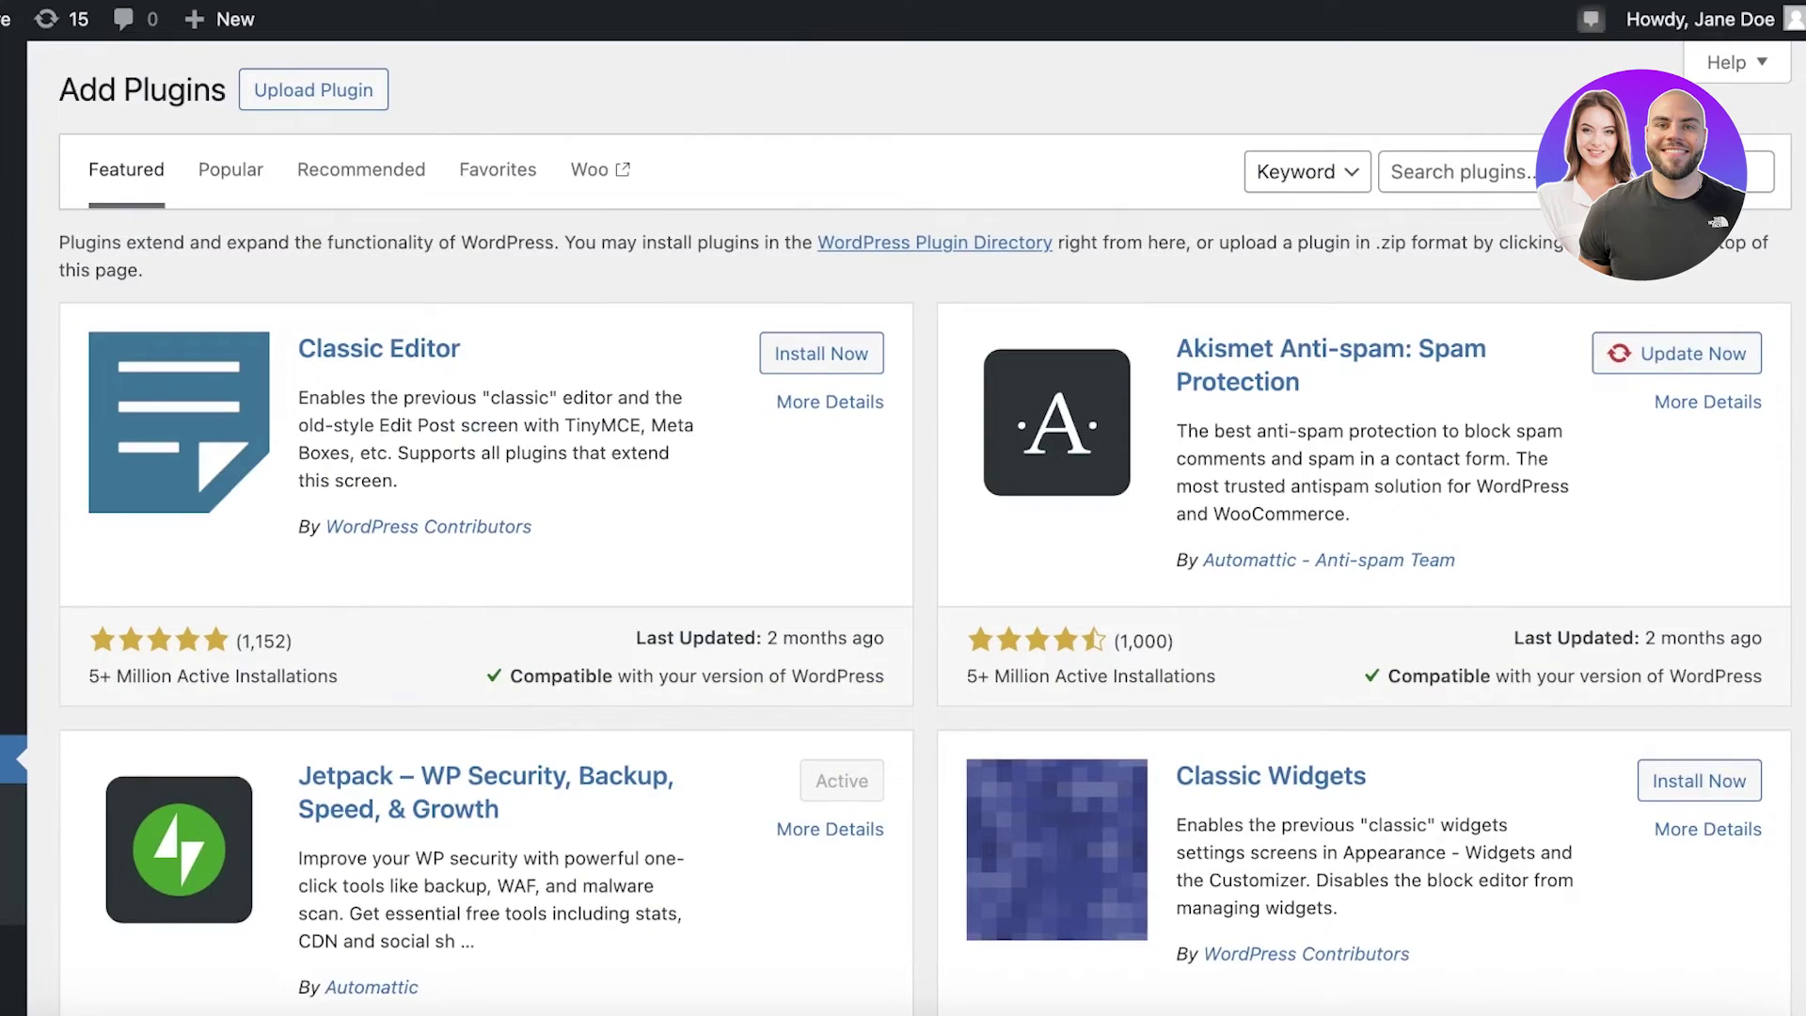
Step: Search the plugin directory for Dokan, then install and activate it
left_click(1453, 171)
type("doki")
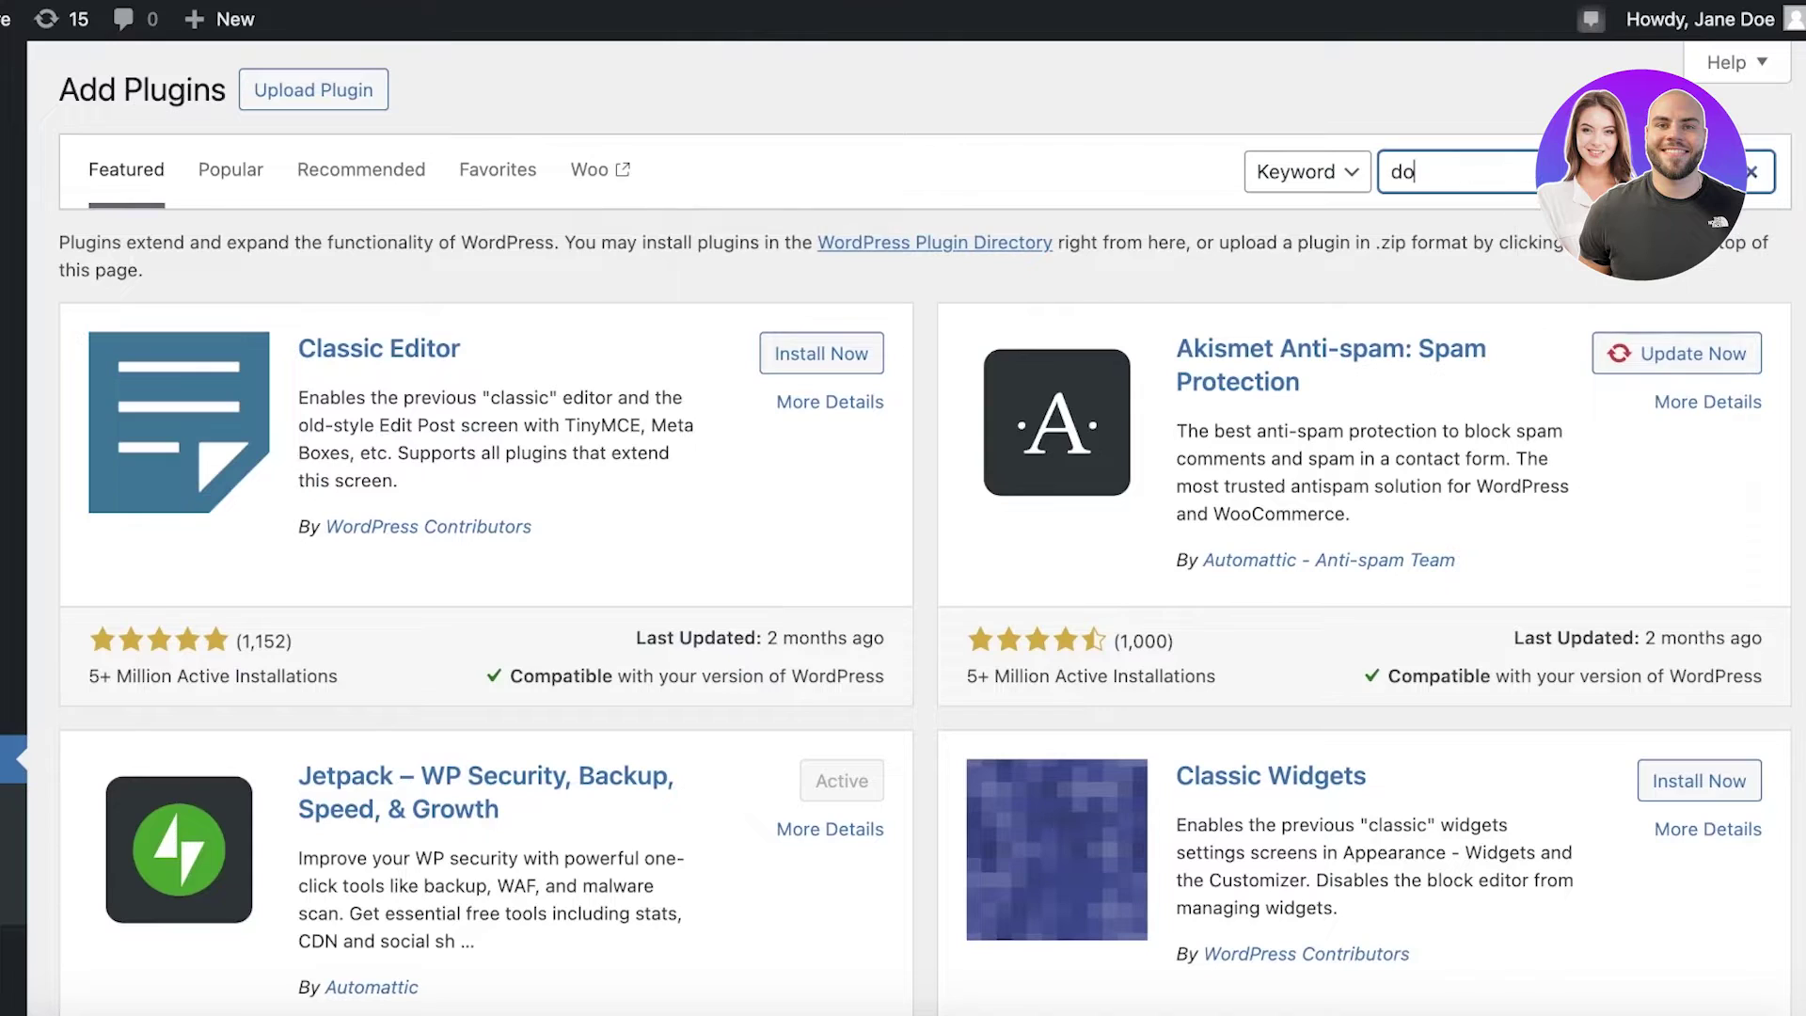
type("ani")
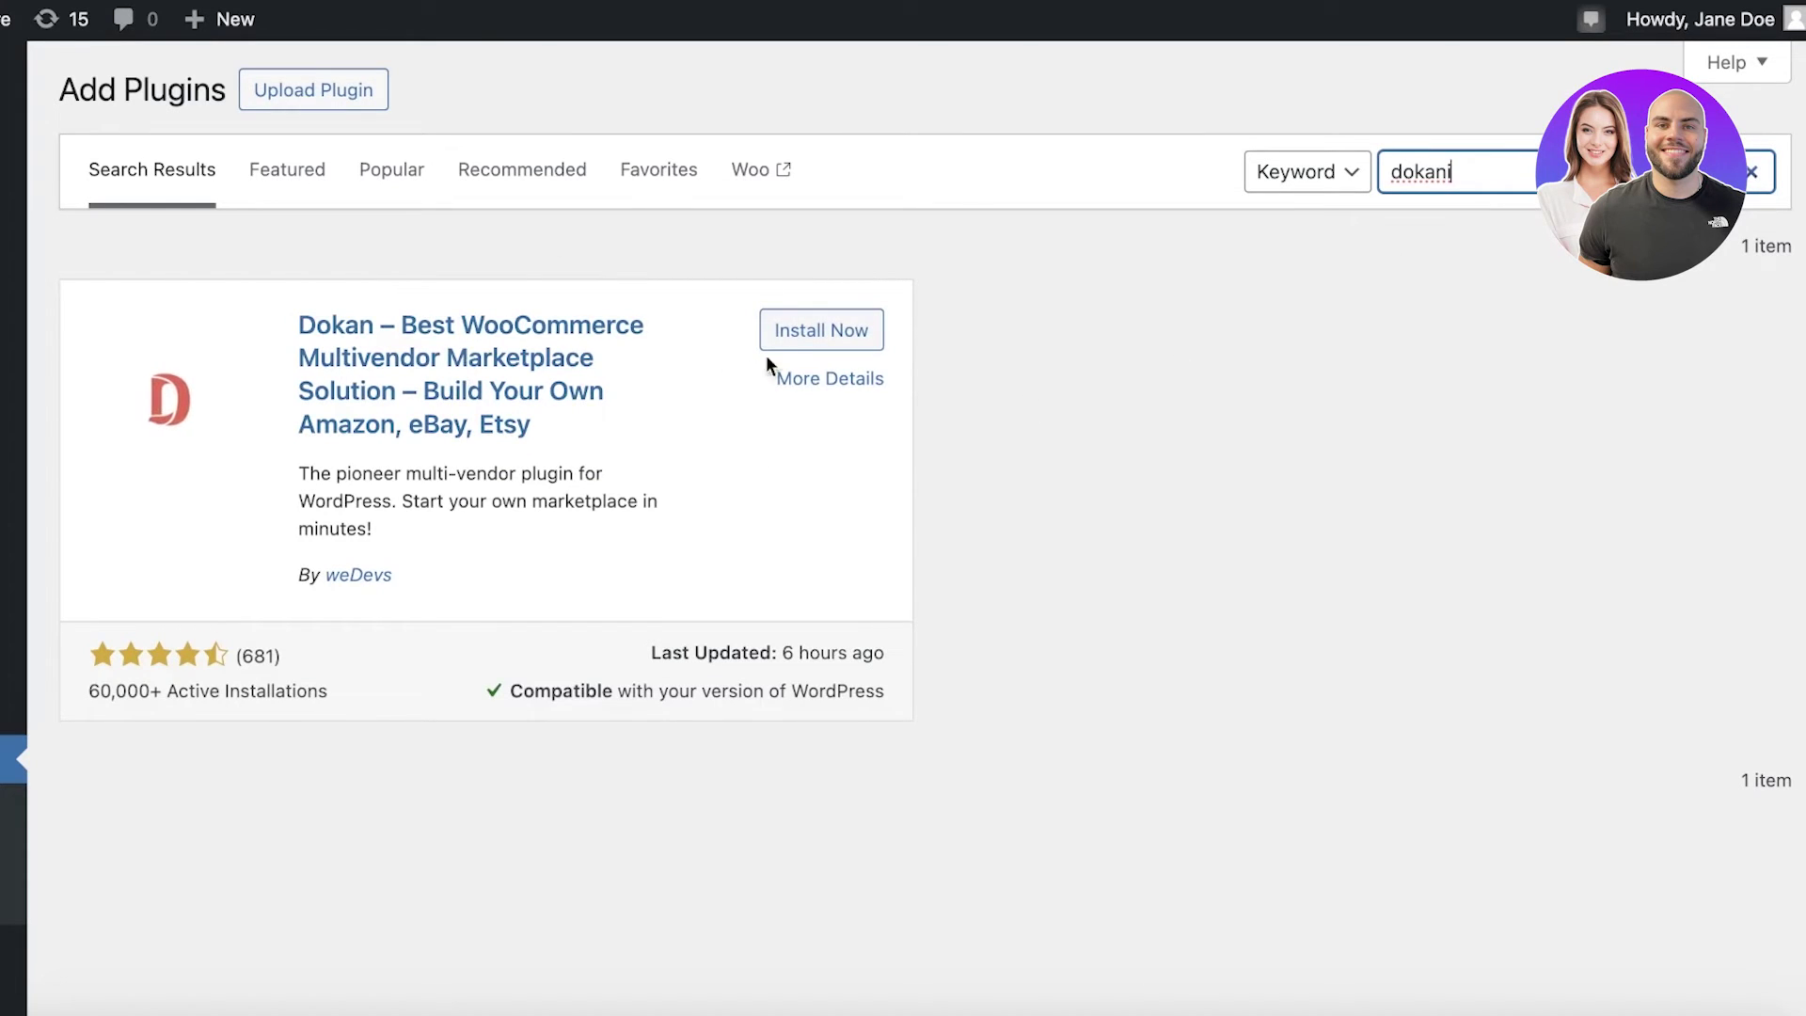
left_click(795, 346)
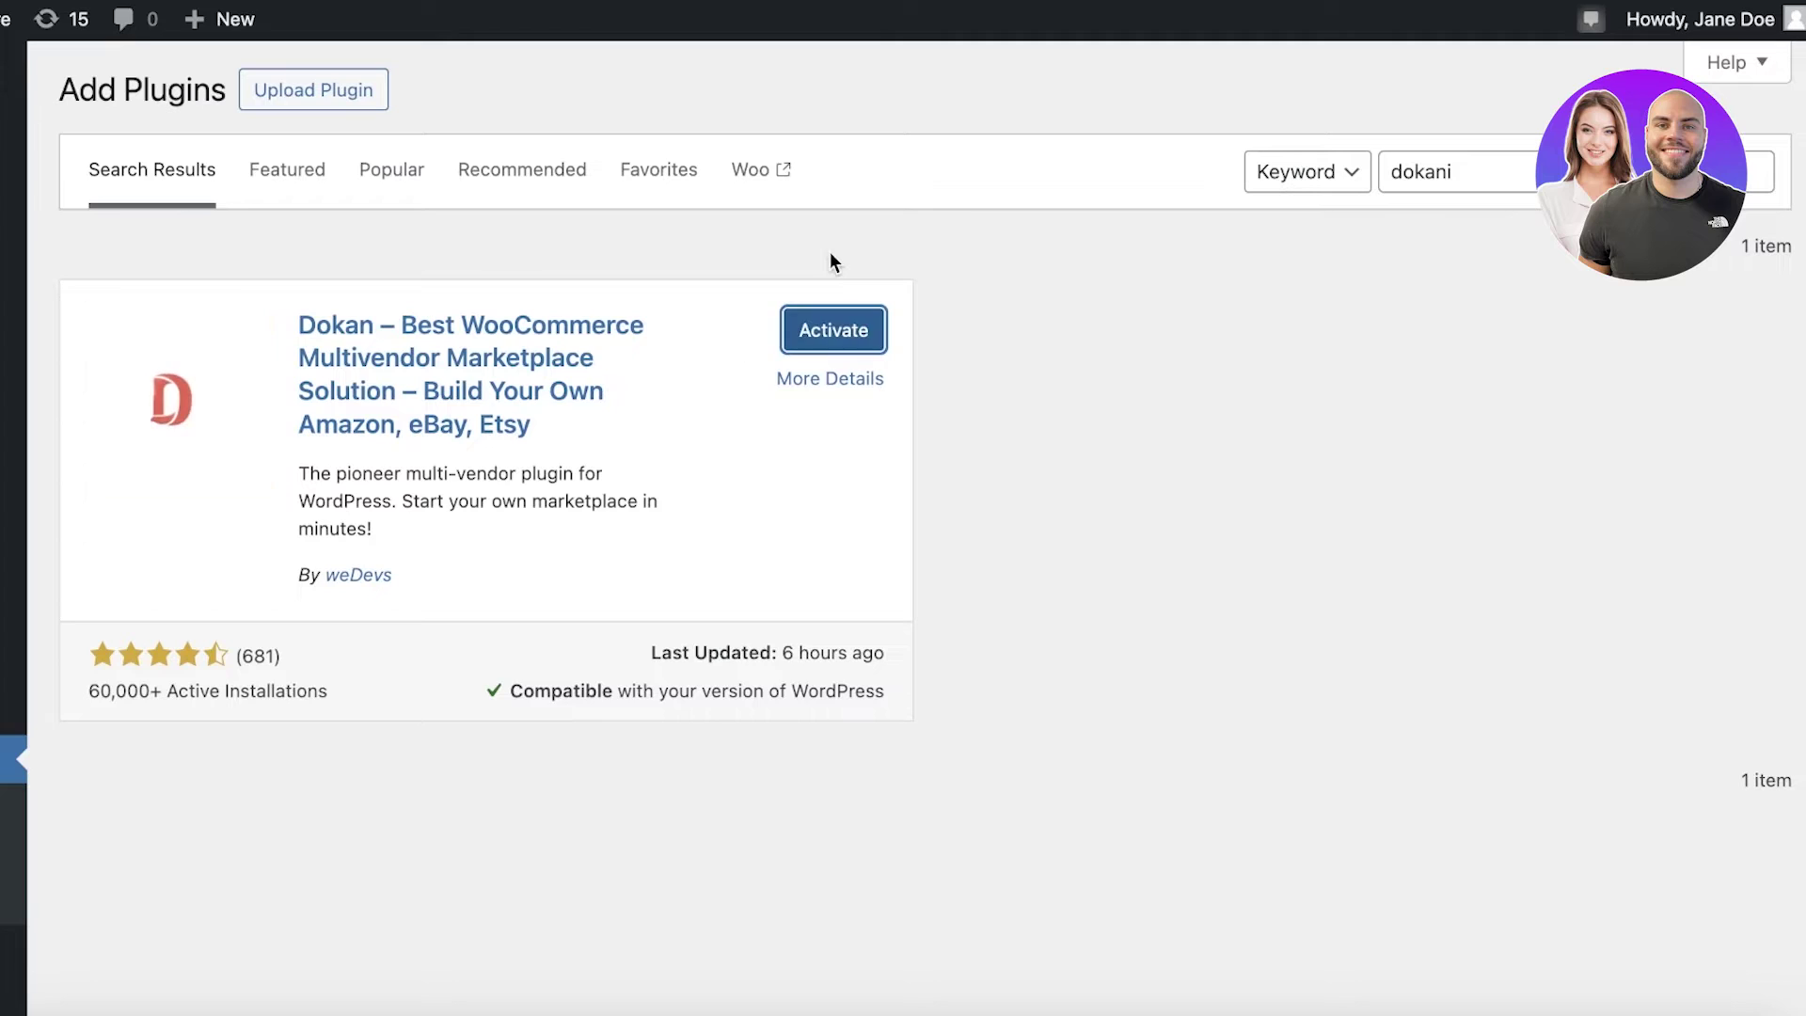
left_click(867, 331)
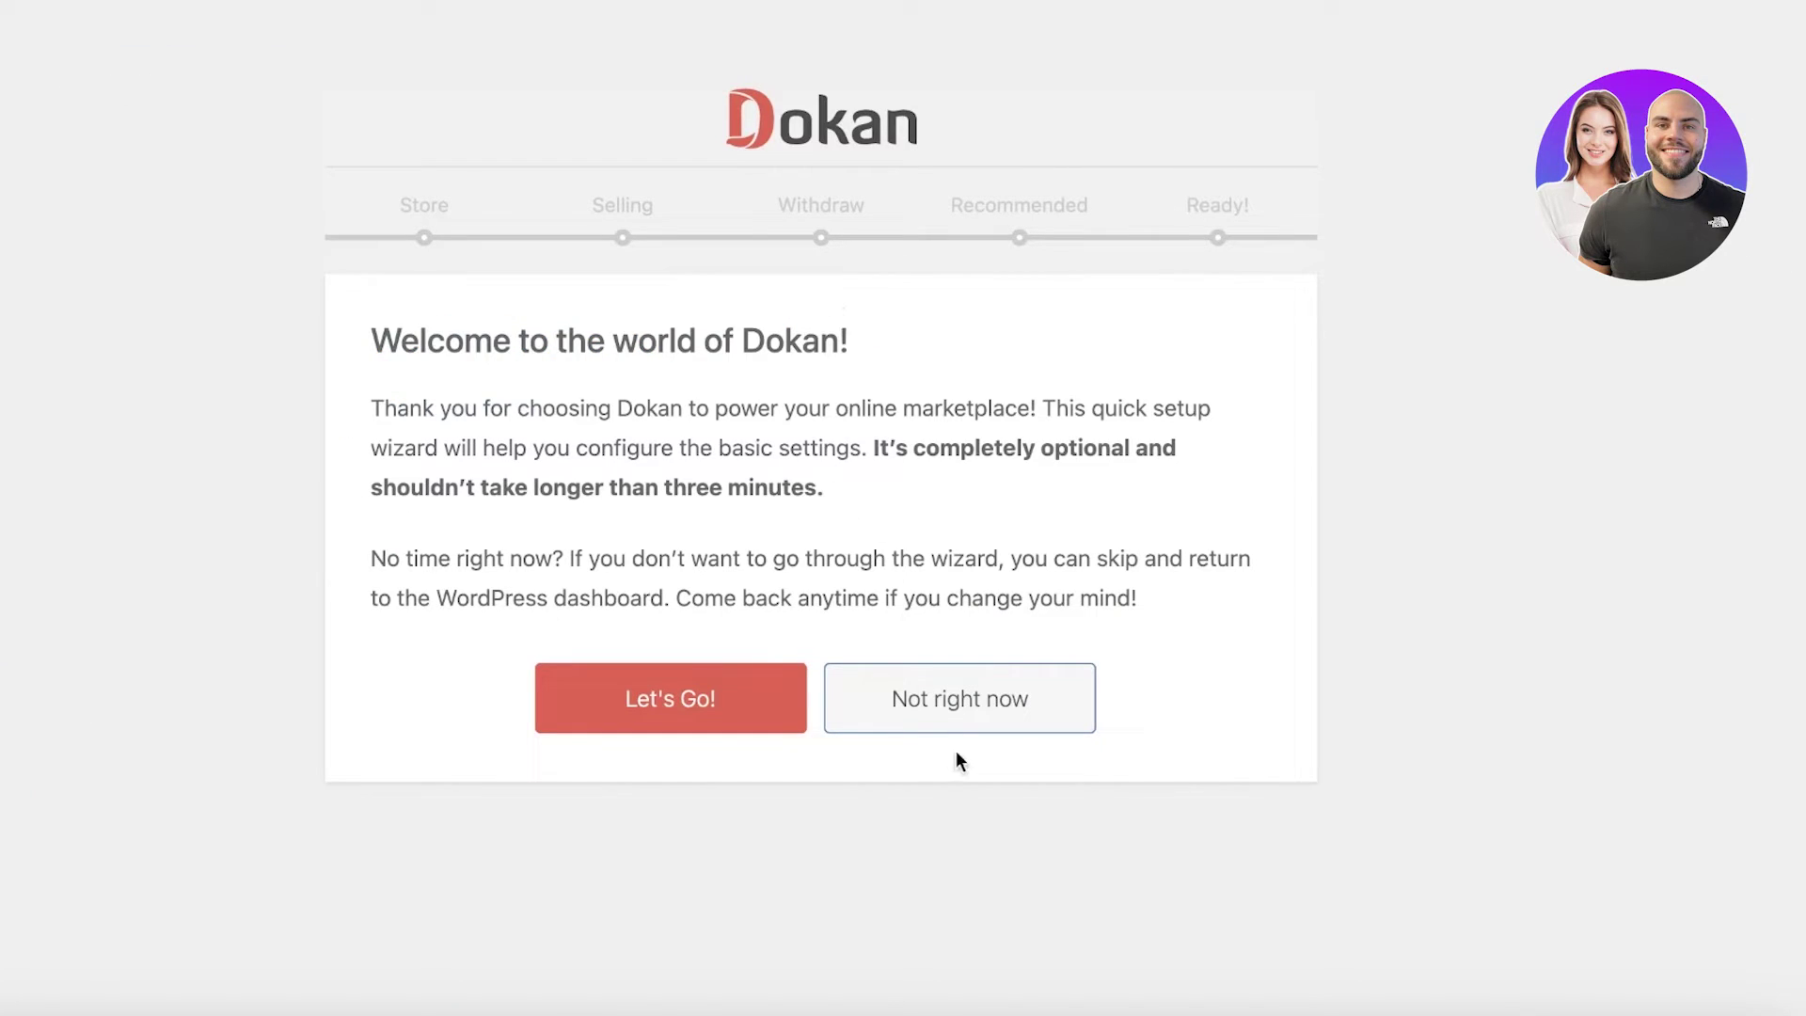
Step: Start the Dokan wizard and let new vendors sell immediately with a 10% percentage admin commission
left_click(738, 716)
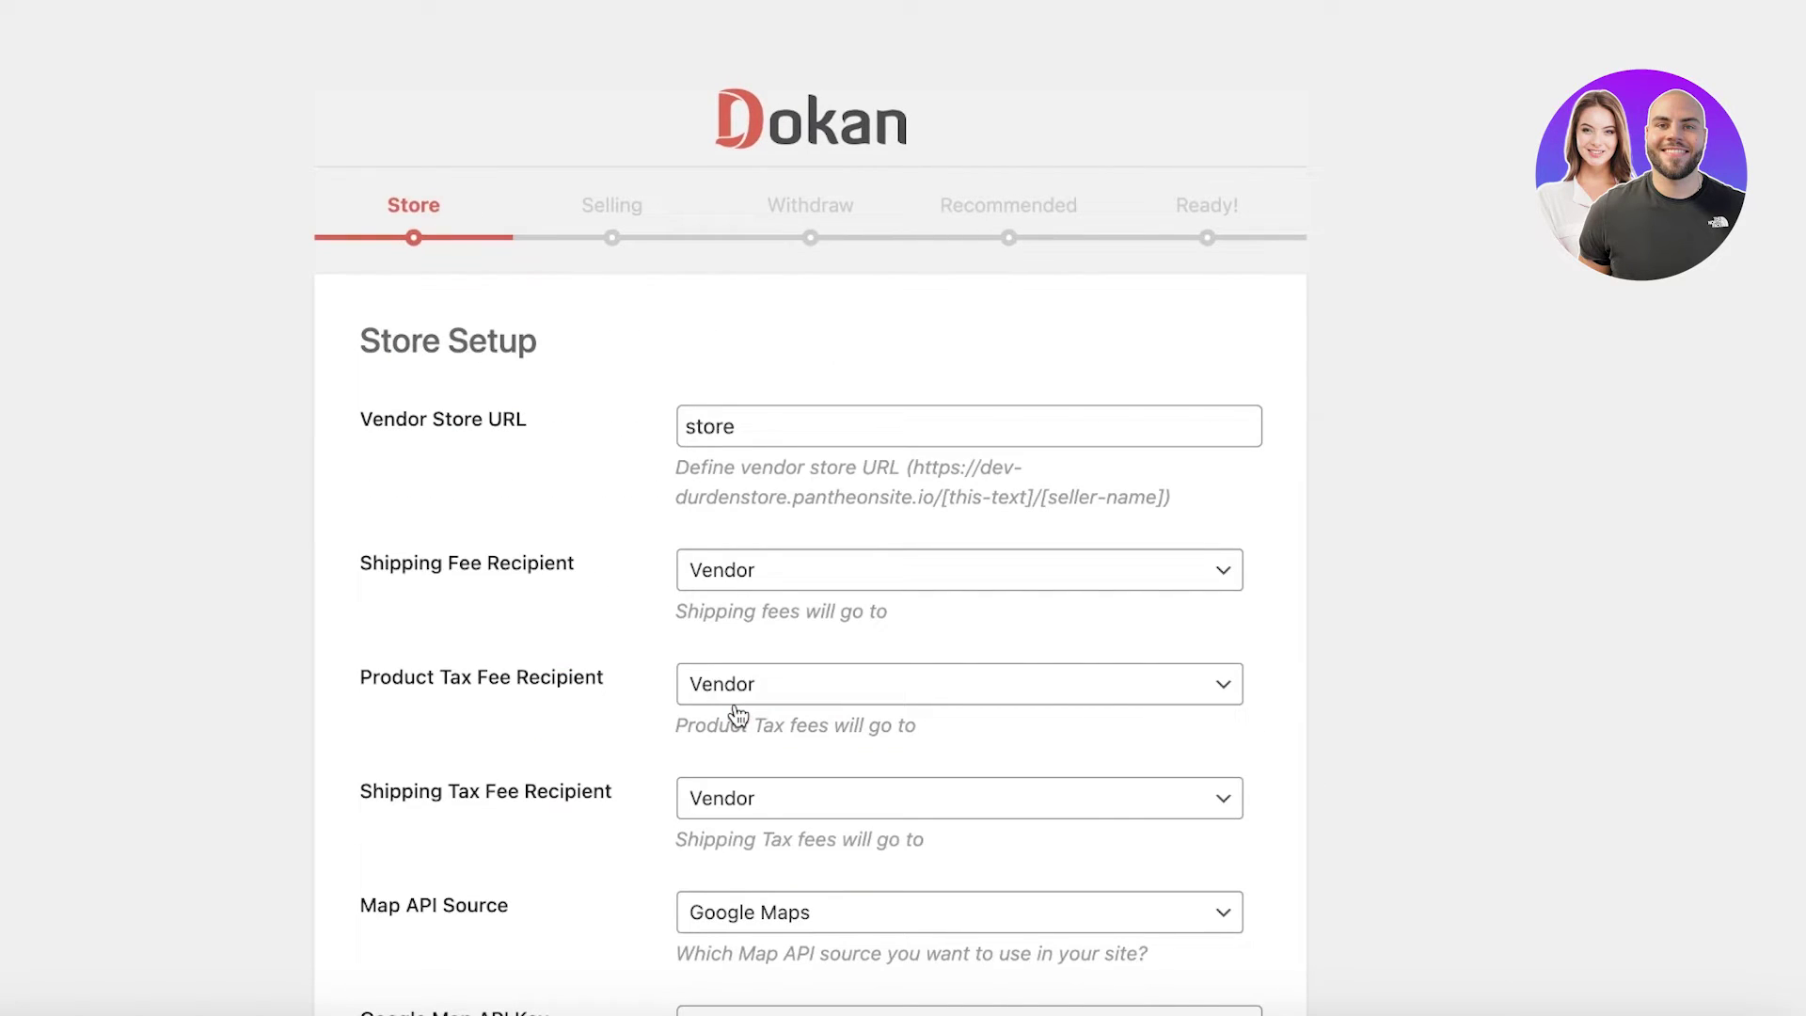
scroll(790, 432, "down", 4)
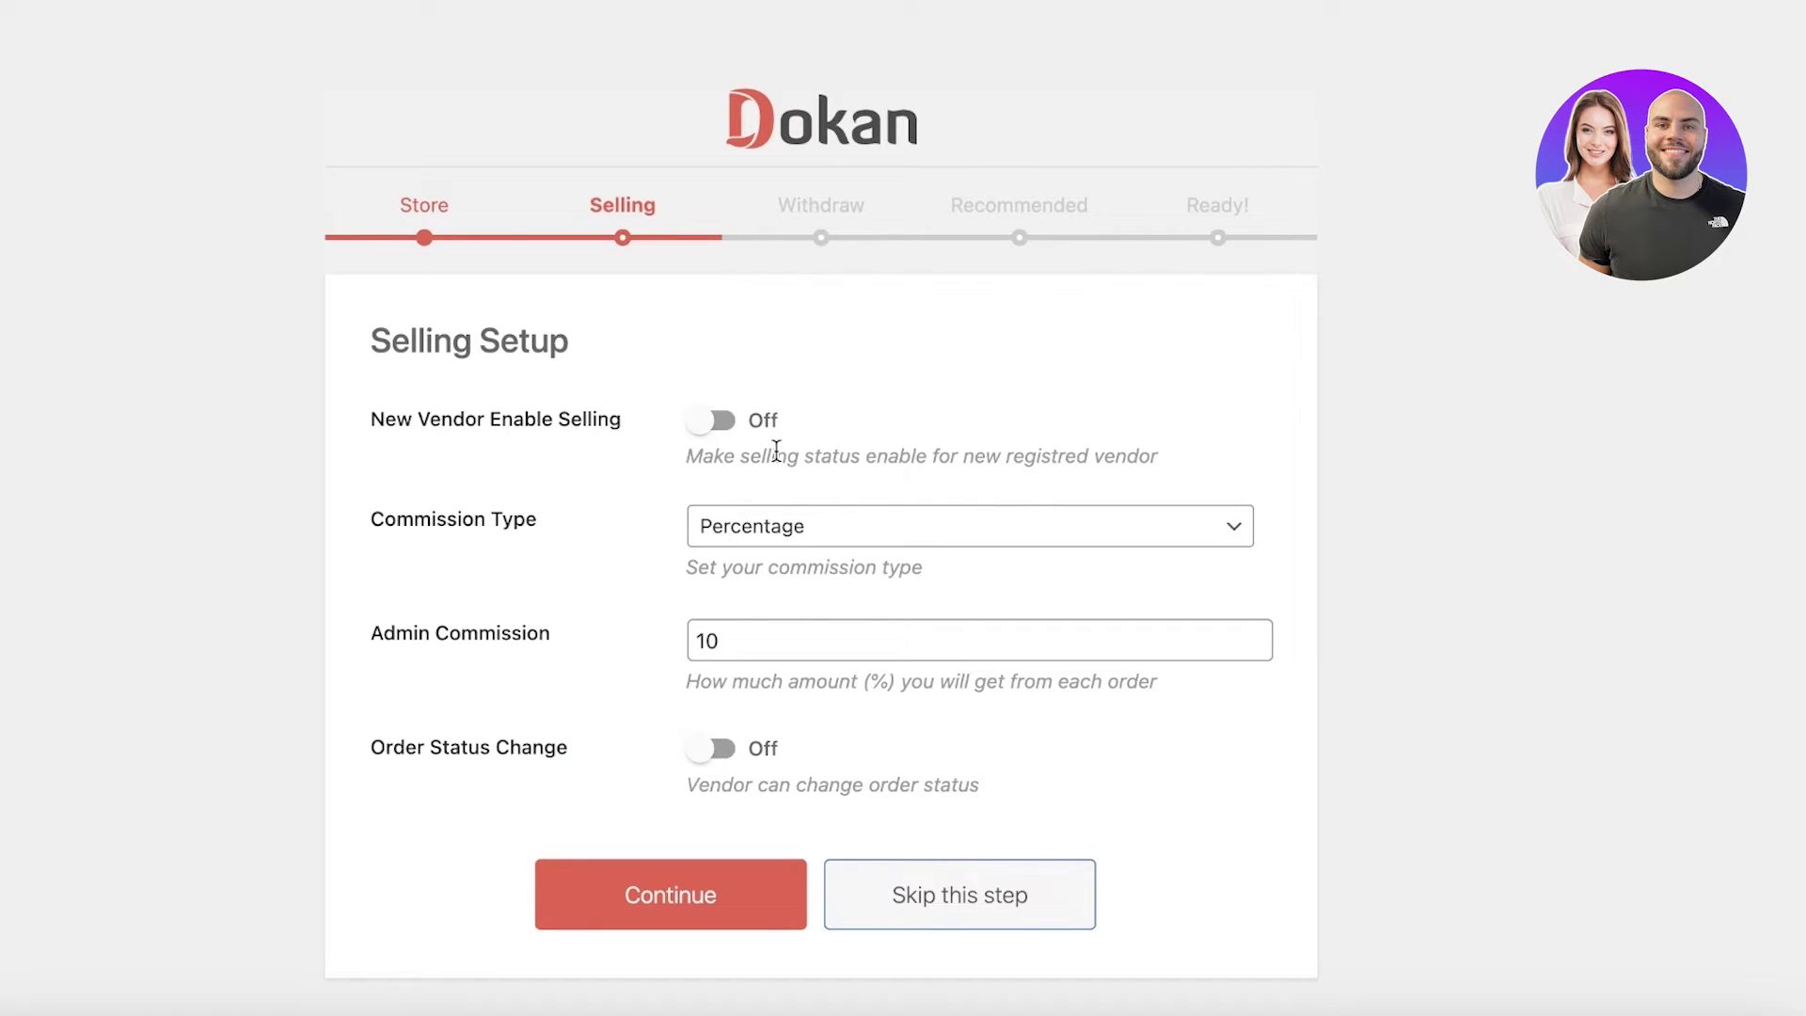
left_click(723, 425)
left_click(739, 517)
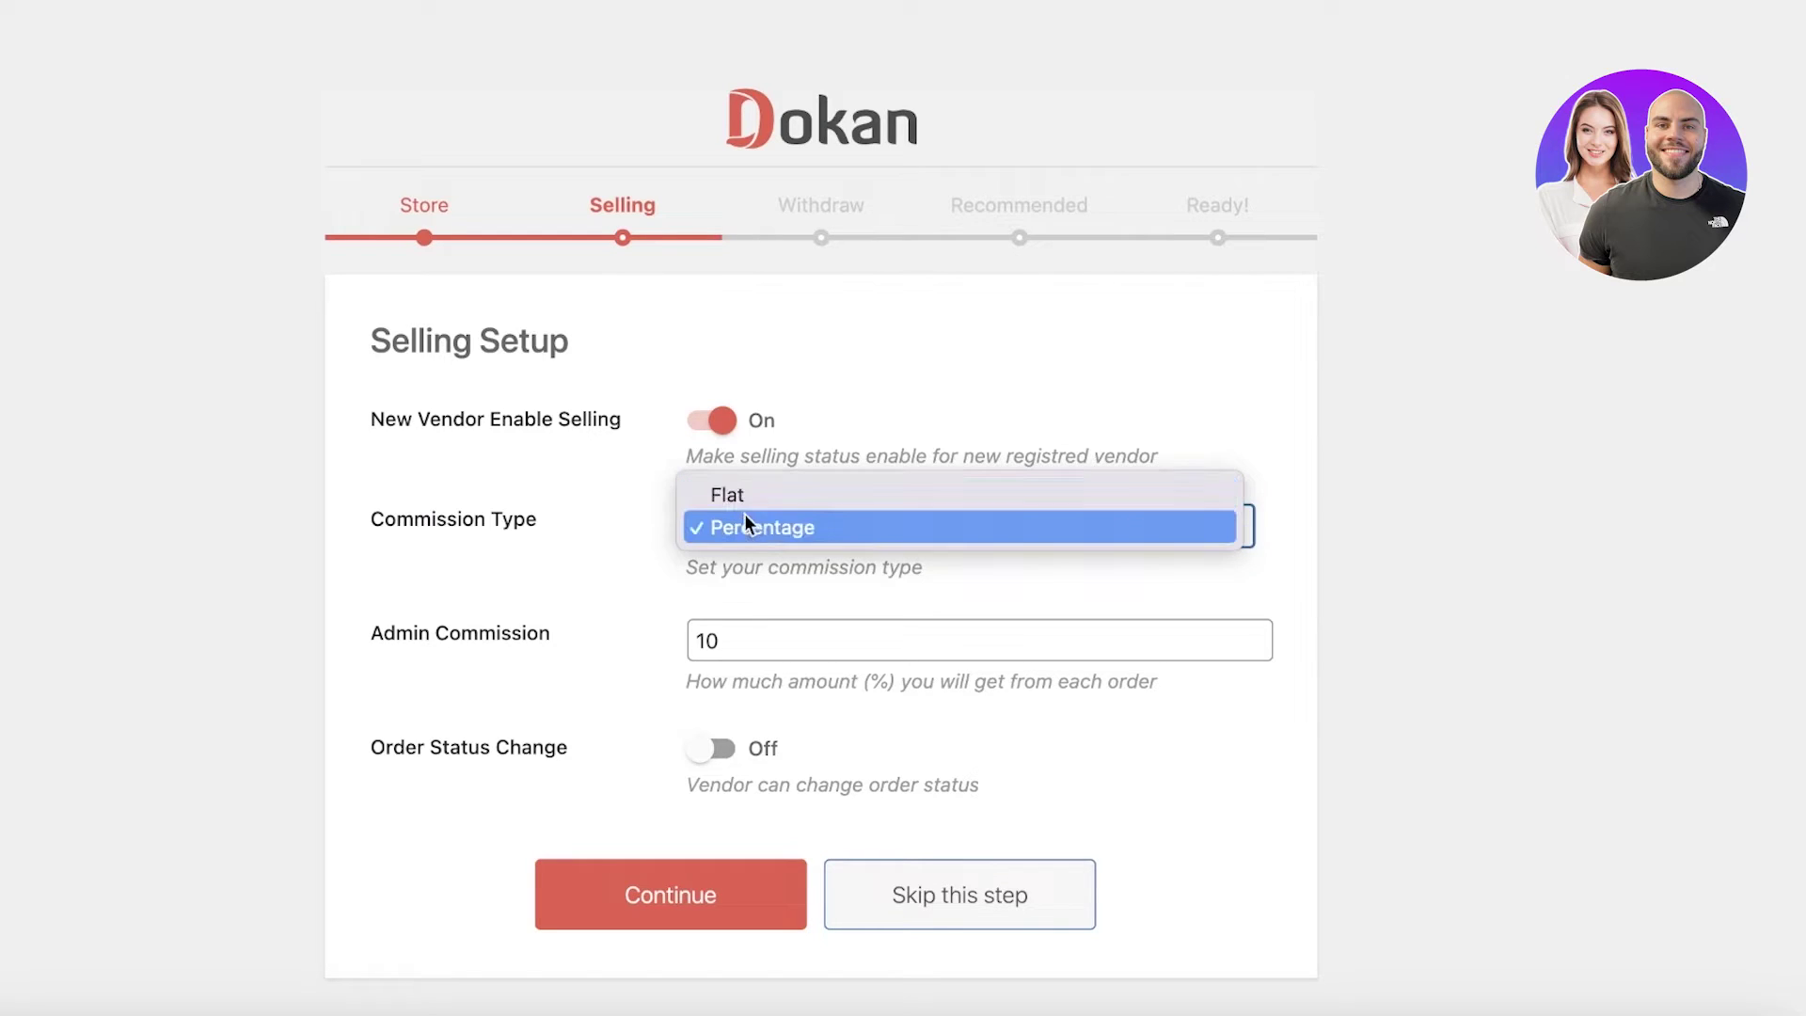
left_click(703, 589)
left_click(747, 655)
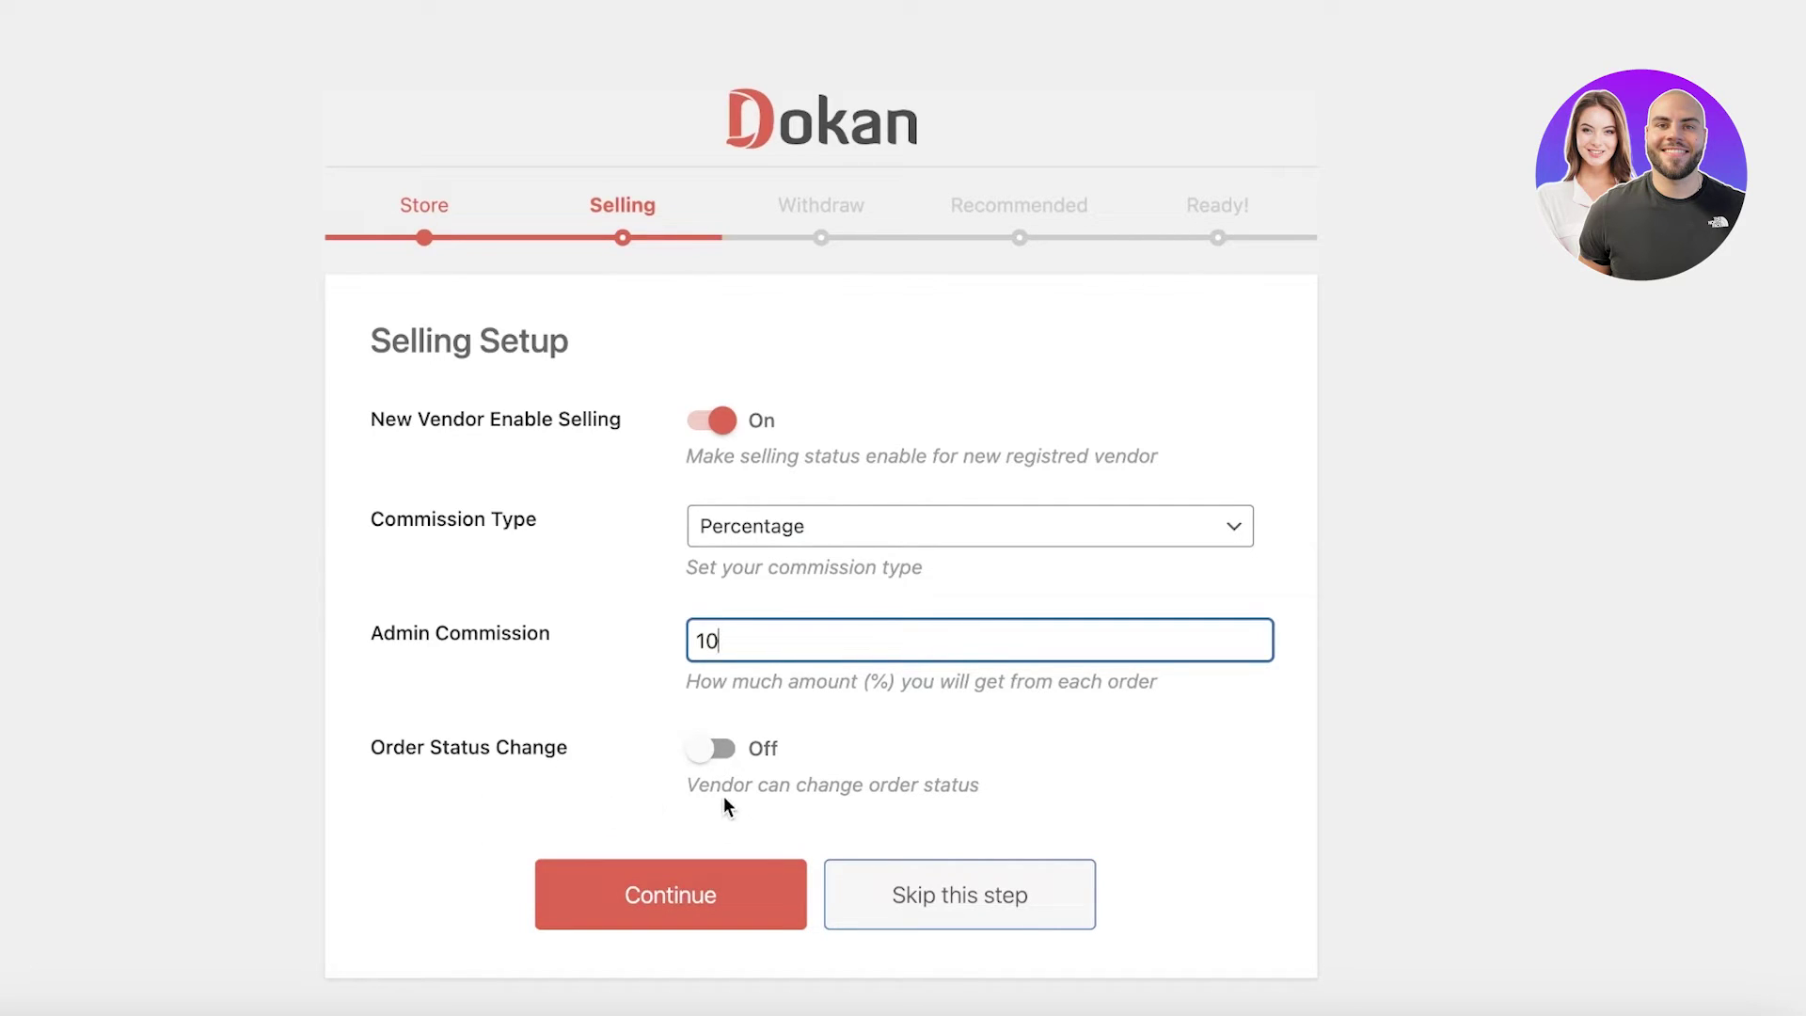
left_click_drag(725, 798, 1044, 779)
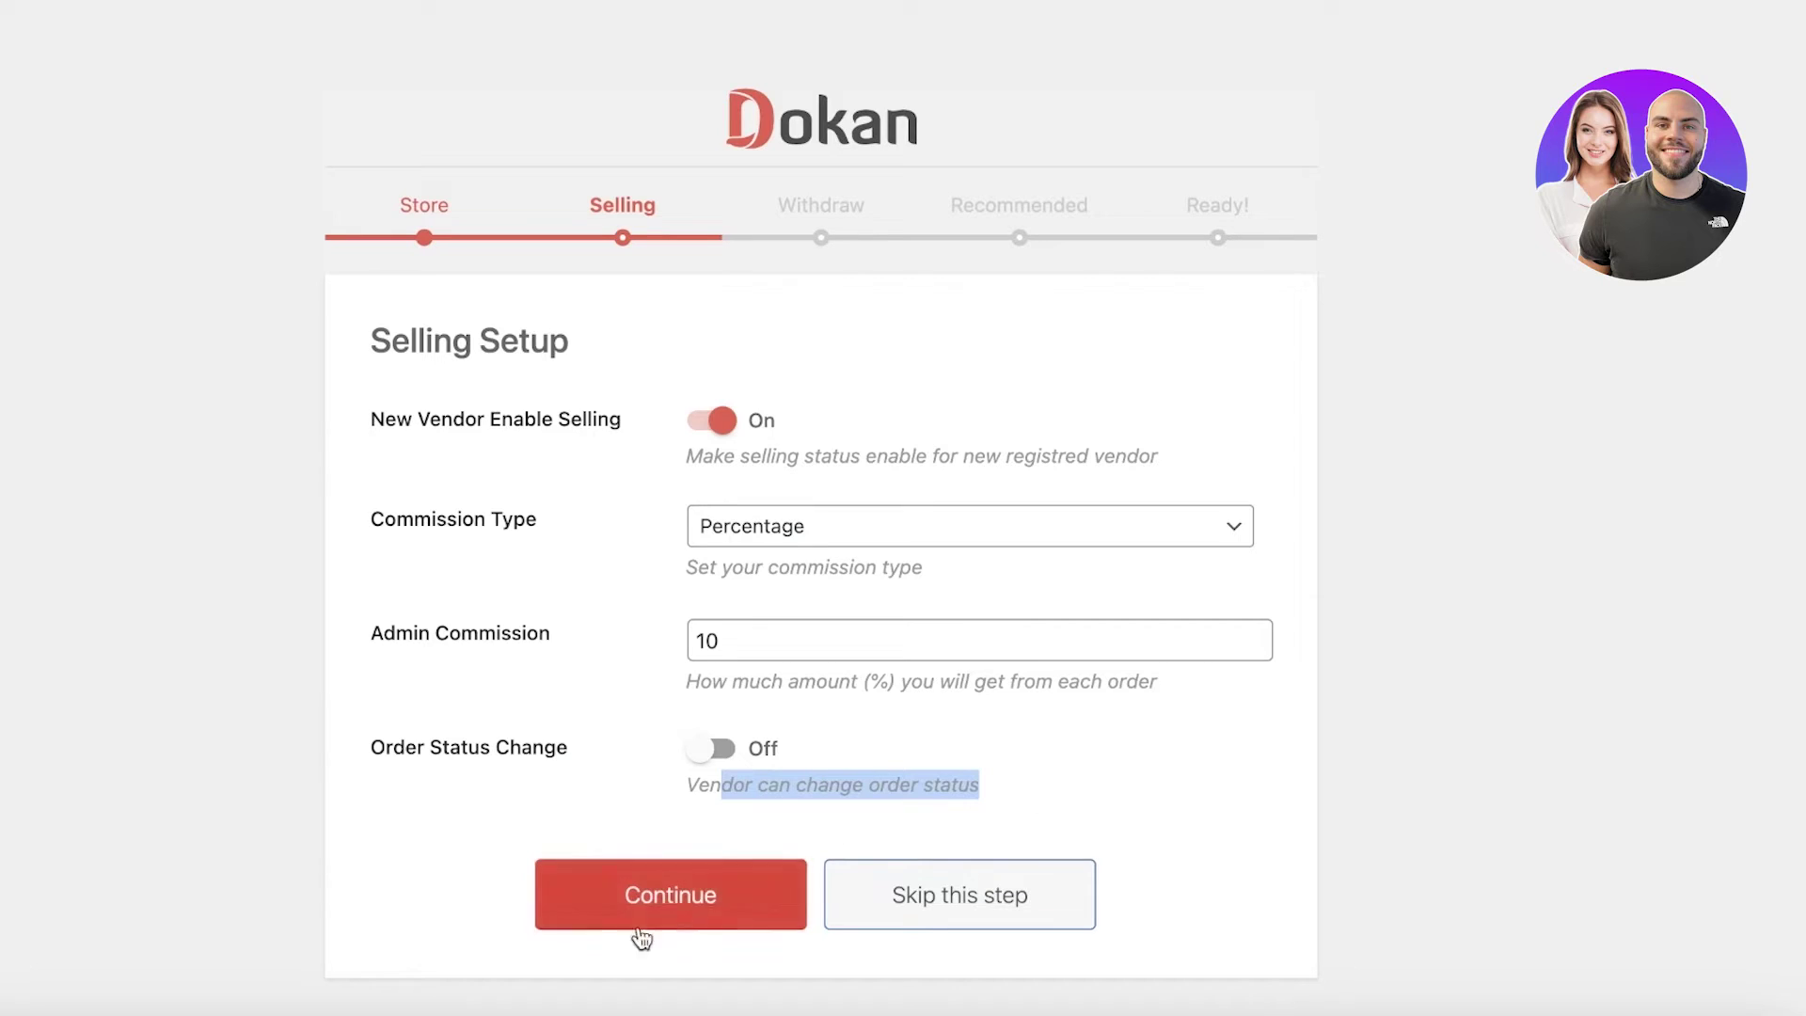
left_click(839, 779)
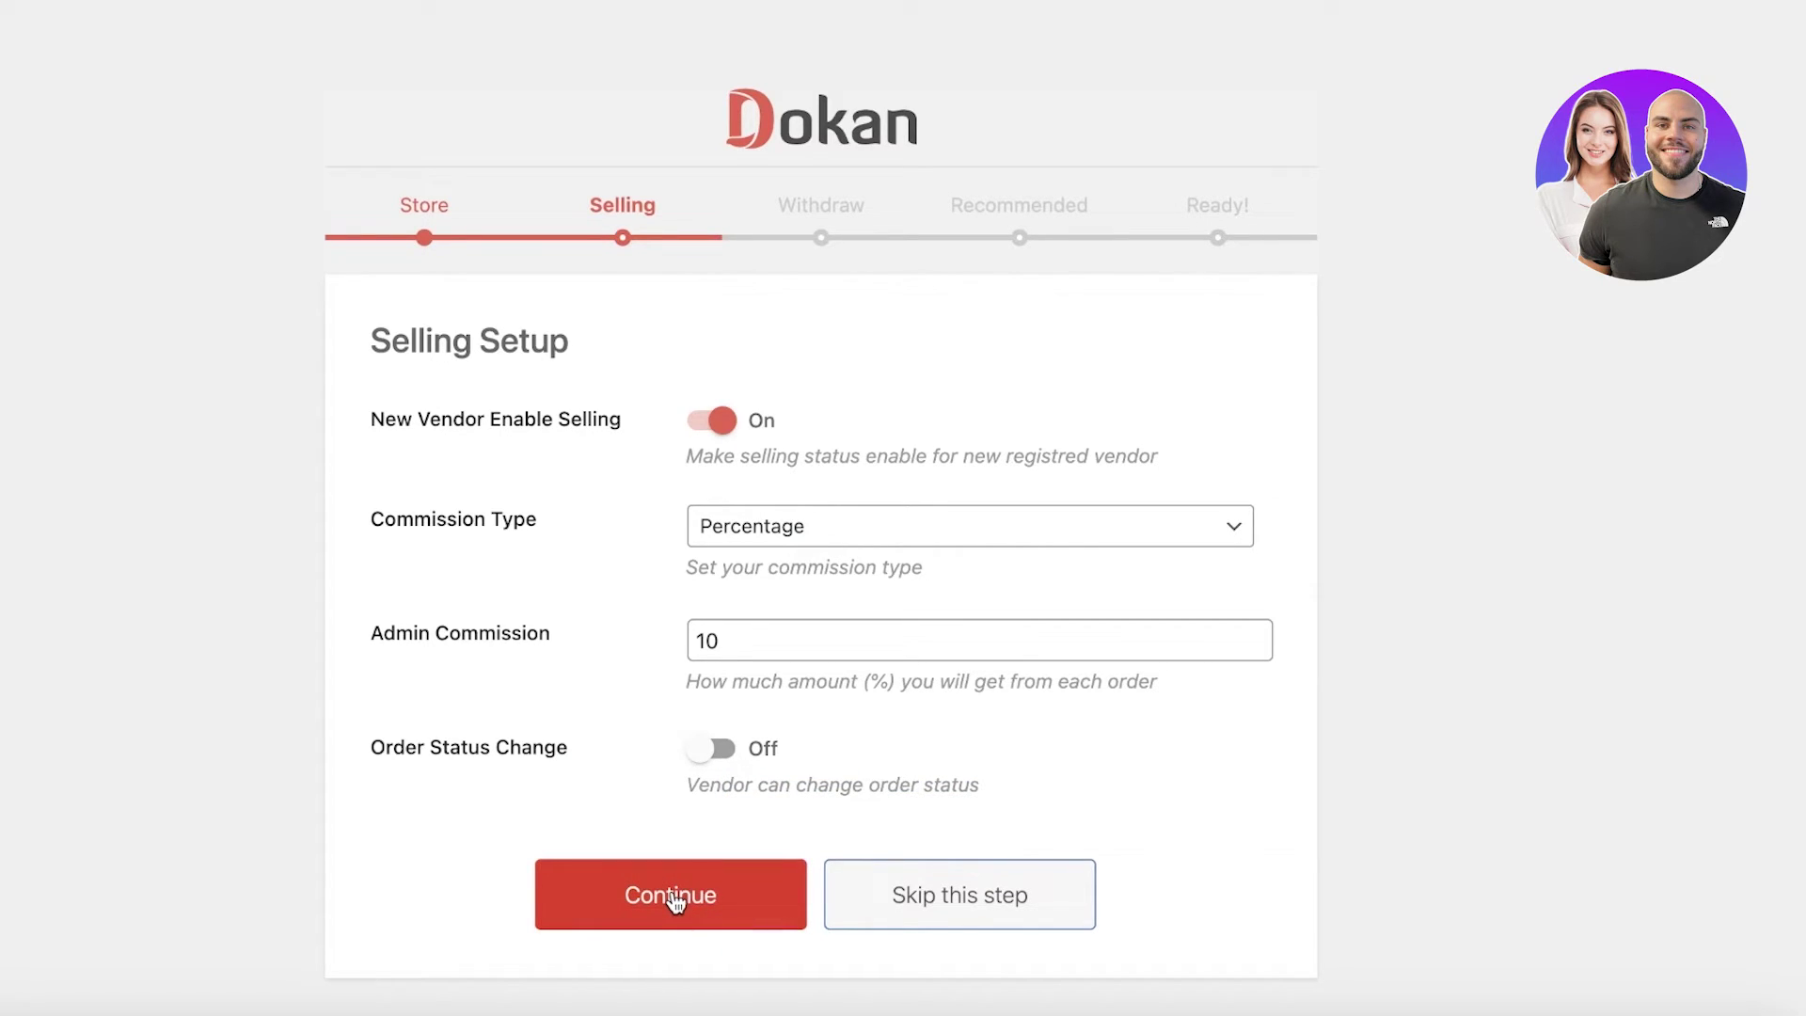
left_click(674, 898)
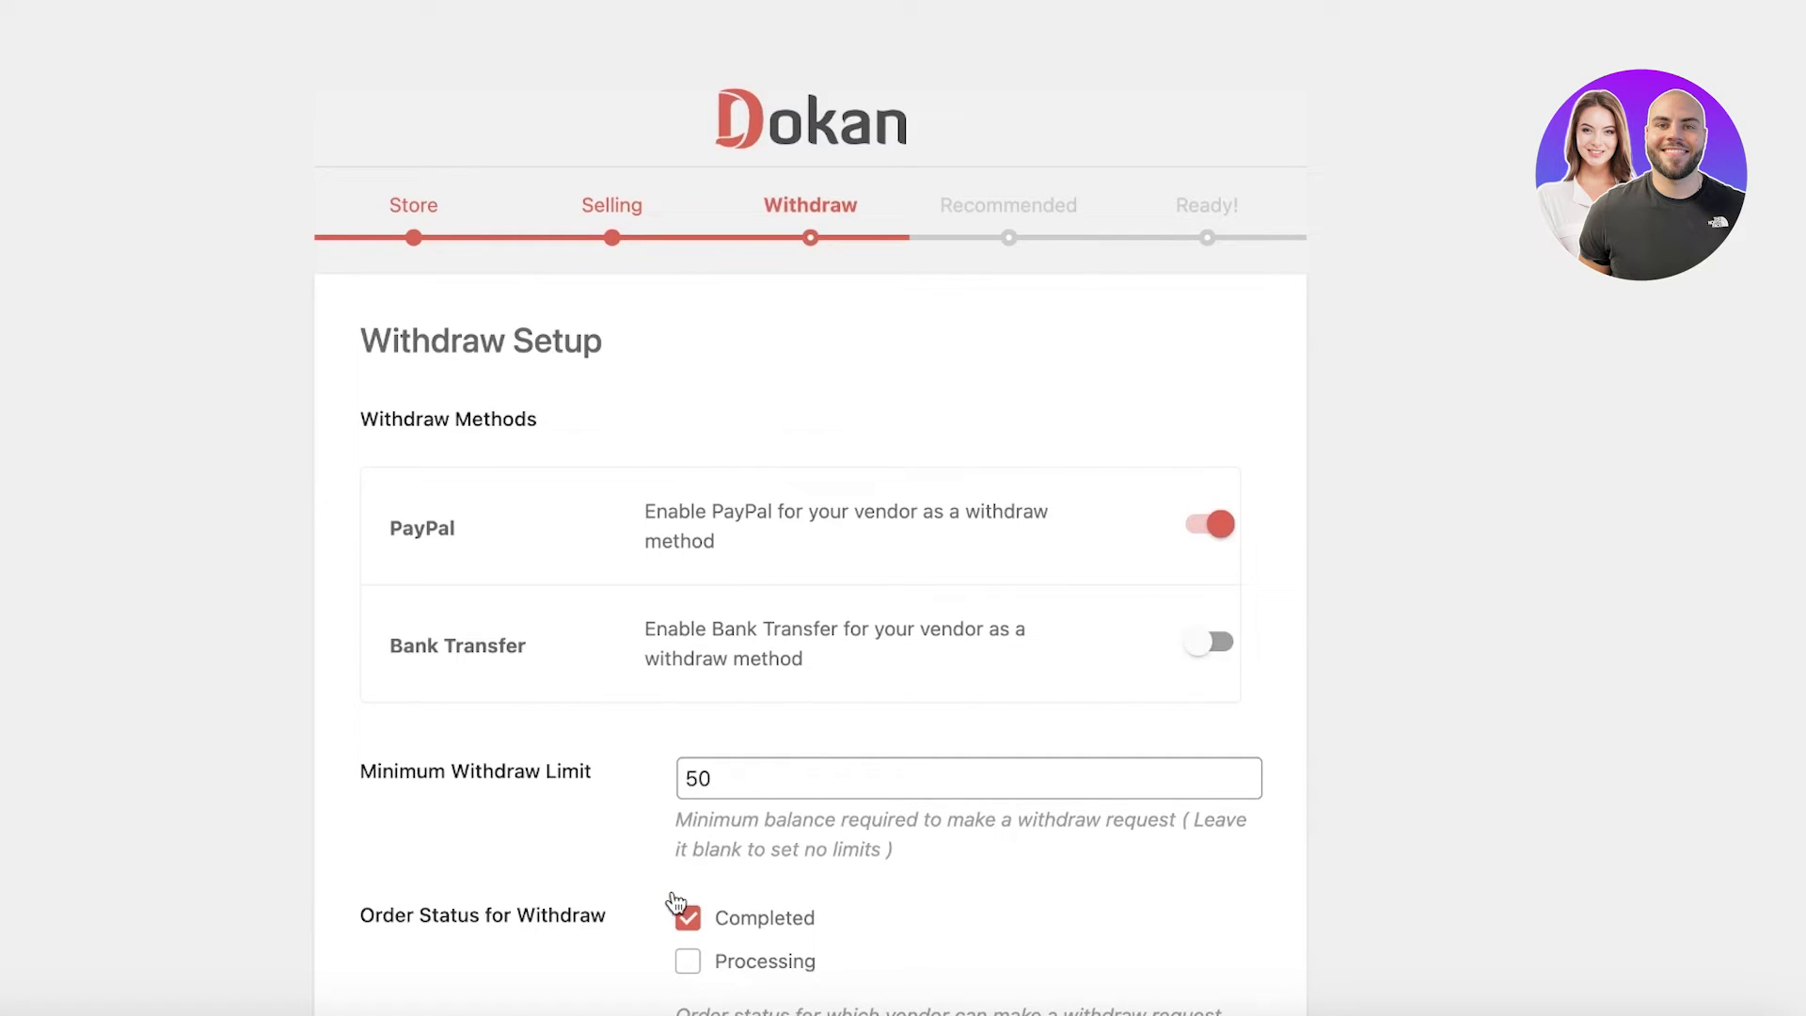
Step: Delete the 50 Minimum Withdraw Limit and save the withdraw setup
scroll(865, 696, "down", 3)
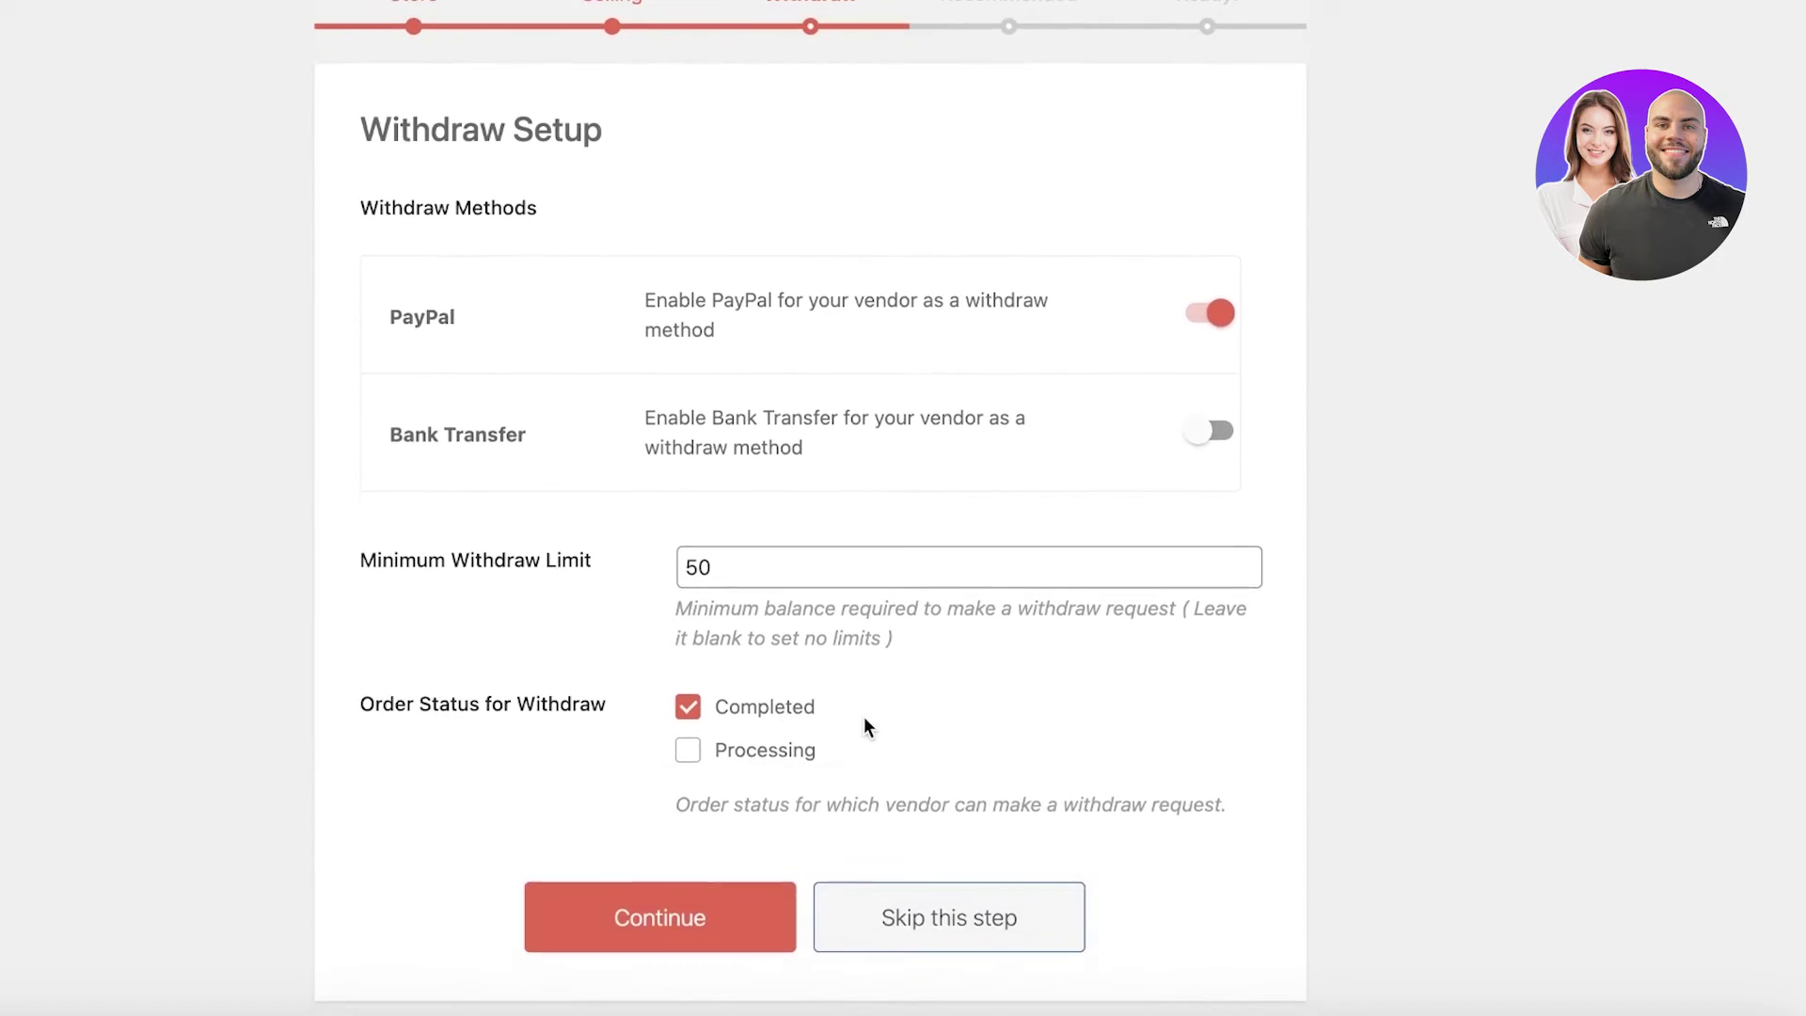
left_click(818, 572)
double_click(820, 572)
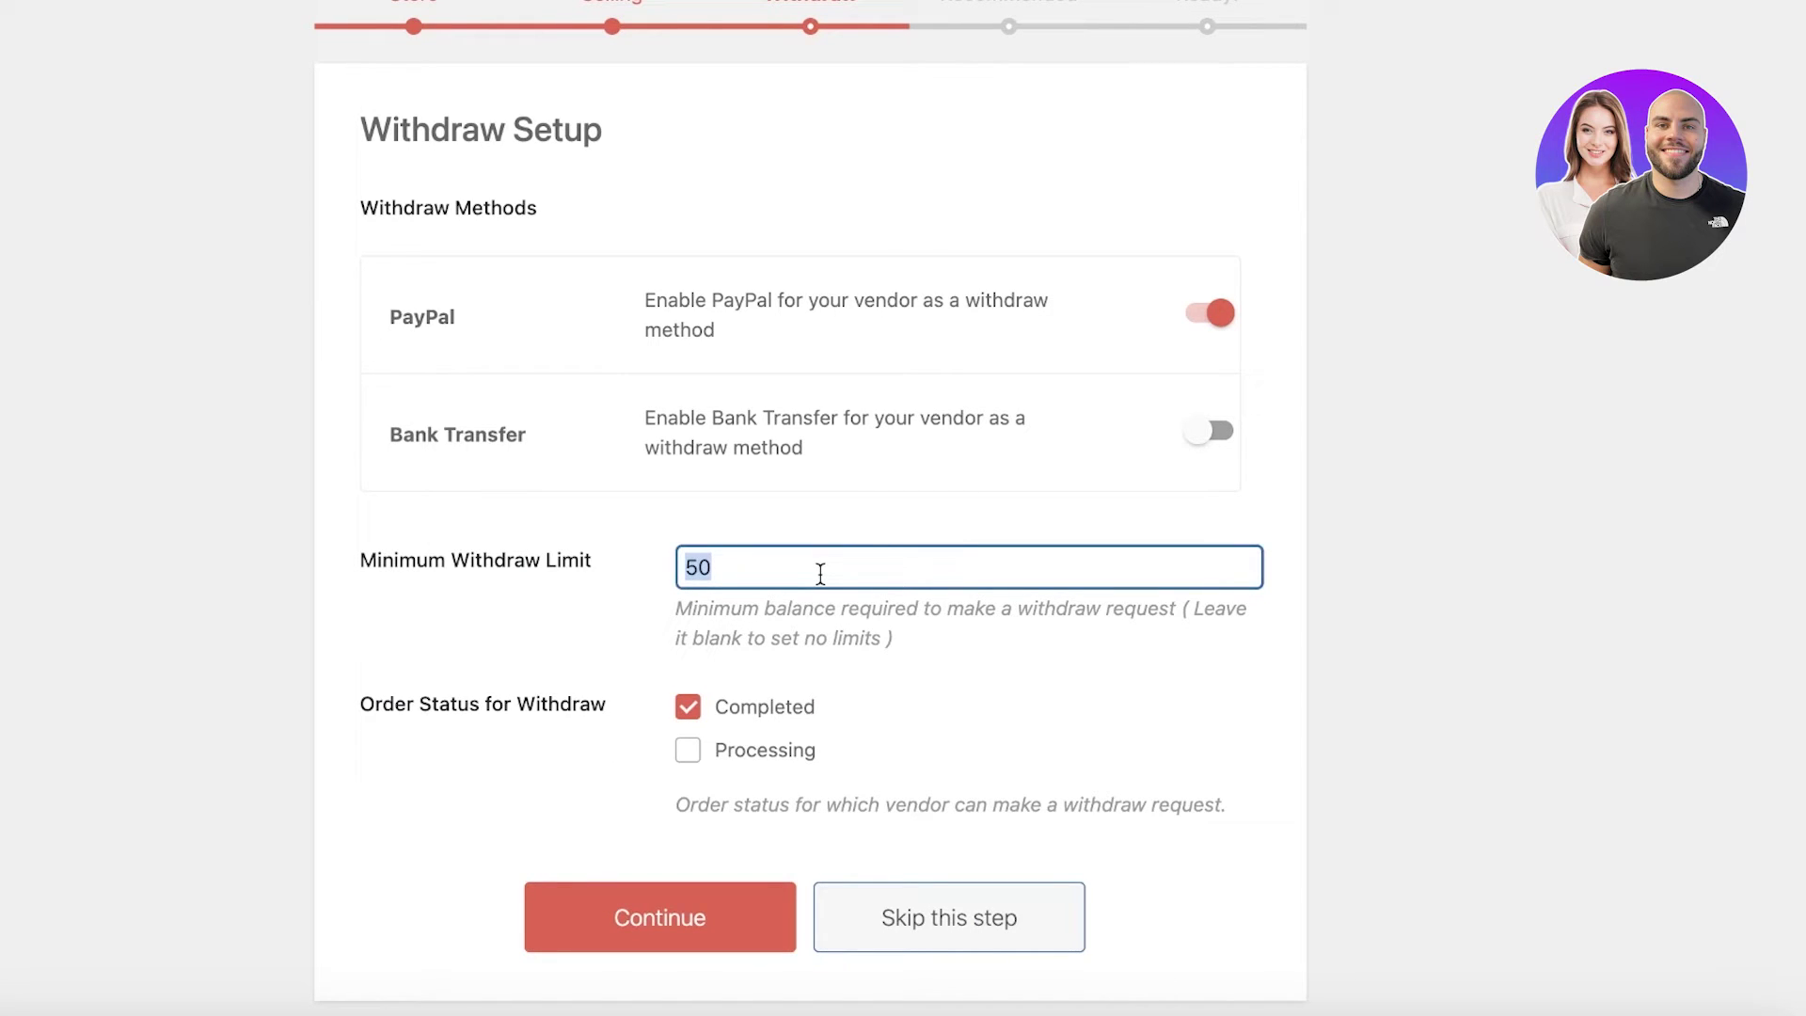
key("BackSpace")
left_click(846, 626)
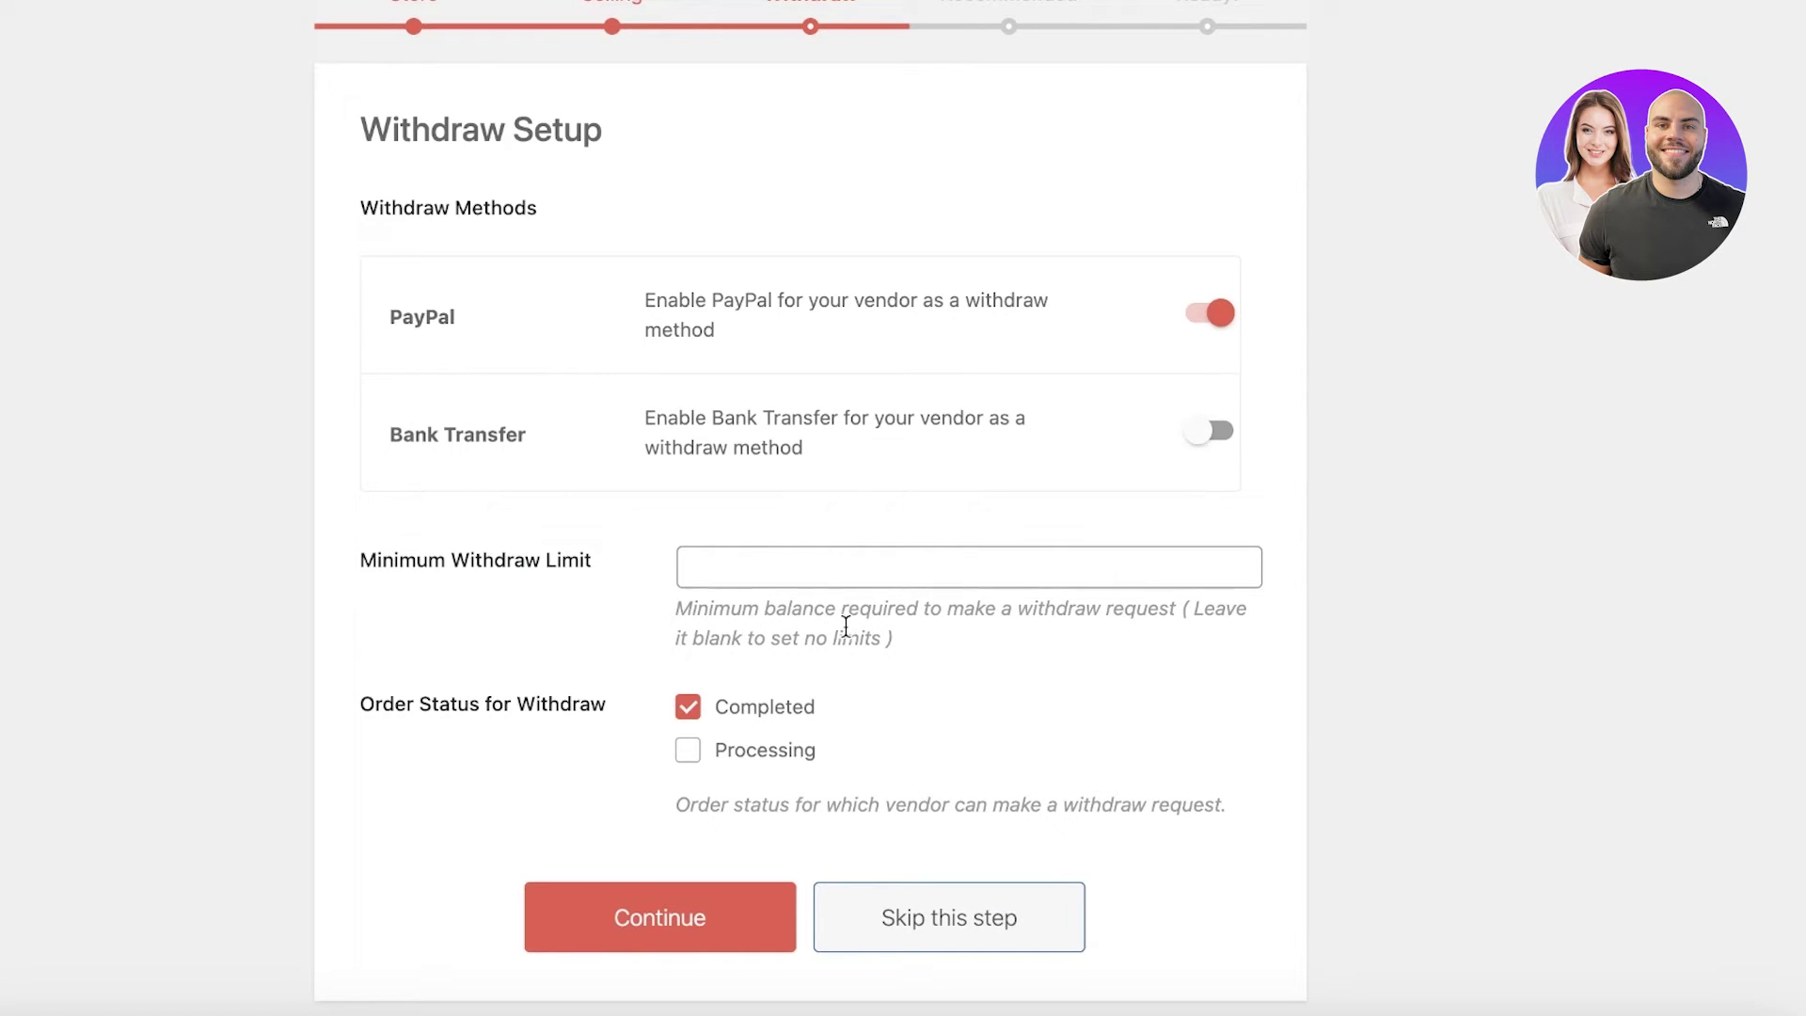
left_click(757, 924)
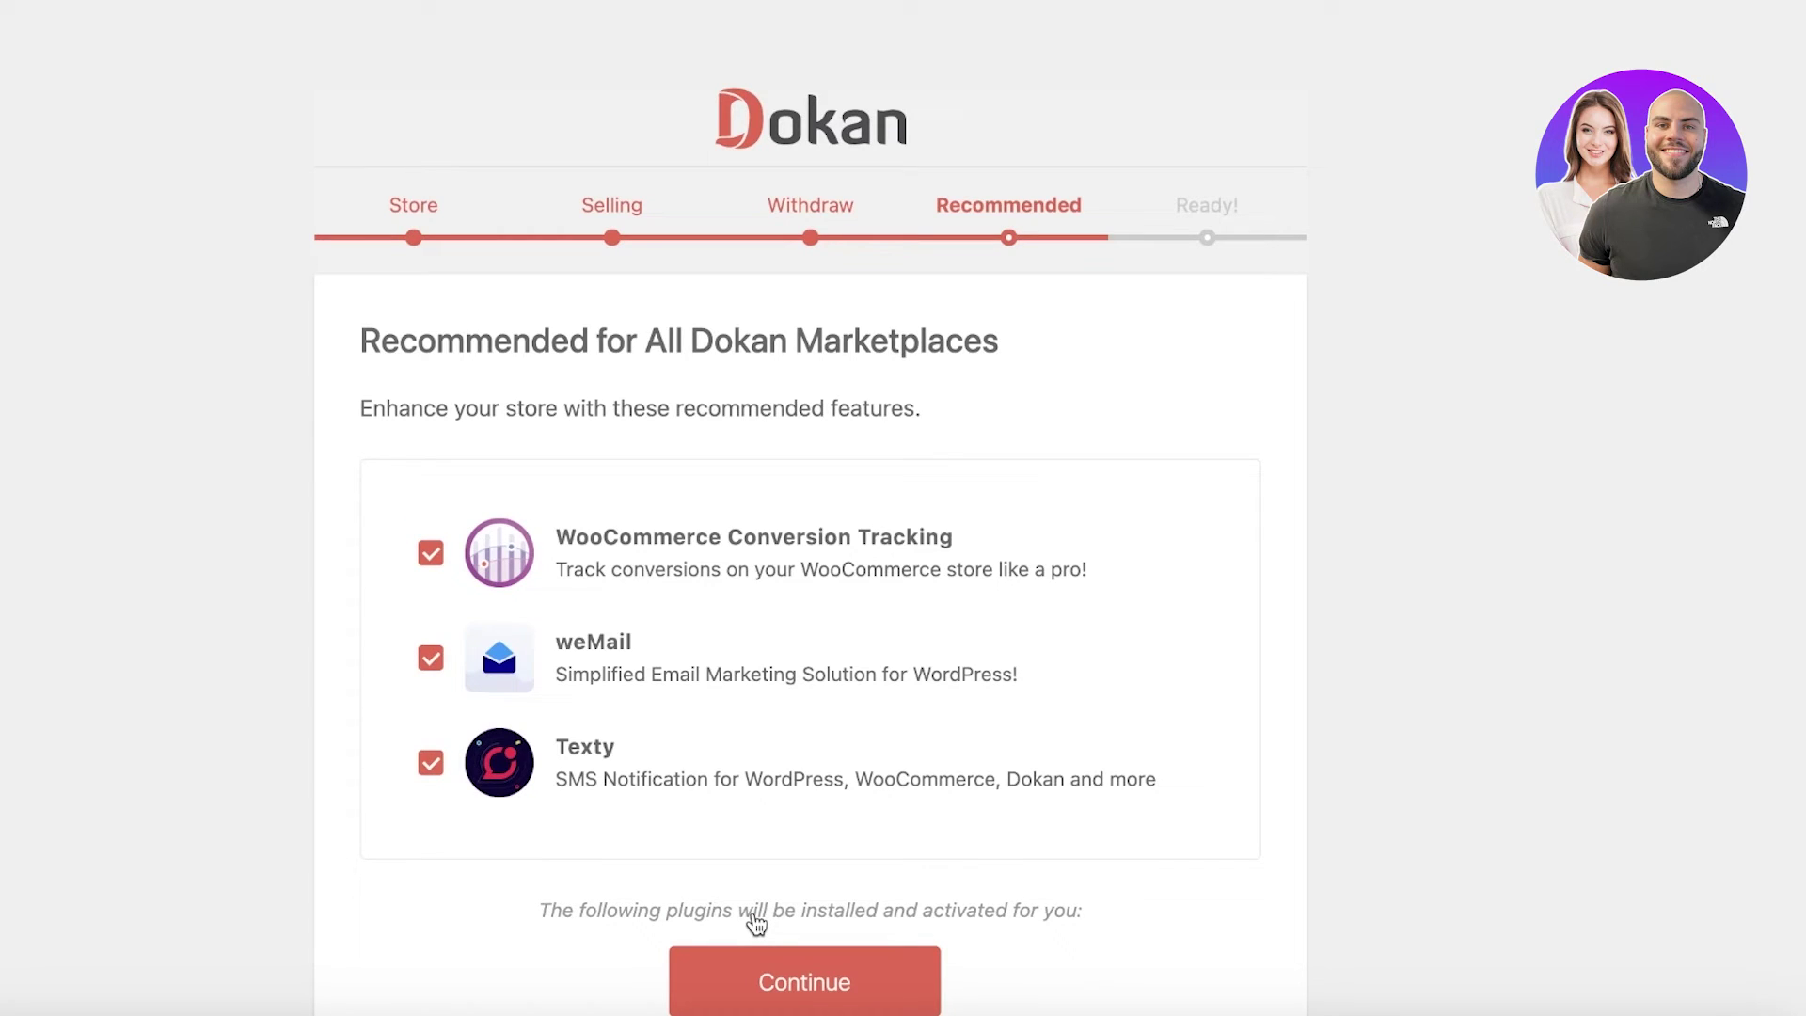
Step: Uncheck Texty and weMail, finish the wizard, and go to the Dokan dashboard
scroll(757, 923, "down", 2)
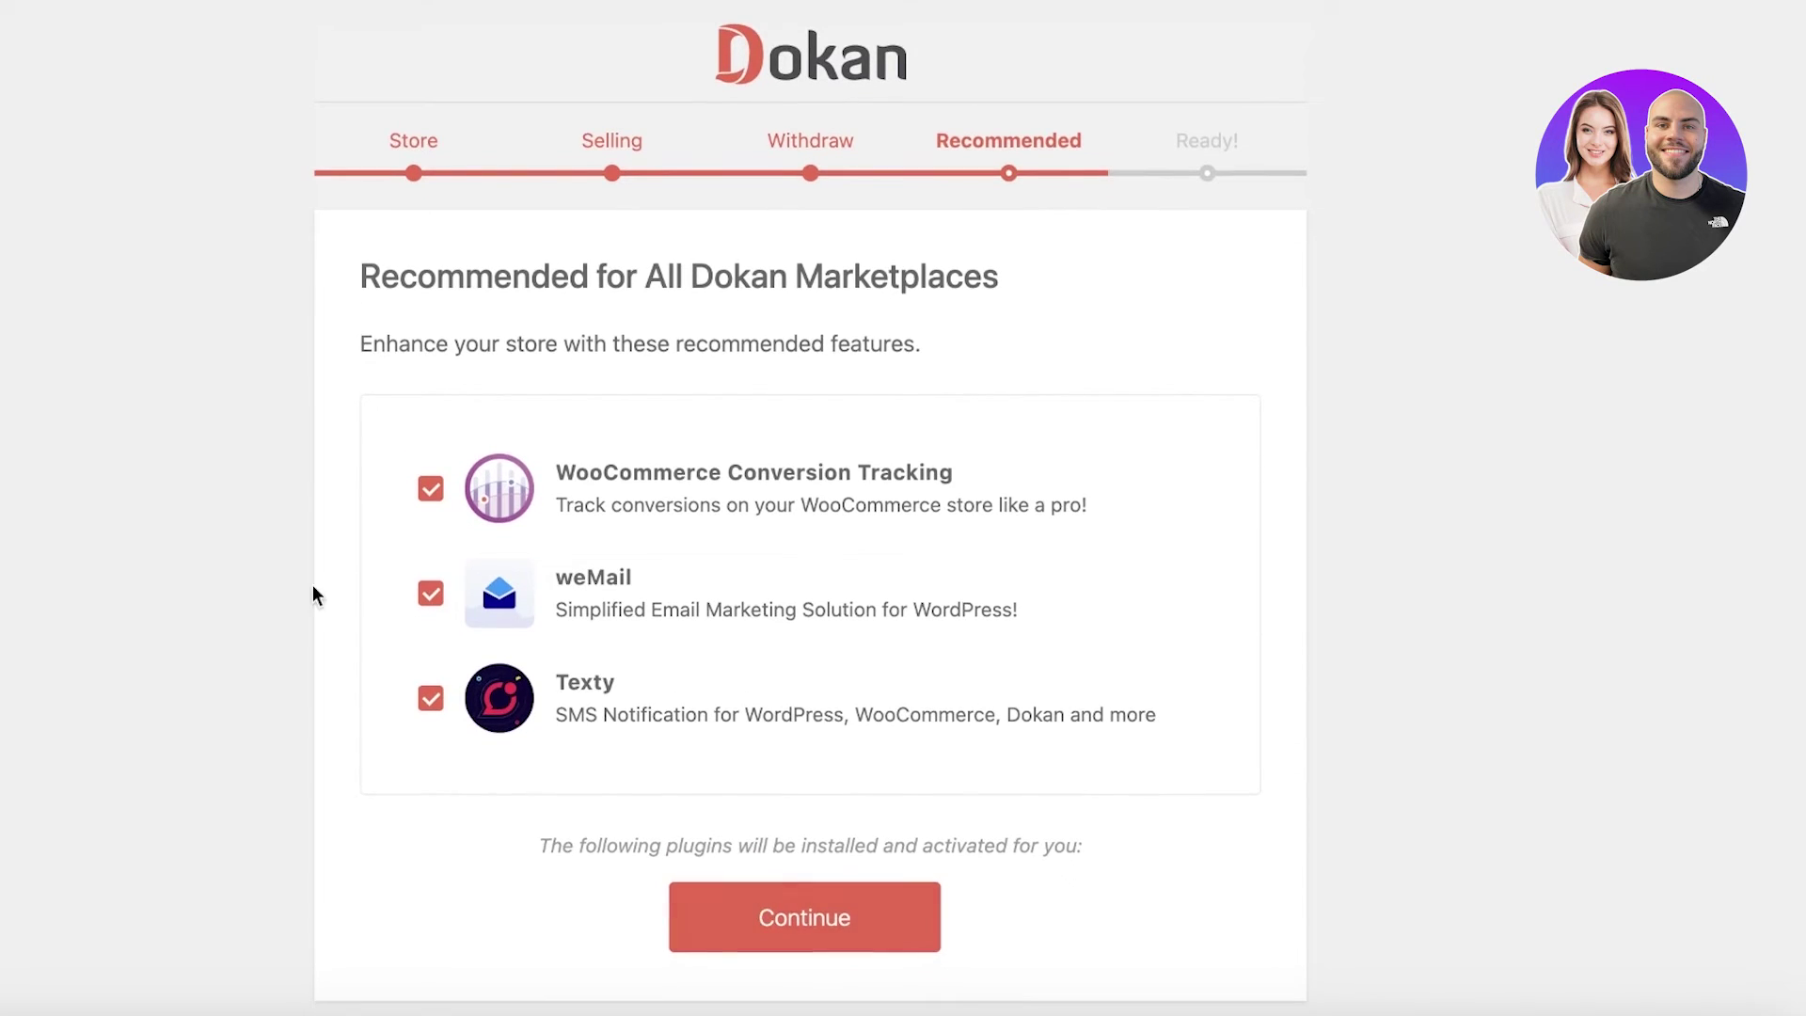
left_click(431, 698)
left_click(431, 593)
left_click(812, 919)
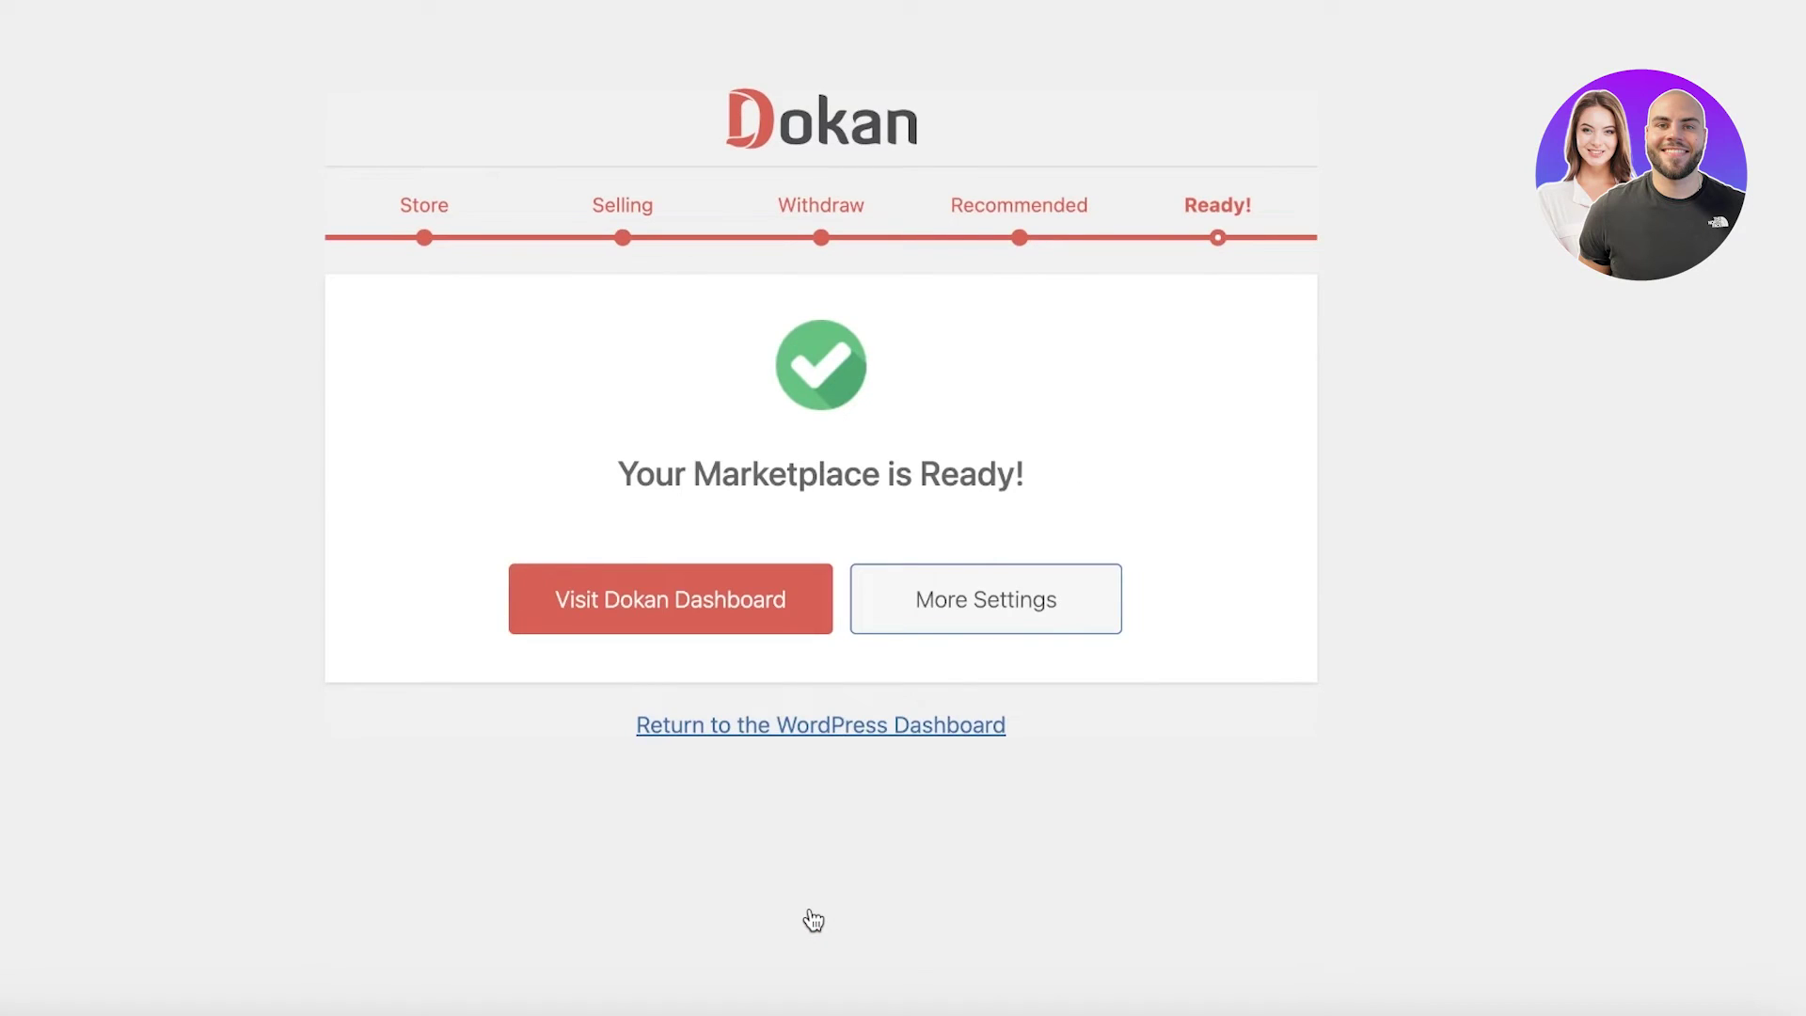
left_click(660, 613)
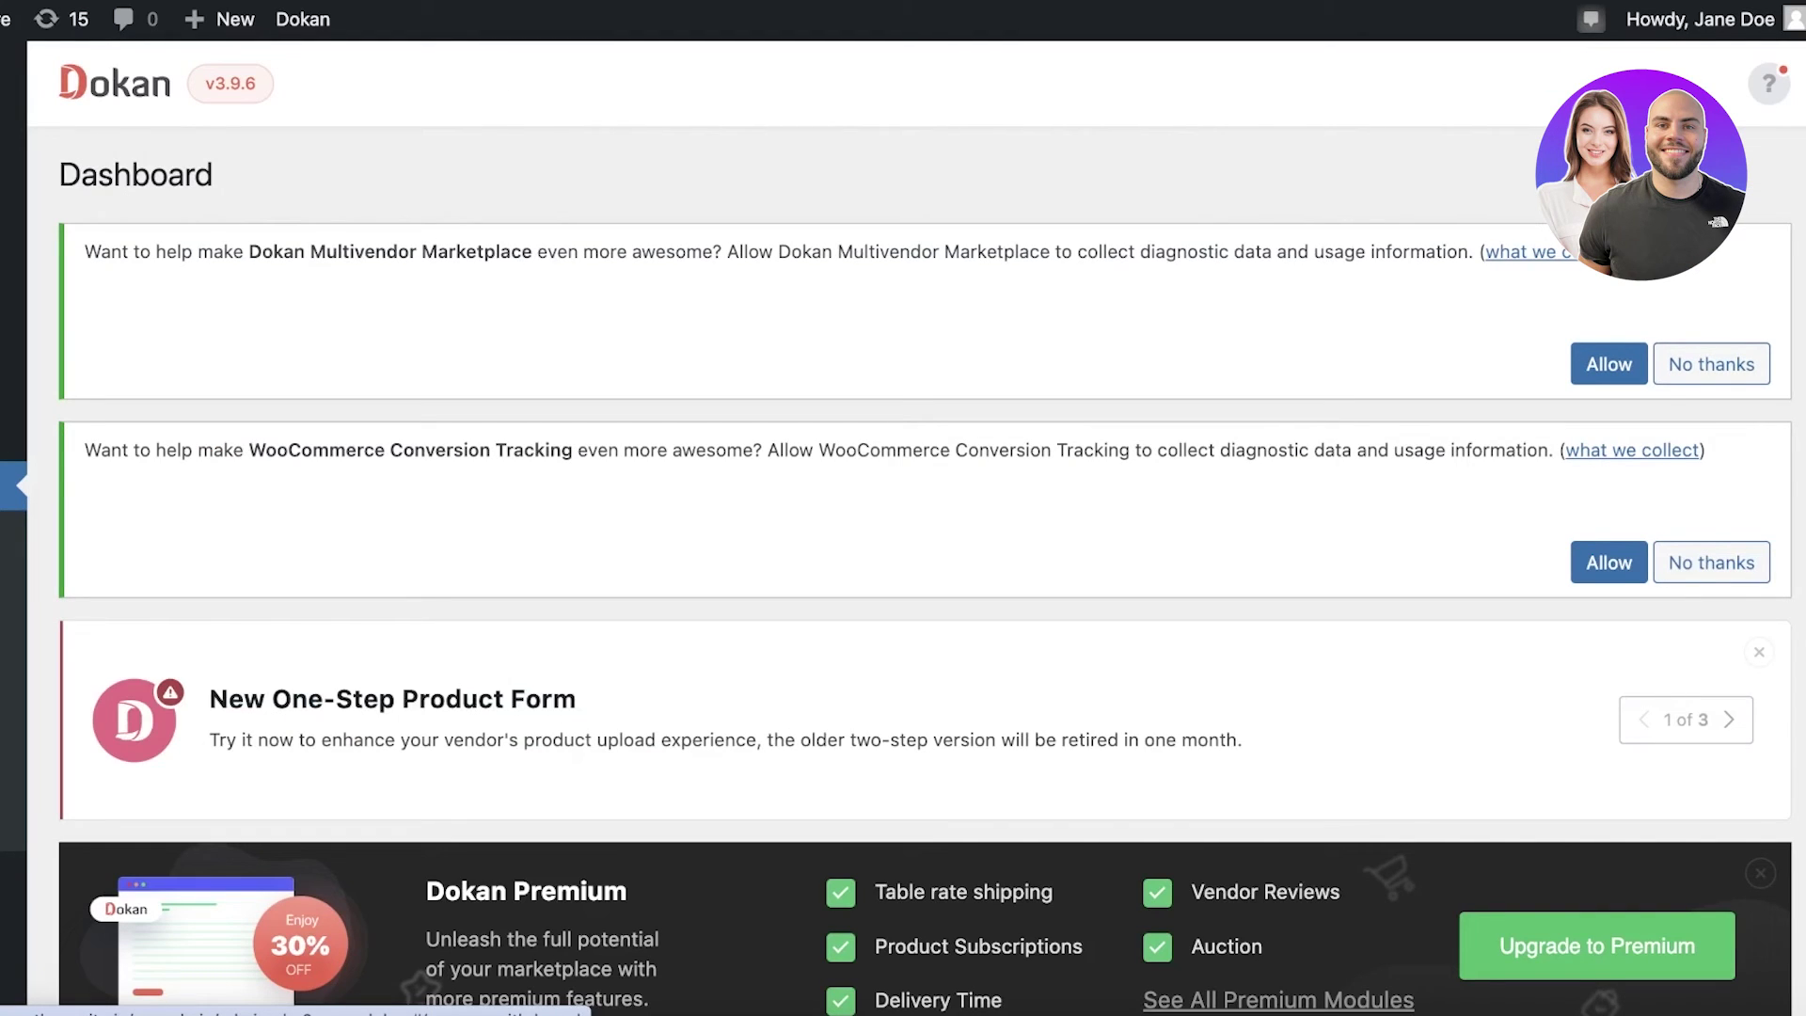
Step: Open the '0 Vendor awaiting approval' tile under At a Glance on the Dokan dashboard
scroll(330, 520, "down", 7)
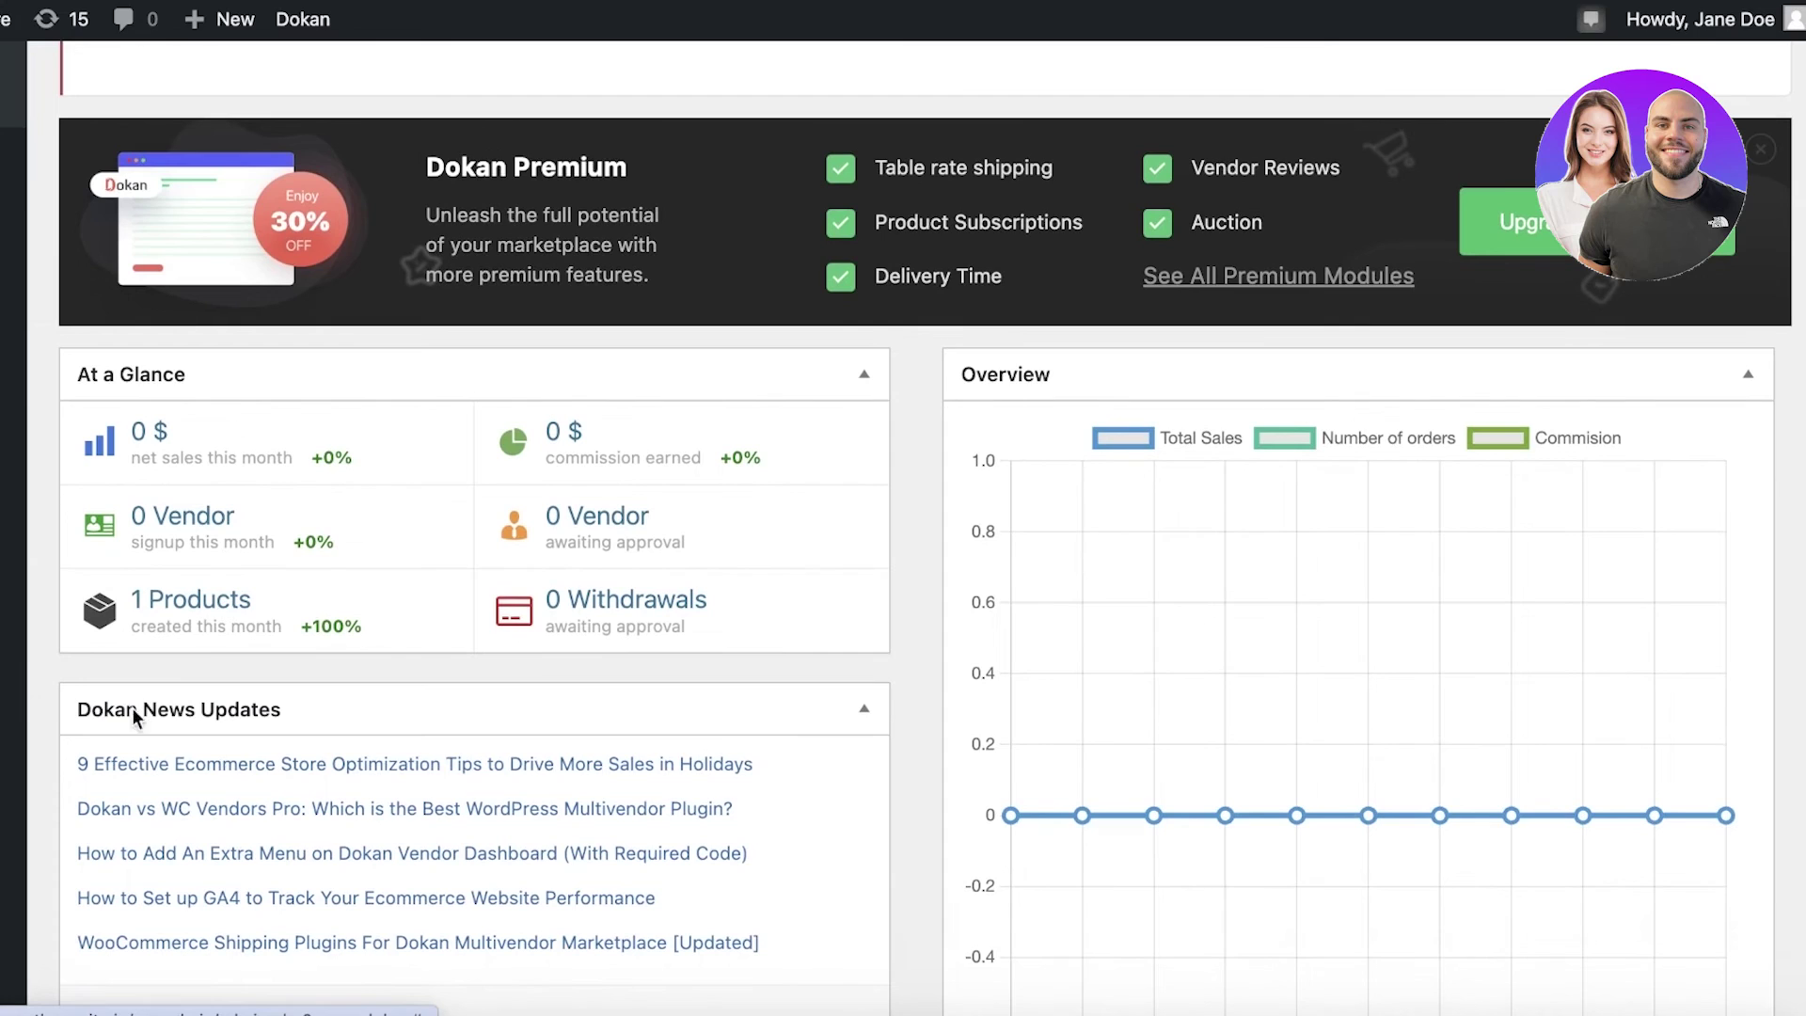
scroll(135, 720, "down", 2)
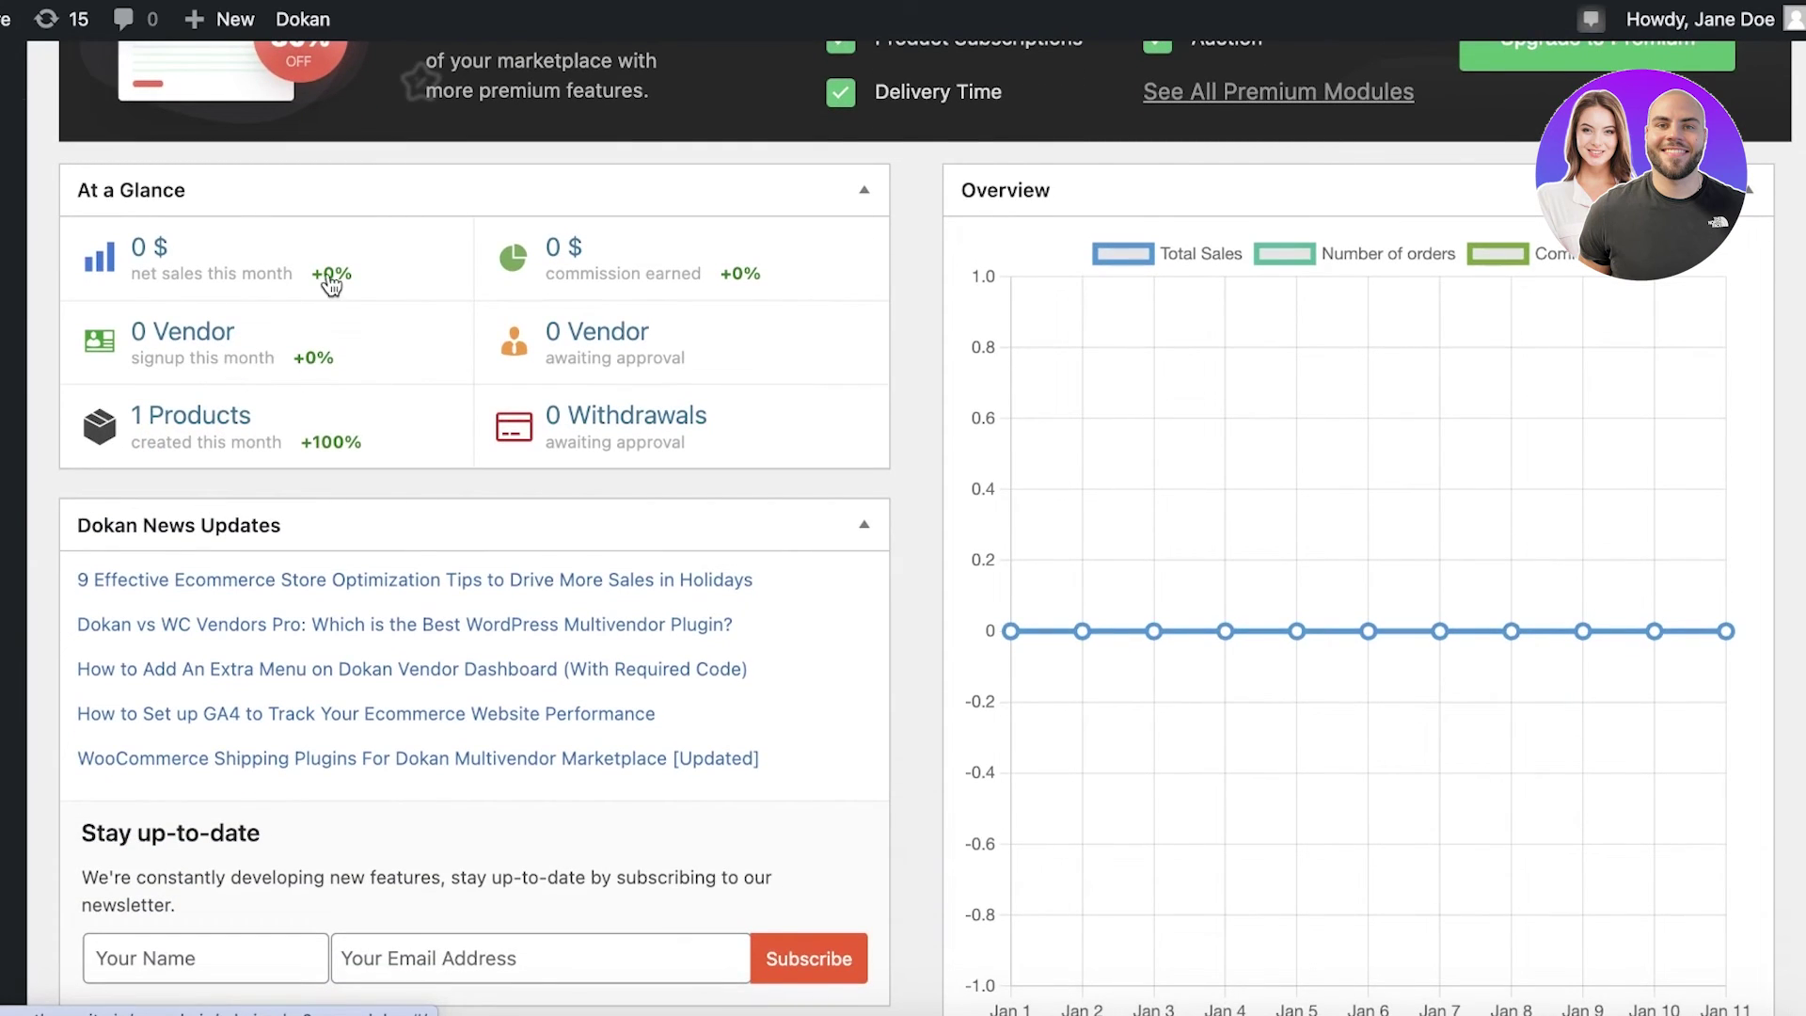
scroll(476, 513, "down", 2)
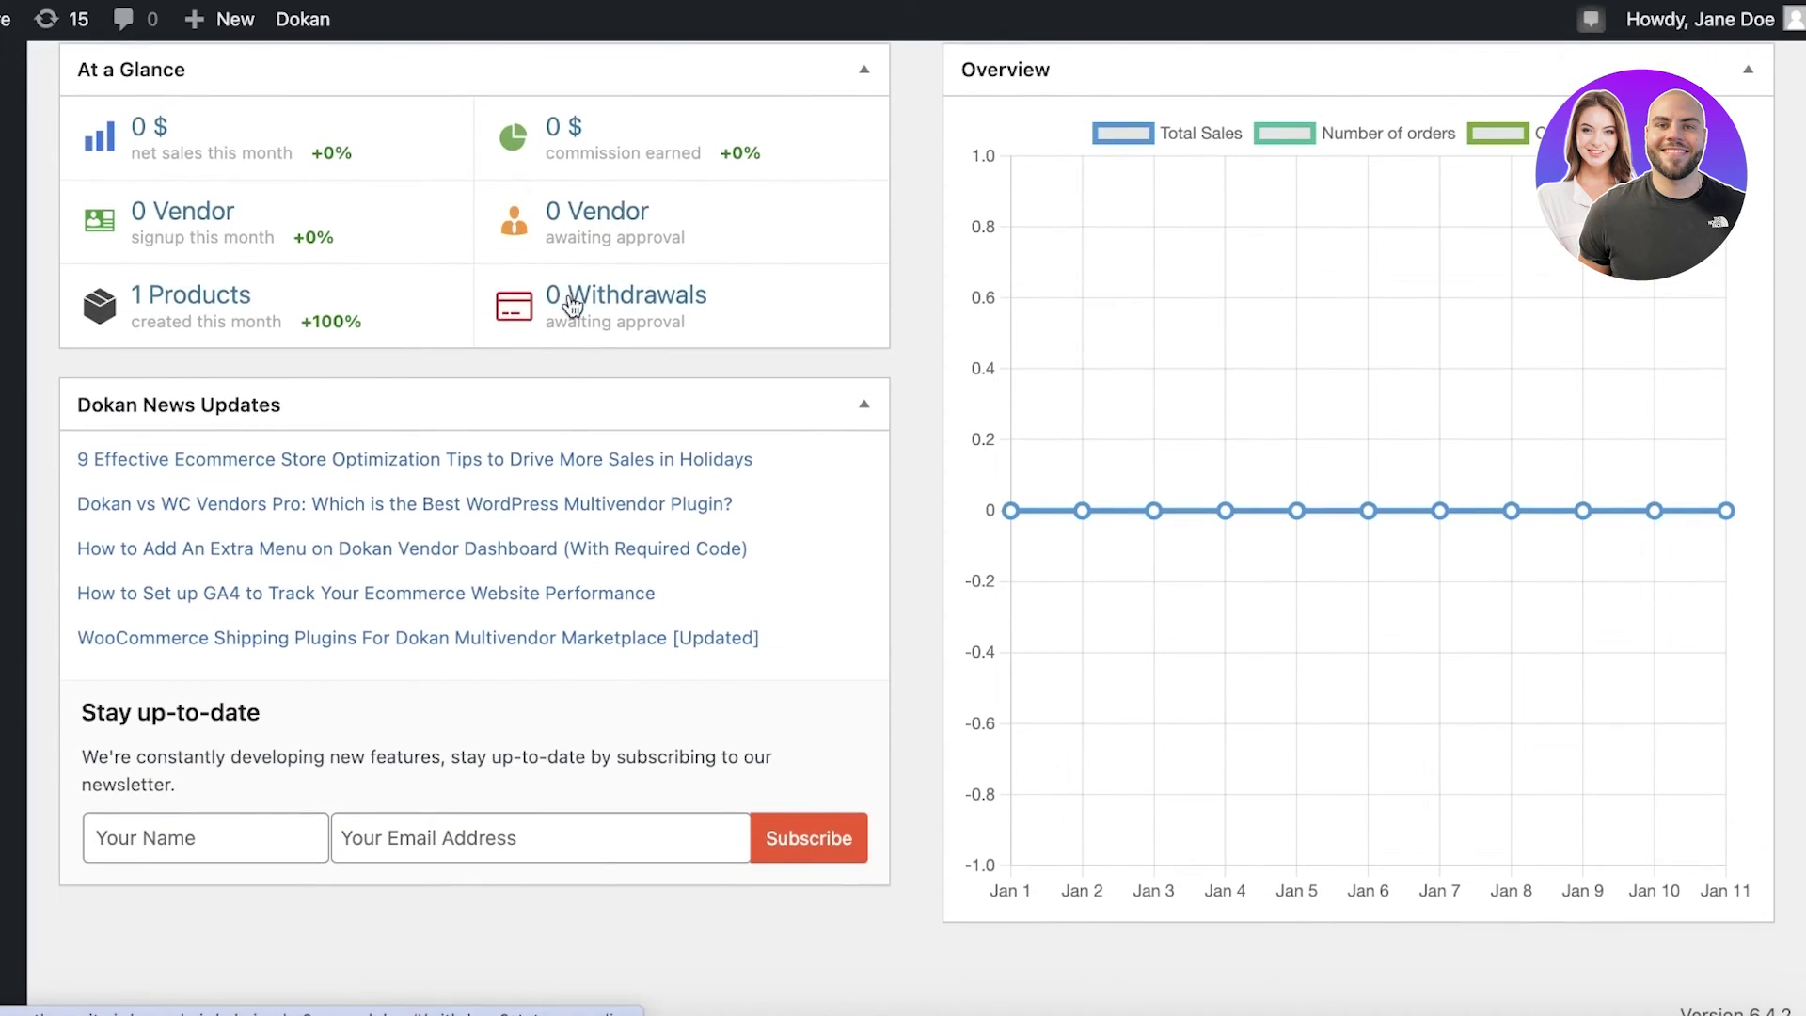
left_click(559, 219)
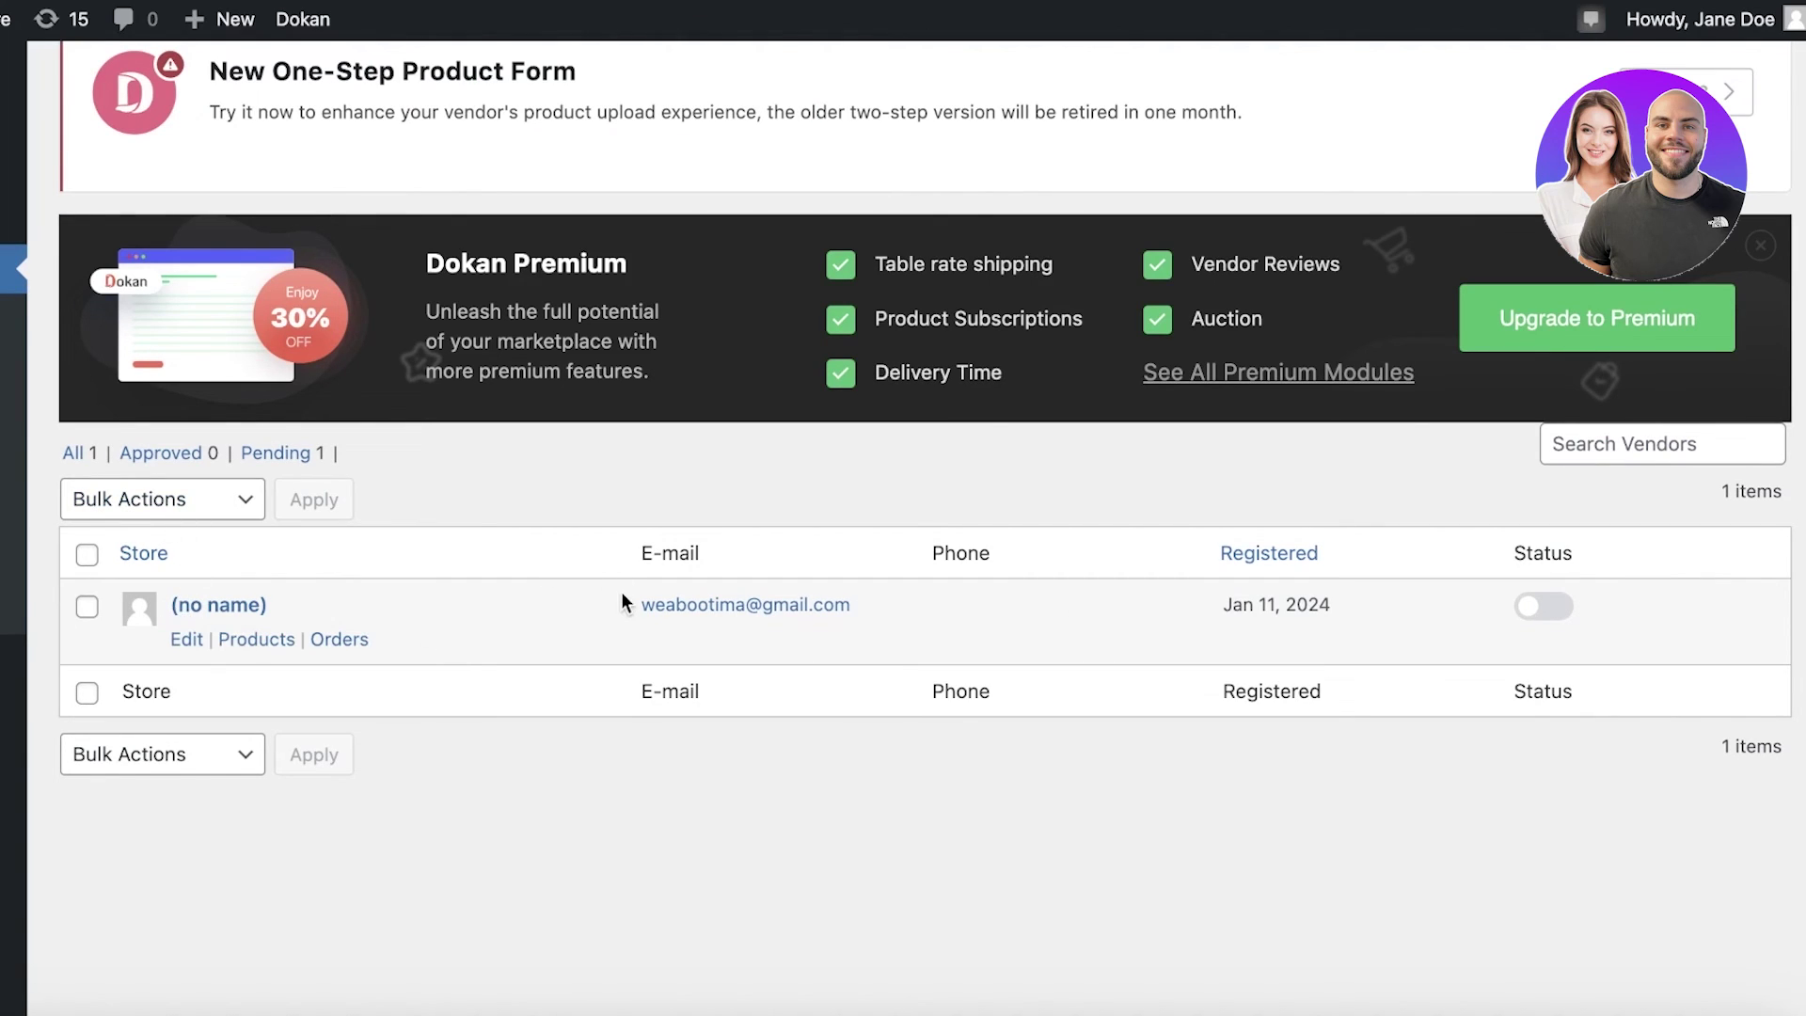
Step: Switch the pending vendor's Status toggle on to approve them for selling
left_click(1524, 609)
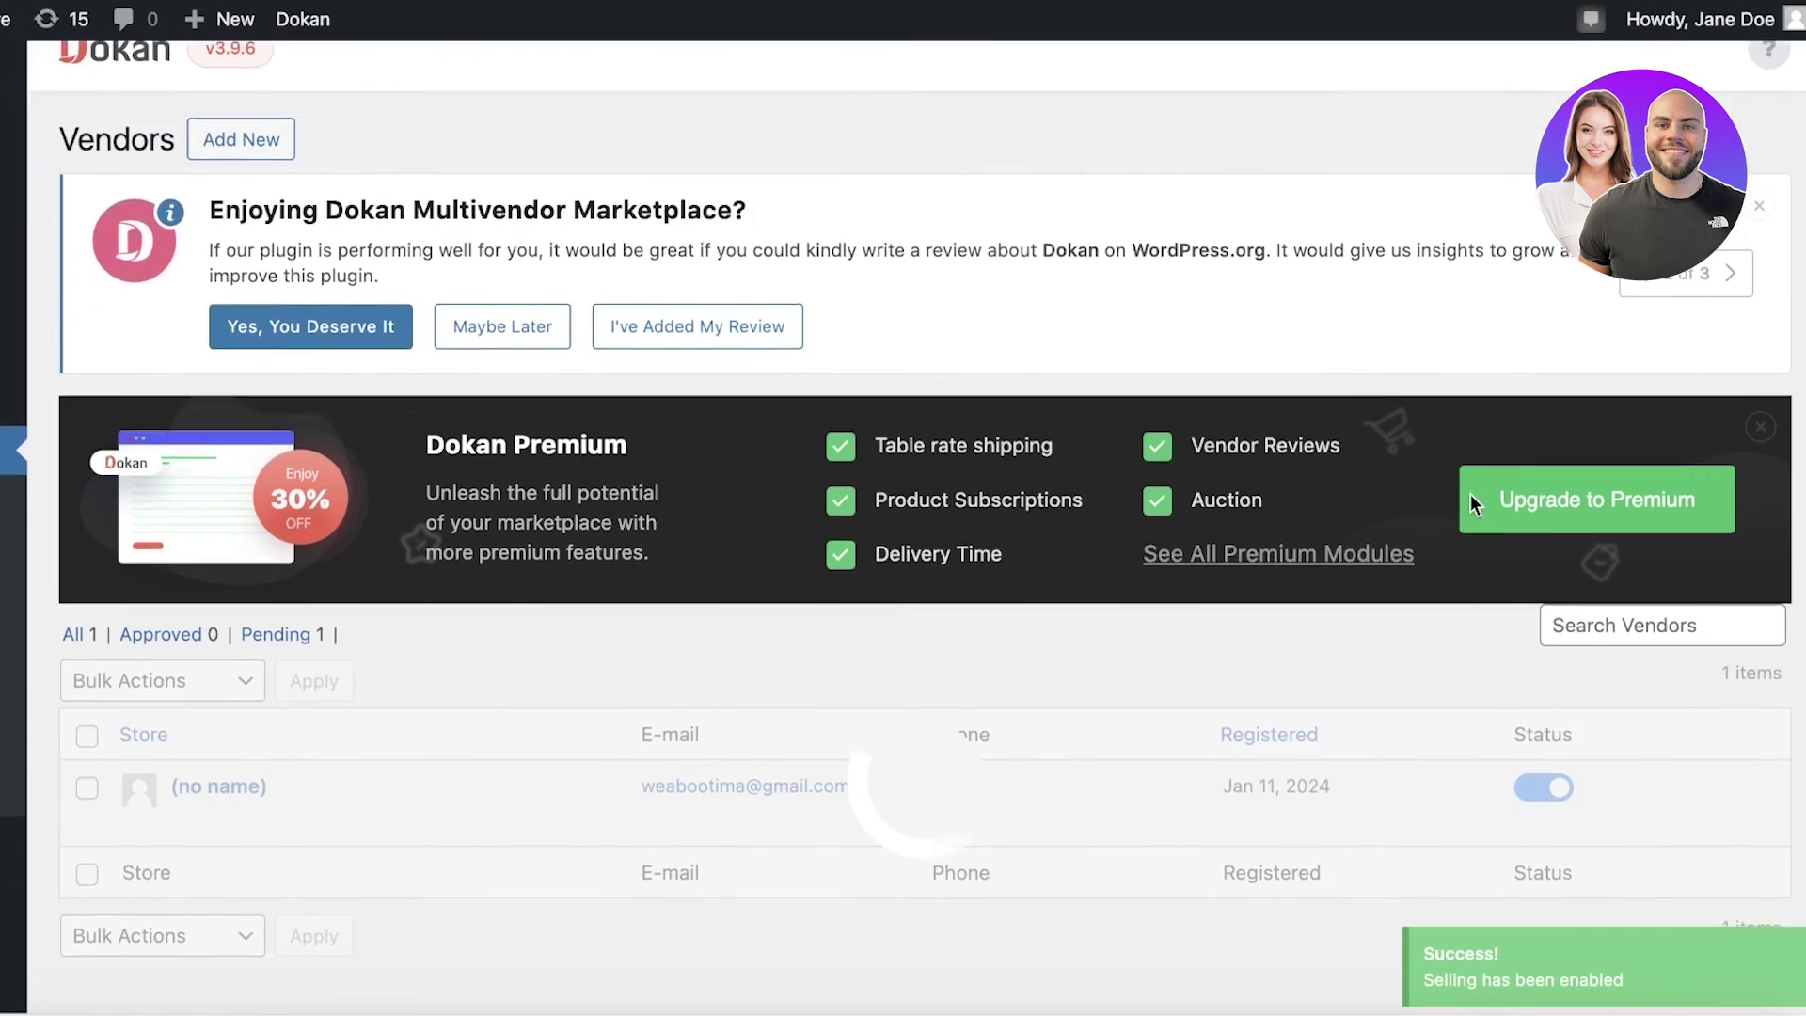
scroll(612, 571, "down", 3)
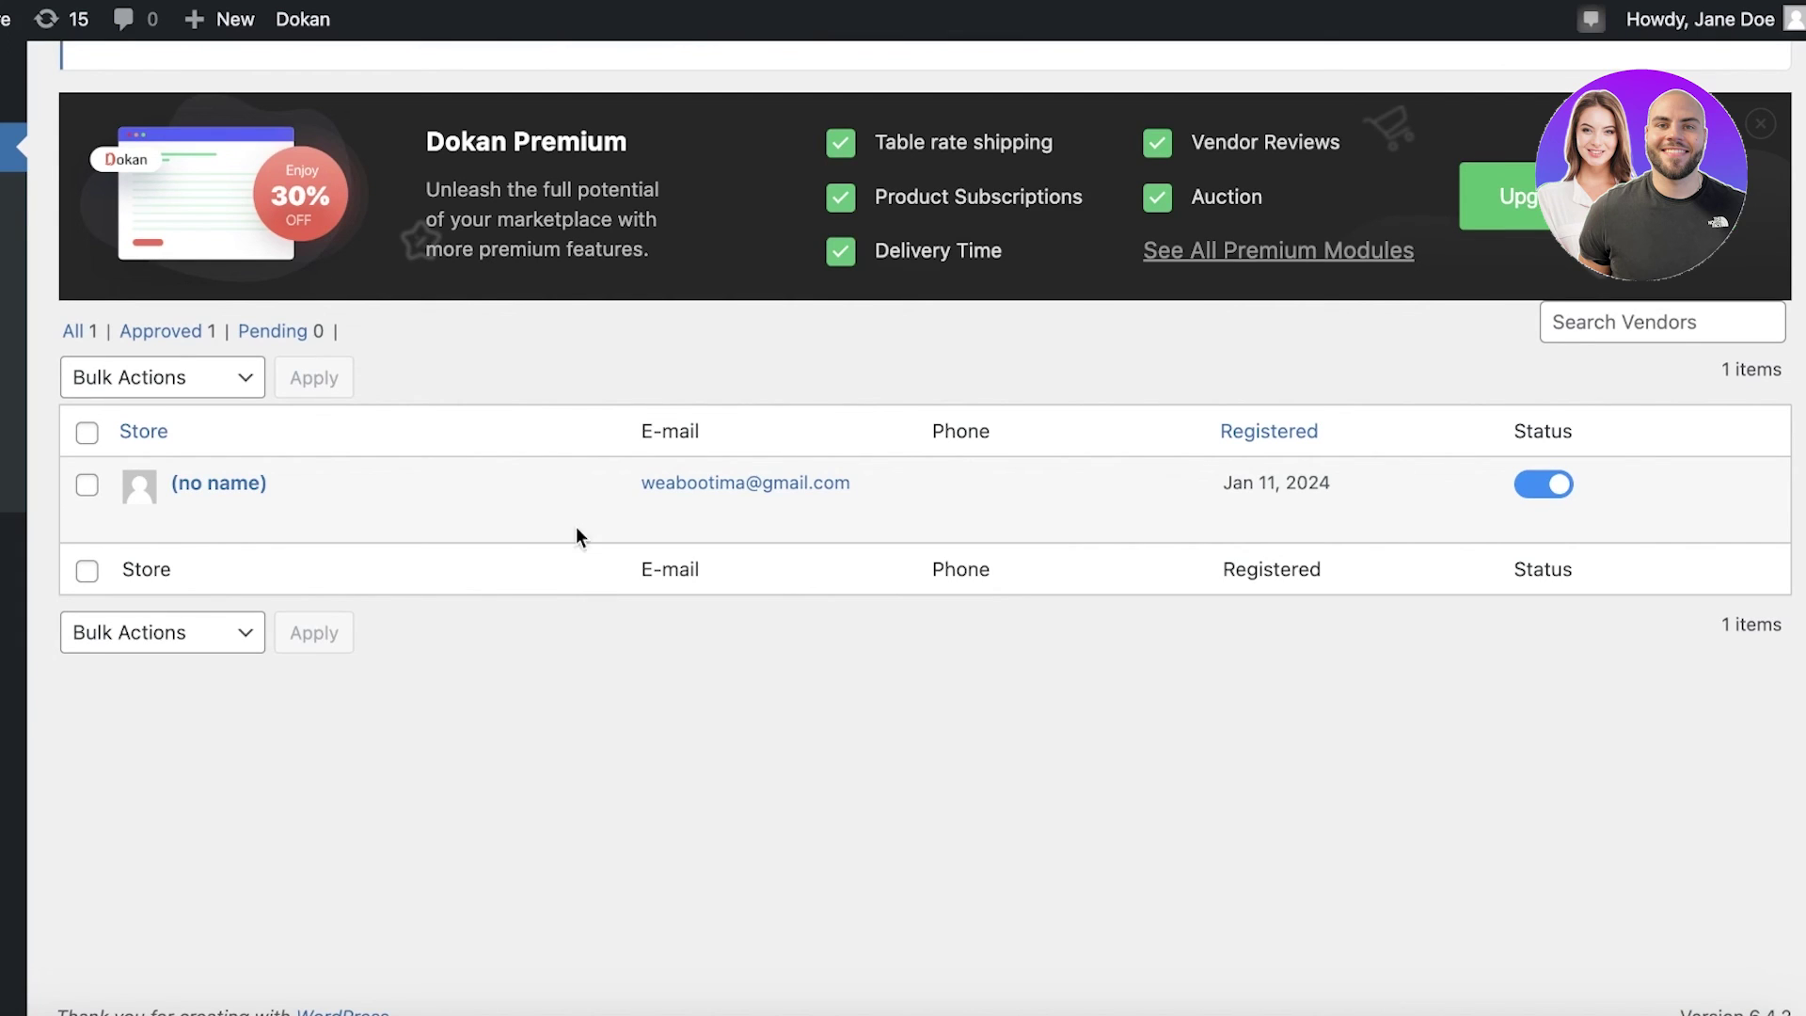
scroll(576, 527, "up", 4)
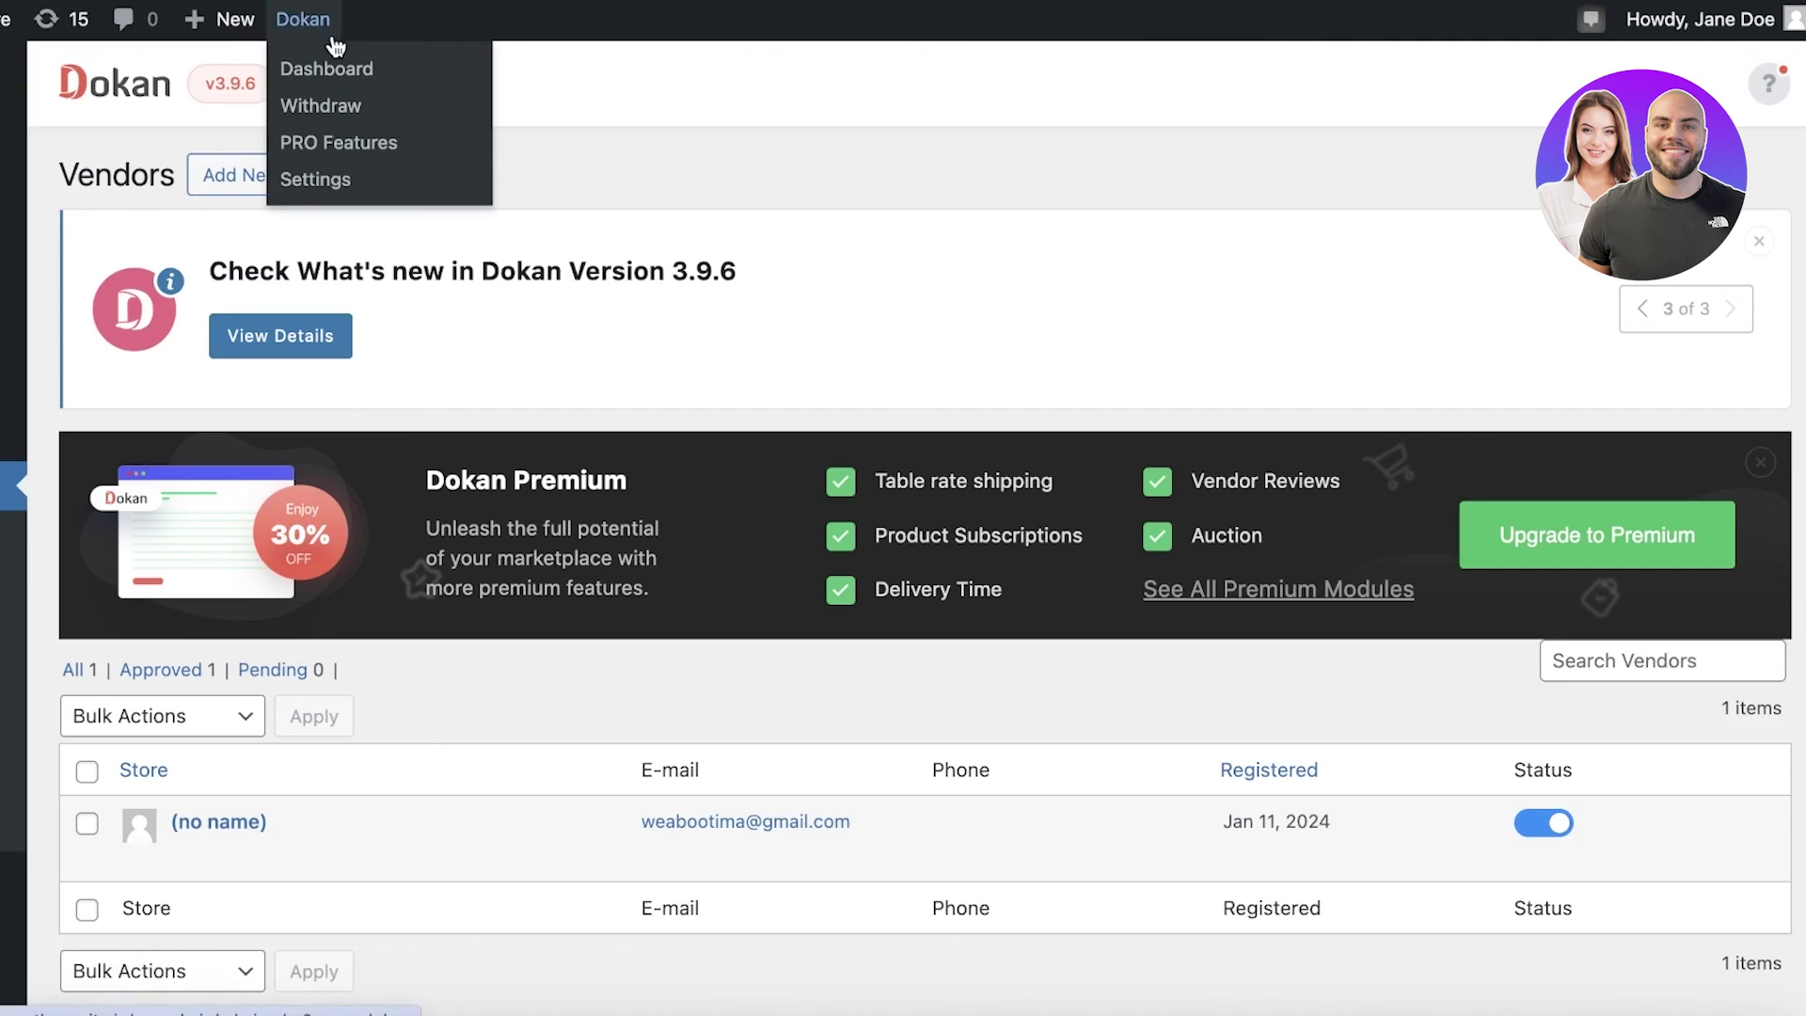
scroll(410, 697, "down", 4)
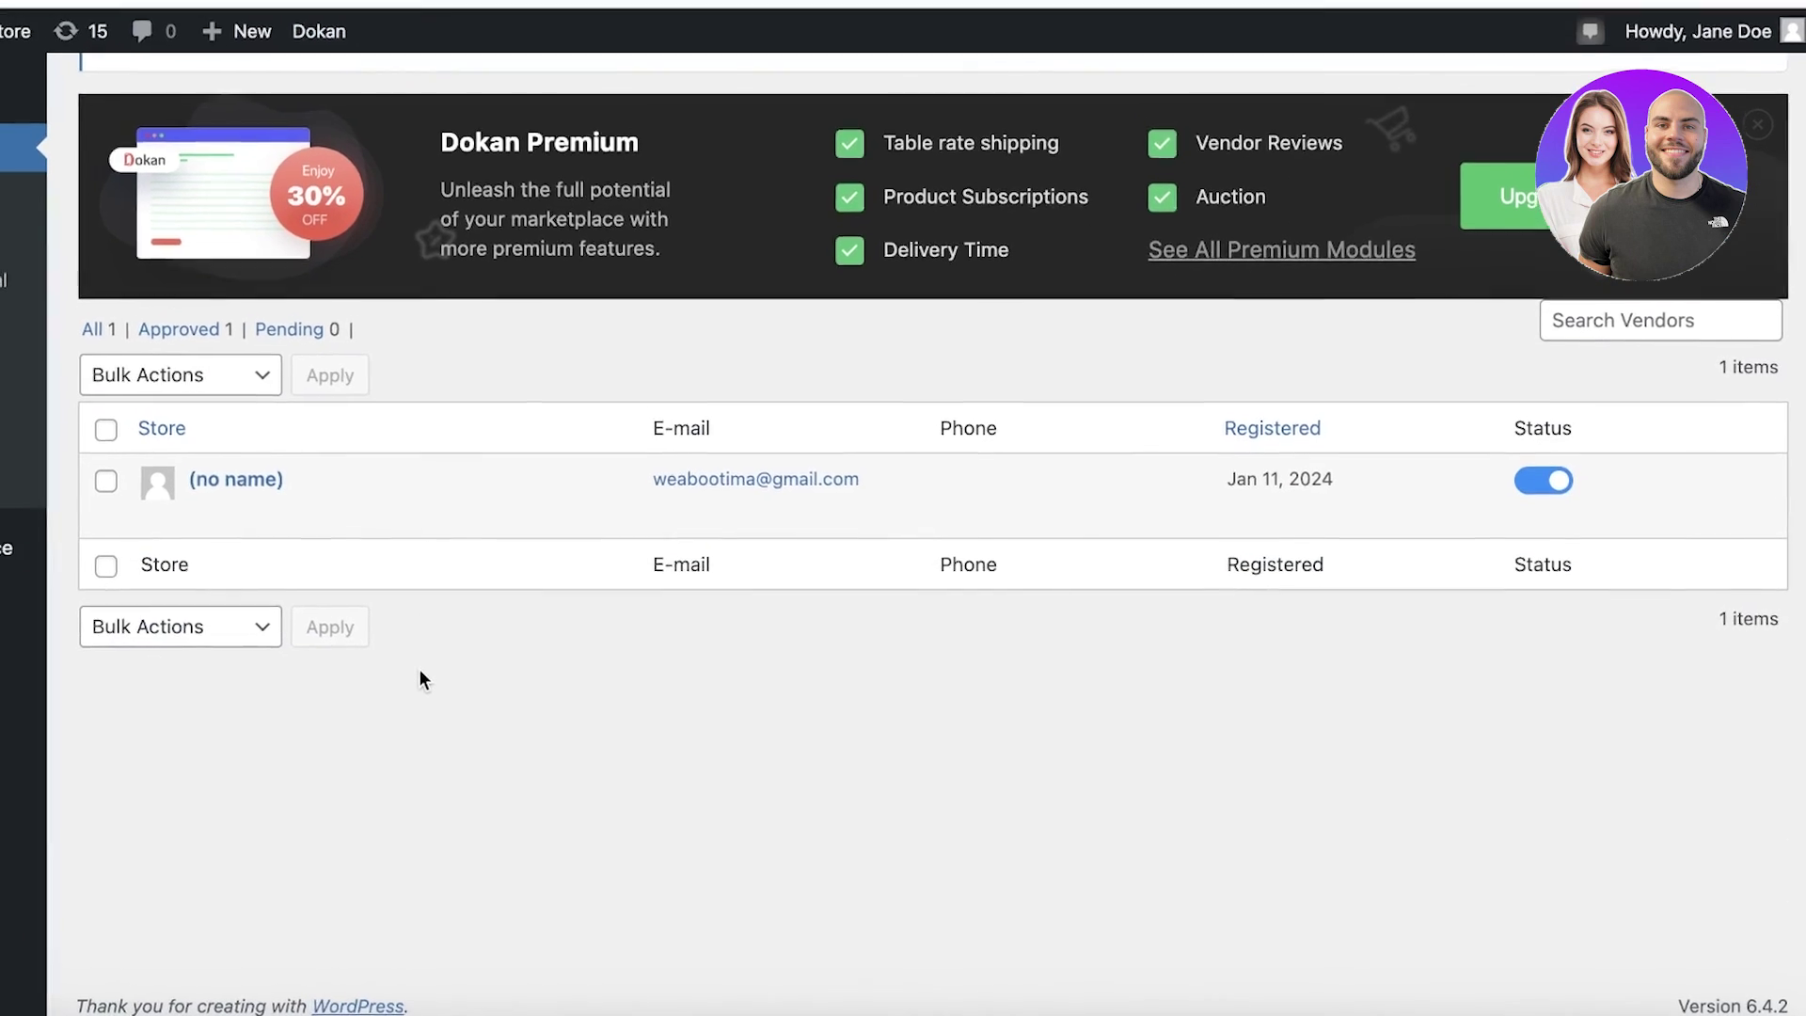